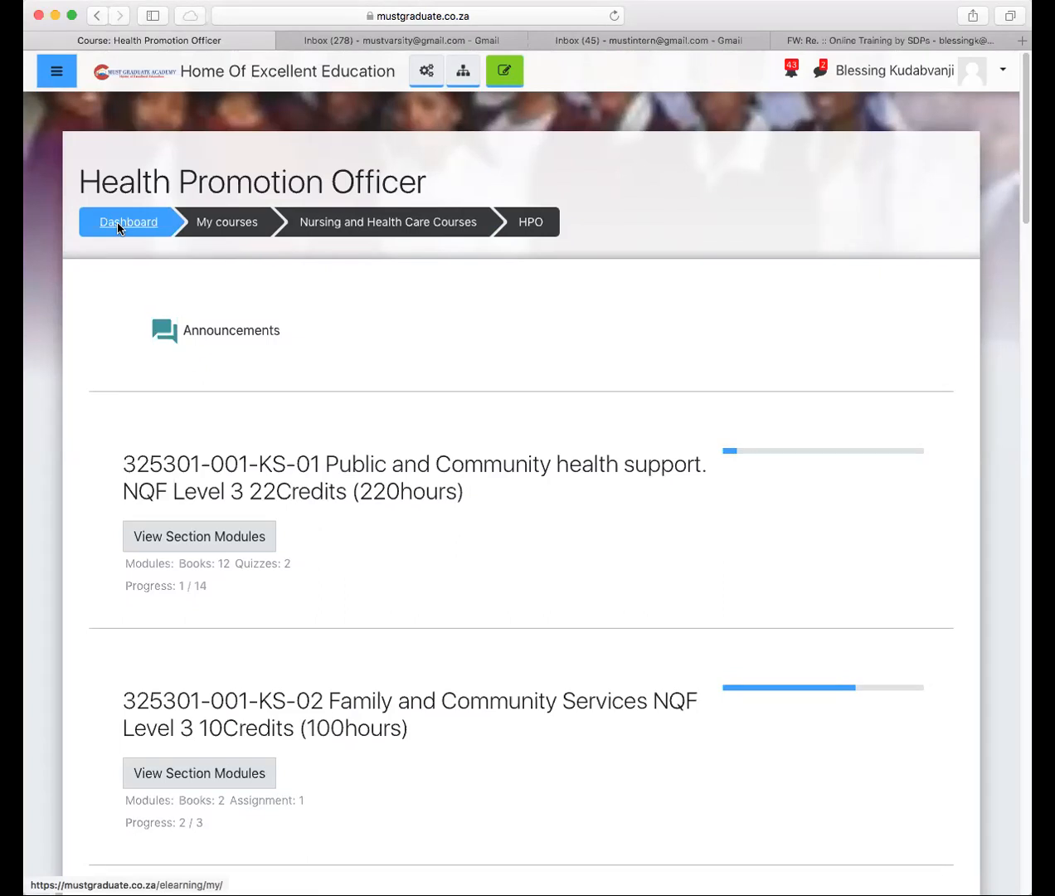
- Go to the dashboard and open the Health Promotion Officer course from the course overview
{"action": "left_click", "coordinate": [122, 225]}
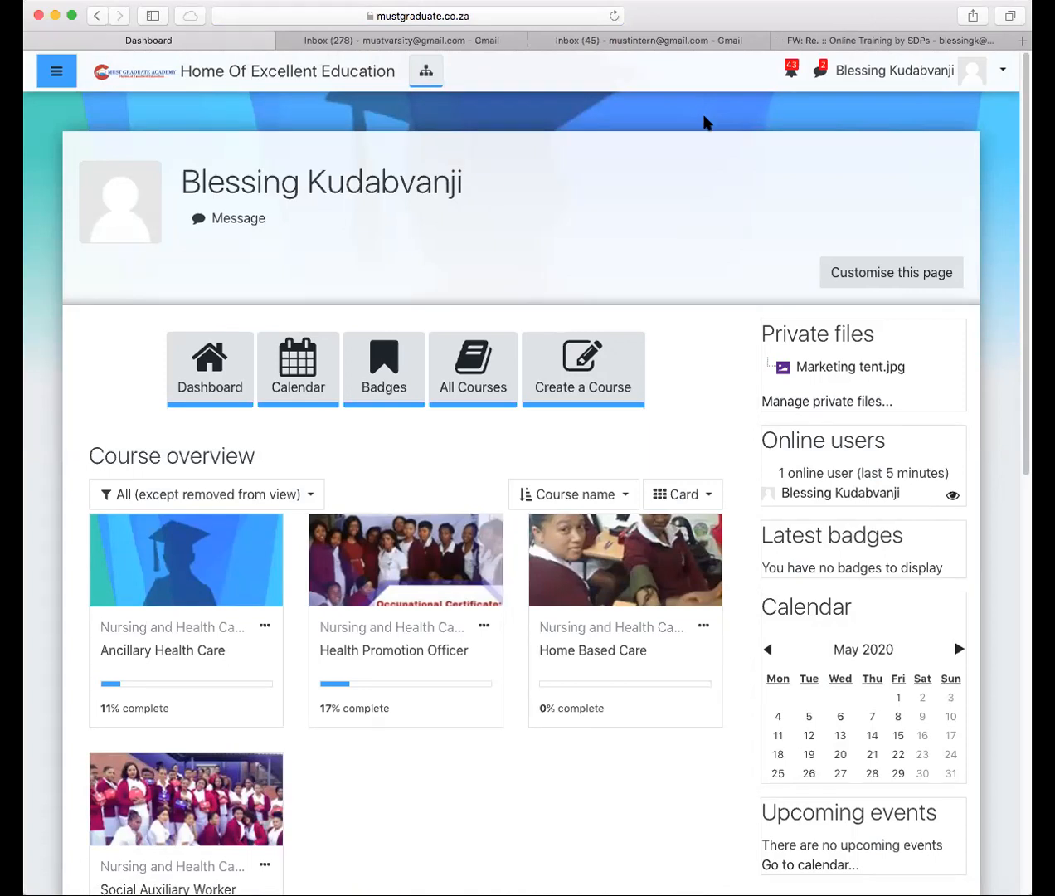
{"action": "key", "text": "super+shift+4"}
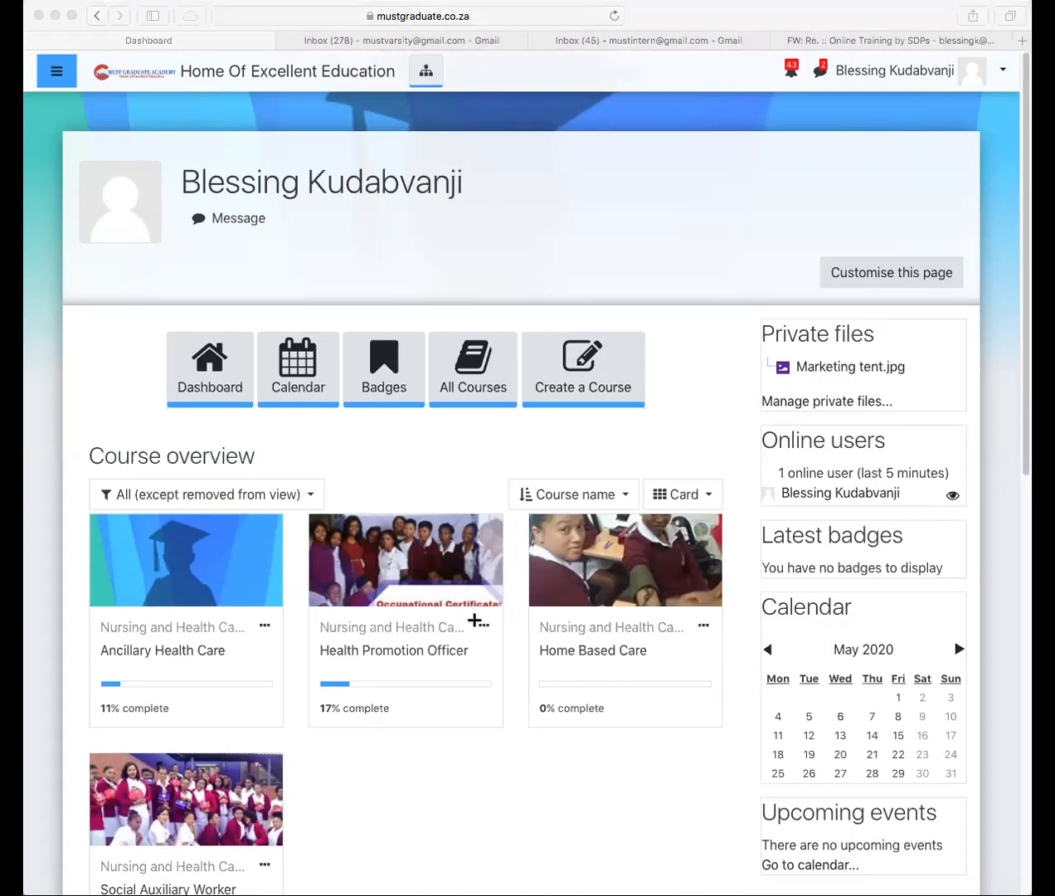
{"action": "mouse_move", "coordinate": [473, 621]}
{"action": "left_mouse_down"}
{"action": "mouse_move", "coordinate": [332, 620]}
{"action": "mouse_move", "coordinate": [306, 664]}
{"action": "mouse_move", "coordinate": [306, 715]}
{"action": "left_mouse_up"}
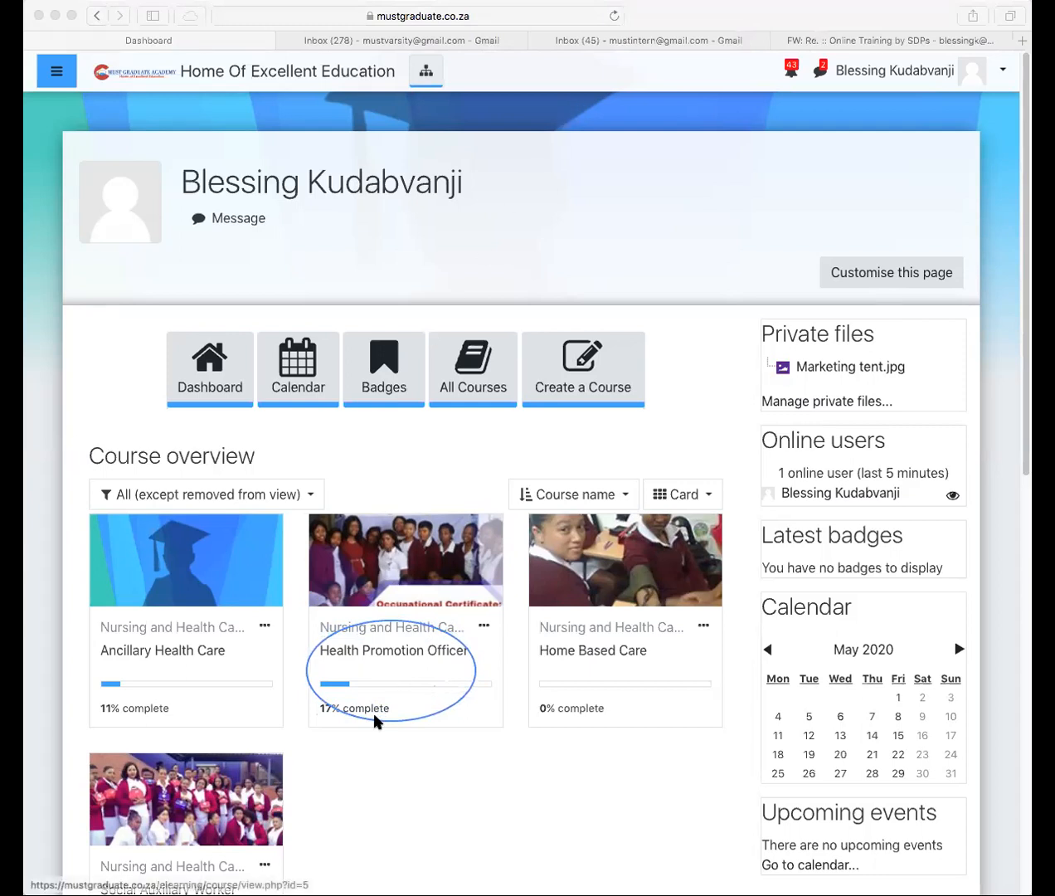
{"action": "left_click", "coordinate": [377, 654]}
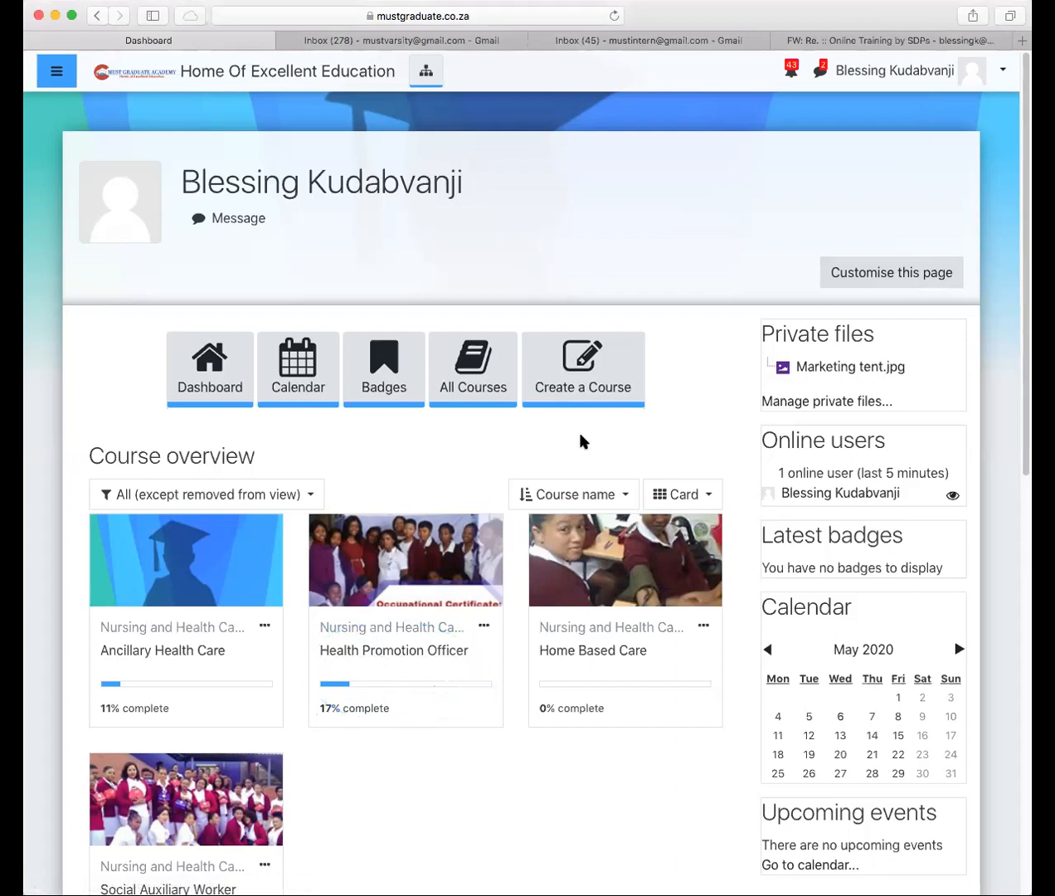
{"action": "left_click", "coordinate": [390, 653]}
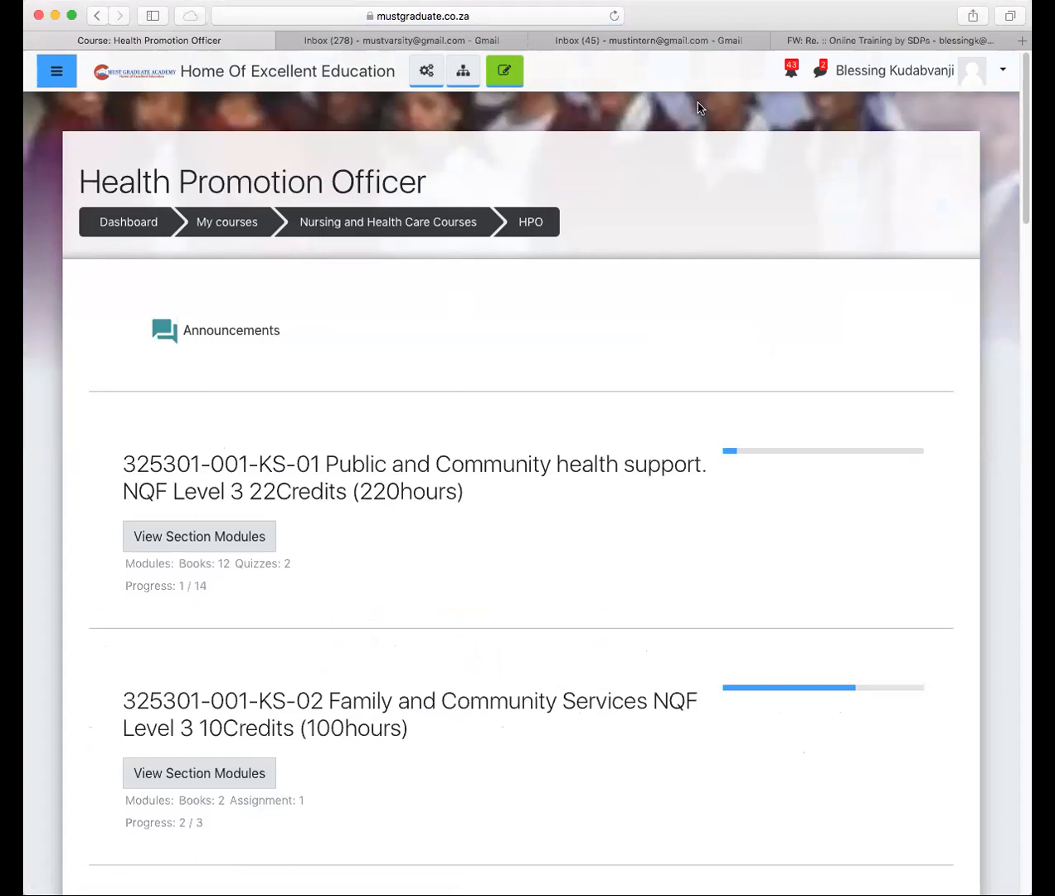
- Turn on editing mode for the Health Promotion Officer course
{"action": "left_click", "coordinate": [751, 141]}
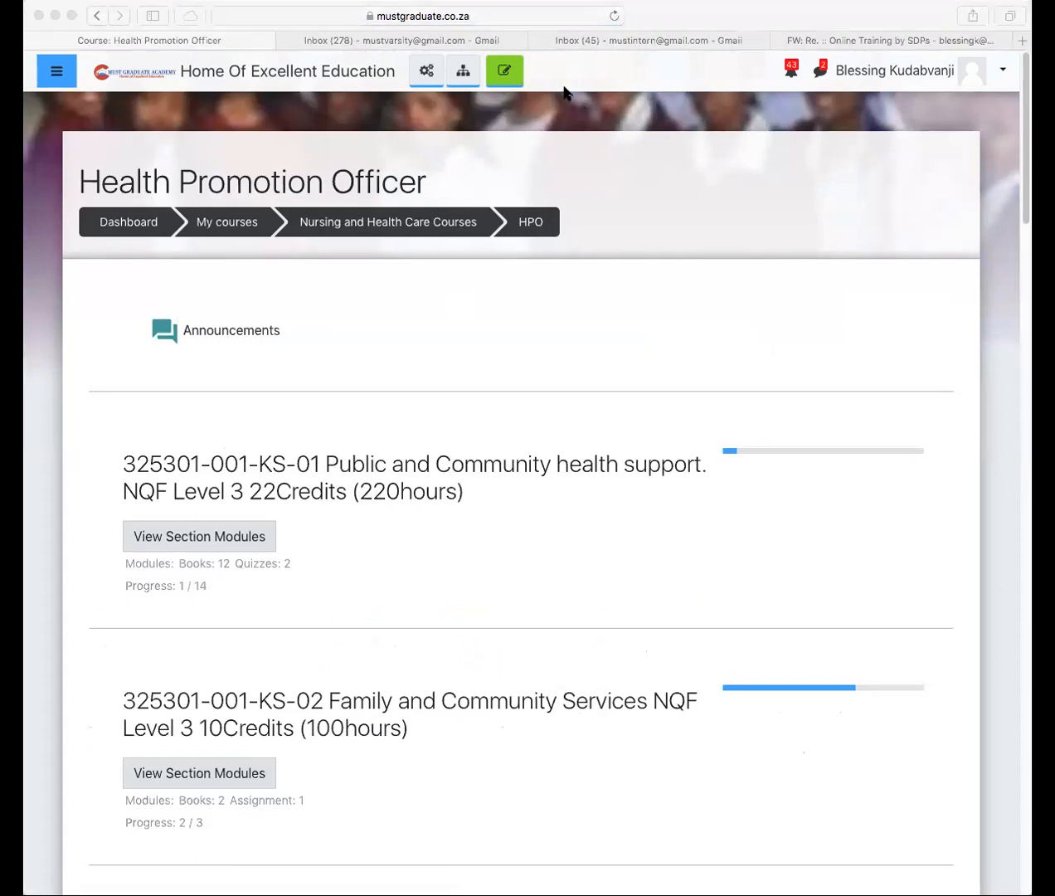
{"action": "mouse_move", "coordinate": [522, 56]}
{"action": "left_mouse_down"}
{"action": "mouse_move", "coordinate": [543, 82]}
{"action": "mouse_move", "coordinate": [484, 90]}
{"action": "left_mouse_up"}
{"action": "left_click", "coordinate": [918, 100]}
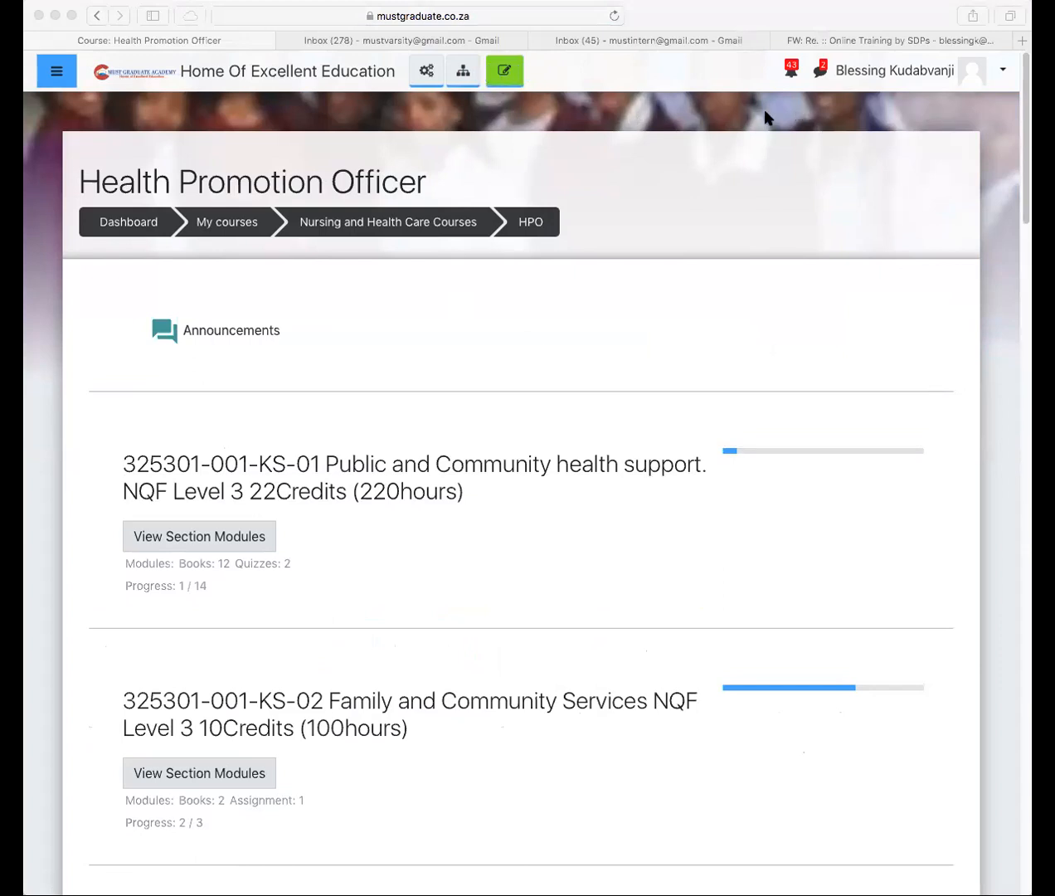
{"action": "left_click", "coordinate": [508, 77]}
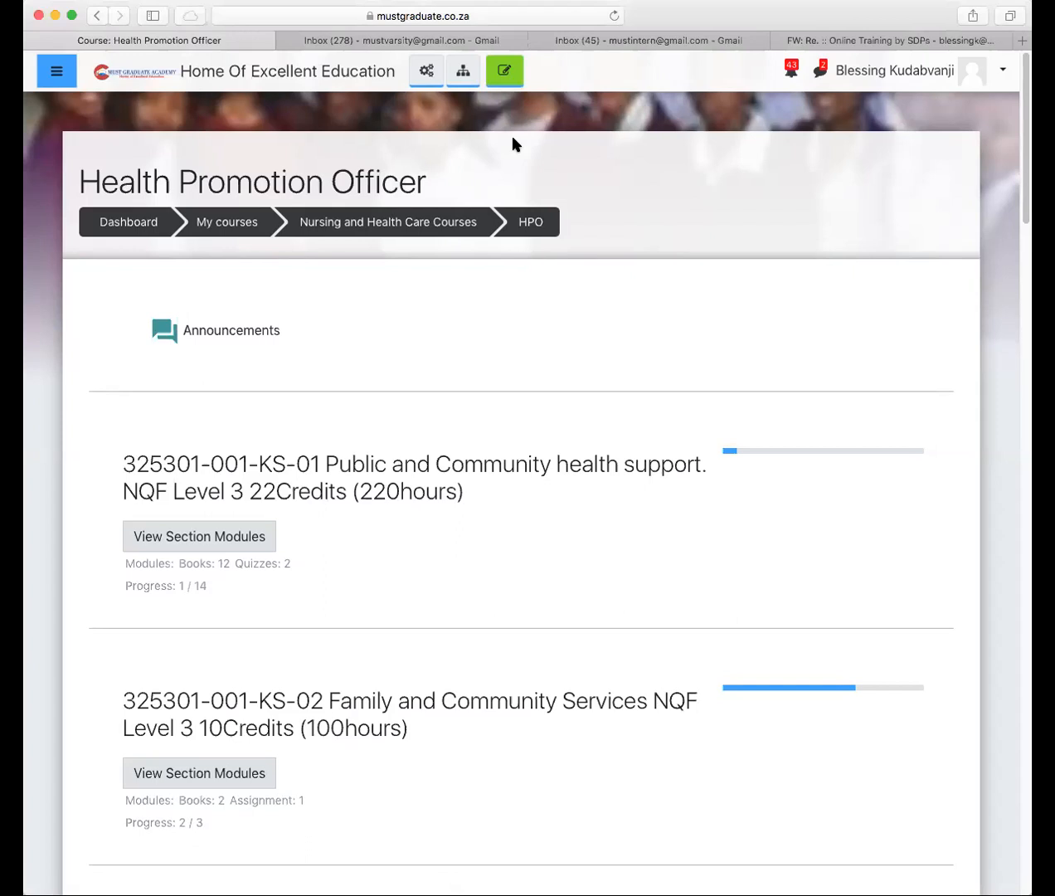
{"action": "left_click", "coordinate": [501, 75]}
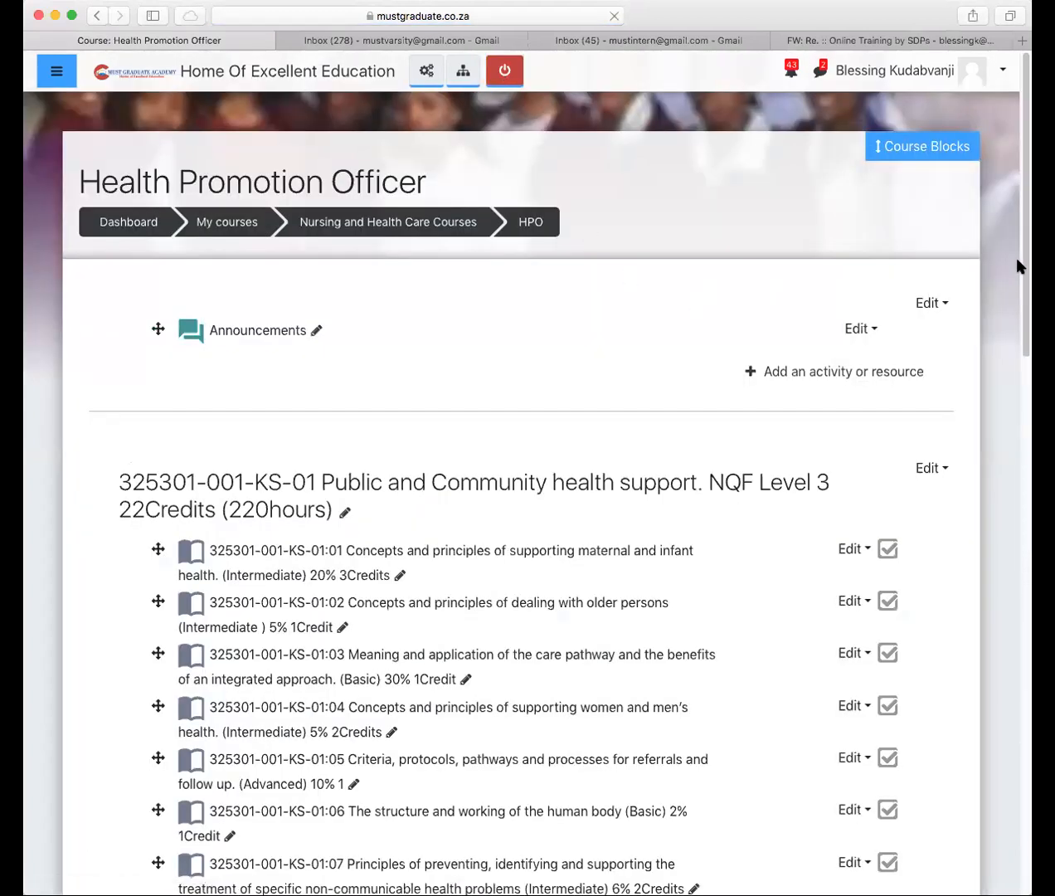
- Add a Quiz activity to the section 325301-001-KS-02 Family and Community Services
{"action": "scroll", "coordinate": [1024, 212], "scroll_direction": "down", "scroll_amount": 3}
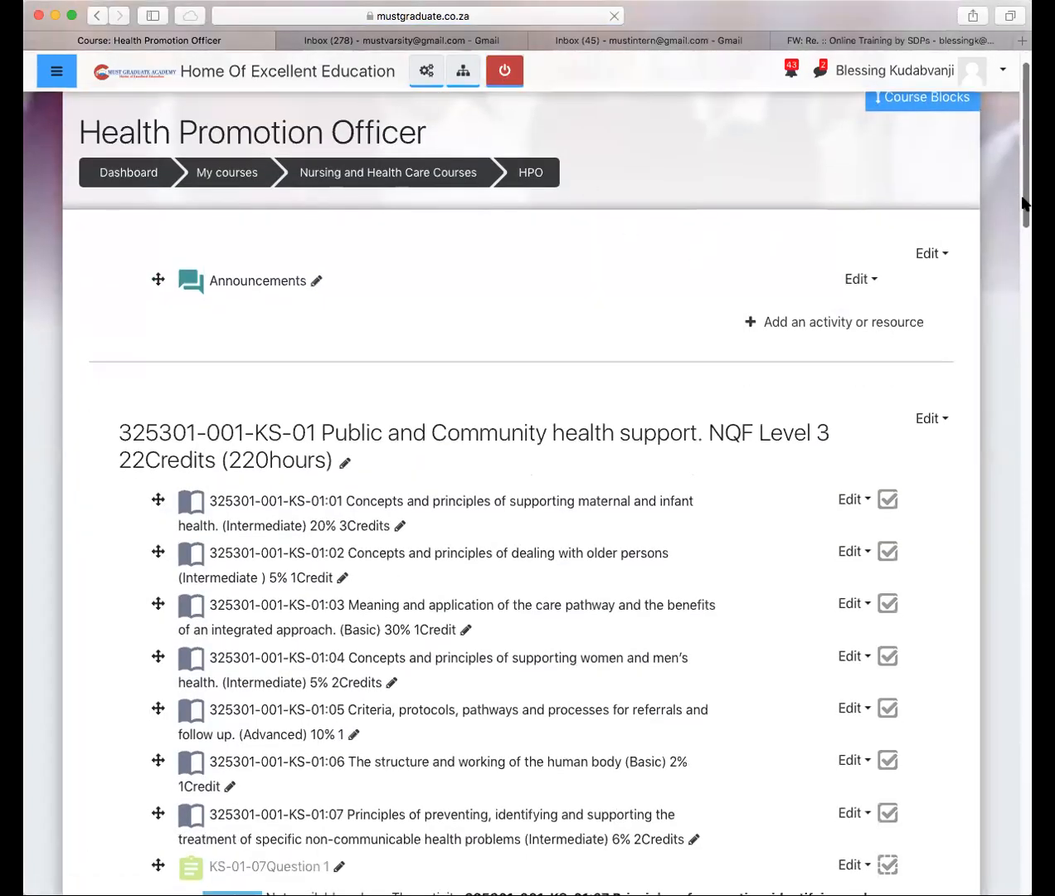
{"action": "scroll", "coordinate": [1026, 255], "scroll_direction": "down", "scroll_amount": 15}
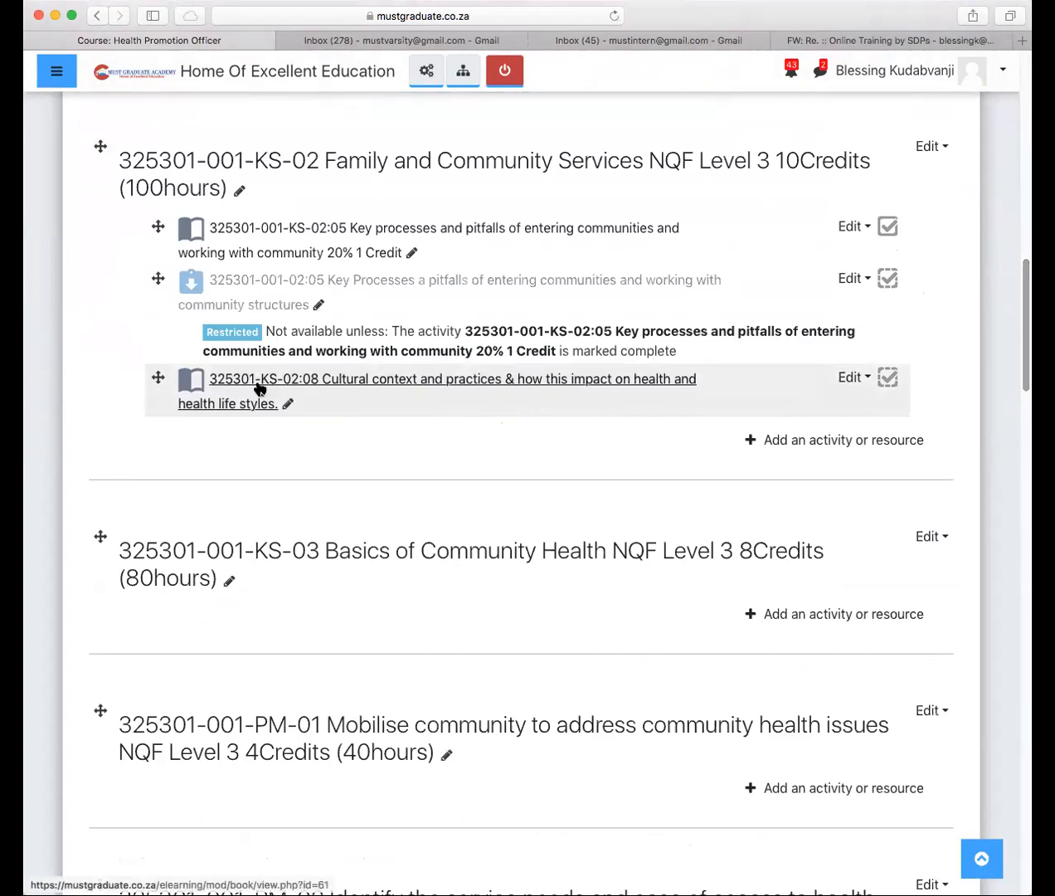
{"action": "left_click", "coordinate": [821, 441]}
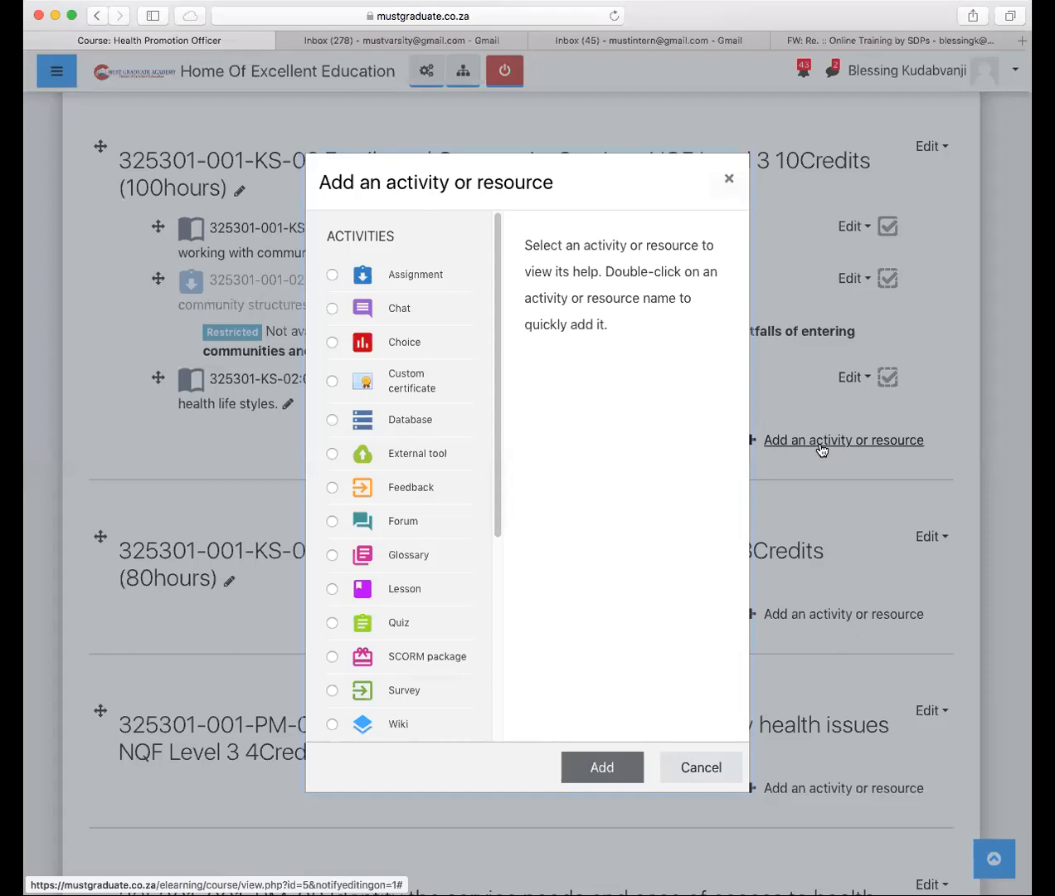
{"action": "left_click_drag", "start_coordinate": [497, 384], "coordinate": [482, 507]}
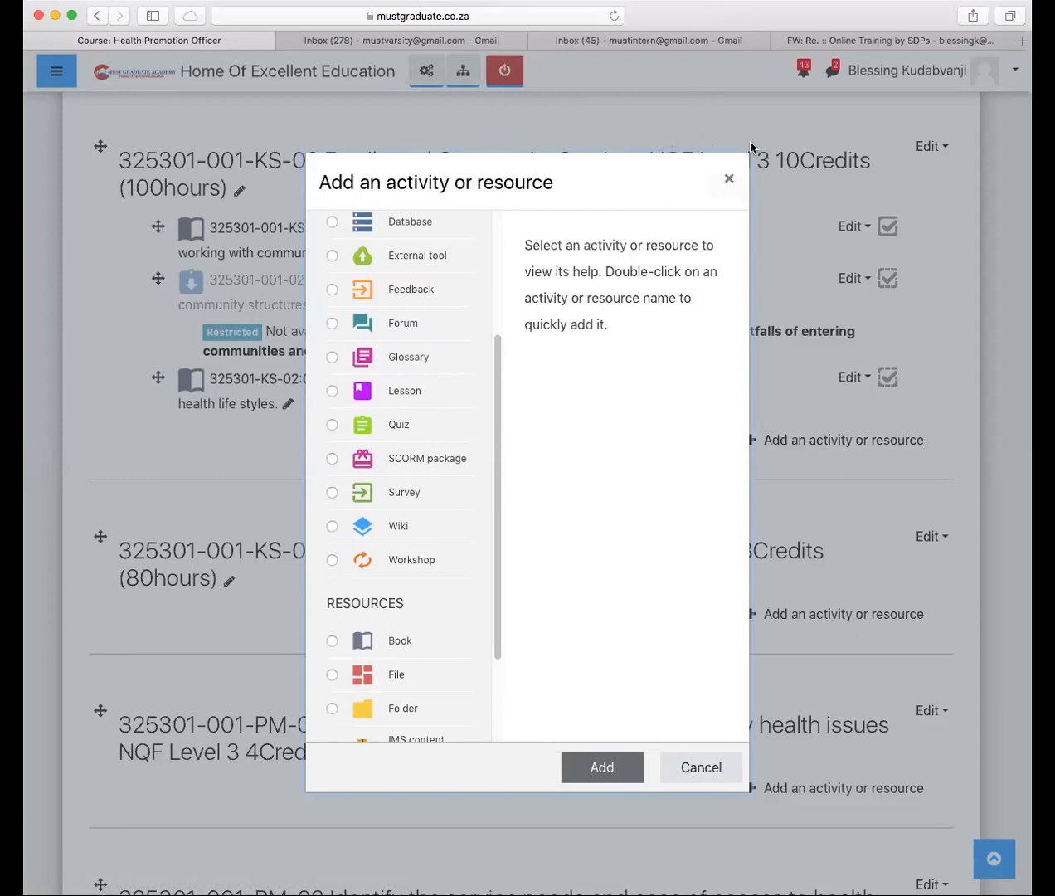
{"action": "mouse_move", "coordinate": [394, 412]}
{"action": "left_mouse_down"}
{"action": "mouse_move", "coordinate": [333, 438]}
{"action": "mouse_move", "coordinate": [332, 450]}
{"action": "left_mouse_up"}
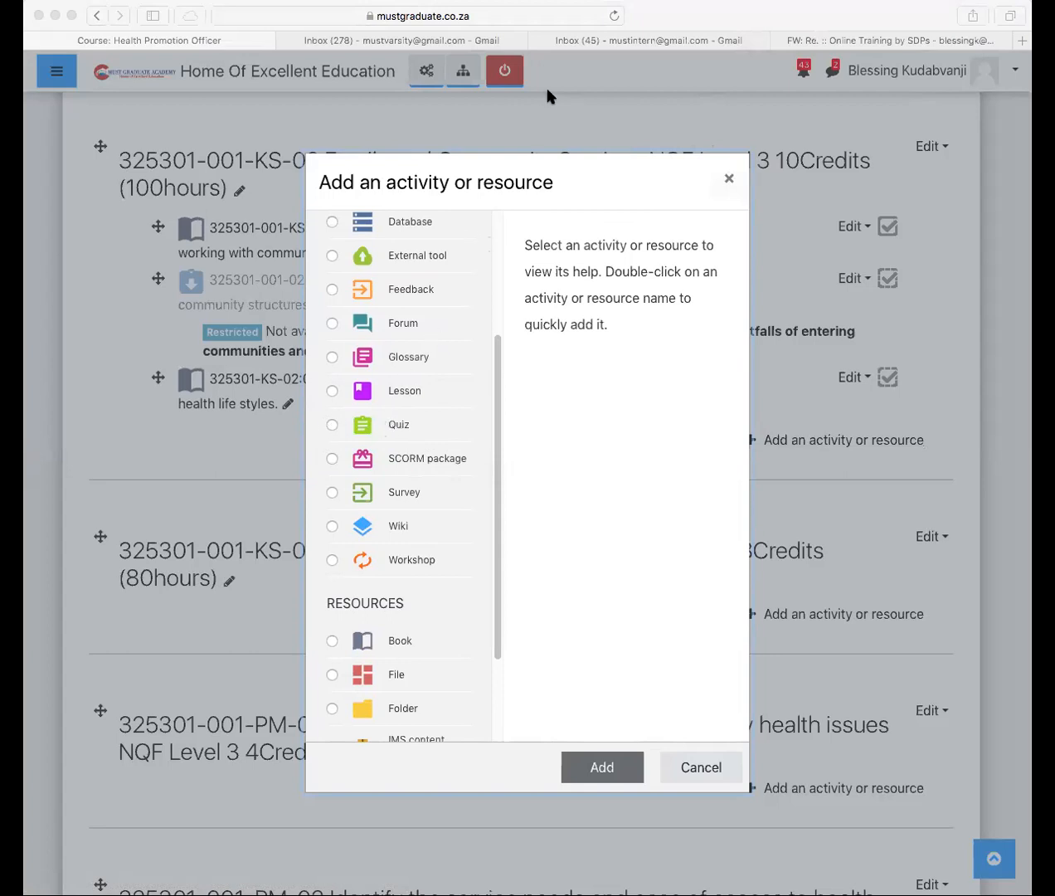
{"action": "left_click", "coordinate": [366, 482]}
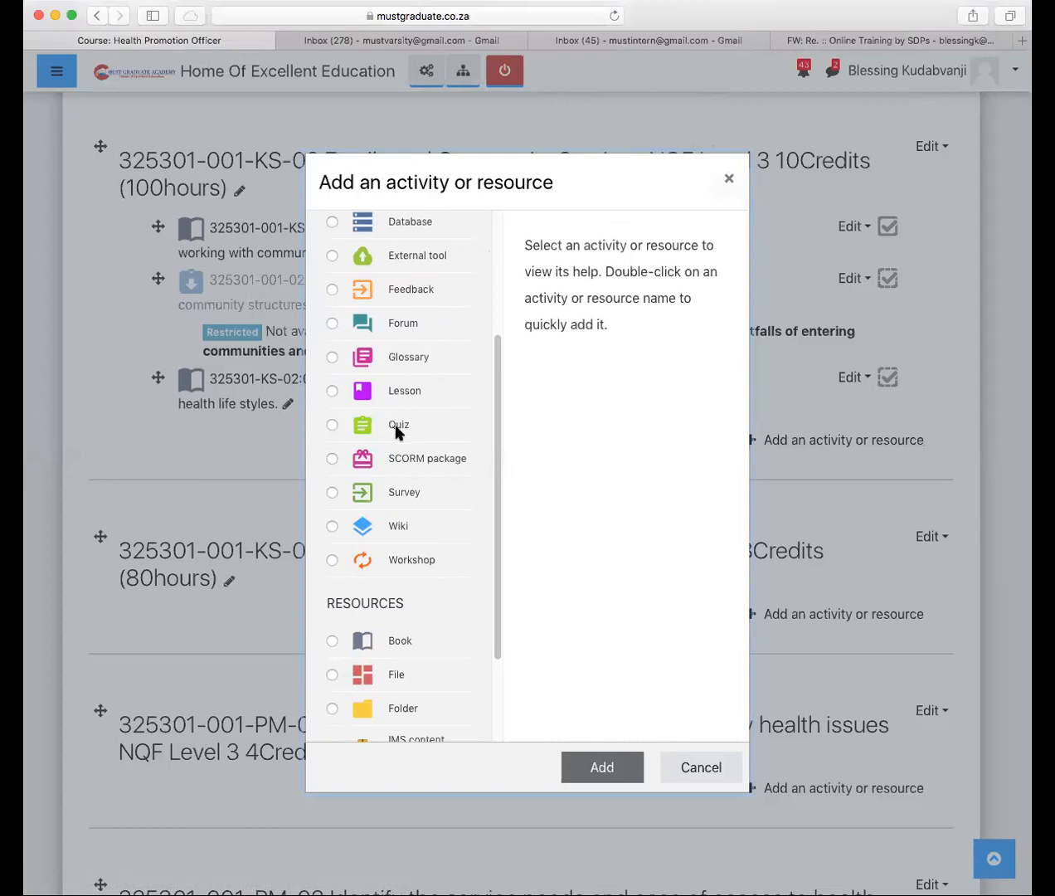
{"action": "left_click", "coordinate": [332, 425]}
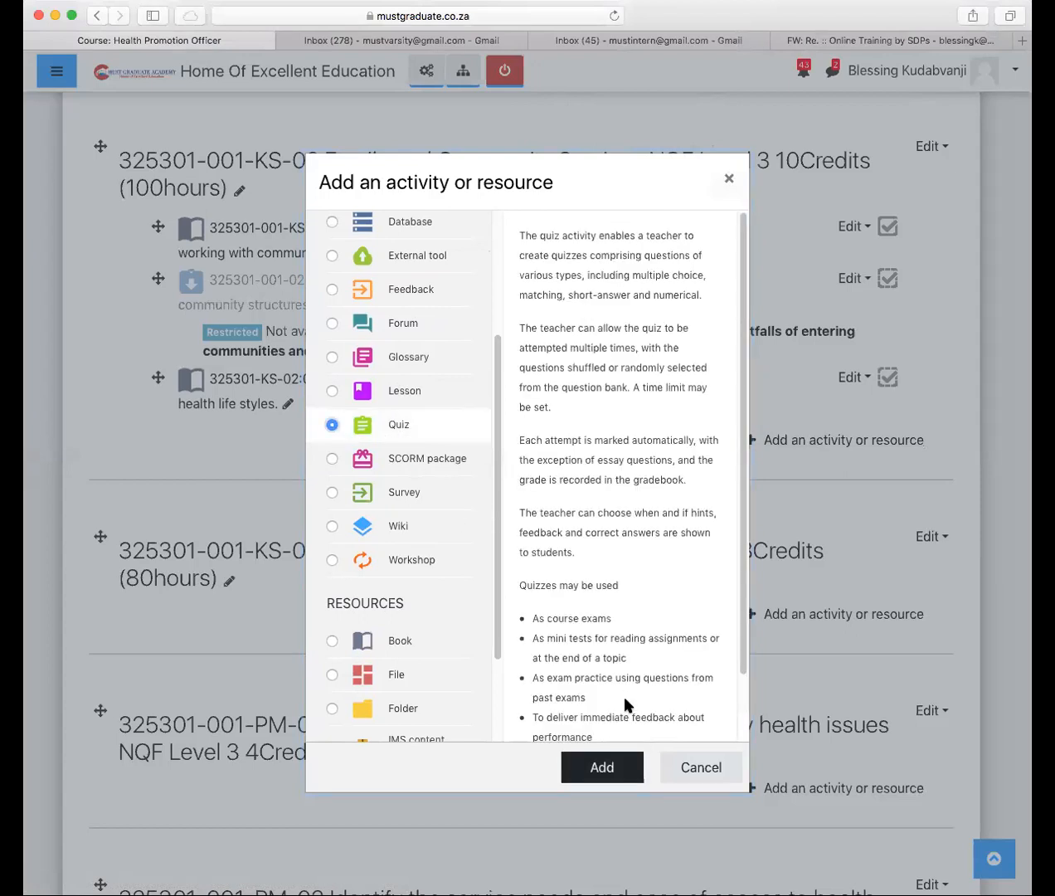
{"action": "left_click", "coordinate": [610, 772]}
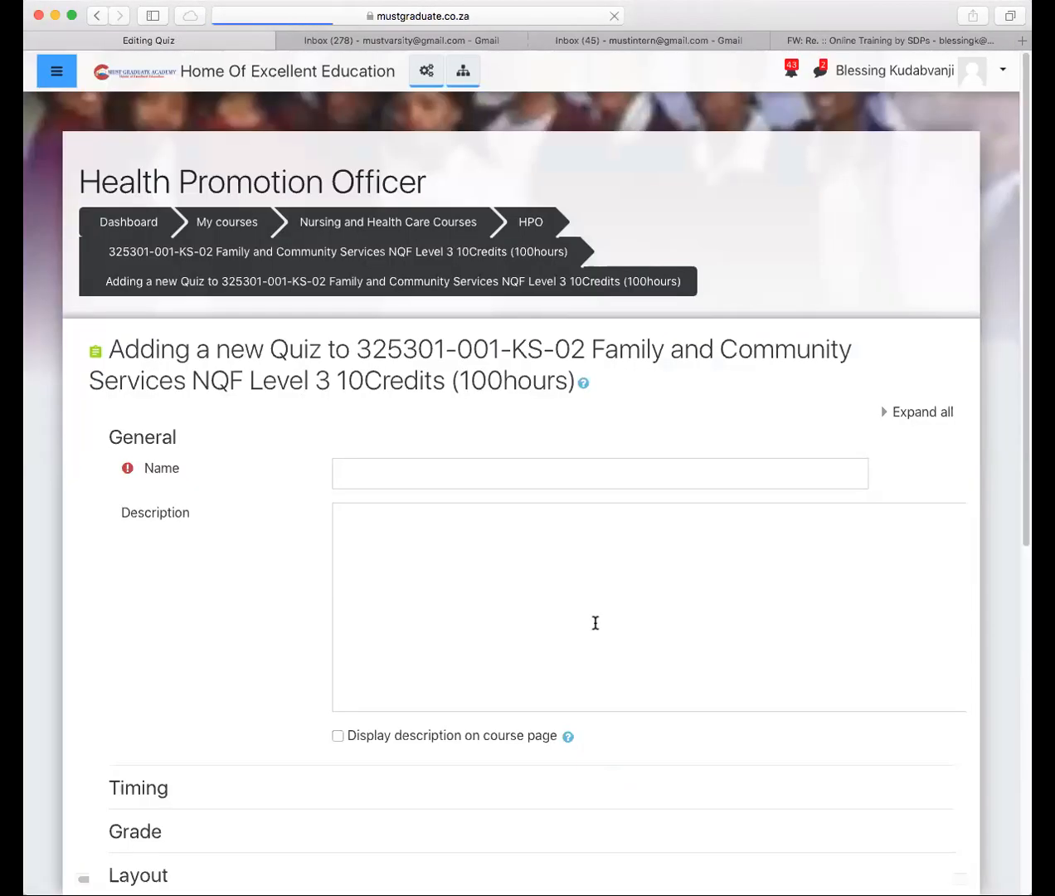
- Name the new quiz "Cultural contexts and practices and how this impact on health and health lifestyles"
{"action": "left_click", "coordinate": [541, 478]}
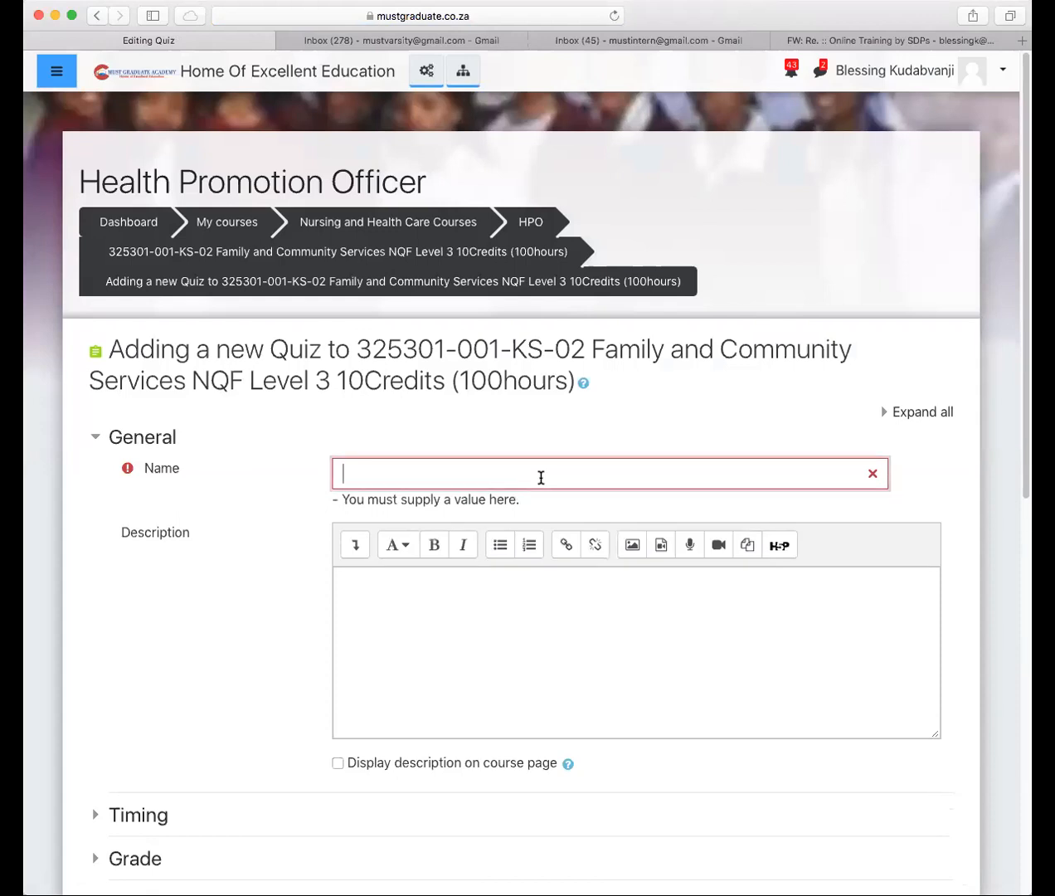
{"action": "type", "text": "Cultural contexts and practices and how this impact on health and health lifestyles"}
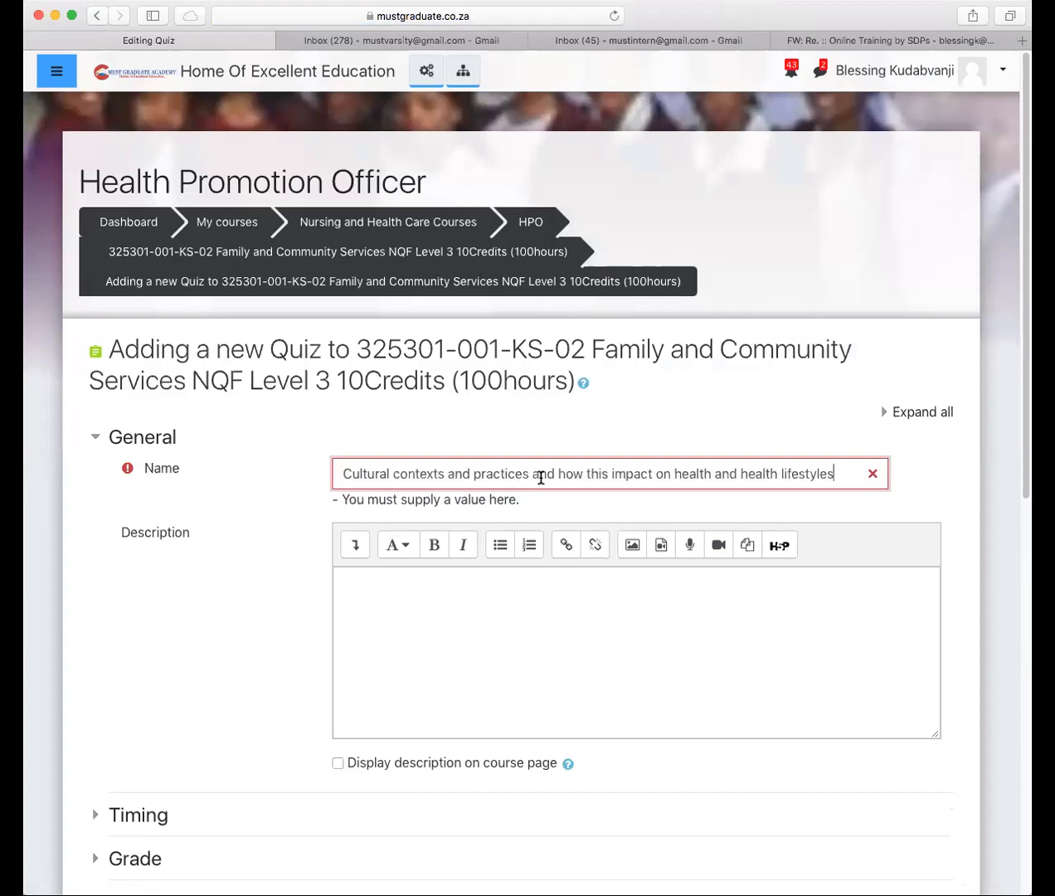
- Enter the quiz description "Please answer all questions on the spaces provided or upload your answer sheet."
{"action": "left_click", "coordinate": [498, 610]}
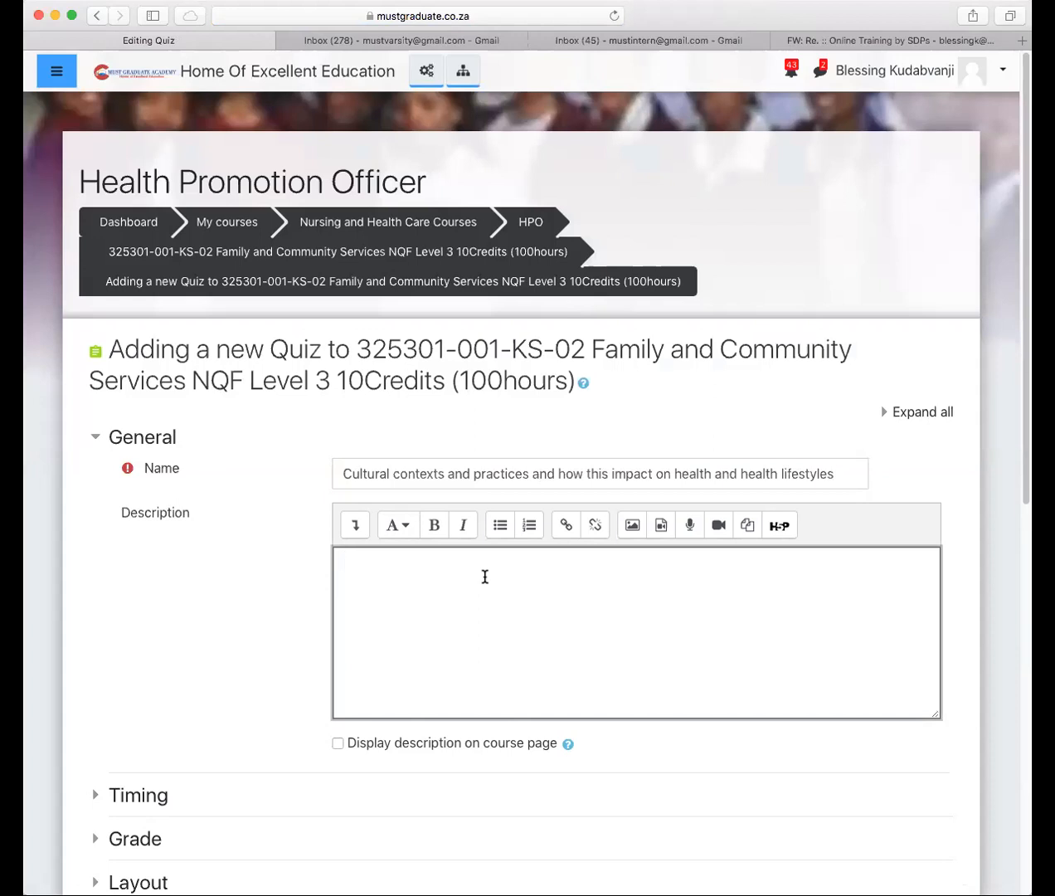
{"action": "type", "text": "Please answerr"}
{"action": "key", "text": "BackSpace"}
{"action": "type", "text": "all questions on th"}
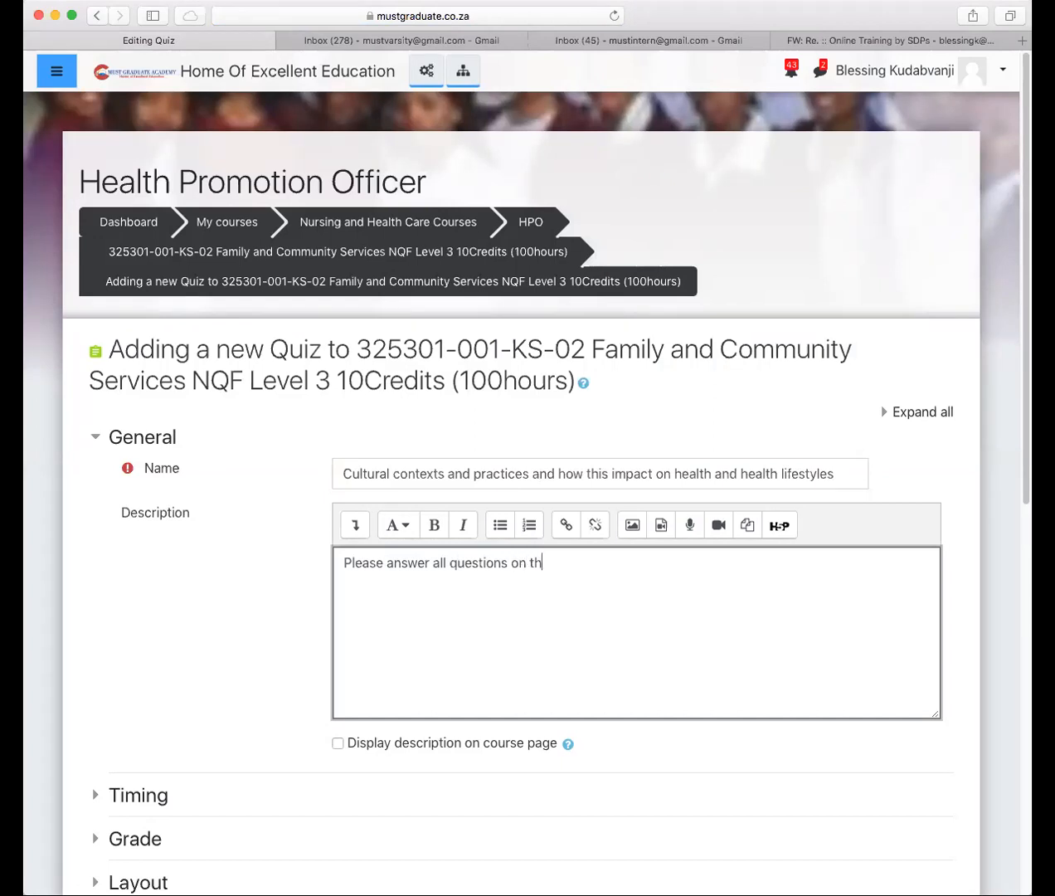
{"action": "type", "text": "e spaces "}
{"action": "type", "text": "pe"}
{"action": "type", "text": "rovided"}
{"action": "type", "text": " or "}
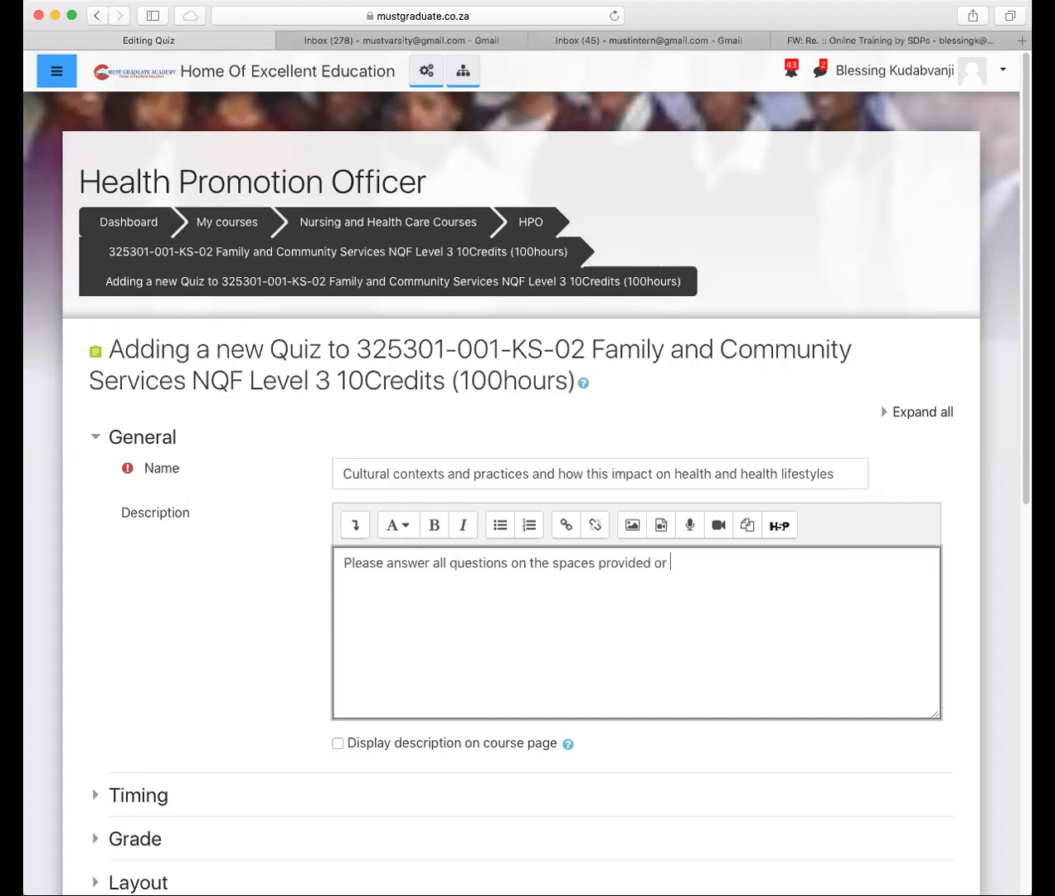
{"action": "type", "text": "uploa"}
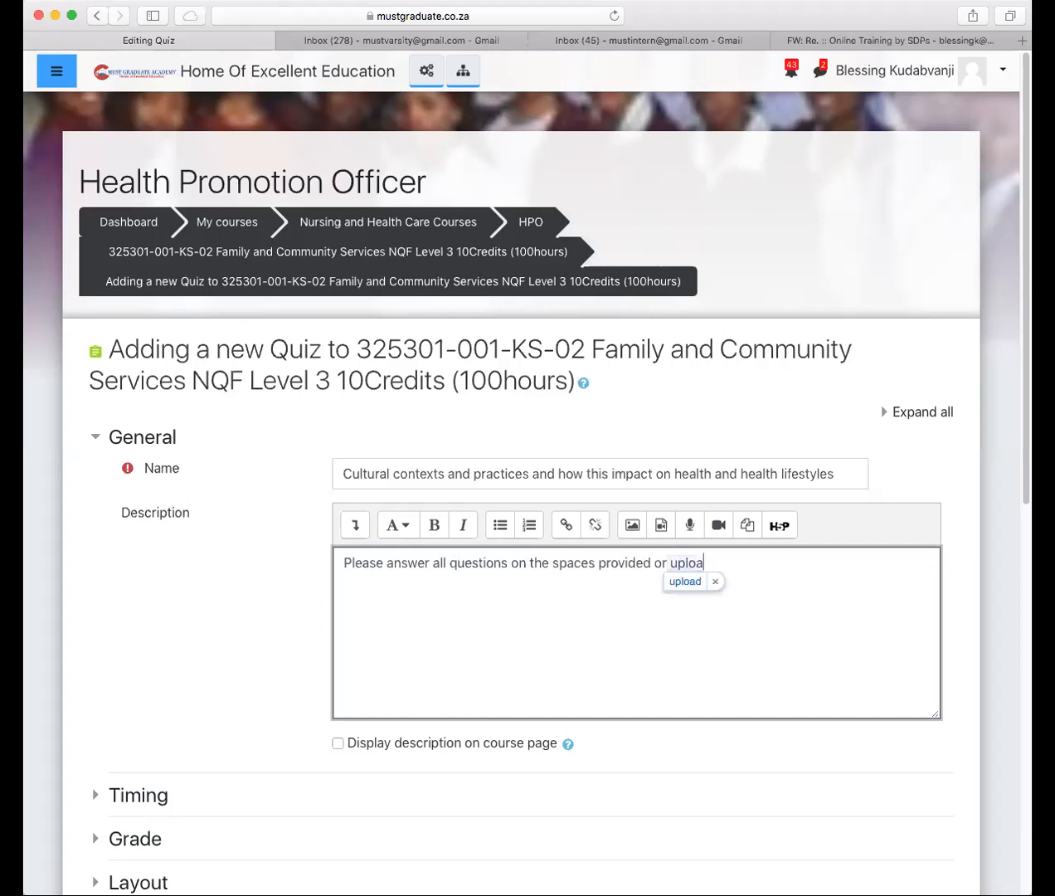
{"action": "type", "text": "d yo"}
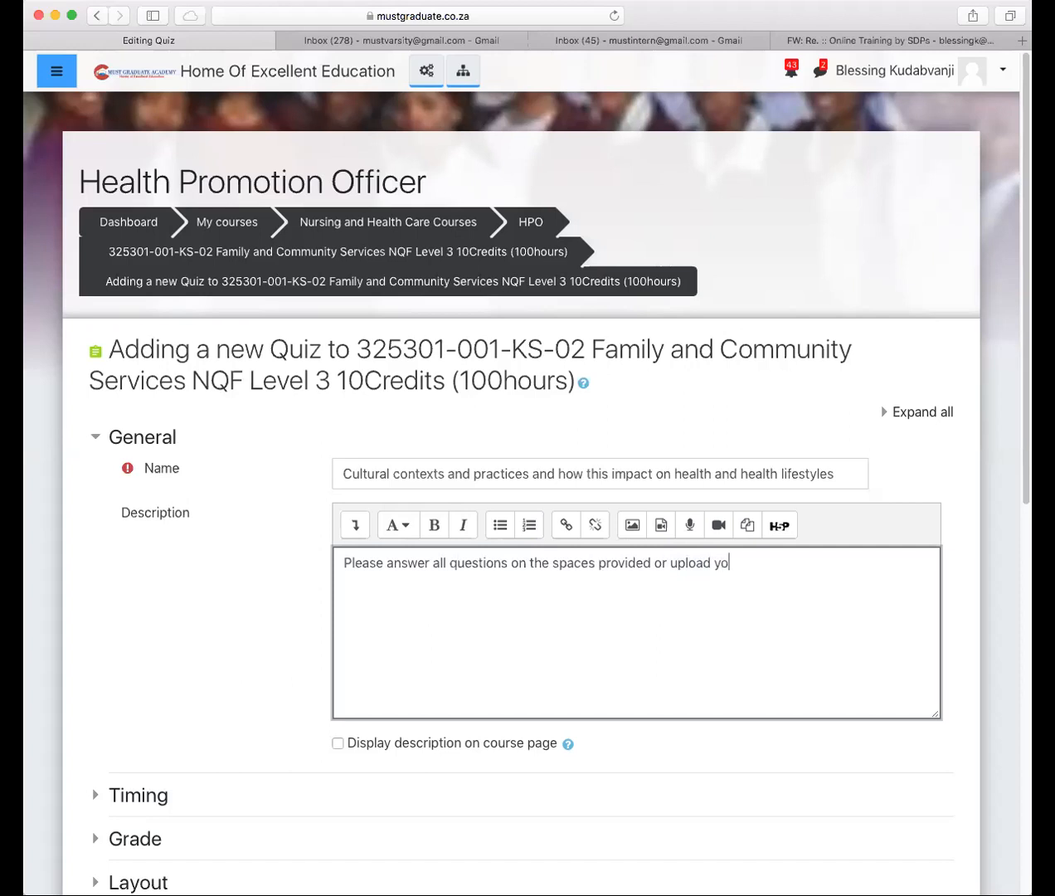
{"action": "type", "text": "ur answer "}
{"action": "type", "text": "sh"}
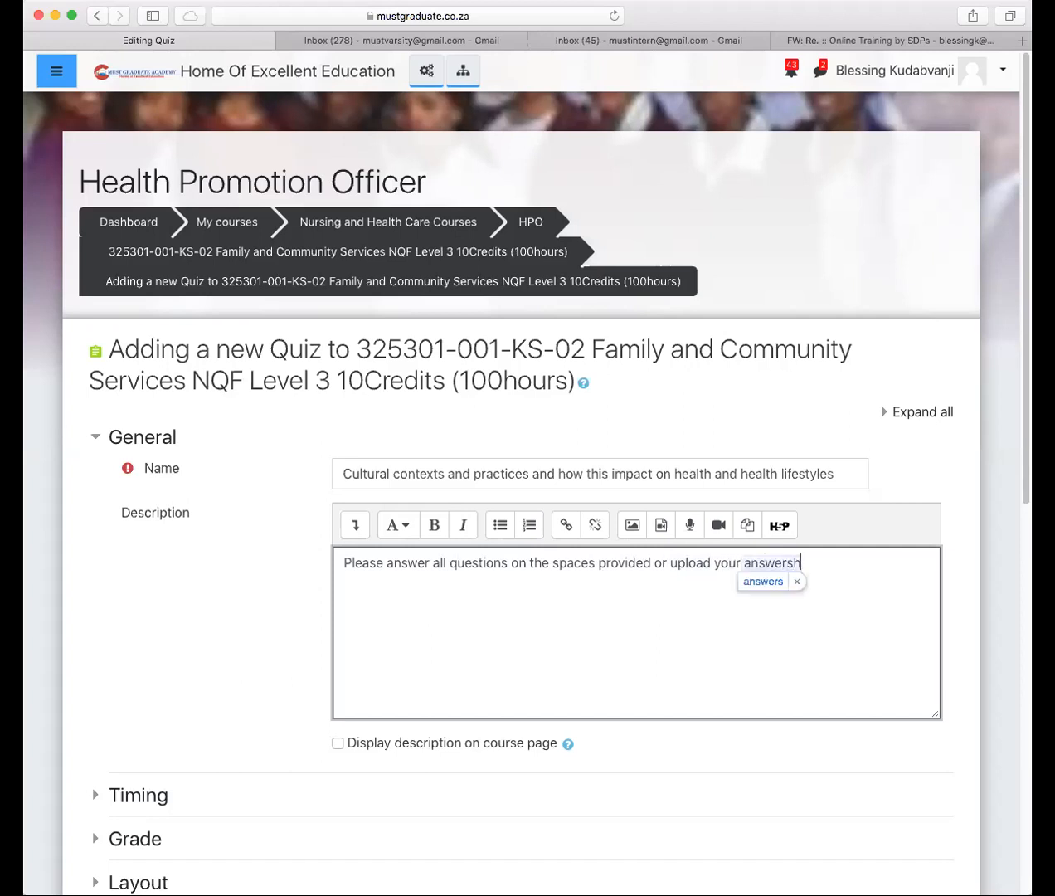
{"action": "type", "text": "eet."}
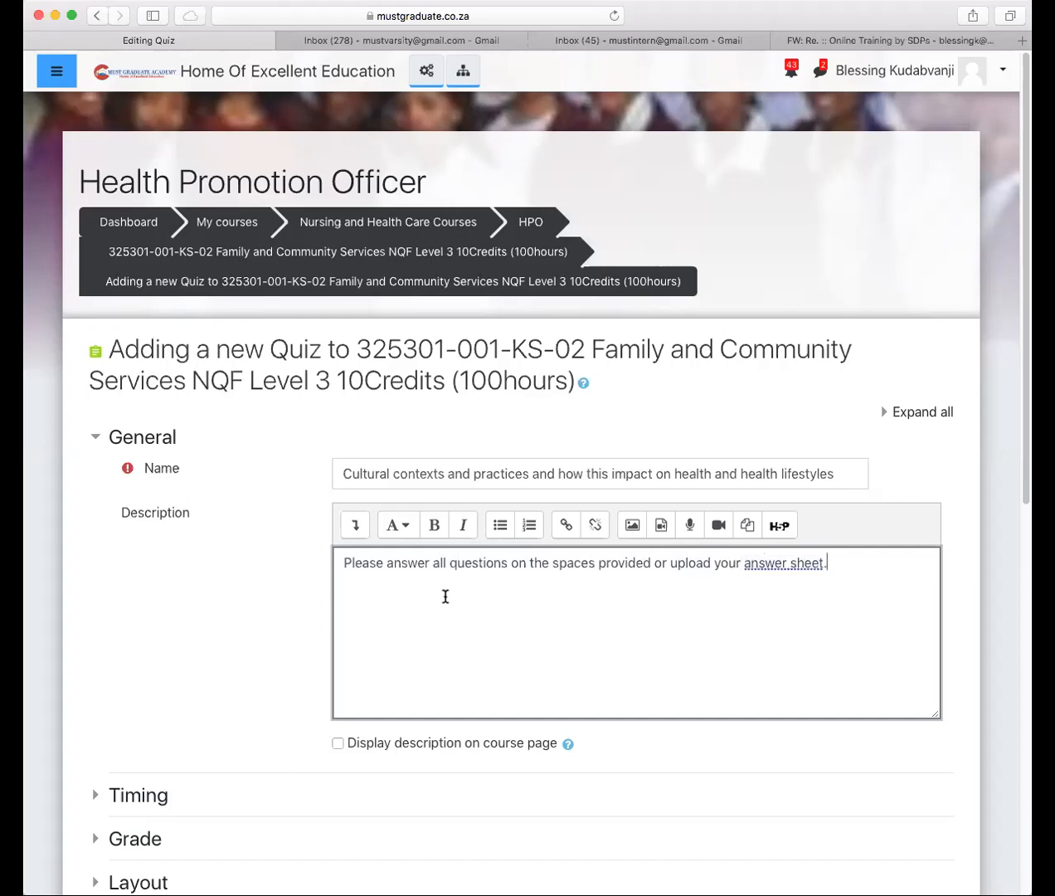
- Change "answer sheet" to the single word "answersheet" in the quiz description
{"action": "double_click", "coordinate": [776, 565]}
{"action": "right_click", "coordinate": [776, 569]}
{"action": "right_click", "coordinate": [775, 568]}
{"action": "right_click", "coordinate": [775, 568]}
{"action": "left_click", "coordinate": [814, 576]}
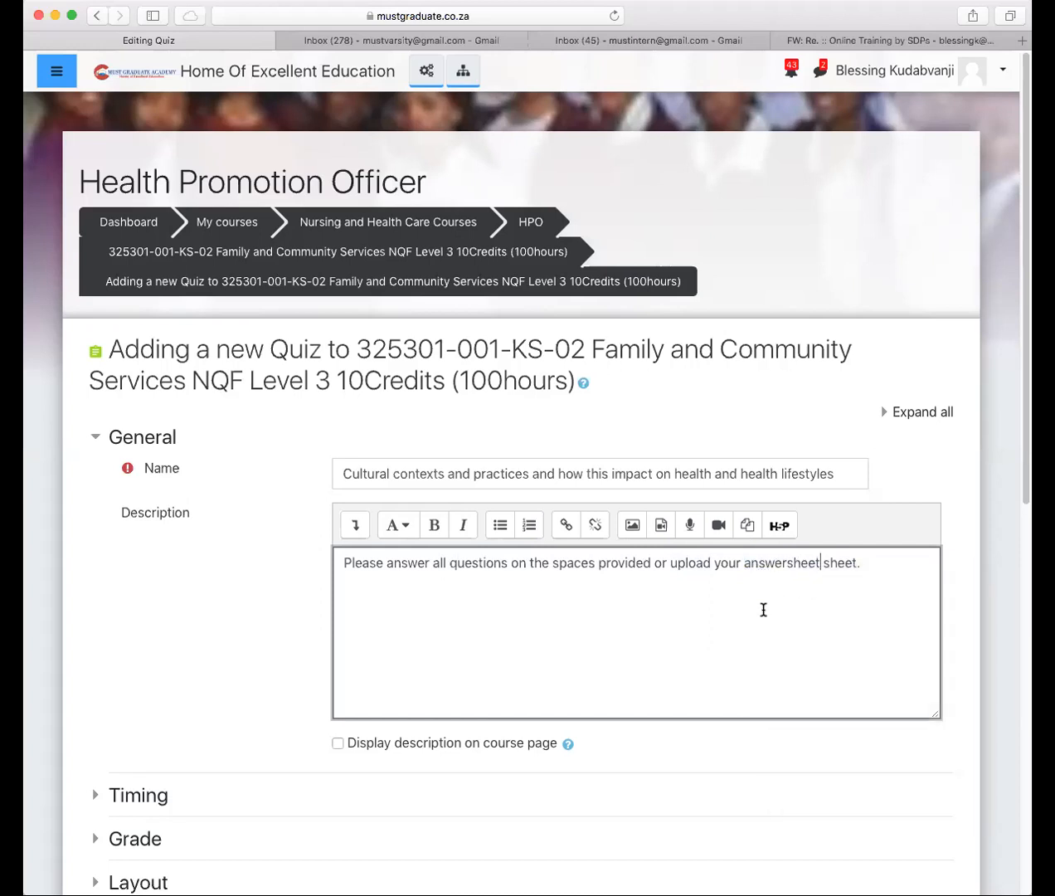
{"action": "key", "text": "Delete"}
{"action": "key", "text": "Delete"}
{"action": "key", "text": "Delete"}
{"action": "key", "text": "Delete"}
{"action": "key", "text": "Delete"}
- Enable the quiz's opening date in the timing settings and set it to 8 May 2020 at 08:30
{"action": "left_click_drag", "start_coordinate": [1022, 353], "coordinate": [1020, 495]}
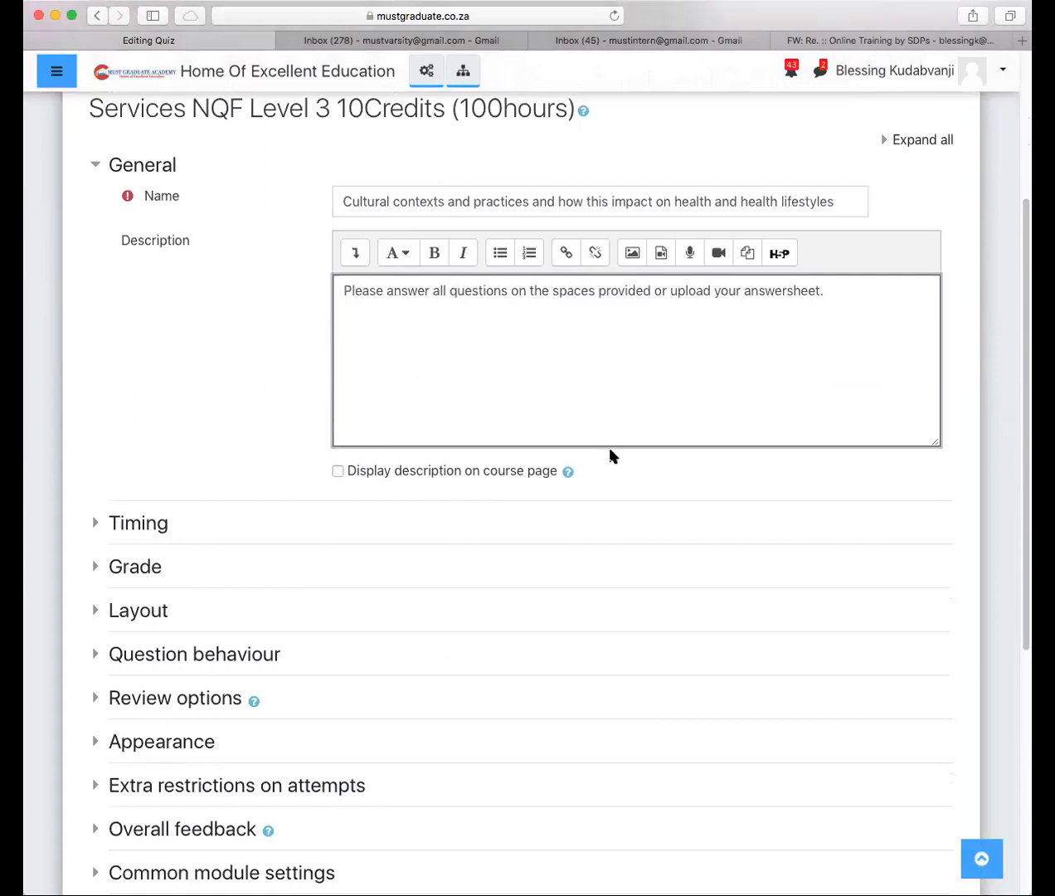
{"action": "left_click", "coordinate": [94, 165]}
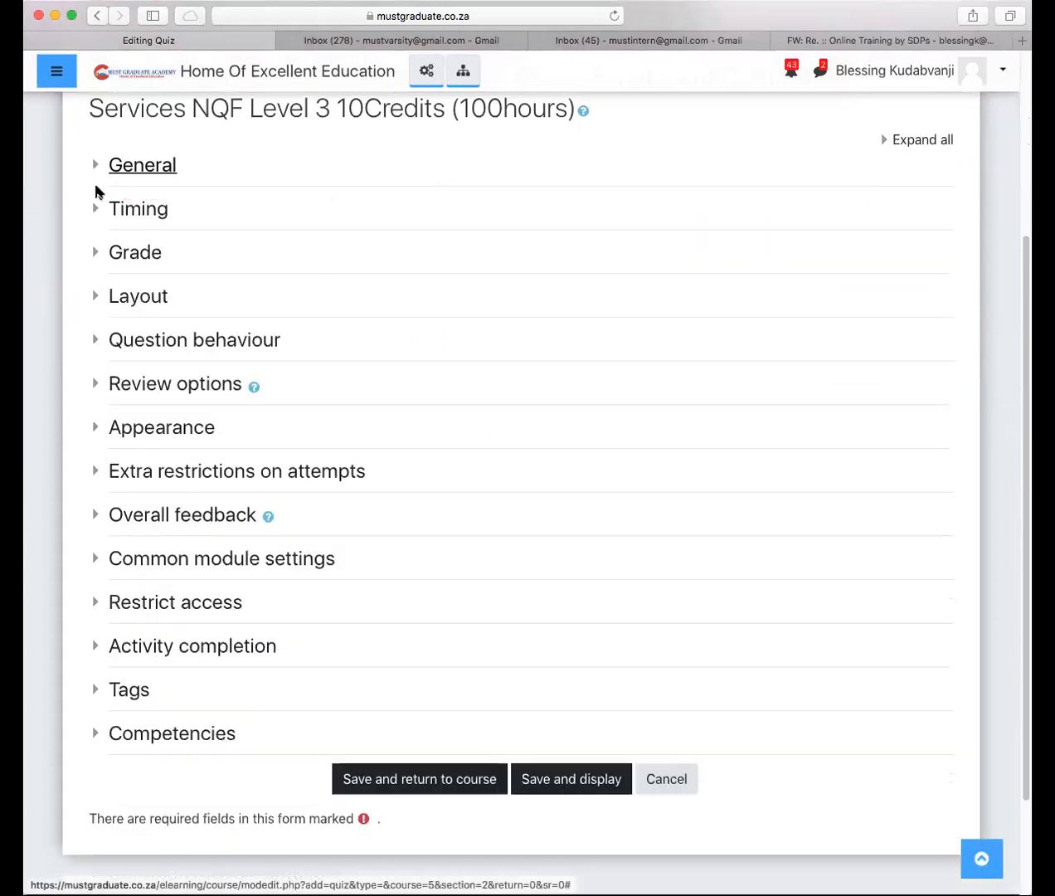
{"action": "left_click", "coordinate": [95, 208]}
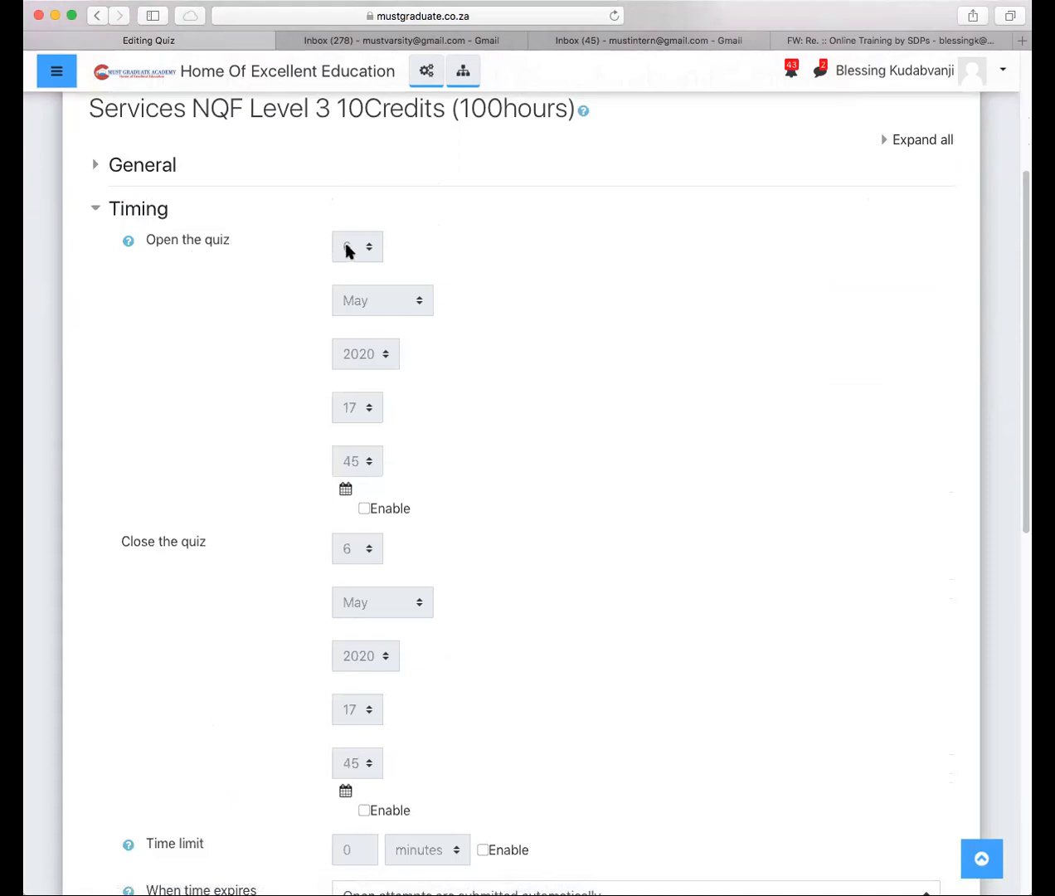
{"action": "left_click", "coordinate": [364, 509]}
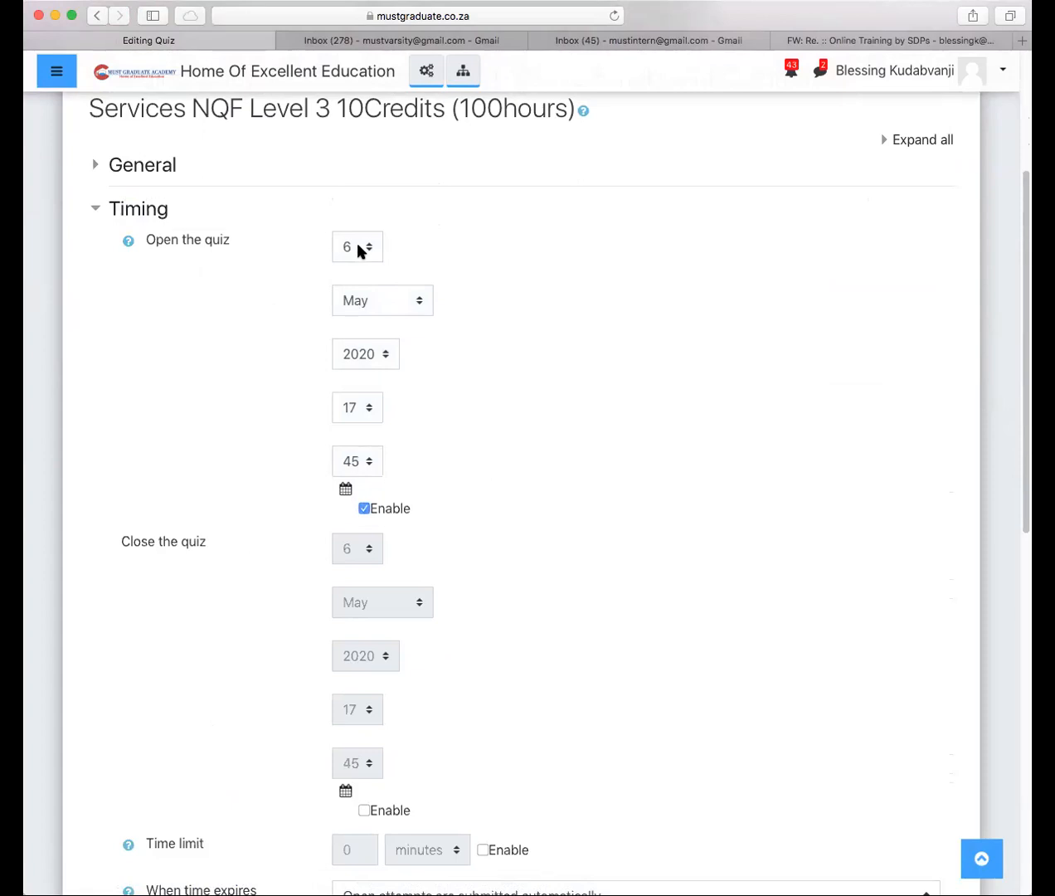
{"action": "left_click", "coordinate": [359, 249]}
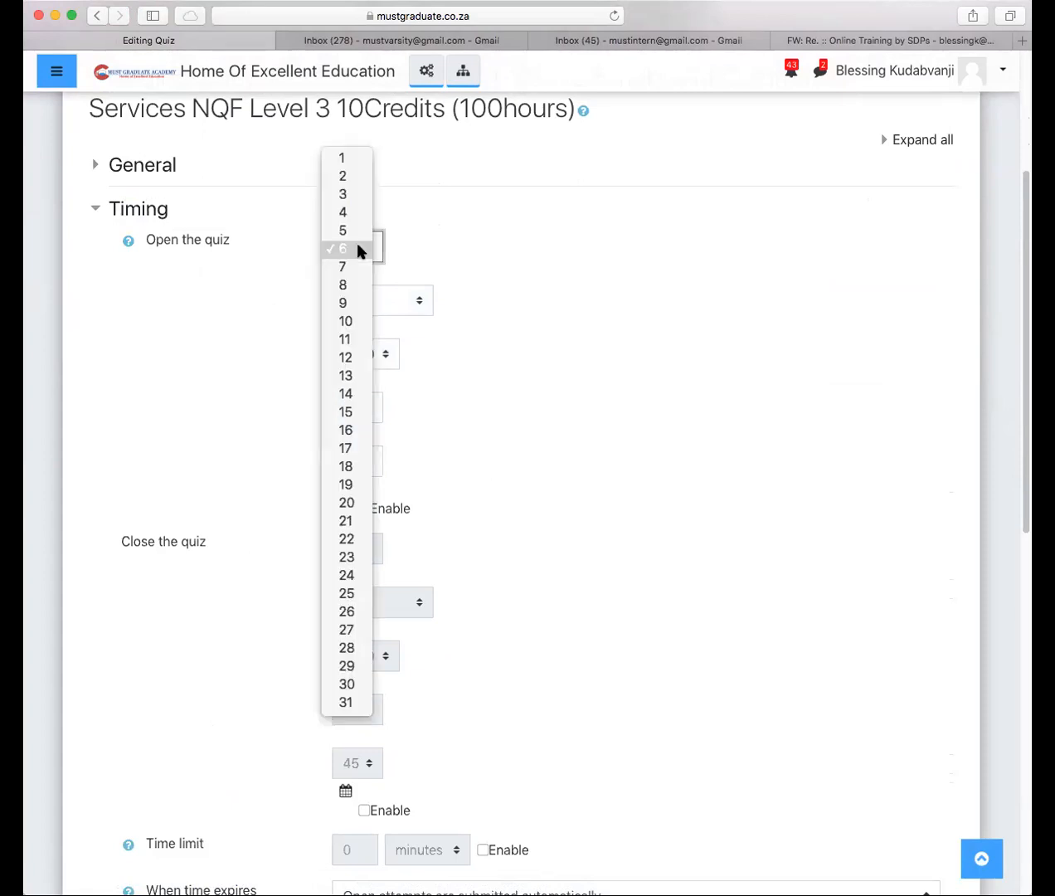
{"action": "left_click", "coordinate": [355, 286]}
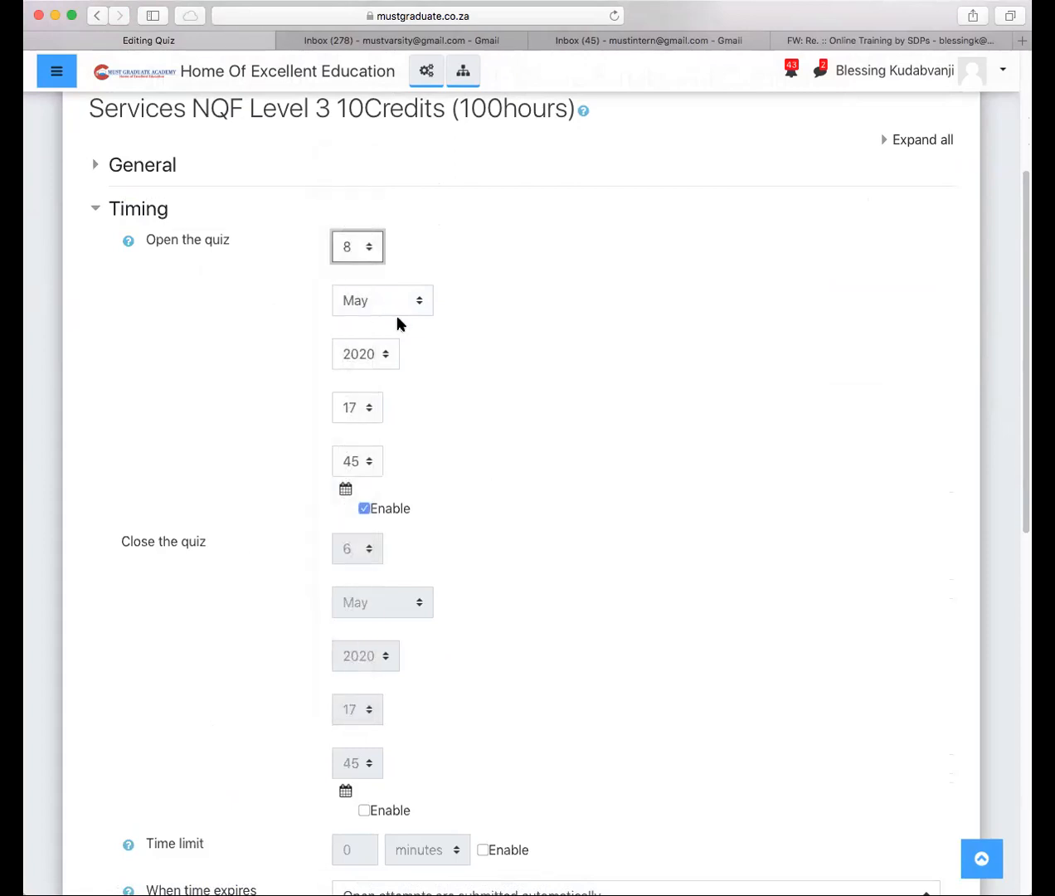
{"action": "left_click", "coordinate": [356, 411]}
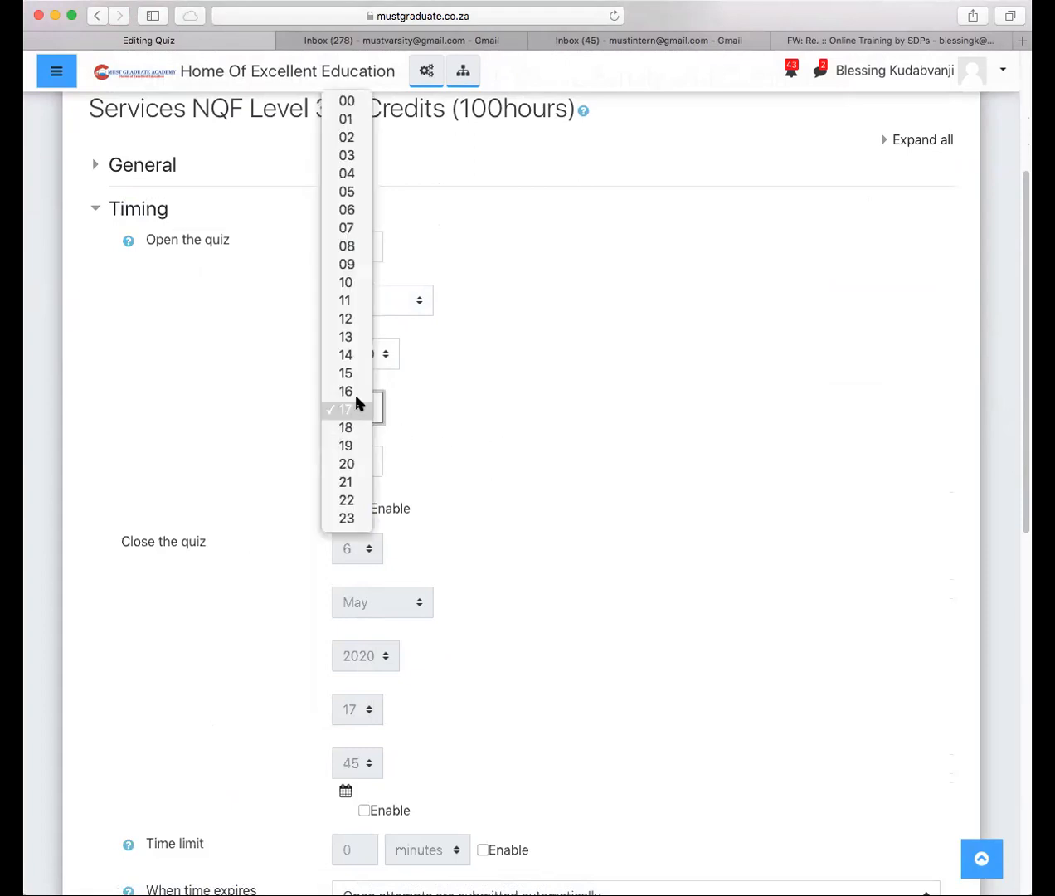
{"action": "left_click", "coordinate": [352, 248]}
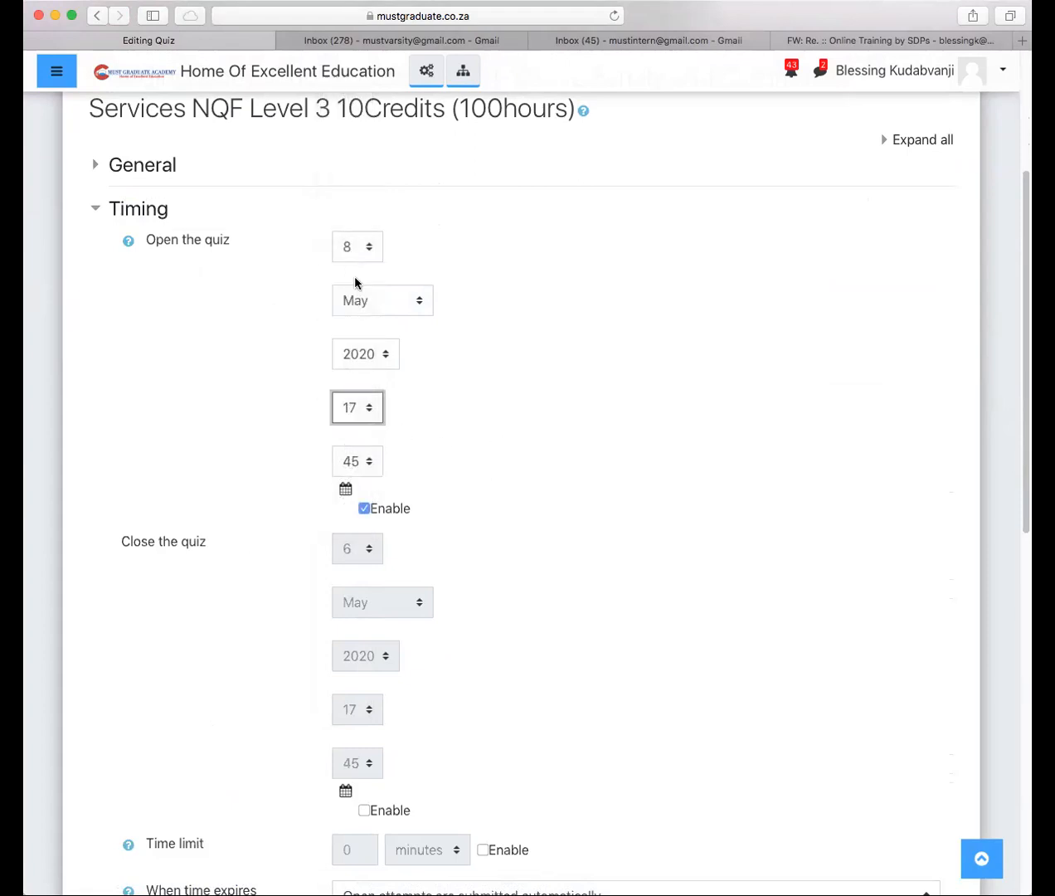
{"action": "left_click", "coordinate": [356, 462]}
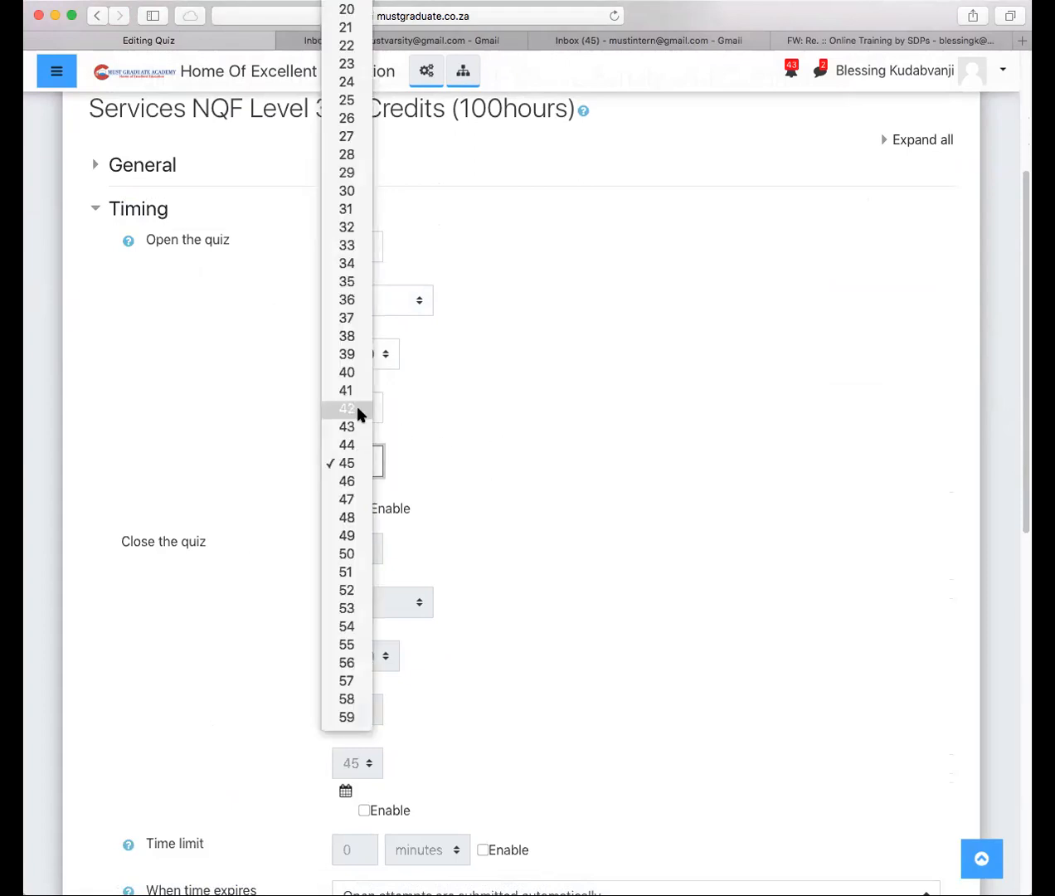
{"action": "left_click", "coordinate": [356, 189]}
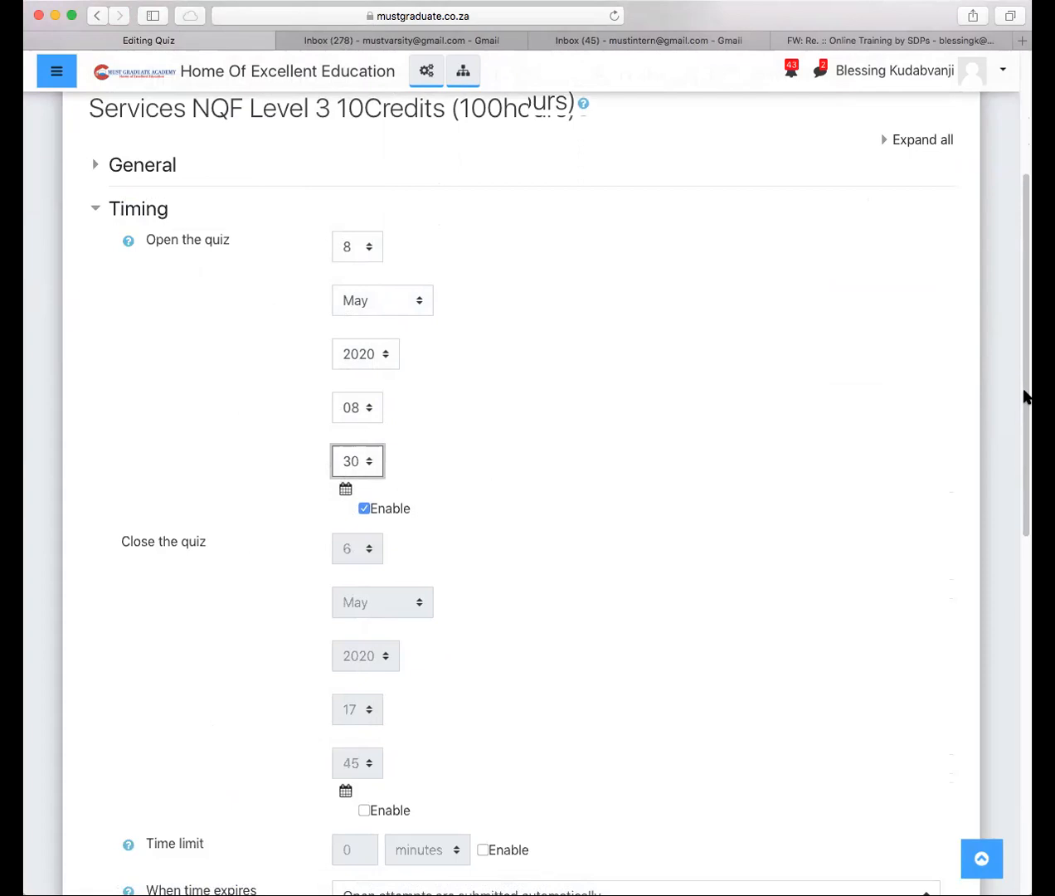
- Examine the closing date and time limit options in the quiz's timing settings
{"action": "left_click_drag", "start_coordinate": [1024, 387], "coordinate": [967, 460]}
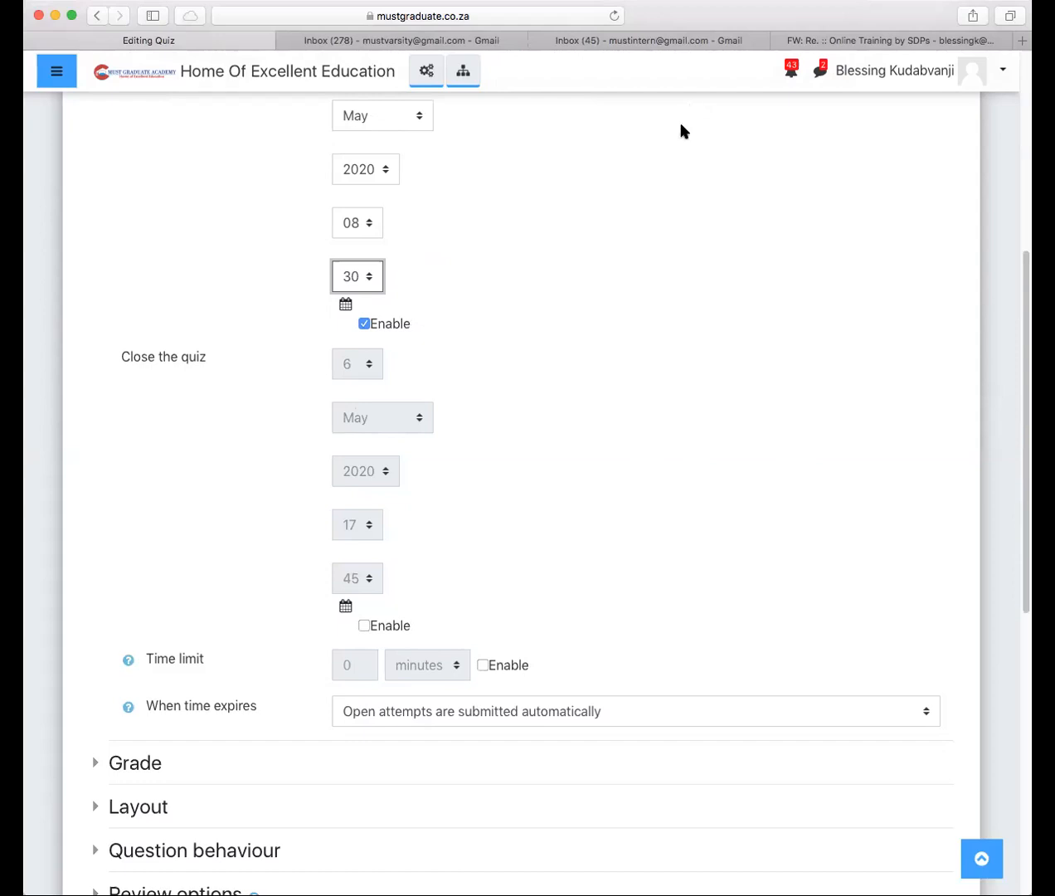
{"action": "key", "text": "super+shift+4"}
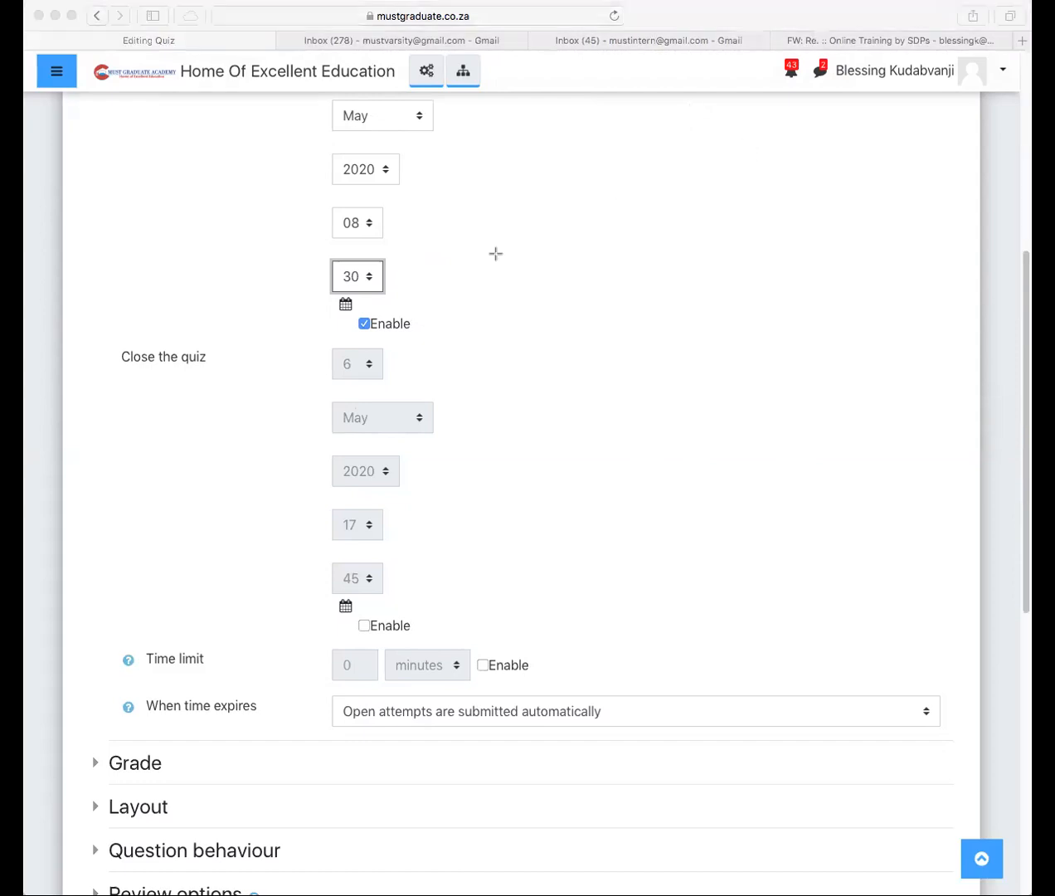
{"action": "mouse_move", "coordinate": [306, 336]}
{"action": "left_mouse_down"}
{"action": "mouse_move", "coordinate": [301, 514]}
{"action": "mouse_move", "coordinate": [443, 636]}
{"action": "mouse_move", "coordinate": [493, 637]}
{"action": "left_mouse_up"}
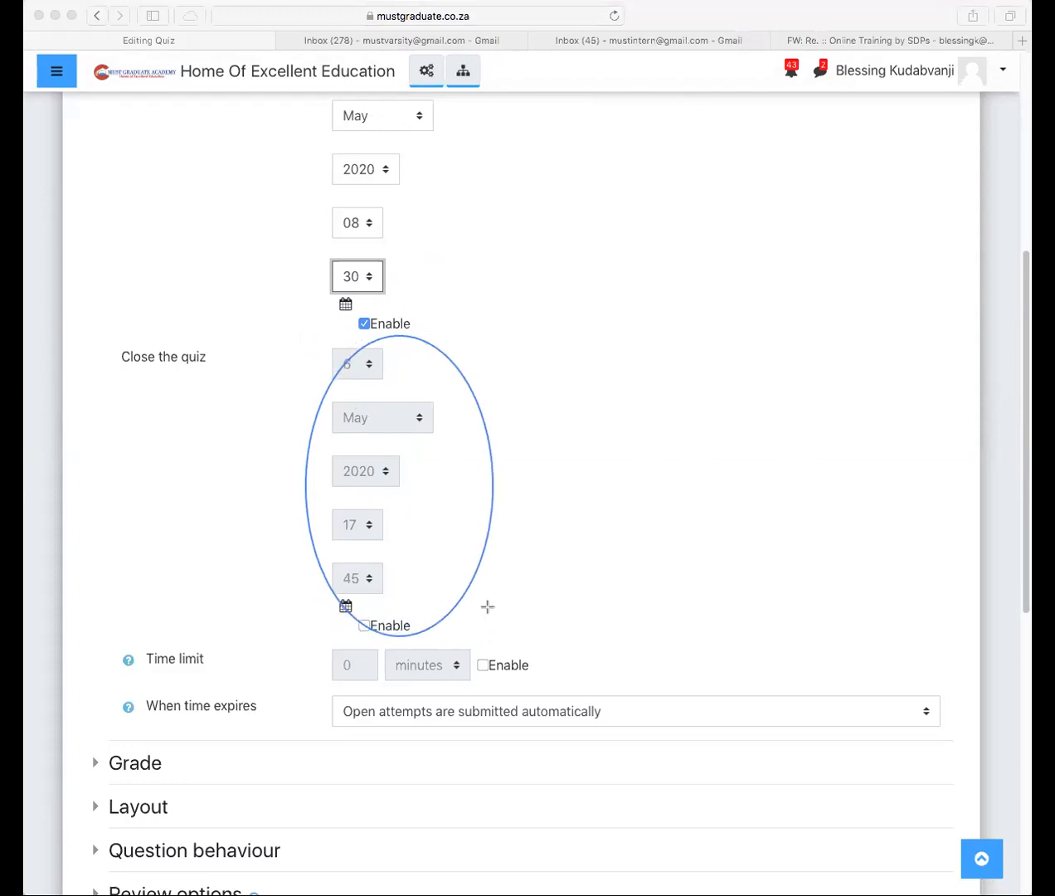
{"action": "left_click", "coordinate": [922, 100]}
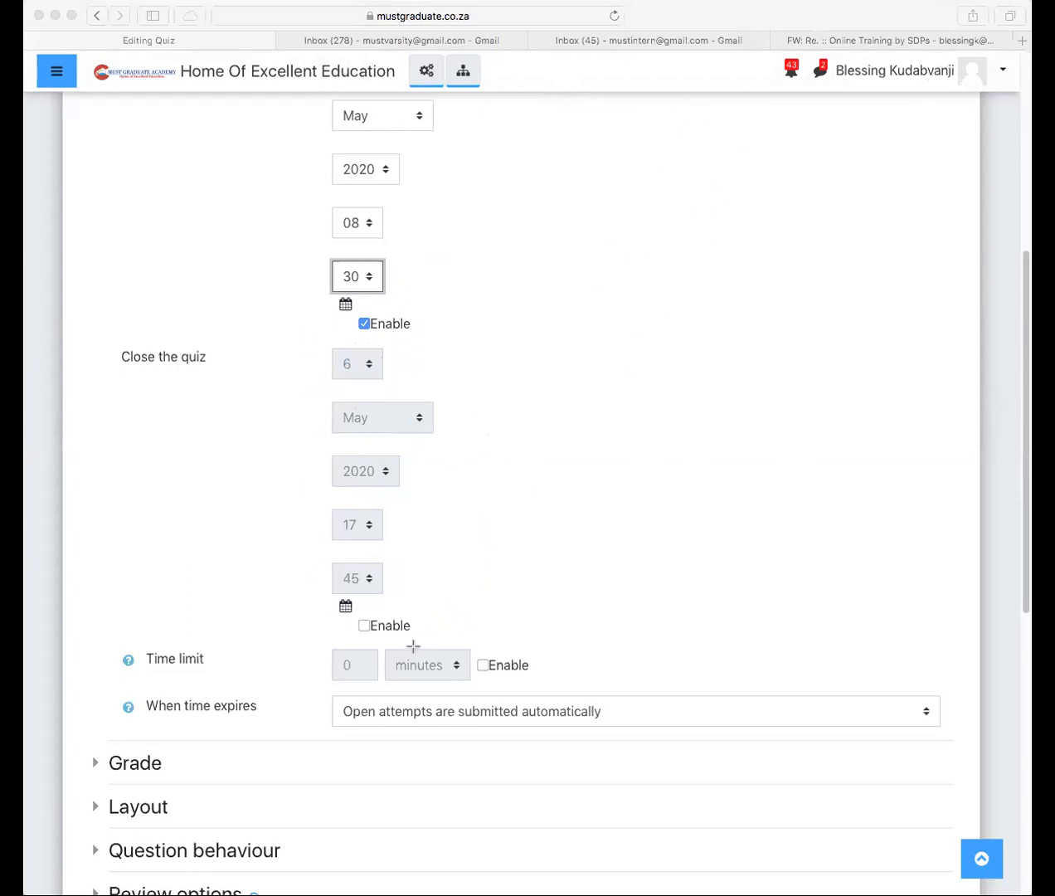
{"action": "mouse_move", "coordinate": [320, 641]}
{"action": "left_mouse_down"}
{"action": "mouse_move", "coordinate": [373, 676]}
{"action": "mouse_move", "coordinate": [551, 686]}
{"action": "left_mouse_up"}
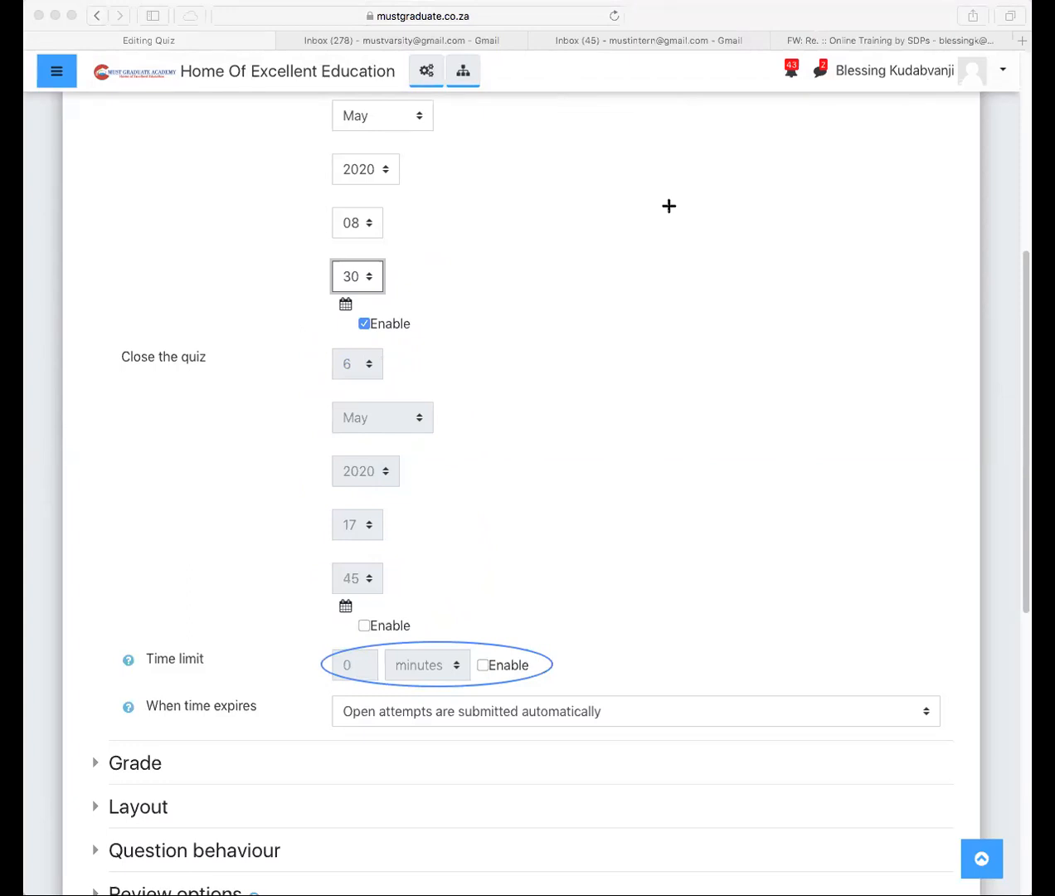
{"action": "left_click", "coordinate": [778, 108]}
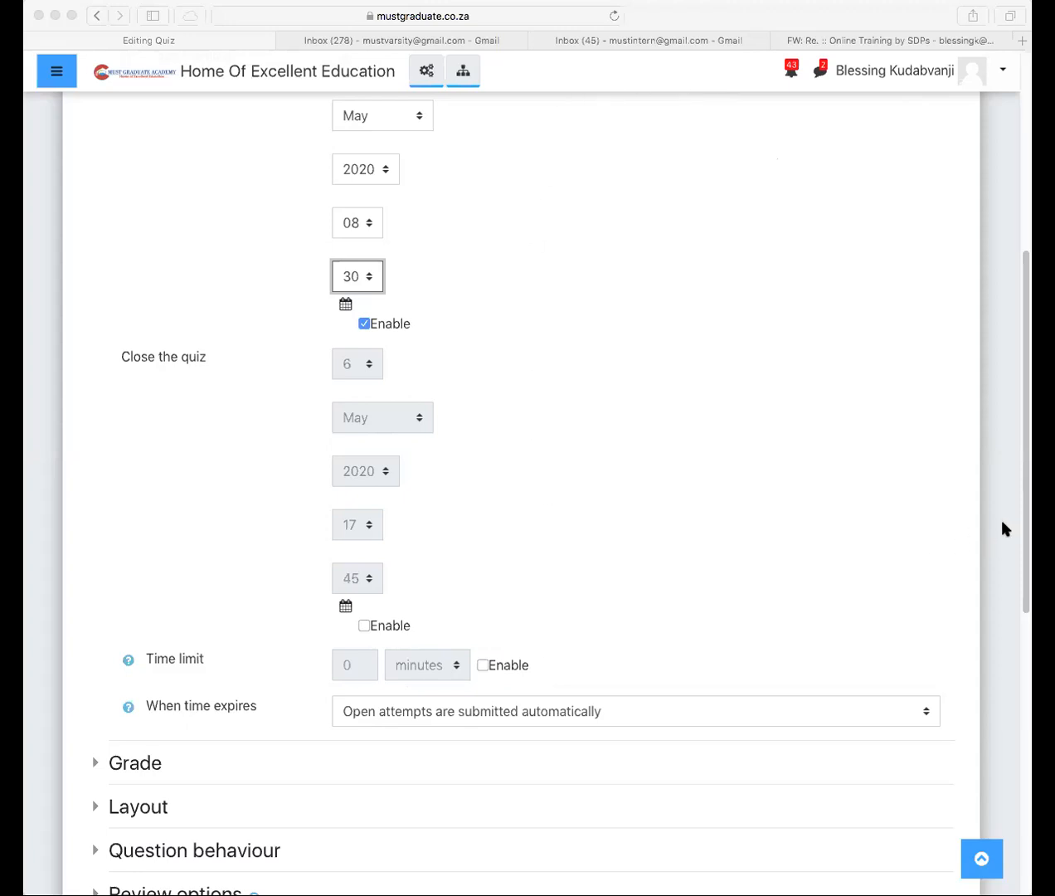
{"action": "left_click", "coordinate": [1019, 464]}
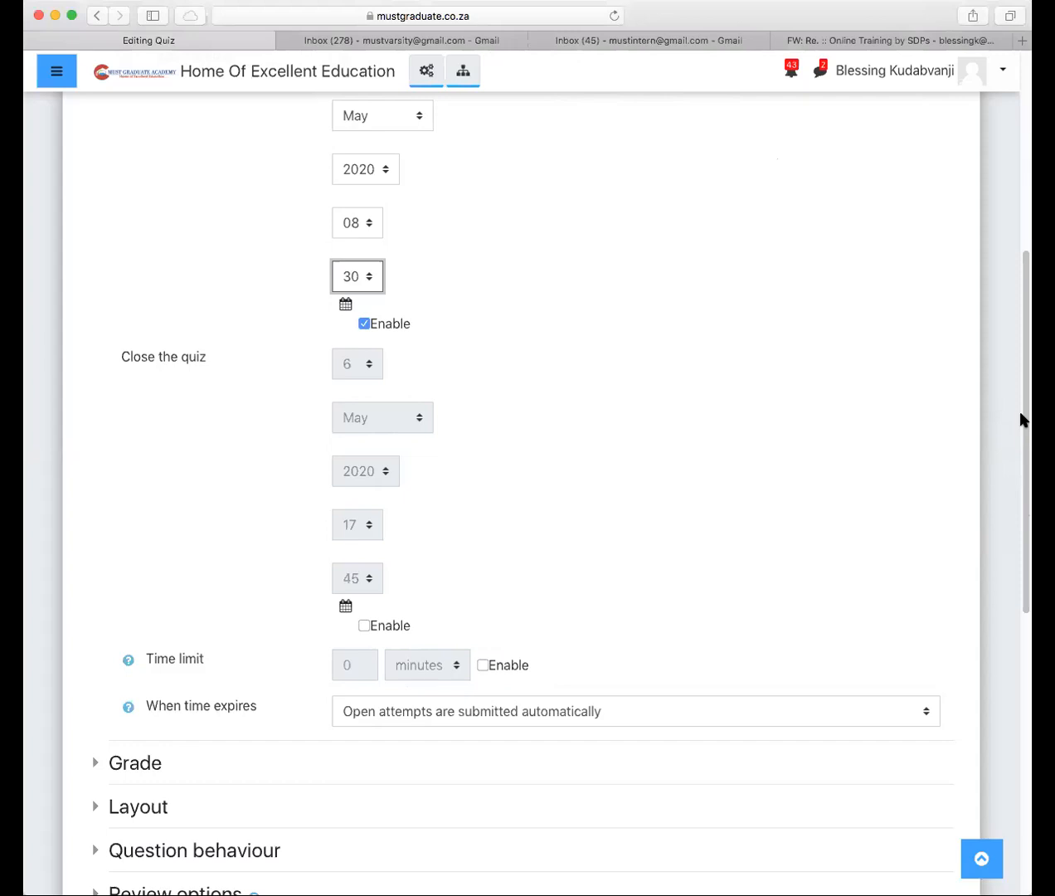
{"action": "left_click_drag", "start_coordinate": [1020, 420], "coordinate": [1011, 304]}
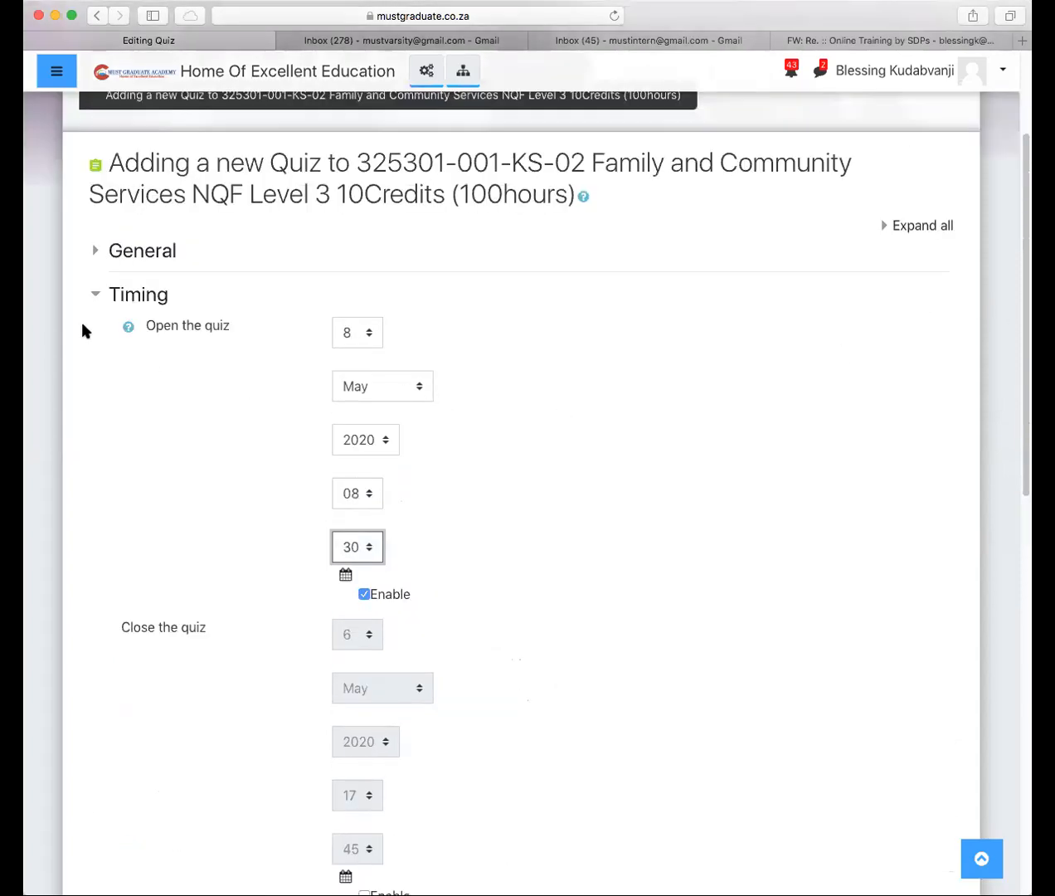
{"action": "left_click", "coordinate": [97, 297]}
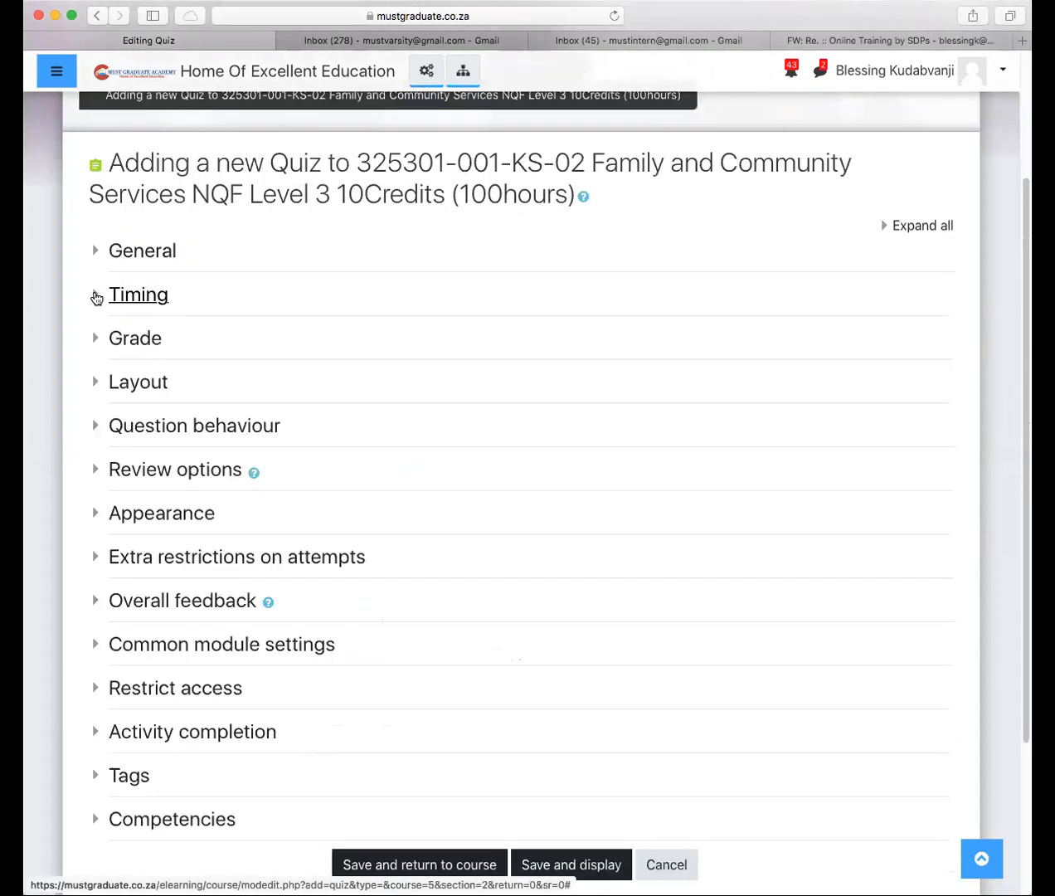
- Set the quiz's grade to pass to 6 and choose Highest grade as the grading method
{"action": "left_click", "coordinate": [96, 340]}
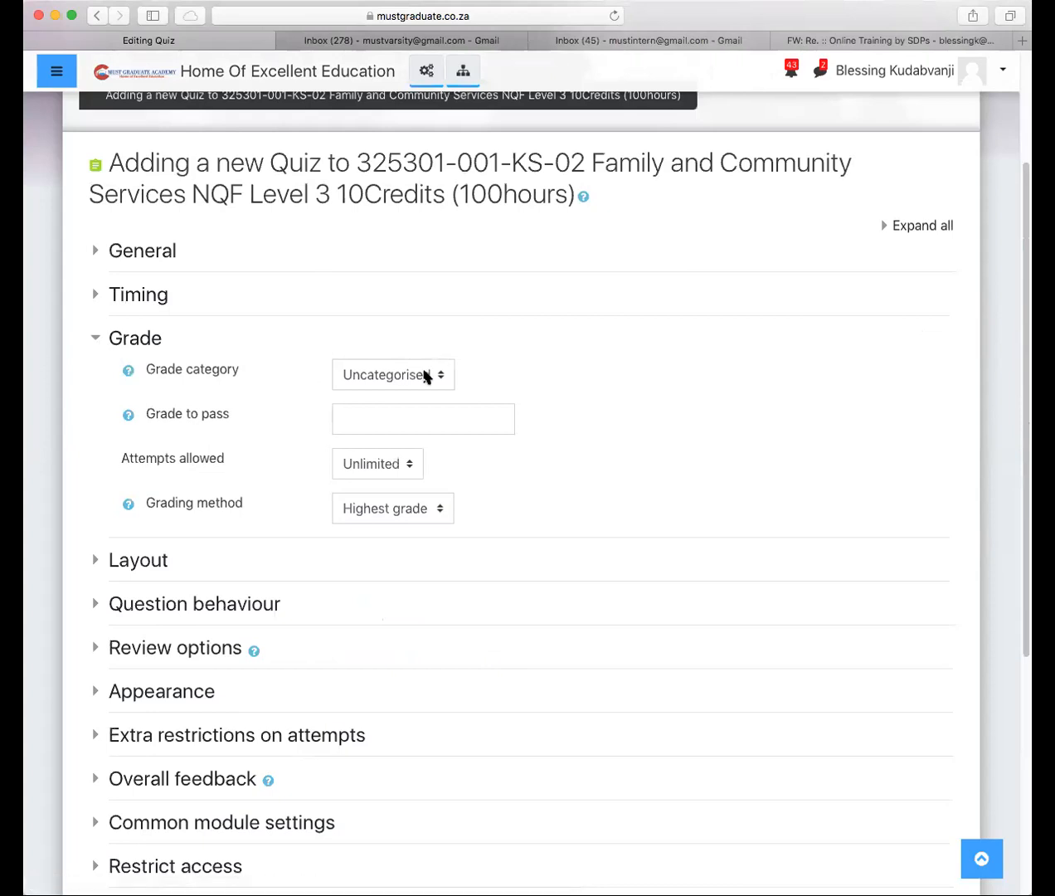
{"action": "left_click", "coordinate": [357, 423]}
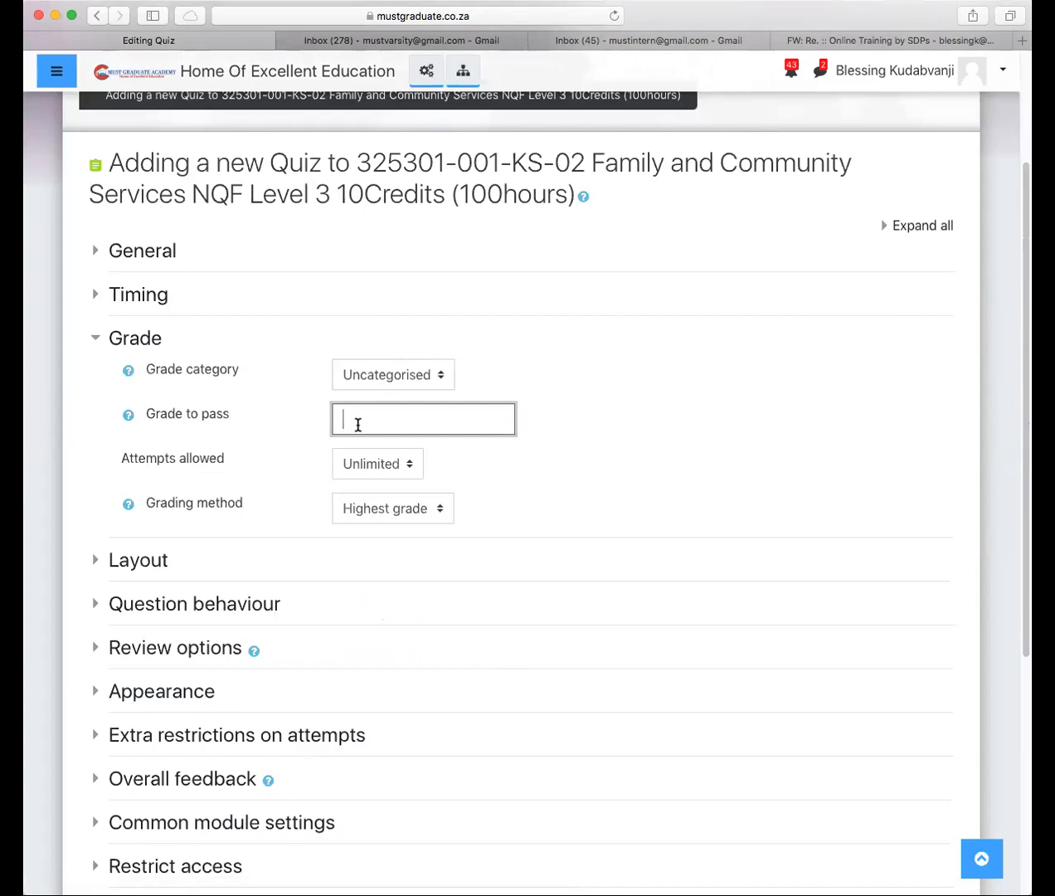
{"action": "type", "text": "6"}
{"action": "left_click", "coordinate": [386, 511]}
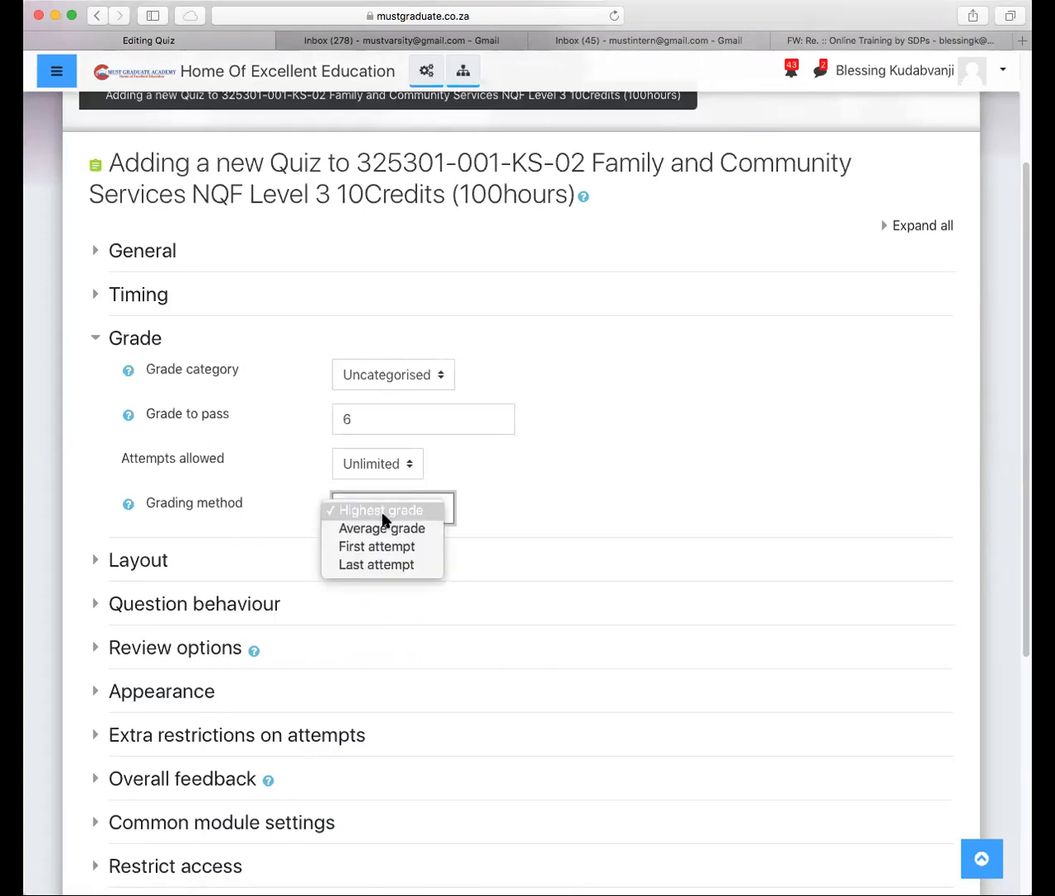
{"action": "left_click", "coordinate": [382, 511]}
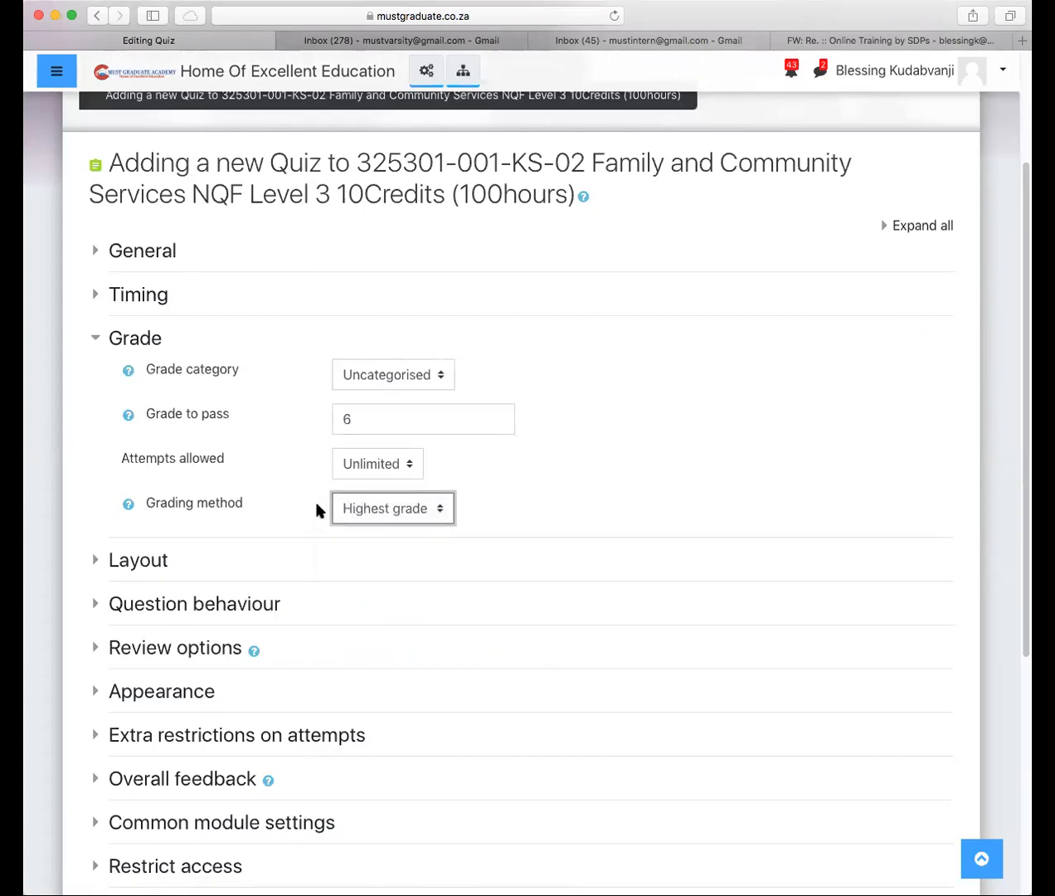
{"action": "left_click", "coordinate": [95, 338]}
- Choose Every question as the new page option in the quiz's layout settings
{"action": "left_click", "coordinate": [97, 383]}
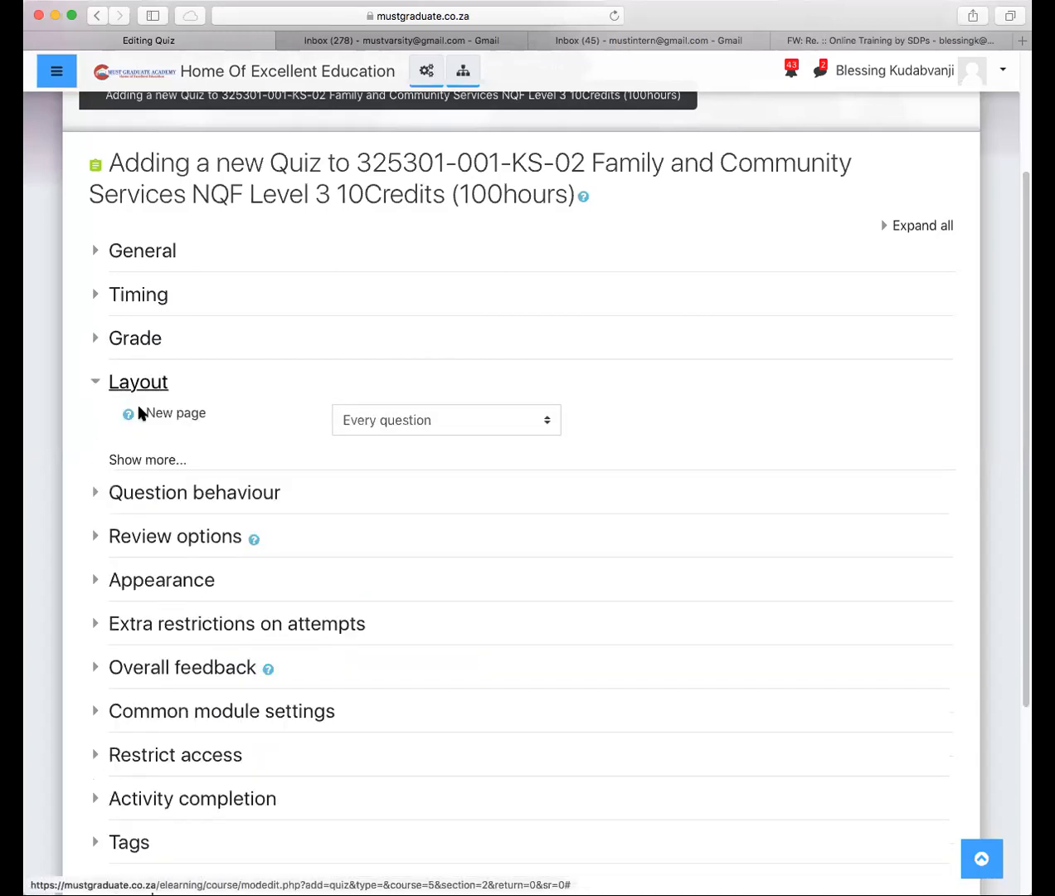
{"action": "left_click", "coordinate": [402, 432]}
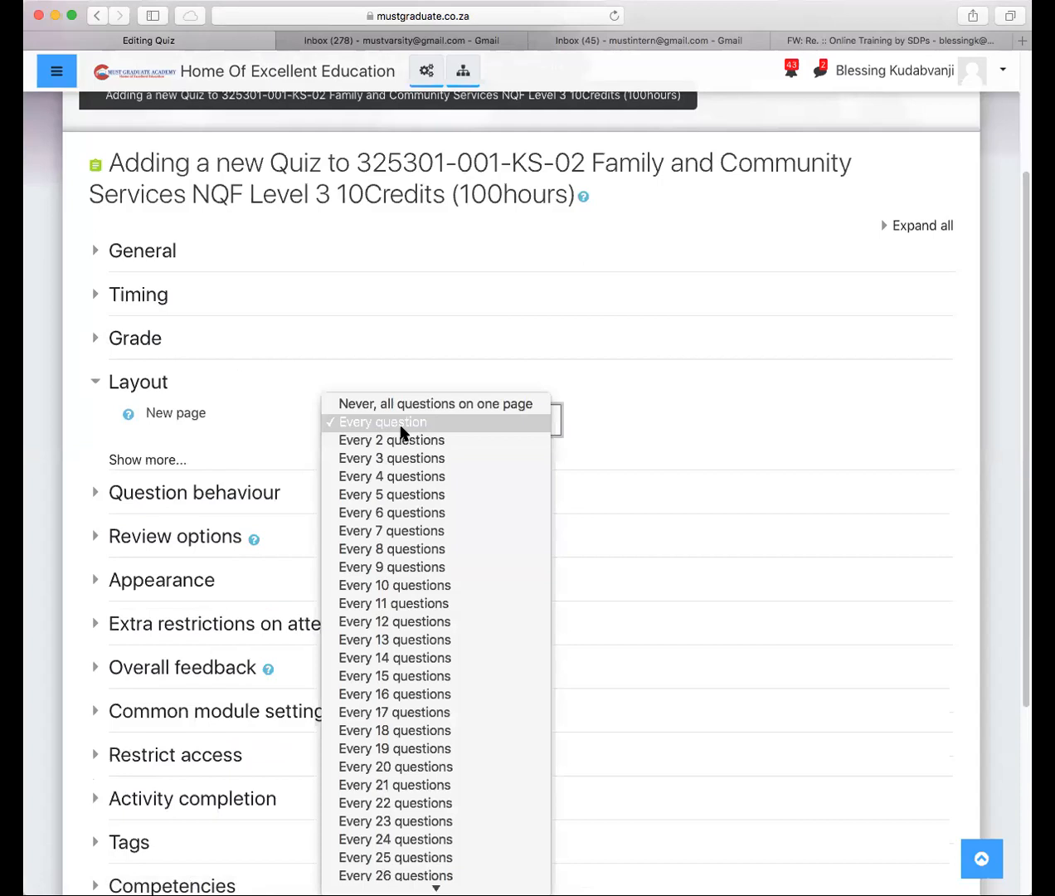
{"action": "left_click", "coordinate": [402, 425]}
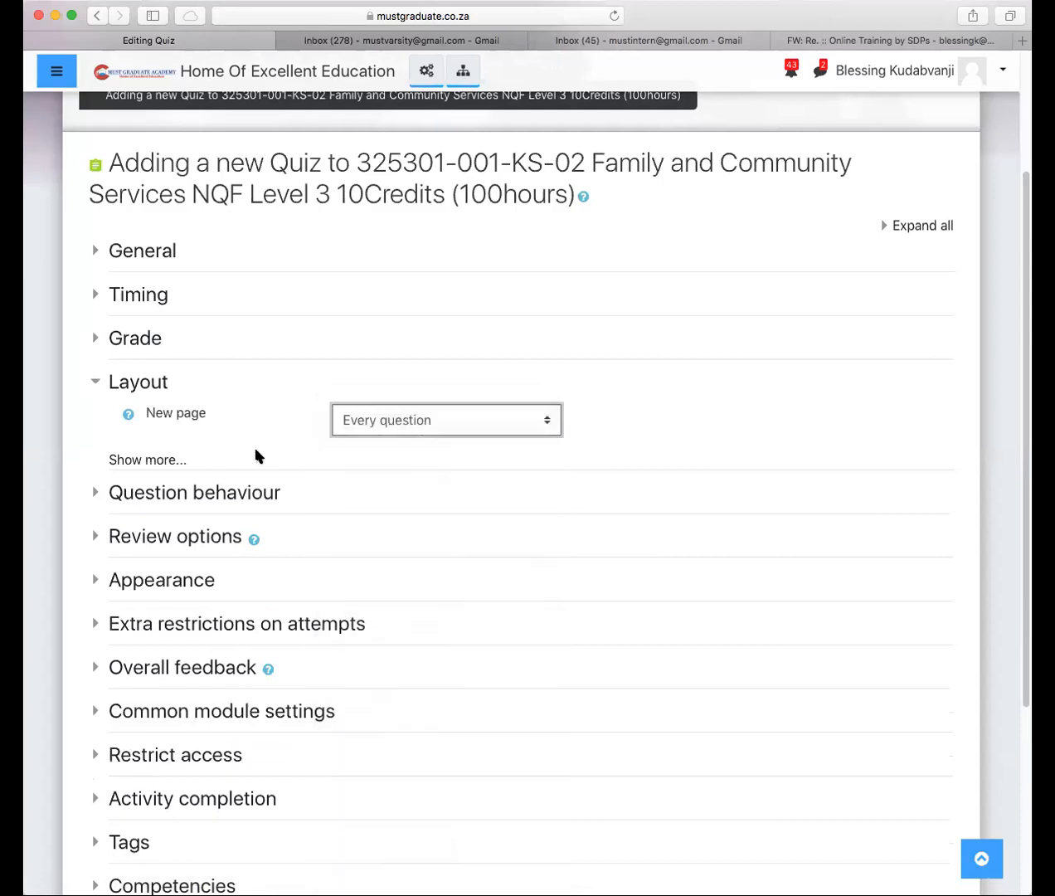
{"action": "left_click", "coordinate": [93, 380]}
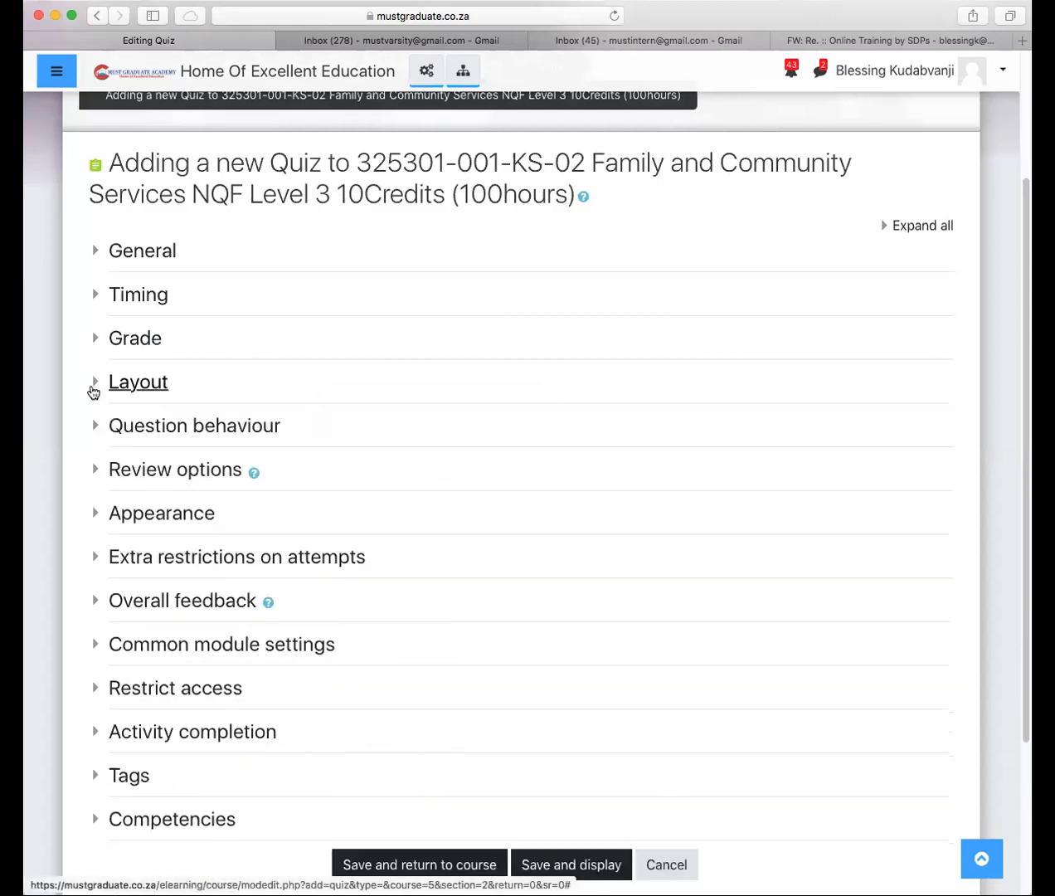
- Examine the quiz's question behaviour, review options and appearance settings
{"action": "left_click", "coordinate": [96, 429]}
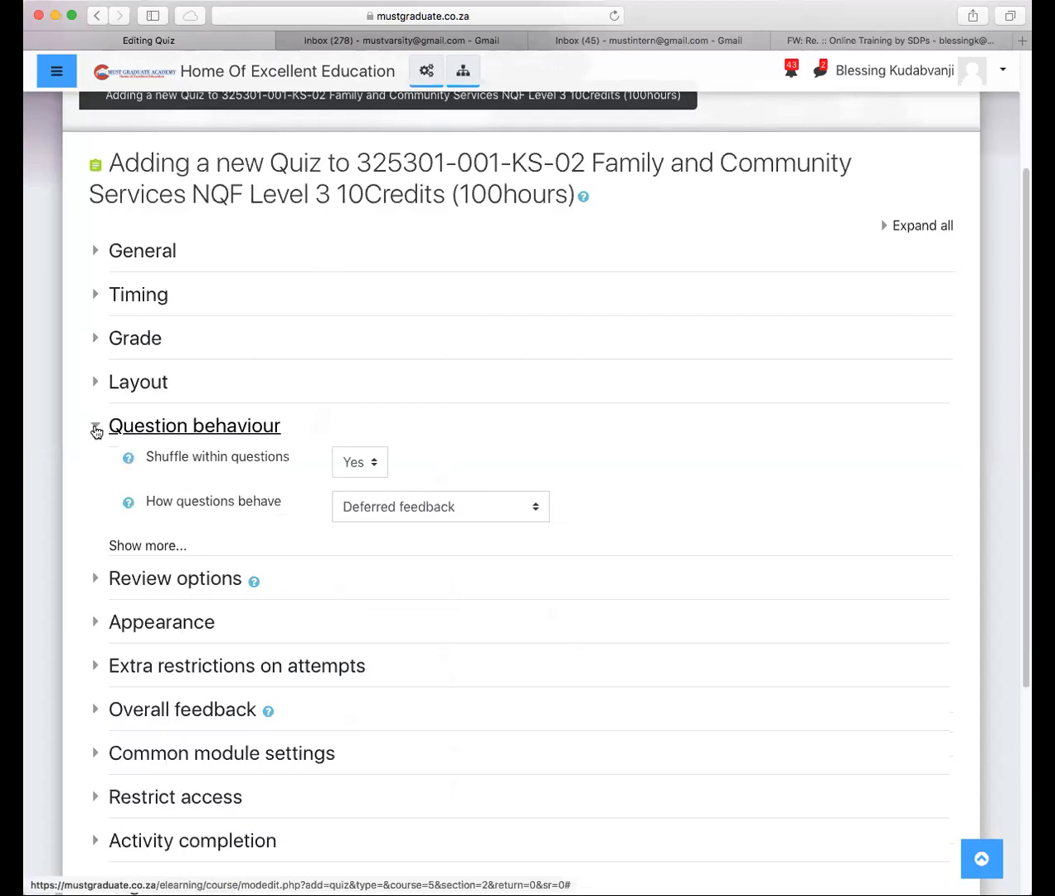
{"action": "left_click", "coordinate": [97, 430]}
{"action": "left_click", "coordinate": [96, 471]}
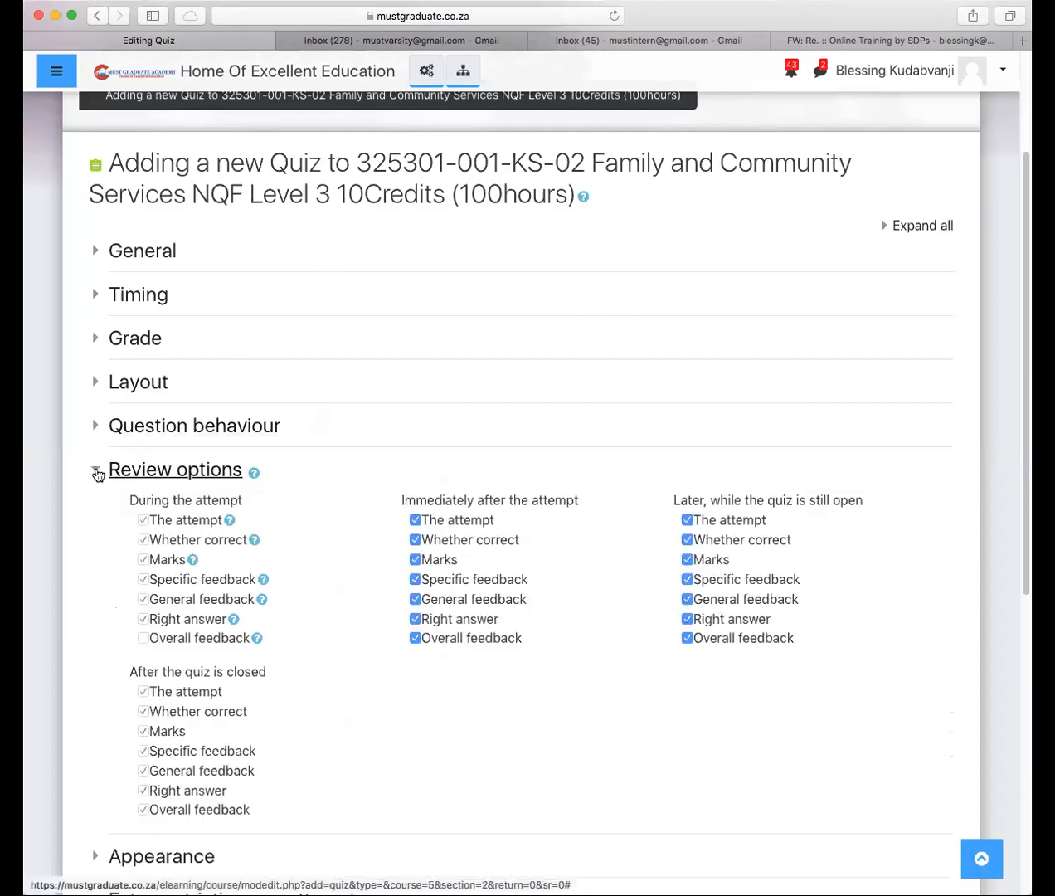
{"action": "left_click", "coordinate": [96, 471]}
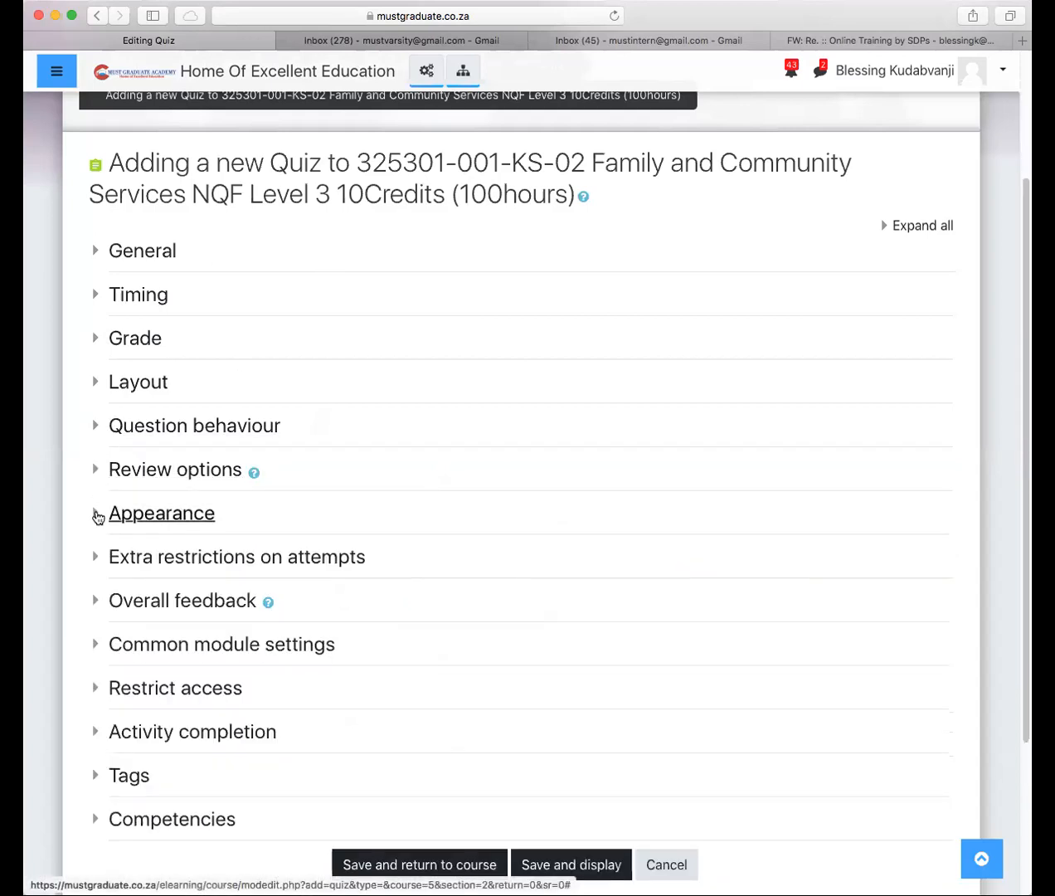
{"action": "left_click", "coordinate": [96, 515]}
{"action": "left_click", "coordinate": [97, 515]}
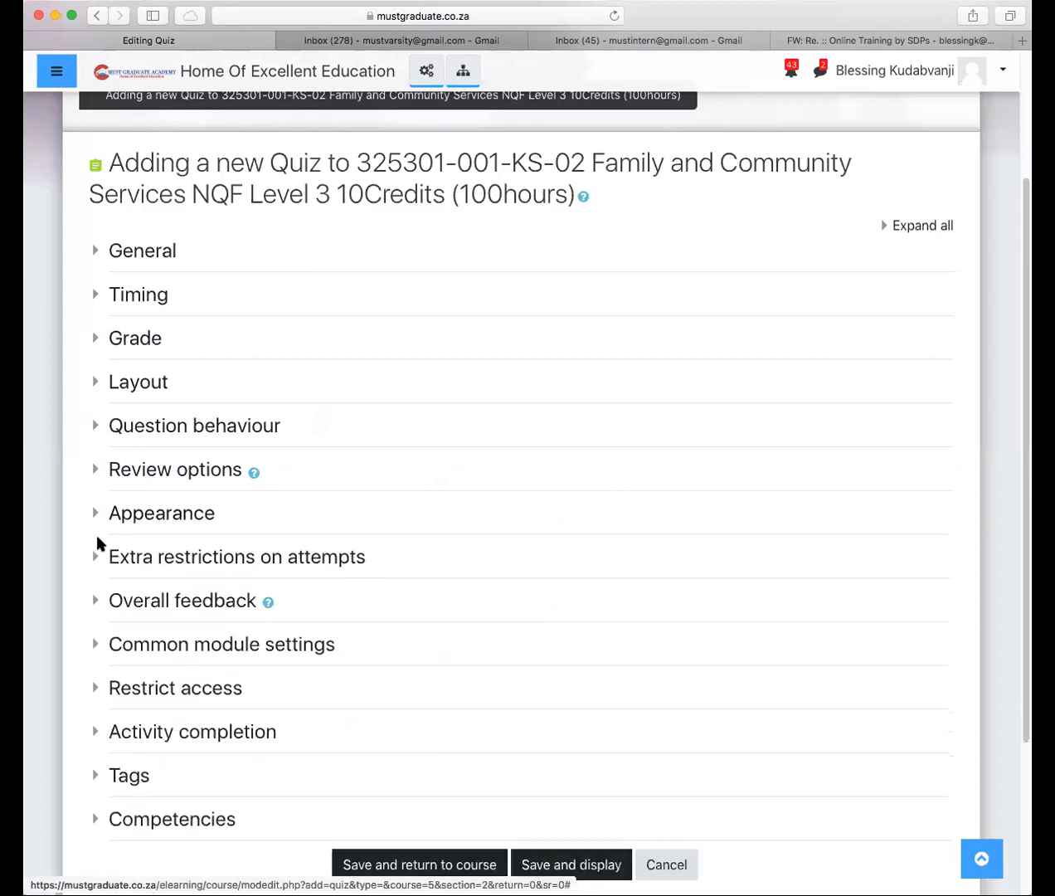
- Add 3 more feedback fields to the quiz's overall feedback settings
{"action": "left_click", "coordinate": [96, 603]}
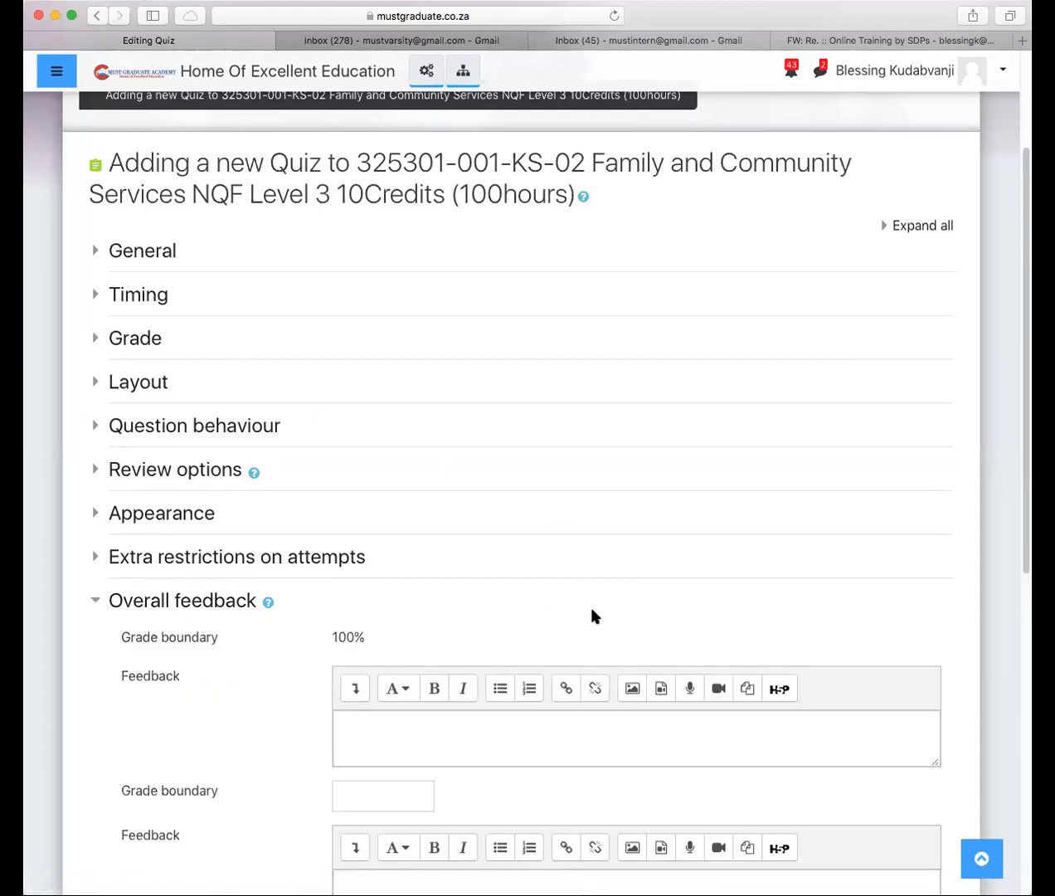
{"action": "left_click_drag", "start_coordinate": [1025, 455], "coordinate": [1025, 612]}
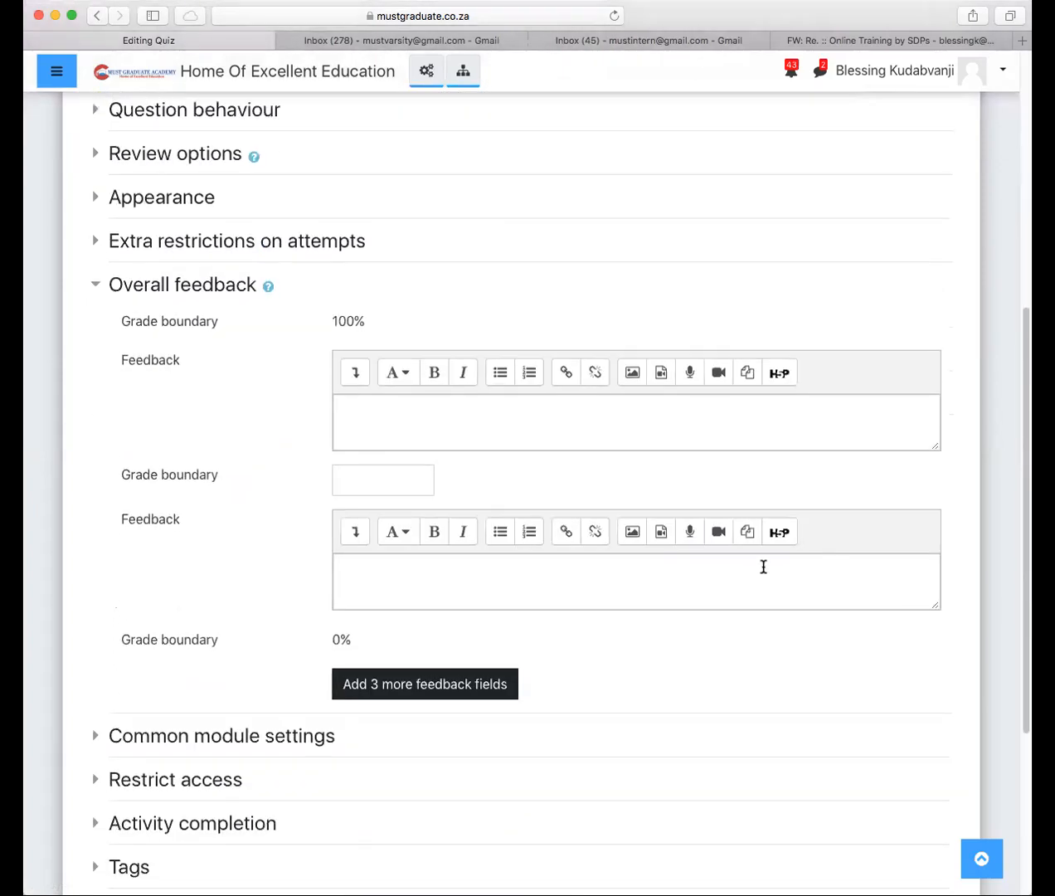
{"action": "left_click", "coordinate": [421, 686]}
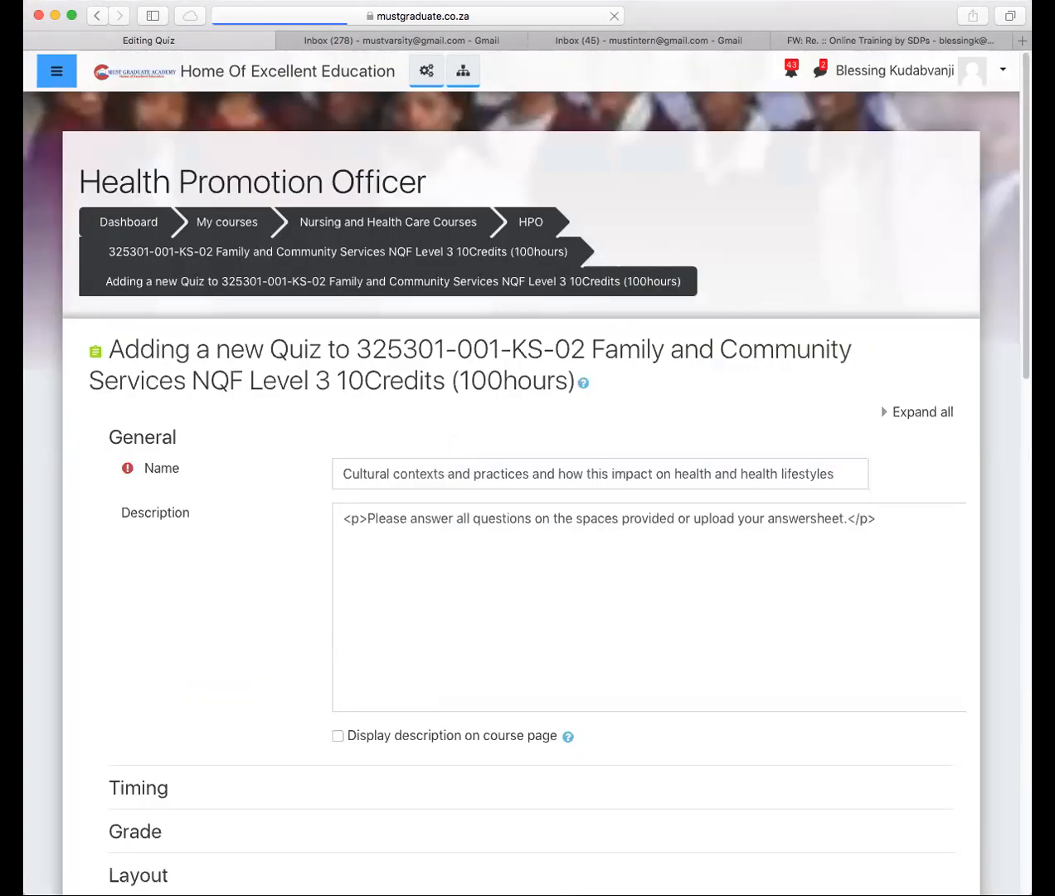
{"action": "scroll", "coordinate": [1022, 381], "scroll_direction": "down", "scroll_amount": 4}
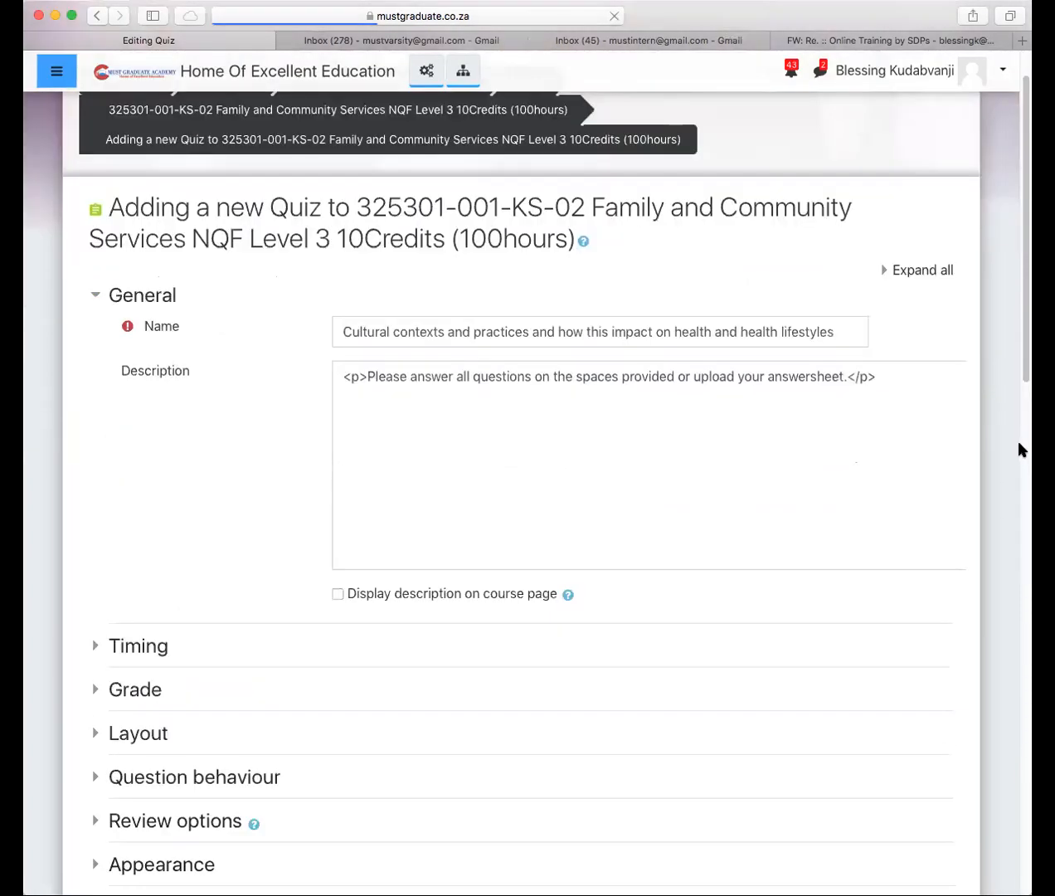
{"action": "scroll", "coordinate": [1022, 452], "scroll_direction": "down", "scroll_amount": 4}
{"action": "left_click_drag", "start_coordinate": [1022, 444], "coordinate": [1012, 693]}
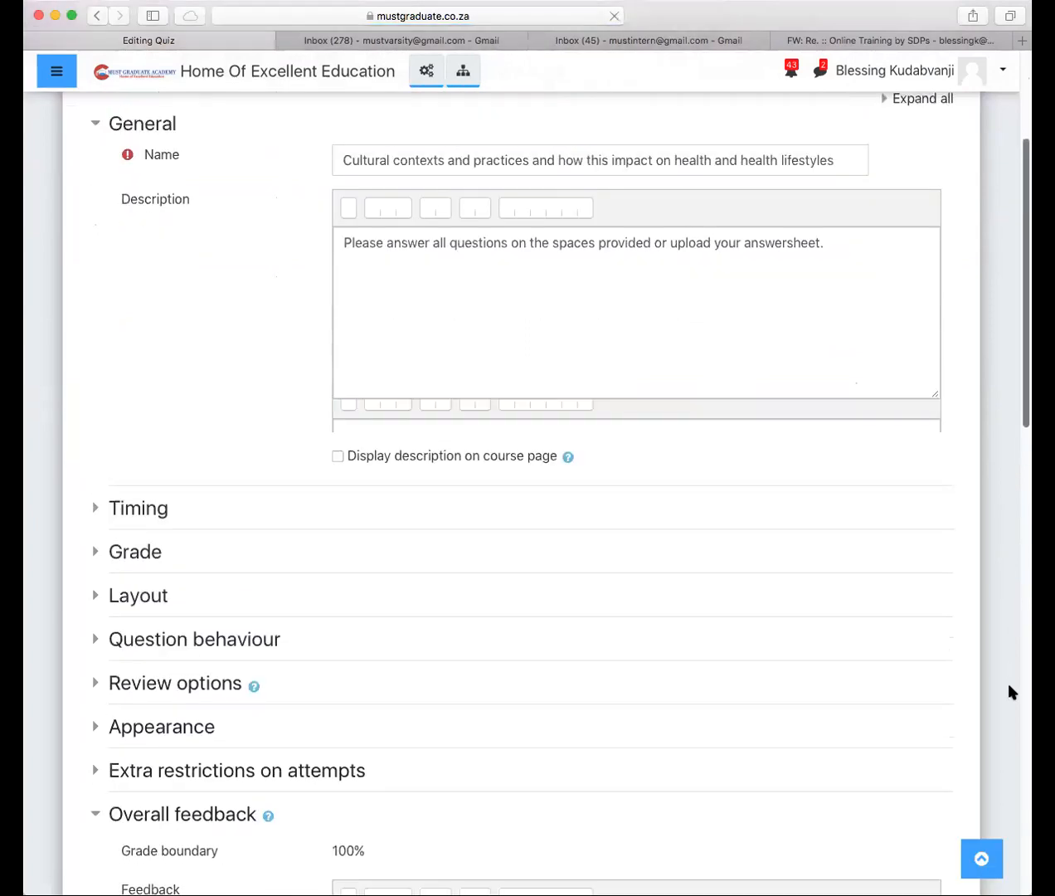
{"action": "scroll", "coordinate": [1012, 693], "scroll_direction": "down", "scroll_amount": 10}
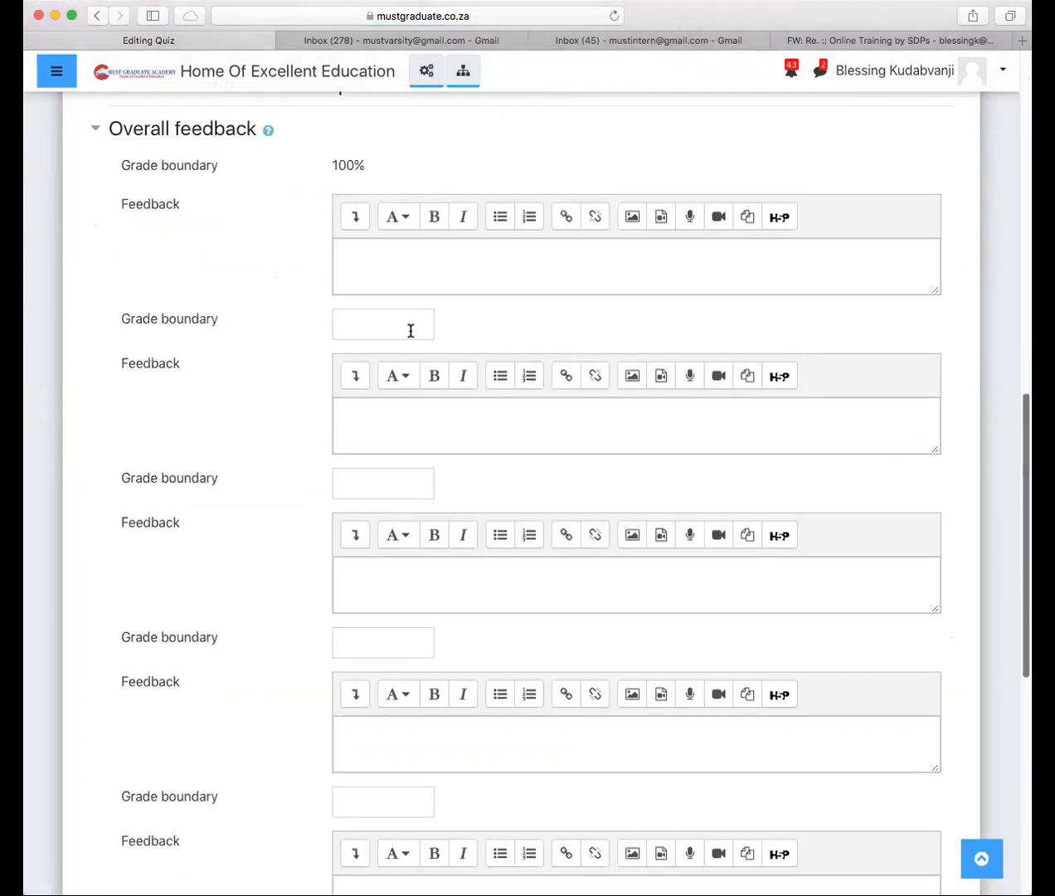
- Enter "Passed: Competent" as the feedback for the 100% grade boundary and set the next grade boundary to 60
{"action": "left_click", "coordinate": [366, 259]}
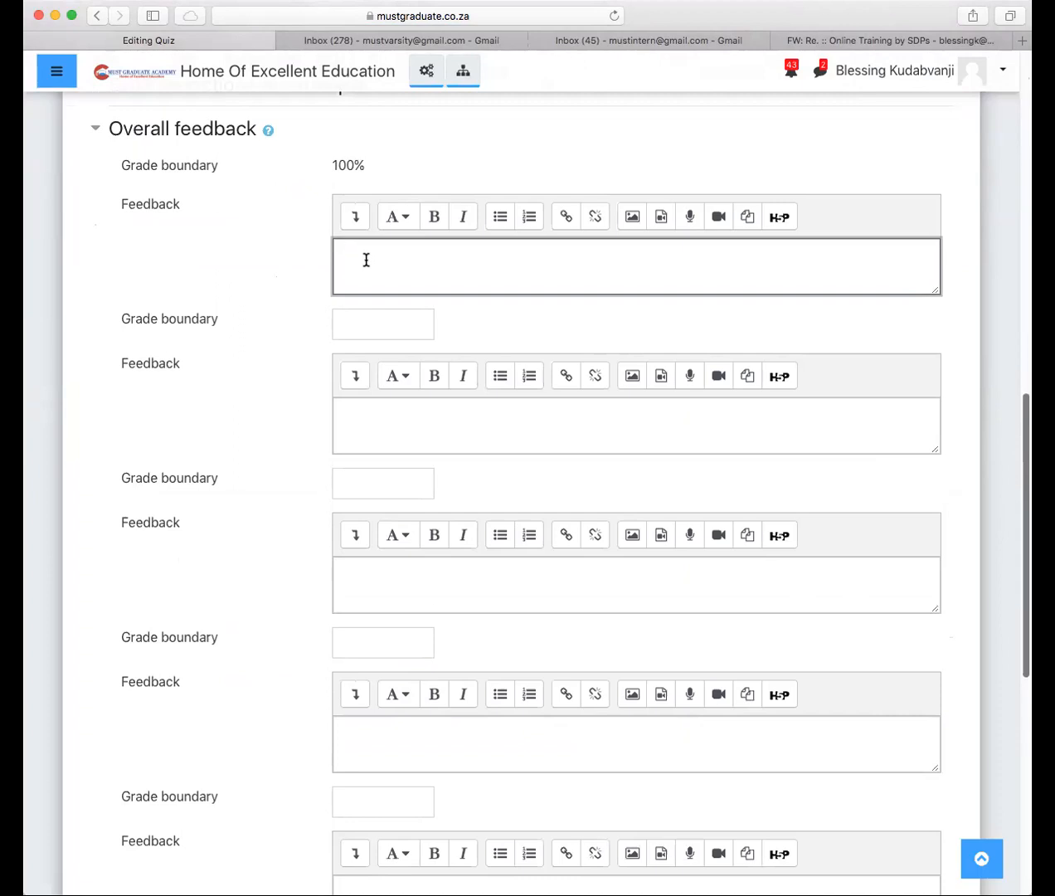
{"action": "type", "text": "assed: Competent"}
{"action": "left_click", "coordinate": [352, 326]}
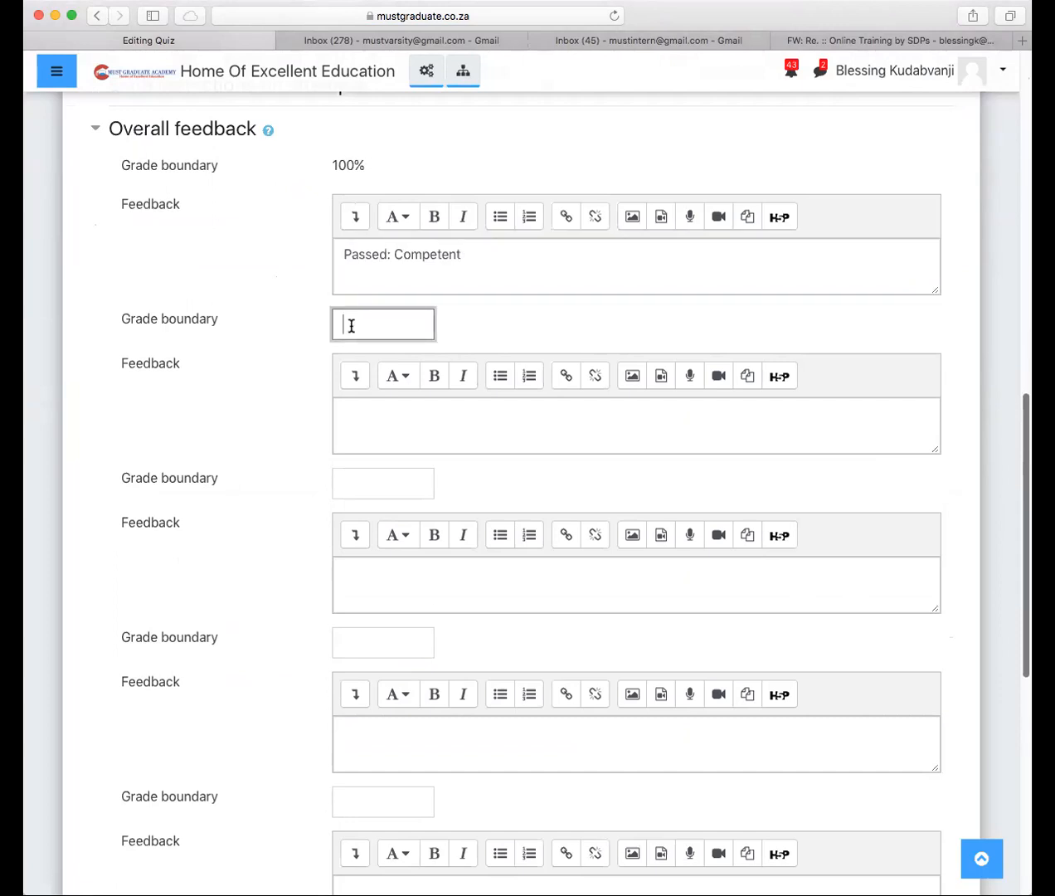
{"action": "type", "text": "60"}
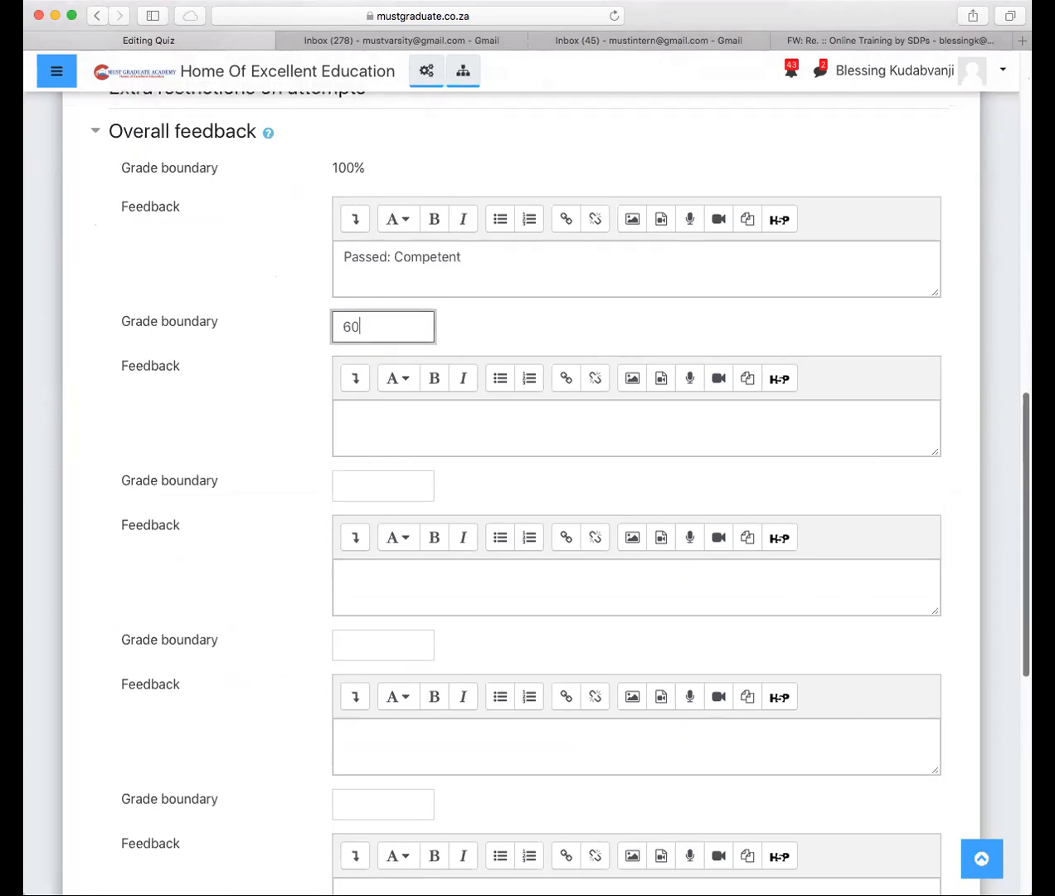
- Enter "Failed: Not Yet competent" as the feedback below the 60 grade boundary and set the following boundary to 40
{"action": "left_click", "coordinate": [367, 415]}
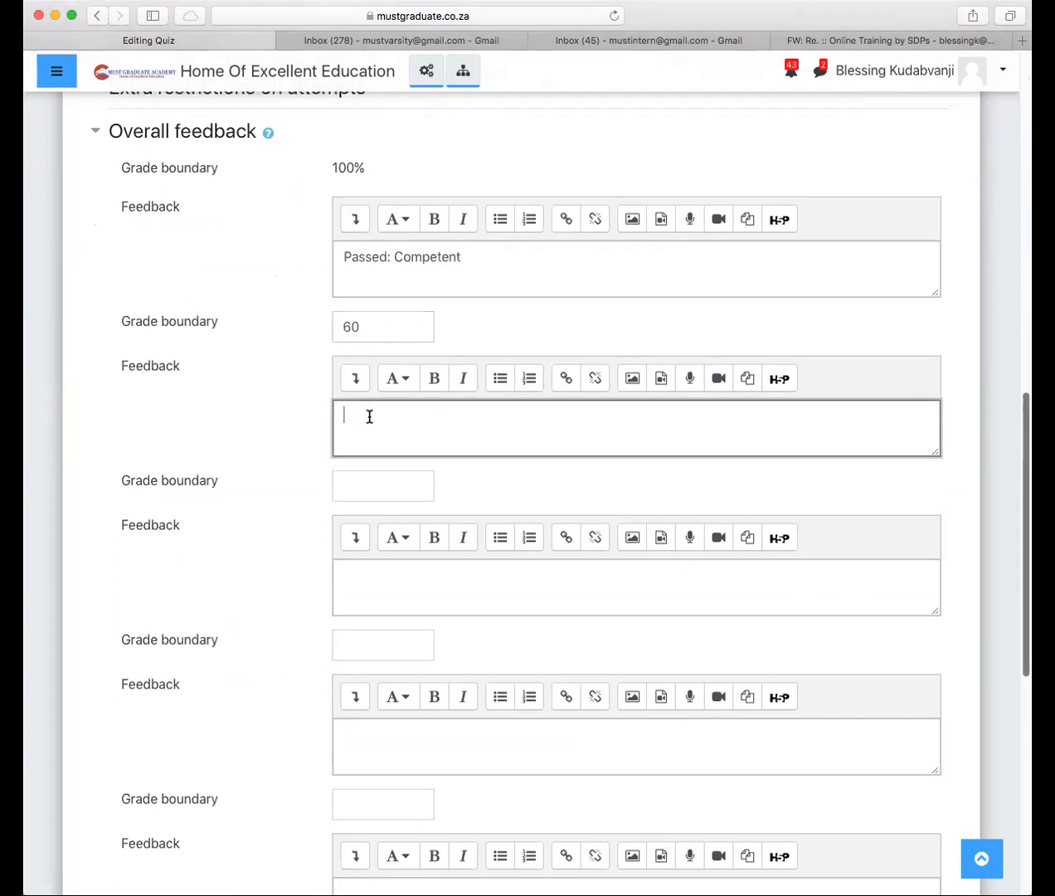
{"action": "type", "text": "Failed: Noy"}
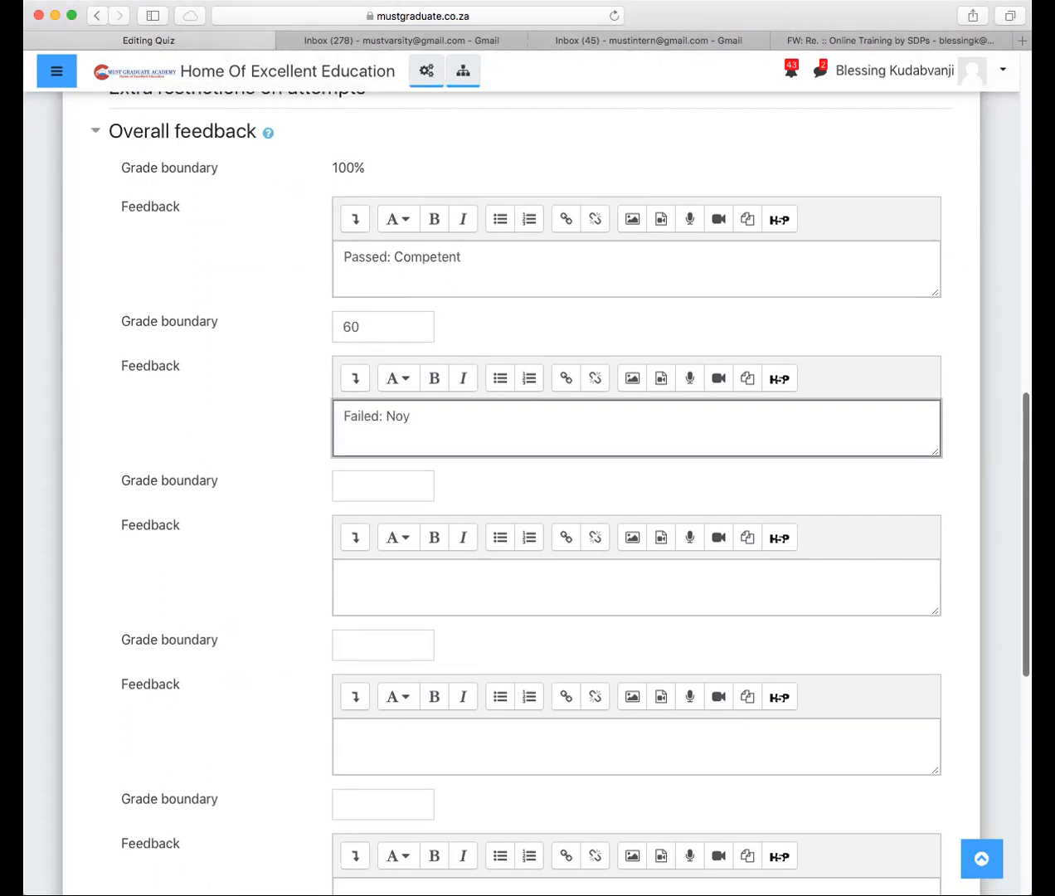
{"action": "key", "text": "BackSpace"}
{"action": "type", "text": "t Yet competent"}
{"action": "left_click", "coordinate": [400, 483]}
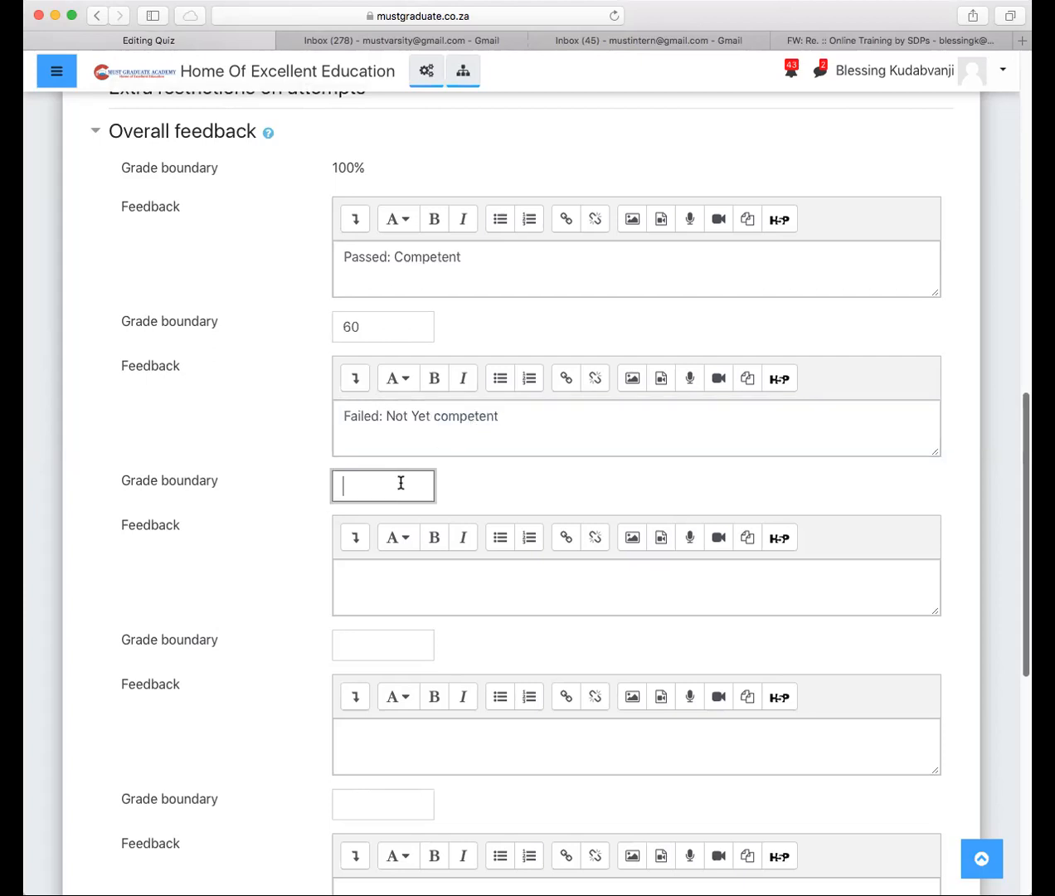
{"action": "type", "text": "40"}
{"action": "left_click", "coordinate": [97, 132]}
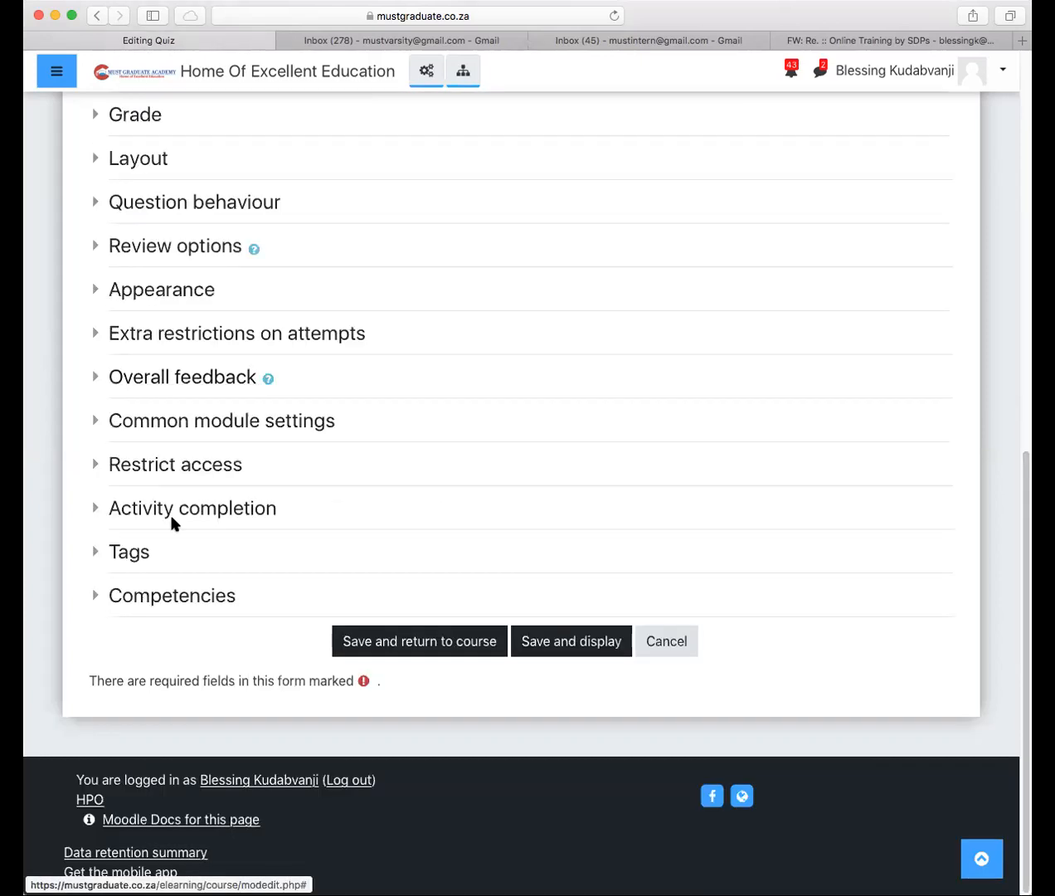
- Set the quiz's ID number in the common module settings to "KS-02-08 Formative"
{"action": "left_click", "coordinate": [94, 423]}
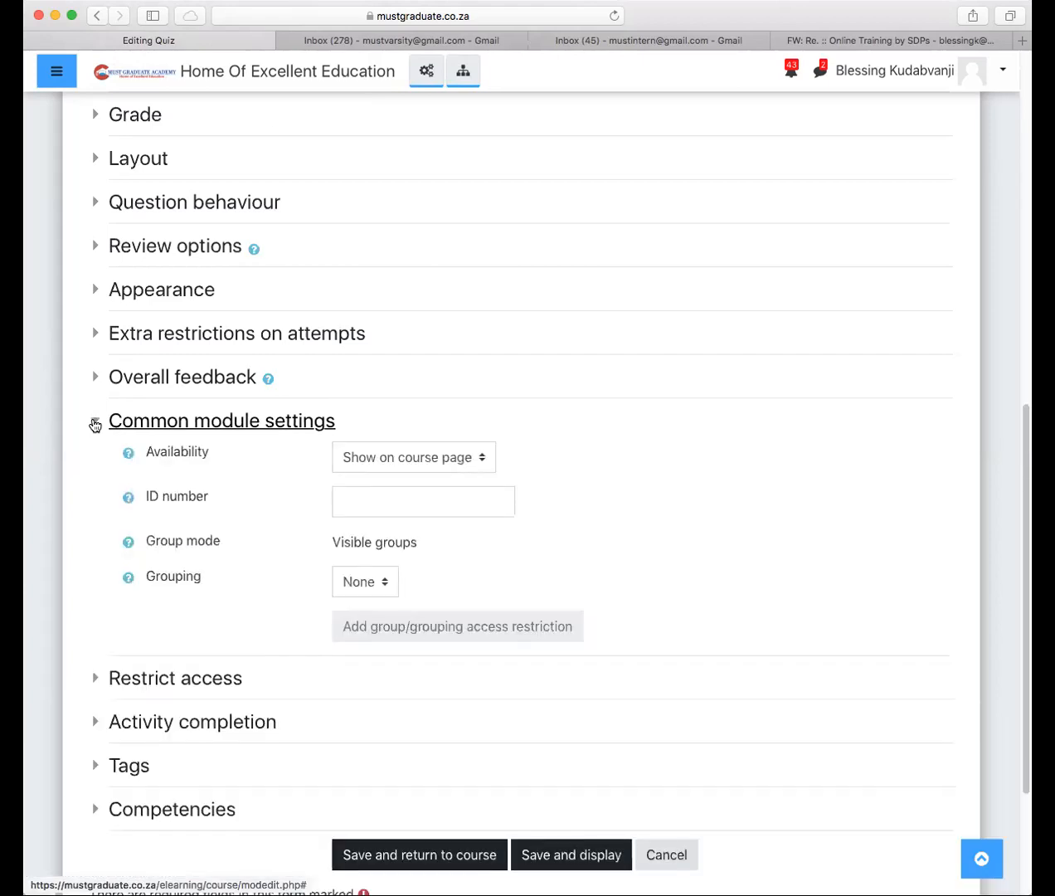
{"action": "left_click", "coordinate": [379, 504]}
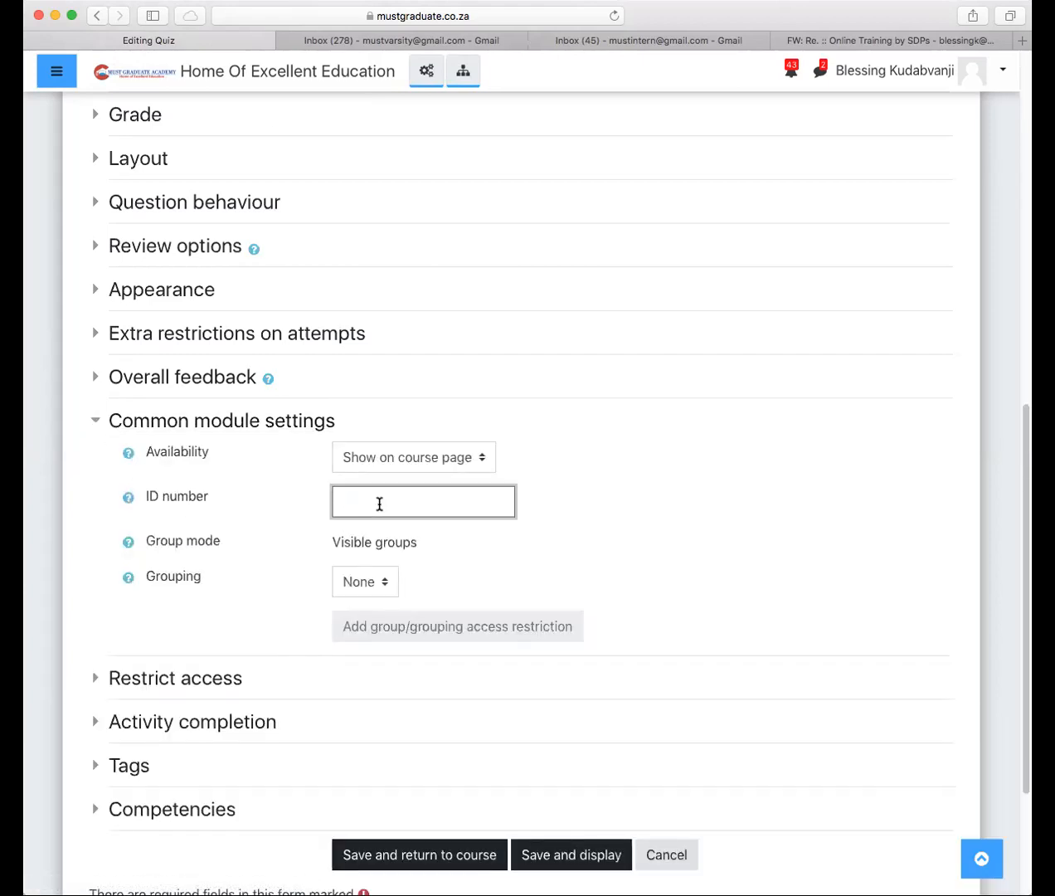
{"action": "type", "text": "KS"}
{"action": "scroll", "coordinate": [556, 489], "scroll_direction": "down", "scroll_amount": 1}
{"action": "type", "text": "-02"}
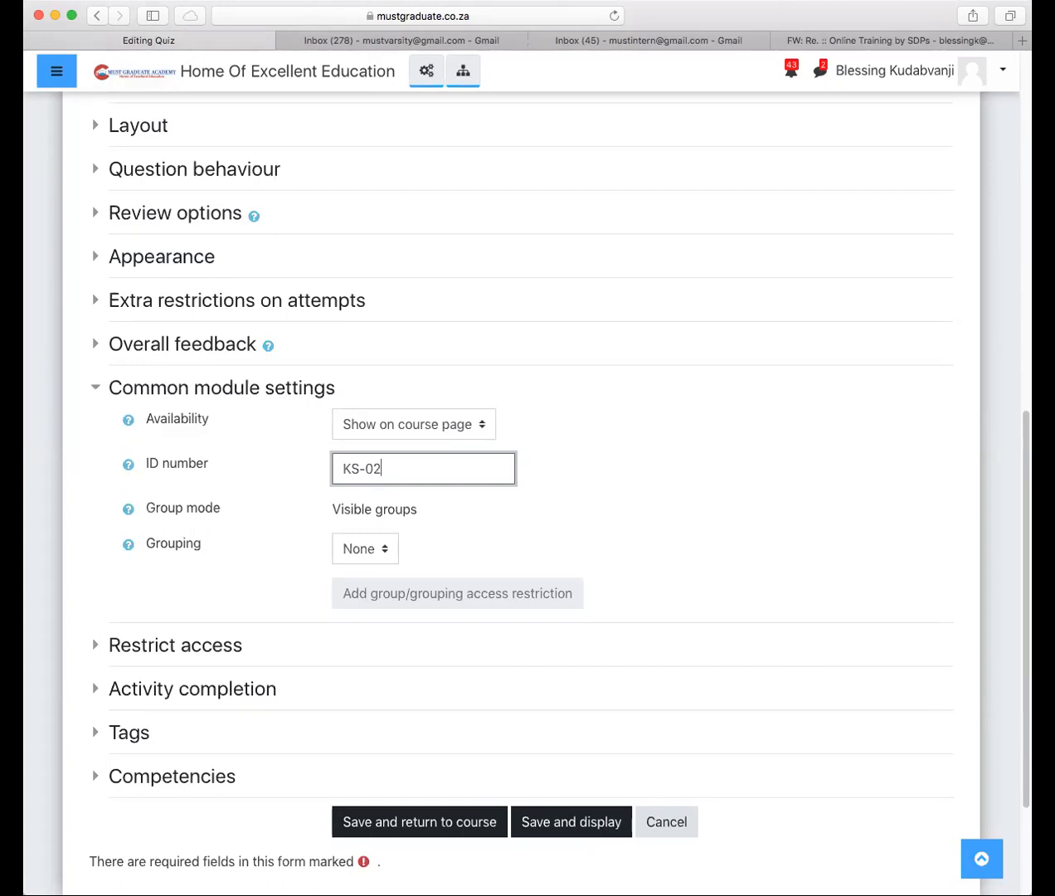
{"action": "type", "text": "-08 Formative"}
{"action": "left_click", "coordinate": [97, 389]}
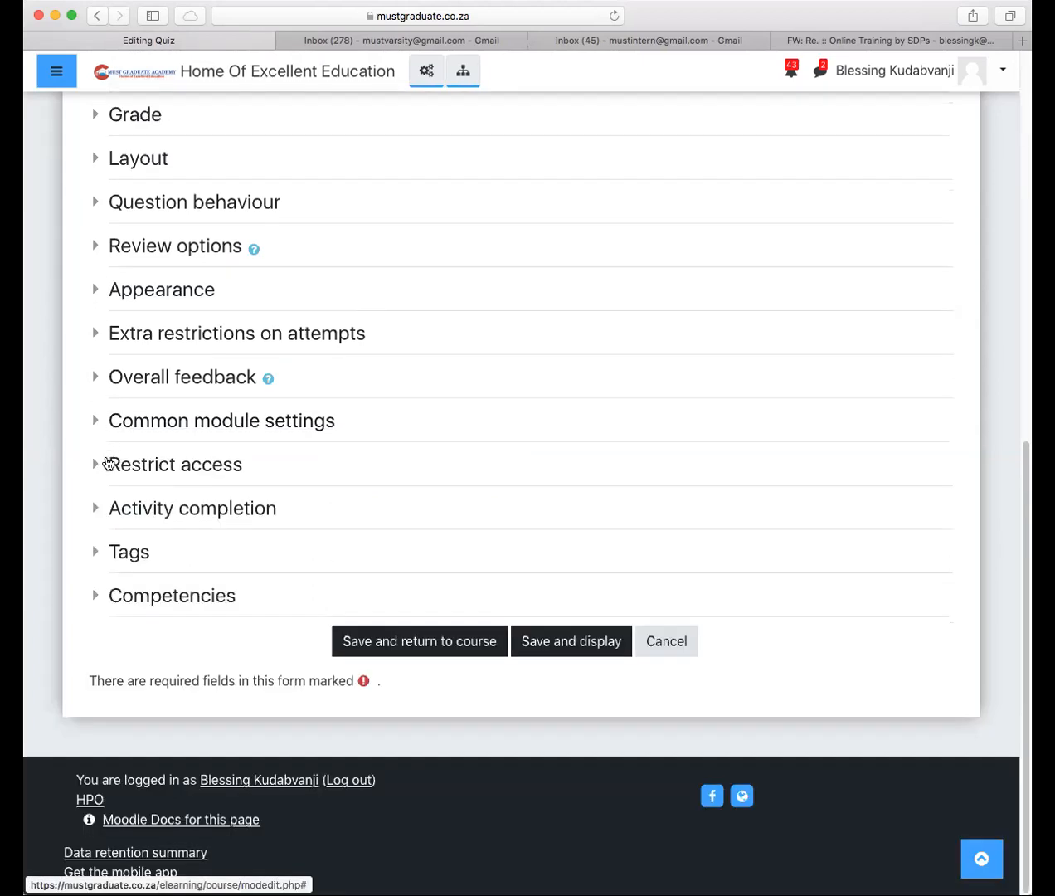
- Restrict access to the quiz with an activity completion condition requiring "325301-KS-02:08 Cultural context and practices" to be marked complete
{"action": "left_click", "coordinate": [96, 467]}
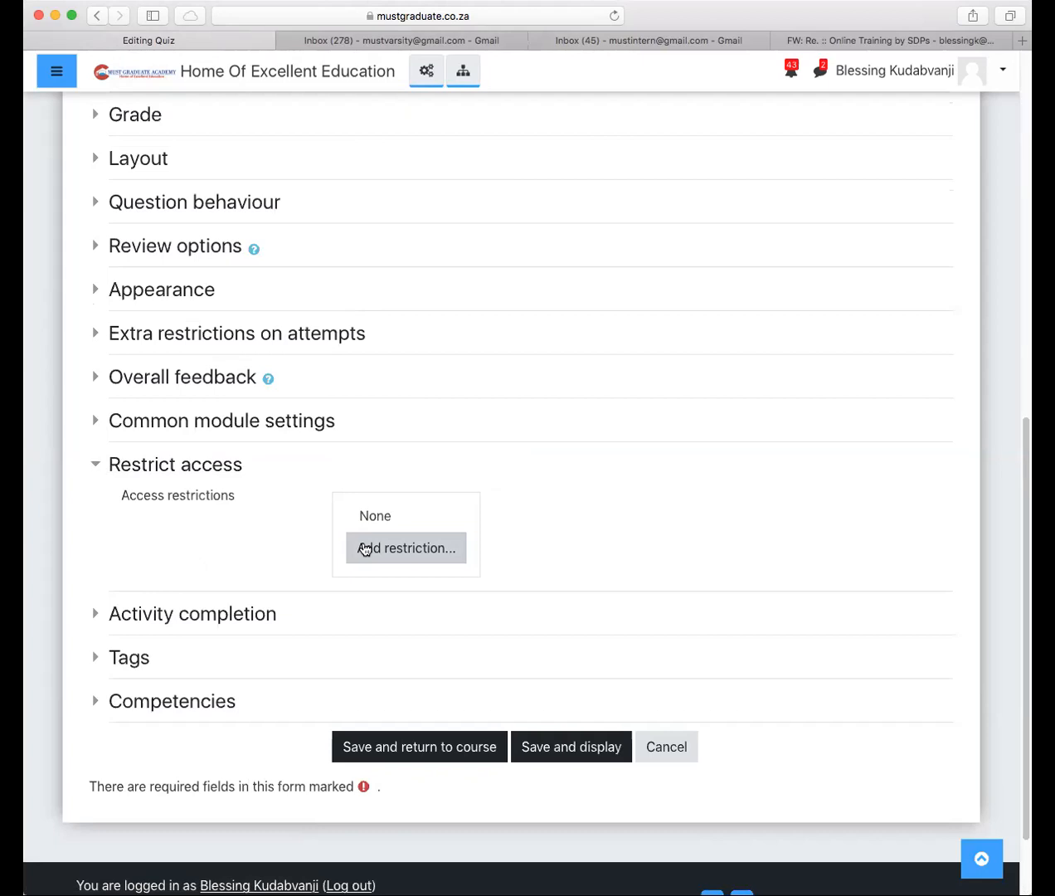
{"action": "left_click", "coordinate": [365, 549]}
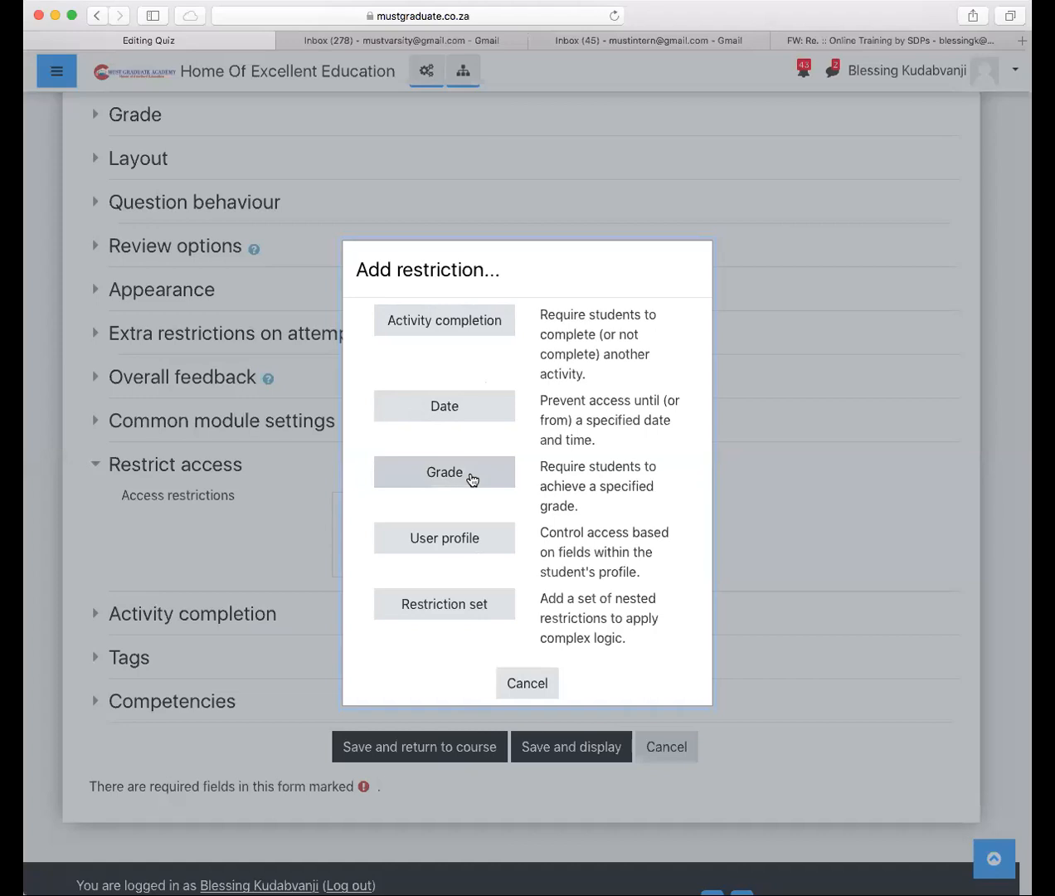
{"action": "left_click", "coordinate": [429, 329]}
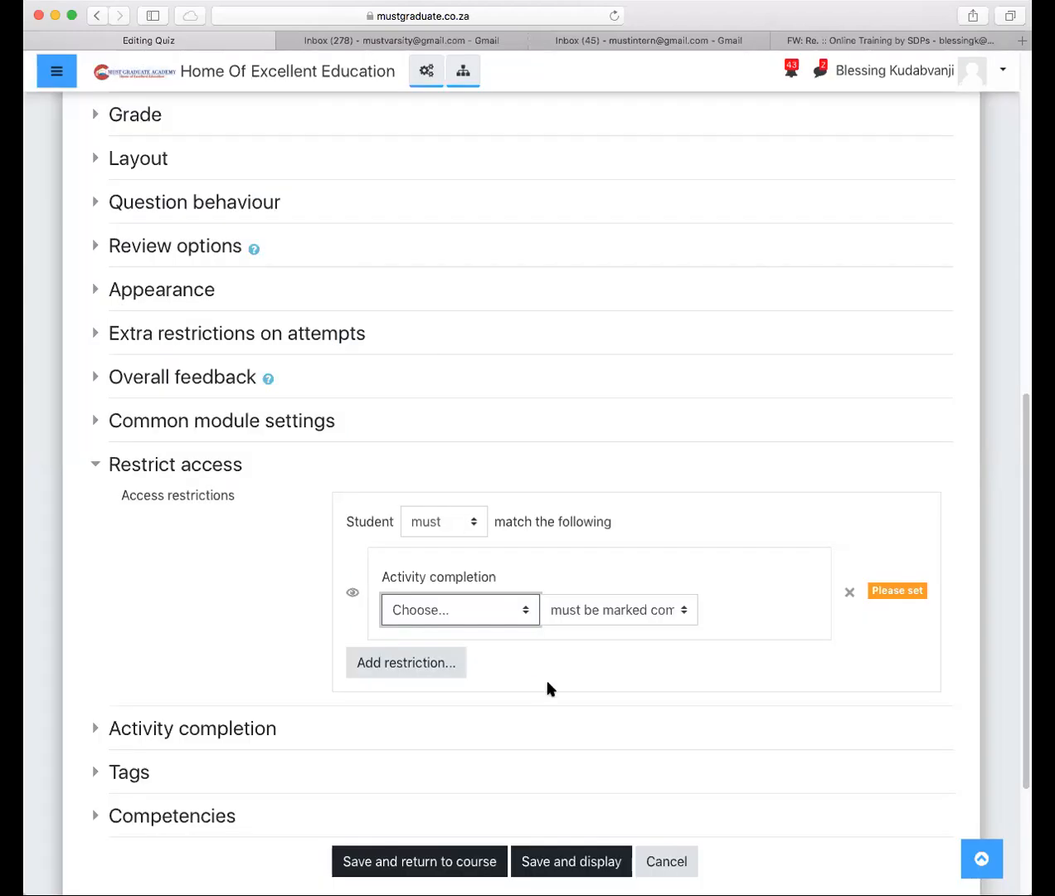
{"action": "left_click", "coordinate": [494, 612]}
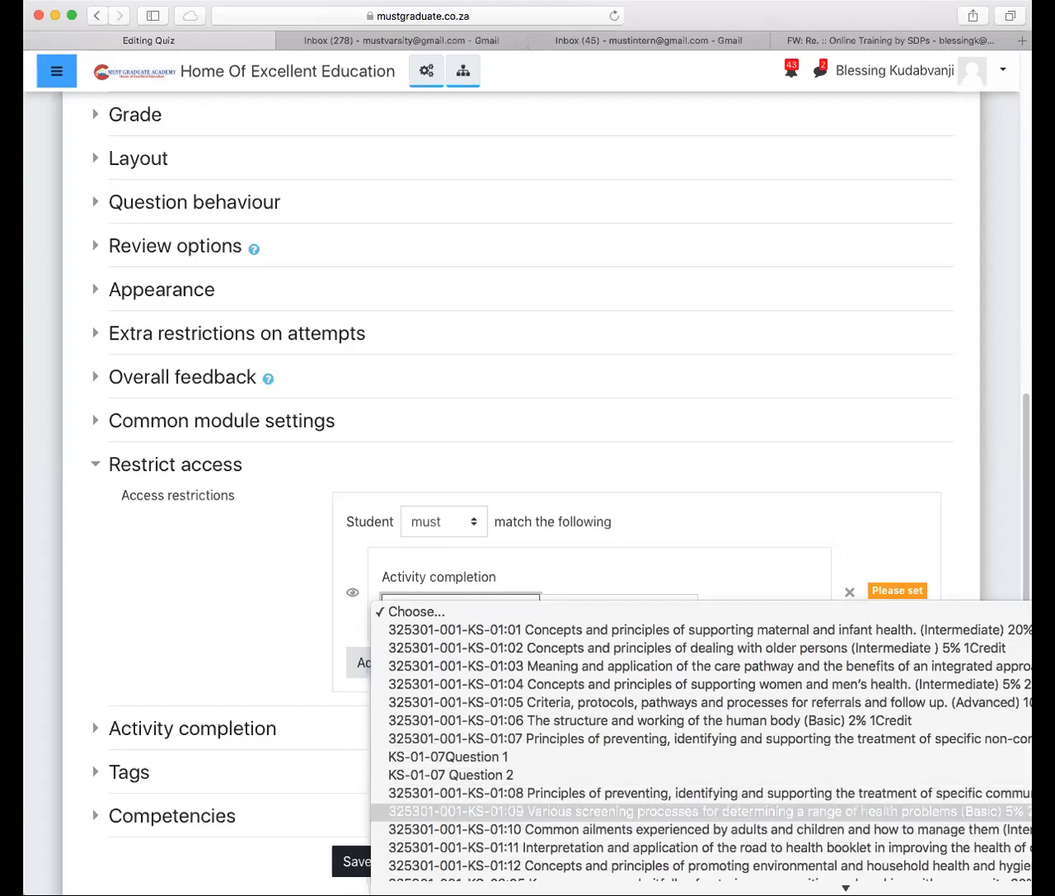
{"action": "scroll", "coordinate": [933, 811], "scroll_direction": "down", "scroll_amount": 2}
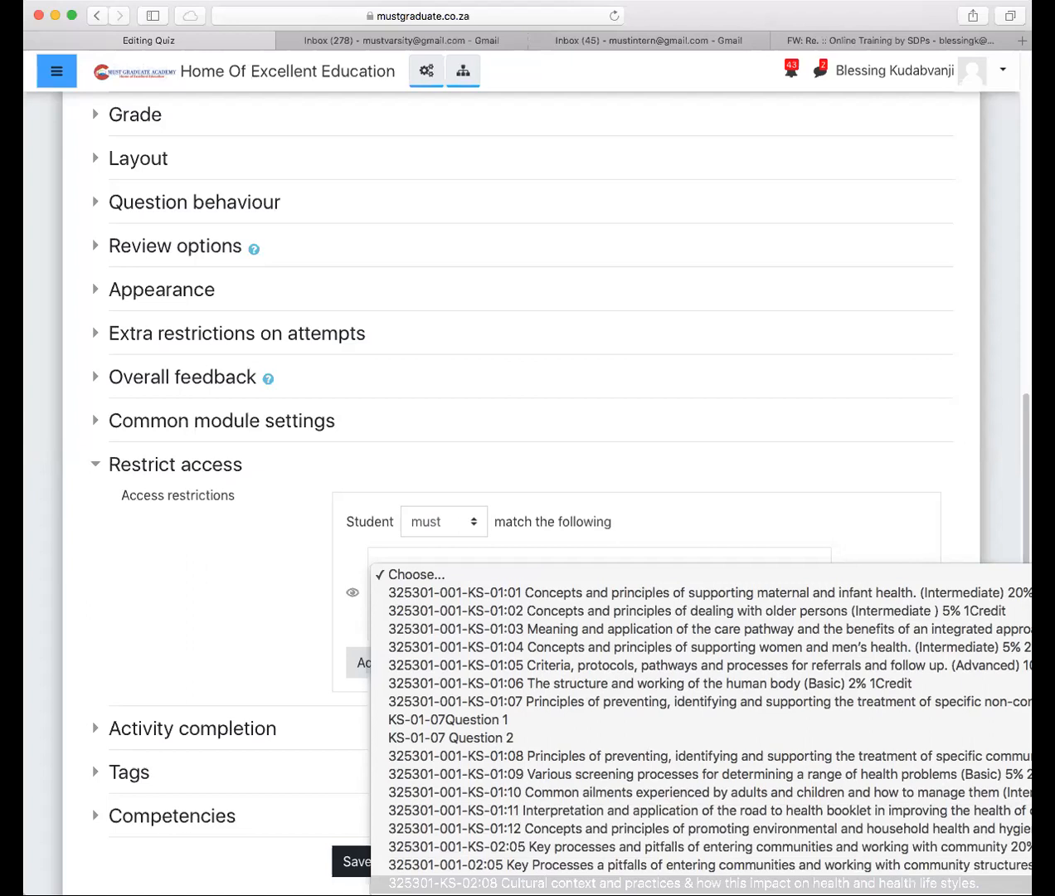
{"action": "left_click", "coordinate": [623, 883]}
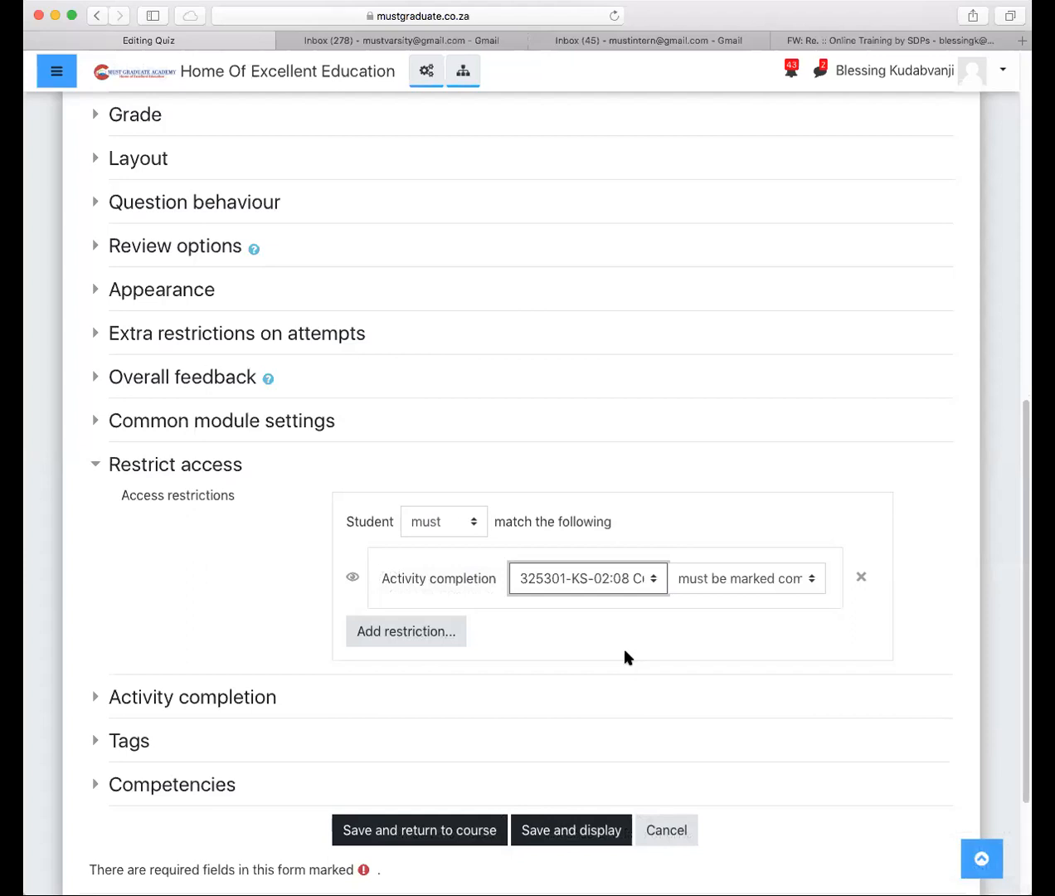
{"action": "left_click", "coordinate": [382, 637]}
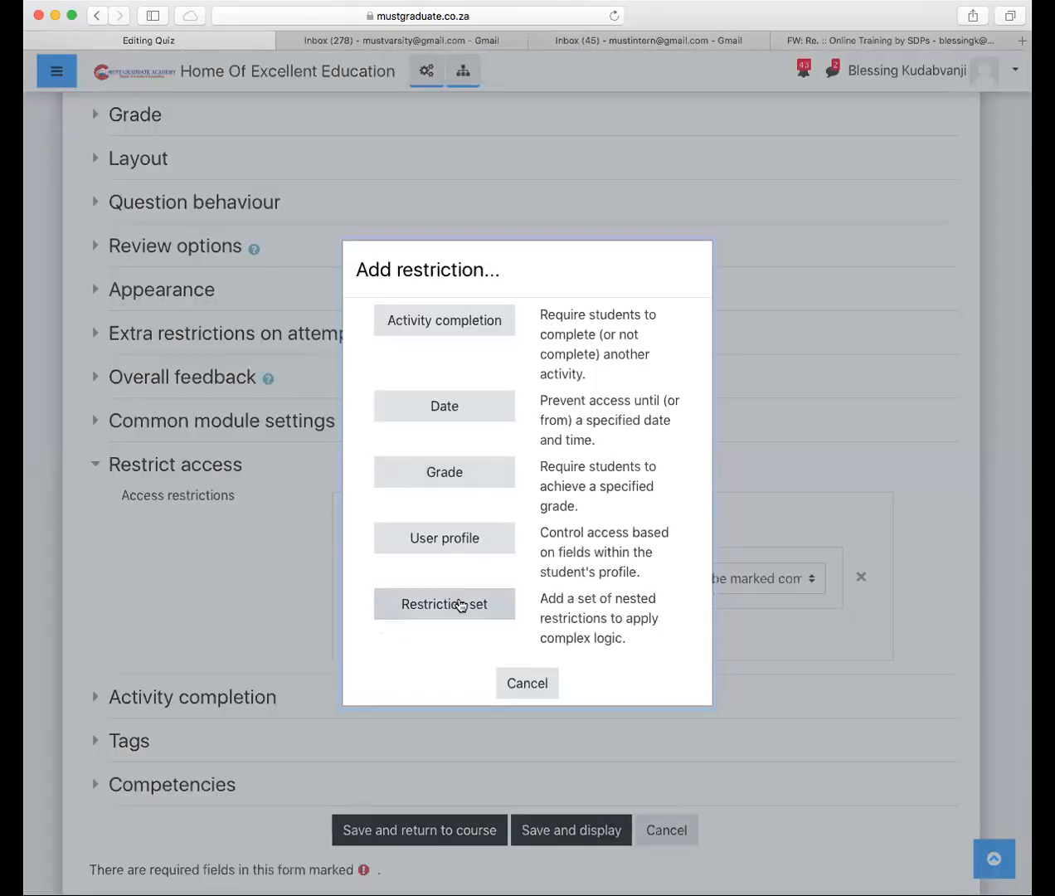
{"action": "left_click", "coordinate": [527, 684]}
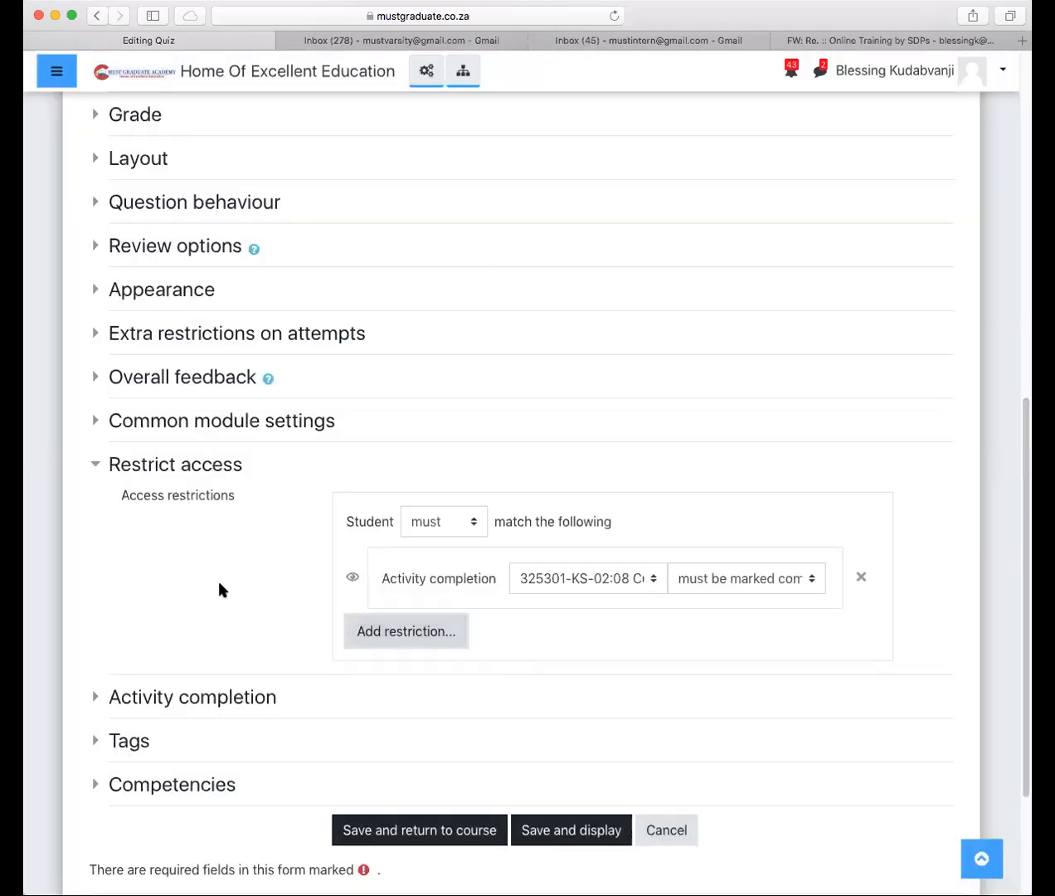
{"action": "left_click", "coordinate": [96, 464]}
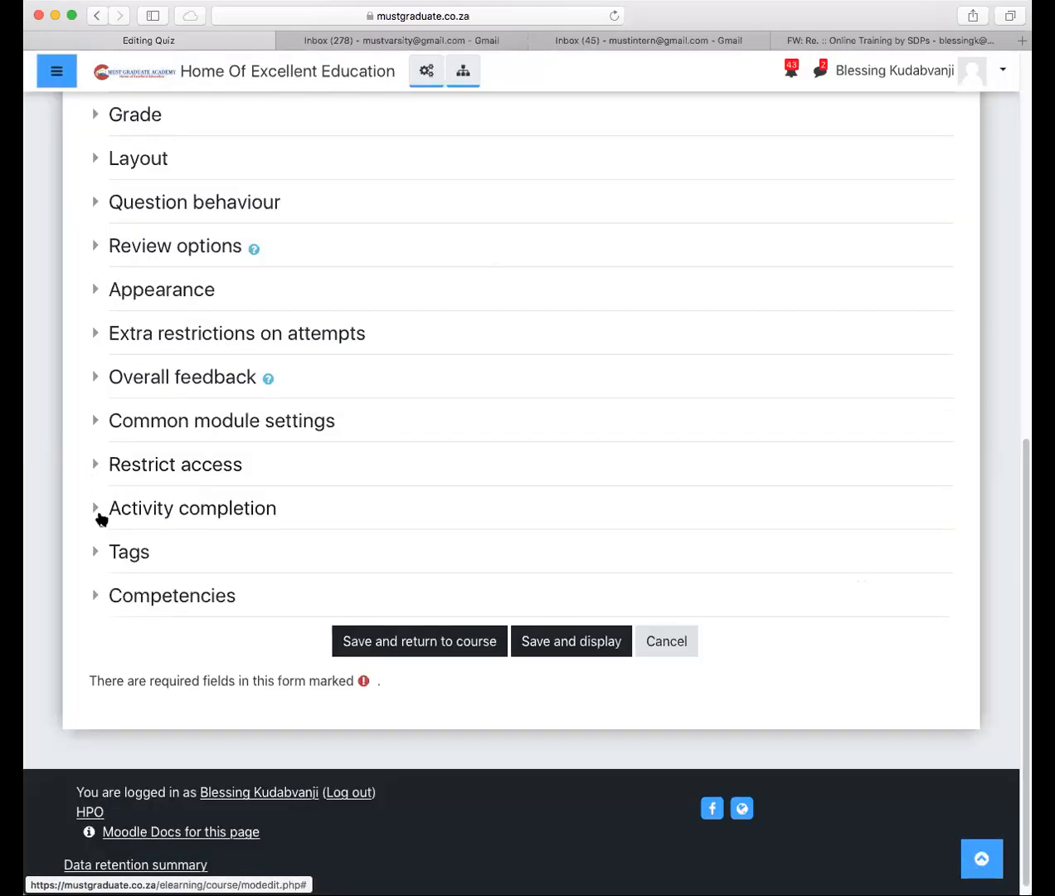
- Set completion tracking to "Show activity as complete when conditions are met", requiring students to view the activity and receive a grade
{"action": "left_click", "coordinate": [97, 513]}
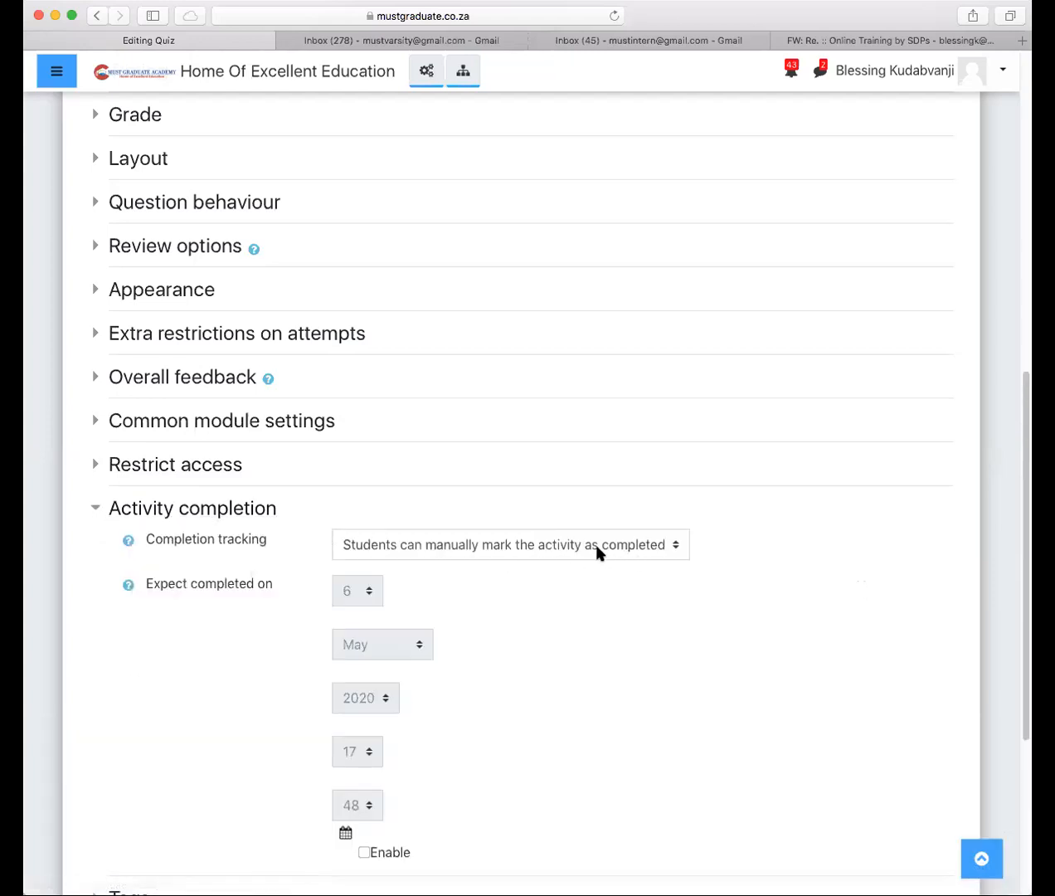
{"action": "left_click", "coordinate": [545, 552]}
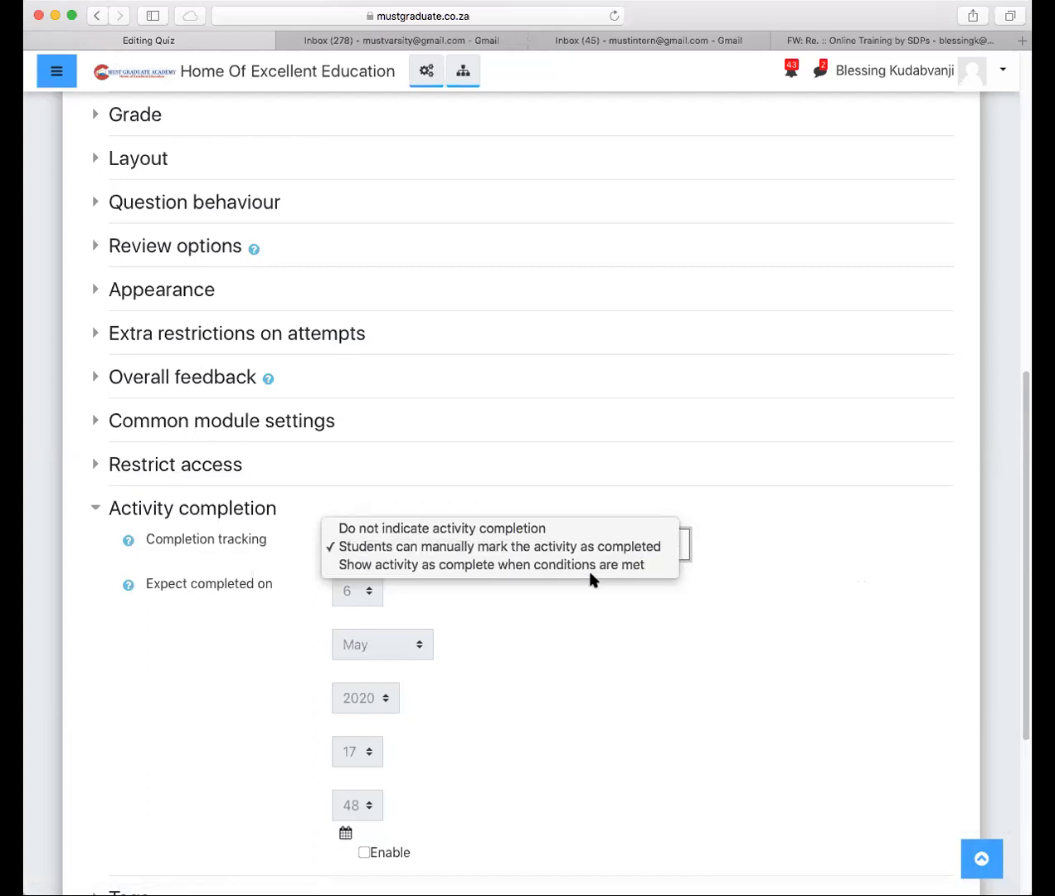
{"action": "left_click", "coordinate": [438, 567]}
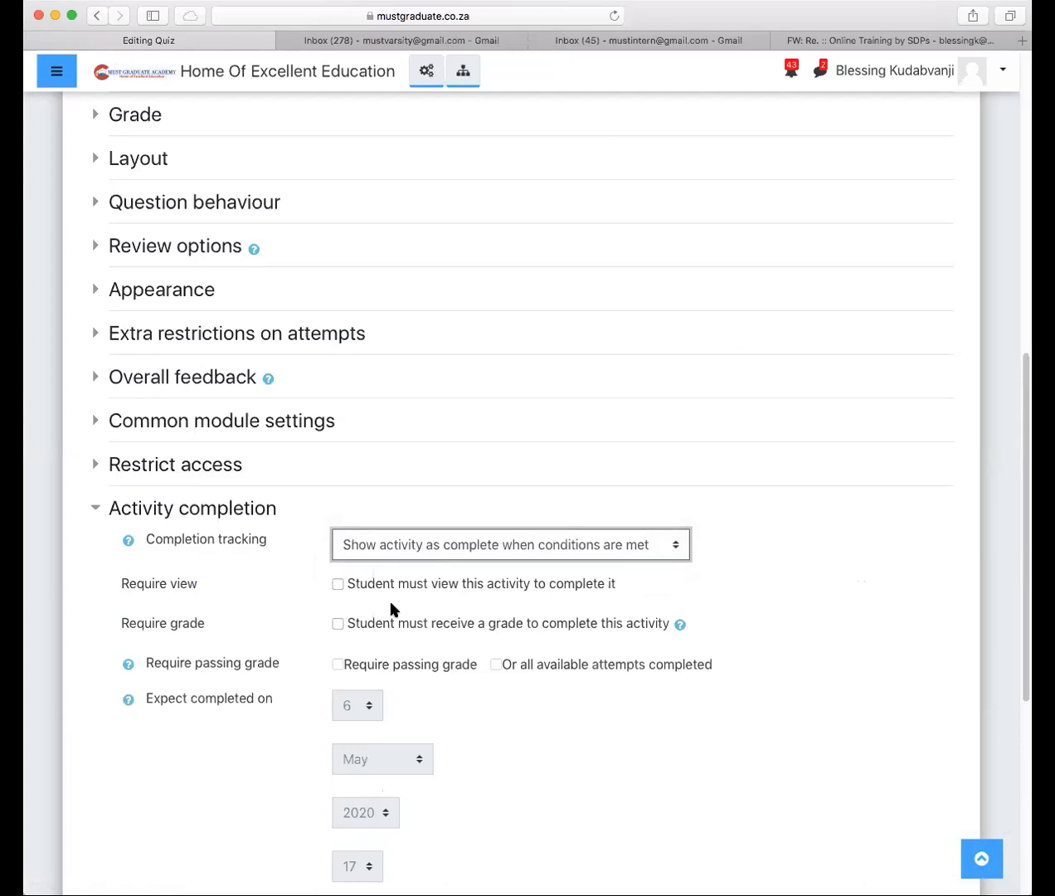
{"action": "left_click", "coordinate": [337, 585]}
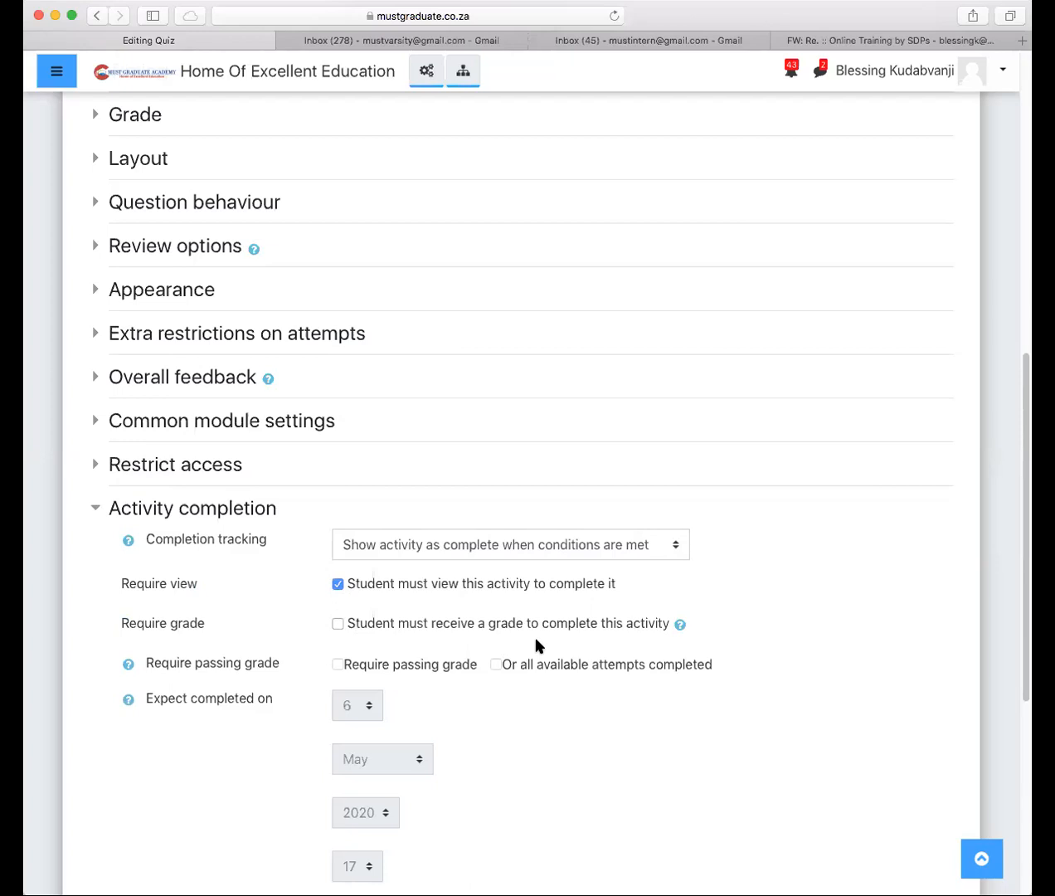
{"action": "left_click", "coordinate": [338, 626]}
{"action": "left_click", "coordinate": [94, 510]}
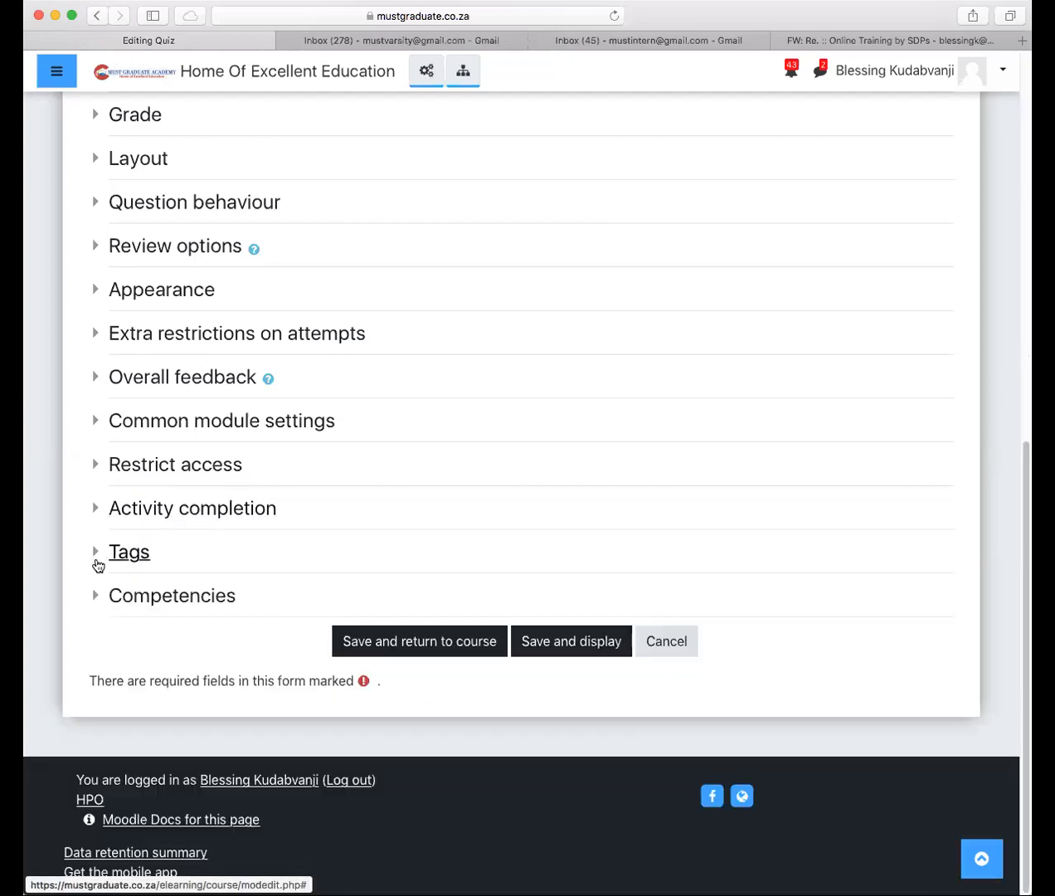
- Paste the tag "Cultural contexts and practices and how this impact on health and health lifestyles" into the quiz's tags
{"action": "left_click", "coordinate": [94, 555]}
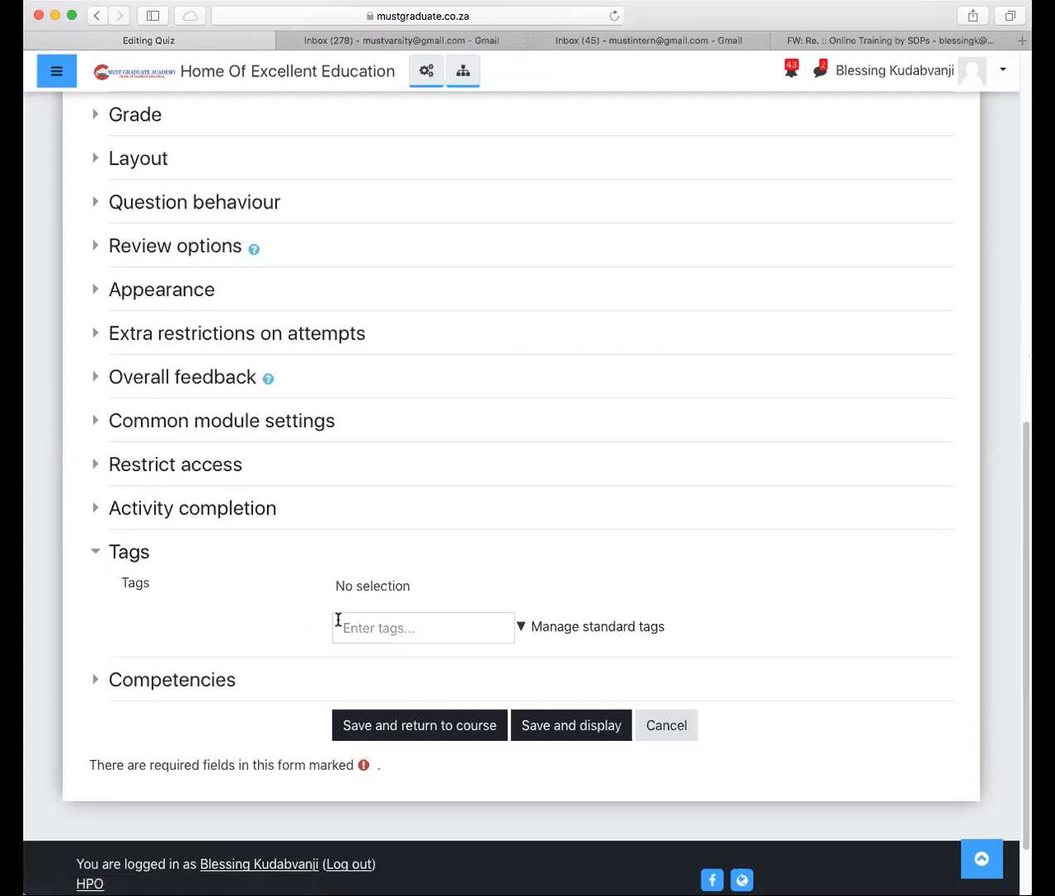
{"action": "left_click", "coordinate": [389, 629]}
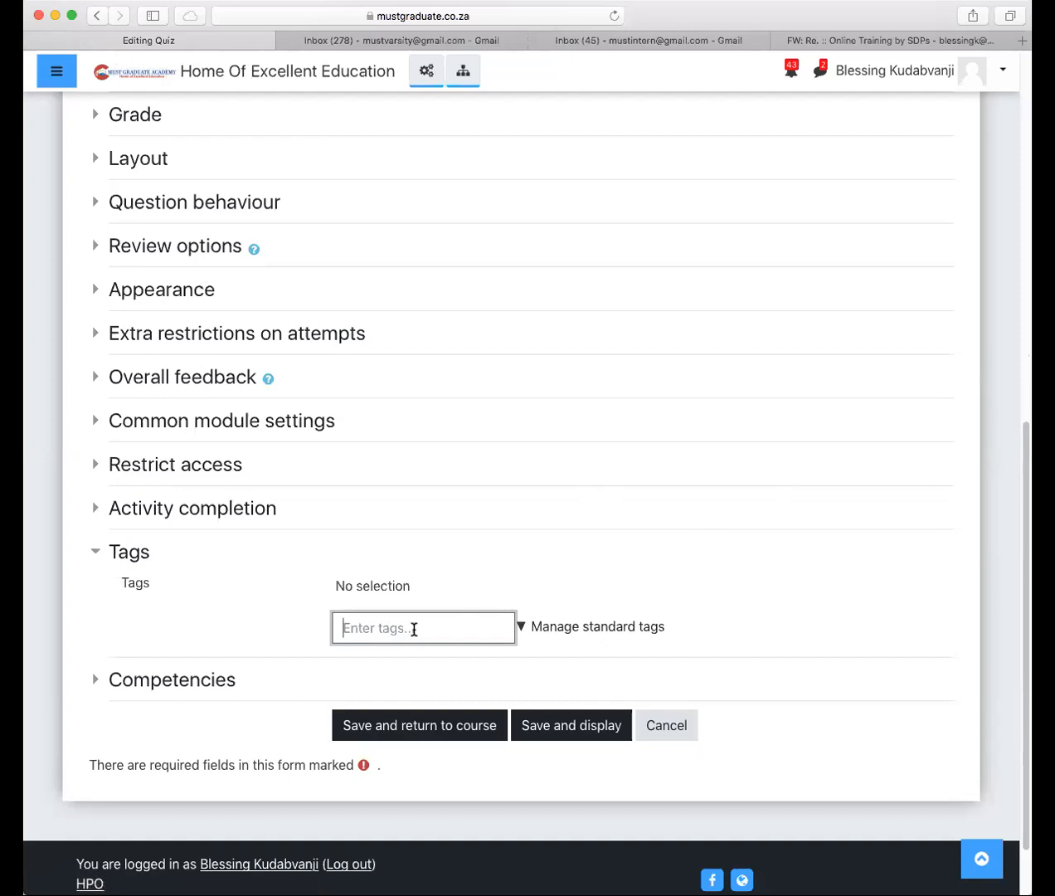
{"action": "type", "text": "health and health lifestyles"}
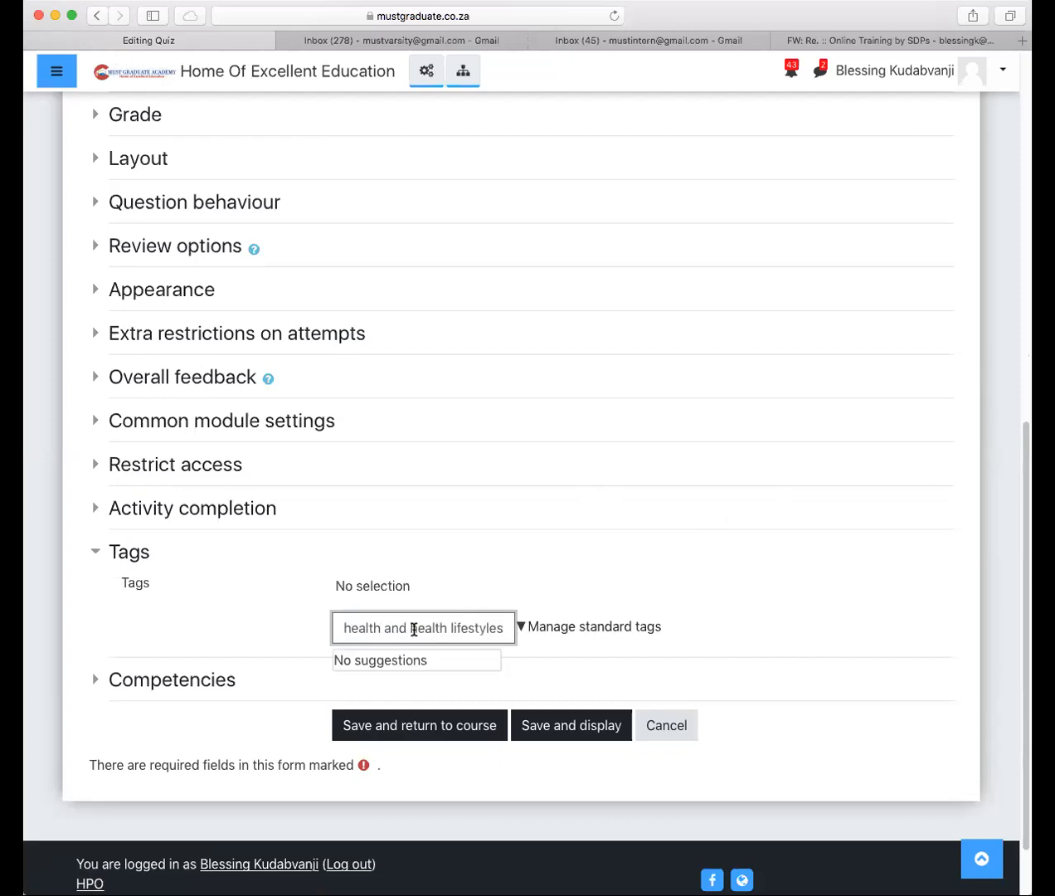
{"action": "key", "text": "Return"}
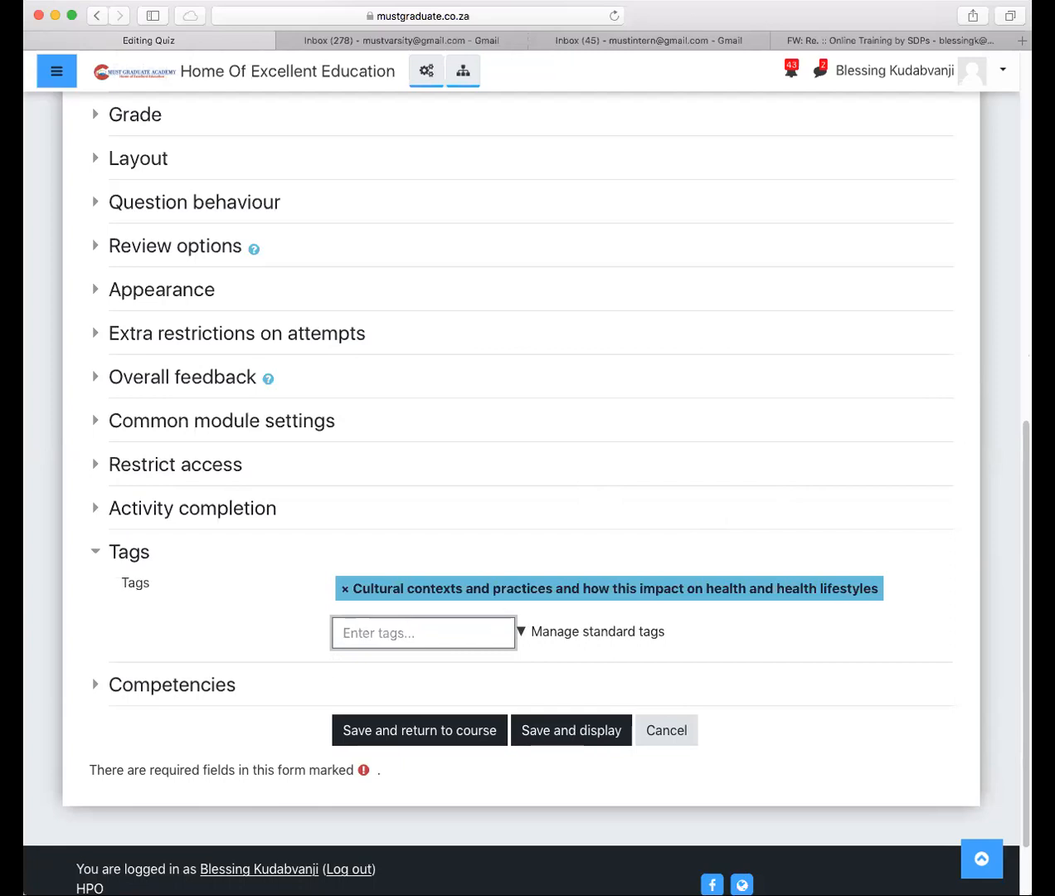
- Add the tags "ks-02-08" and "formative" to the quiz
{"action": "type", "text": "ks-"}
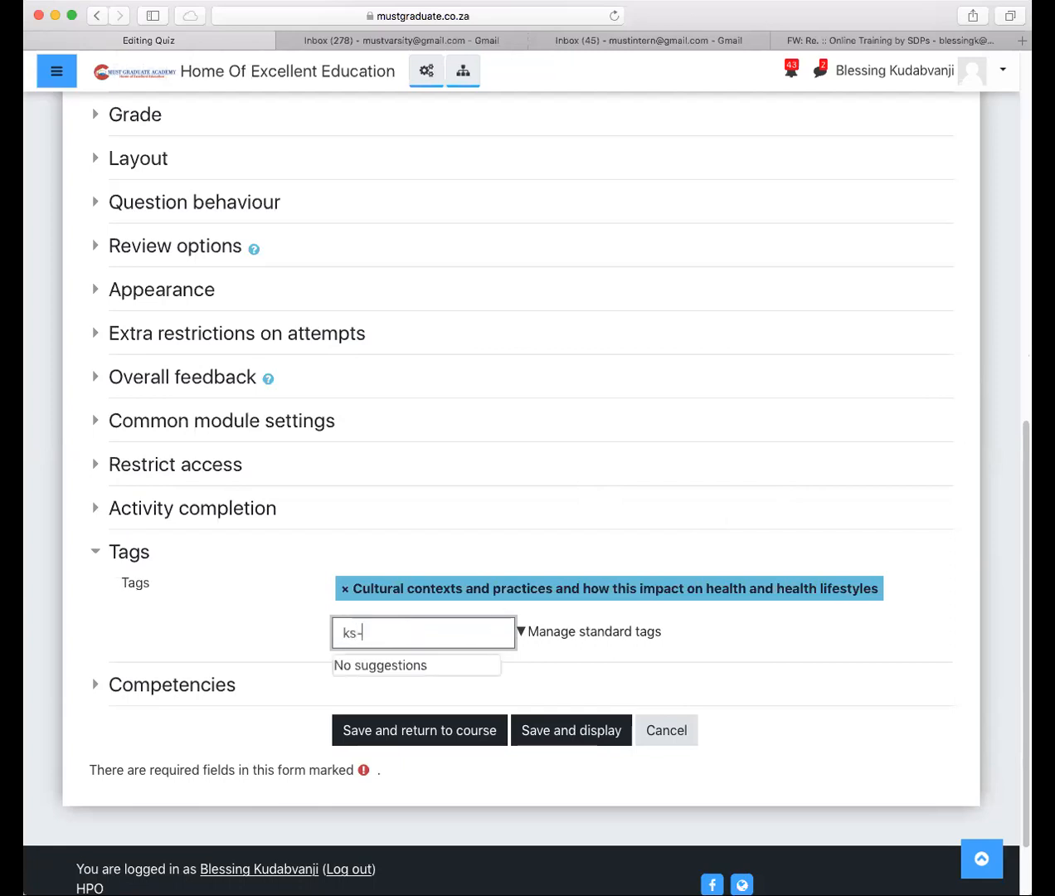
{"action": "type", "text": "02-08"}
{"action": "key", "text": "Return"}
{"action": "type", "text": "formative"}
{"action": "key", "text": "Return"}
- Add the tag "assessments" to the quiz, using the suggested spelling correction
{"action": "type", "text": "assesments"}
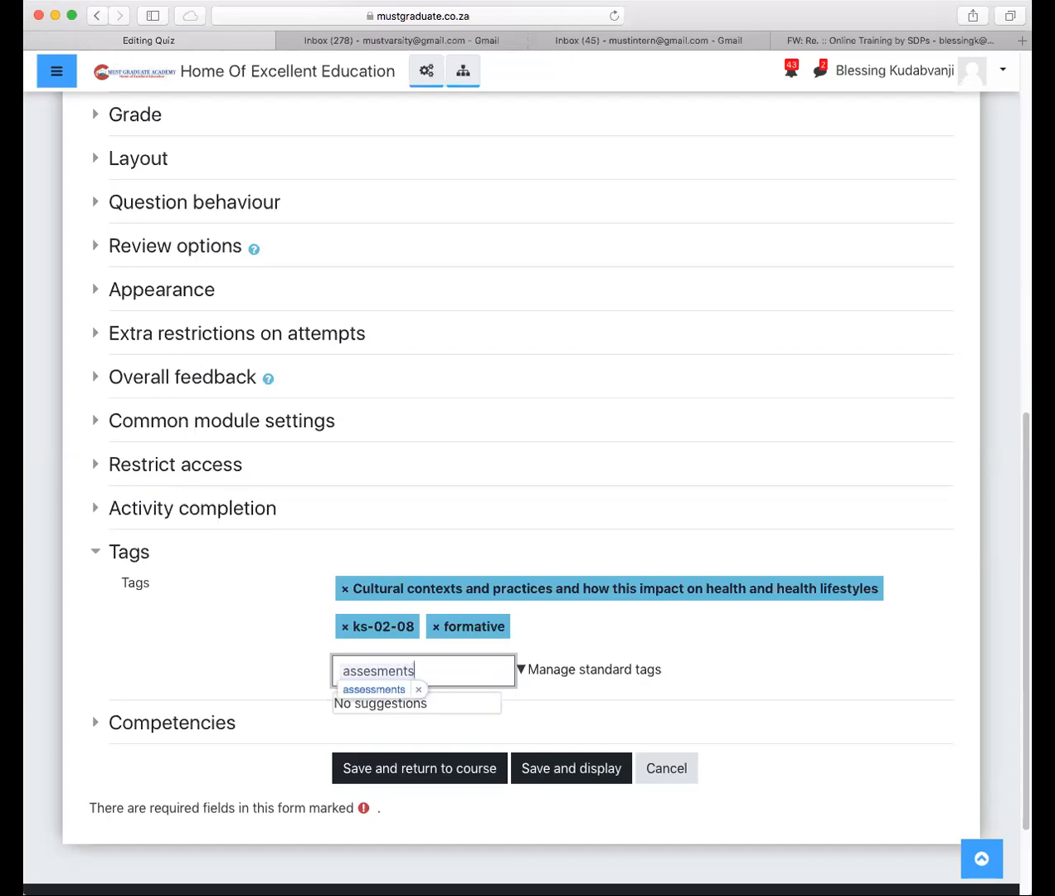
{"action": "type", "text": "1"}
{"action": "key", "text": "BackSpace"}
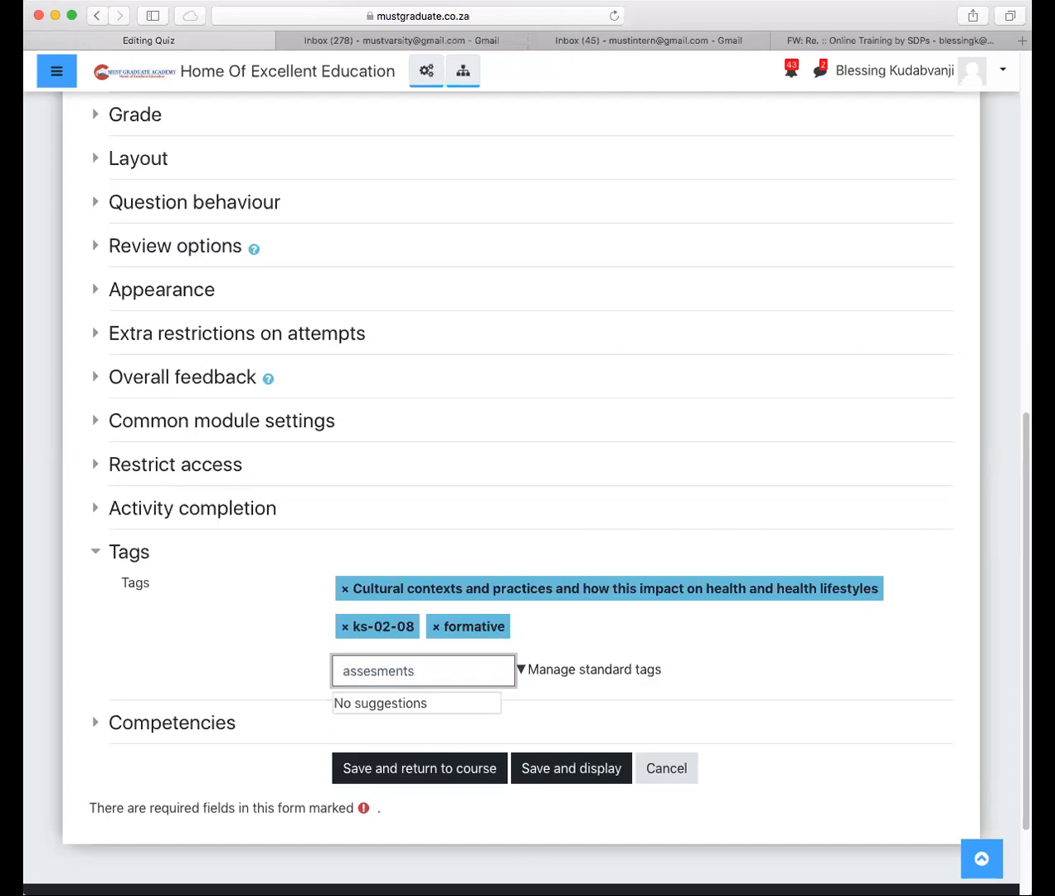
{"action": "key", "text": "BackSpace"}
{"action": "type", "text": "s"}
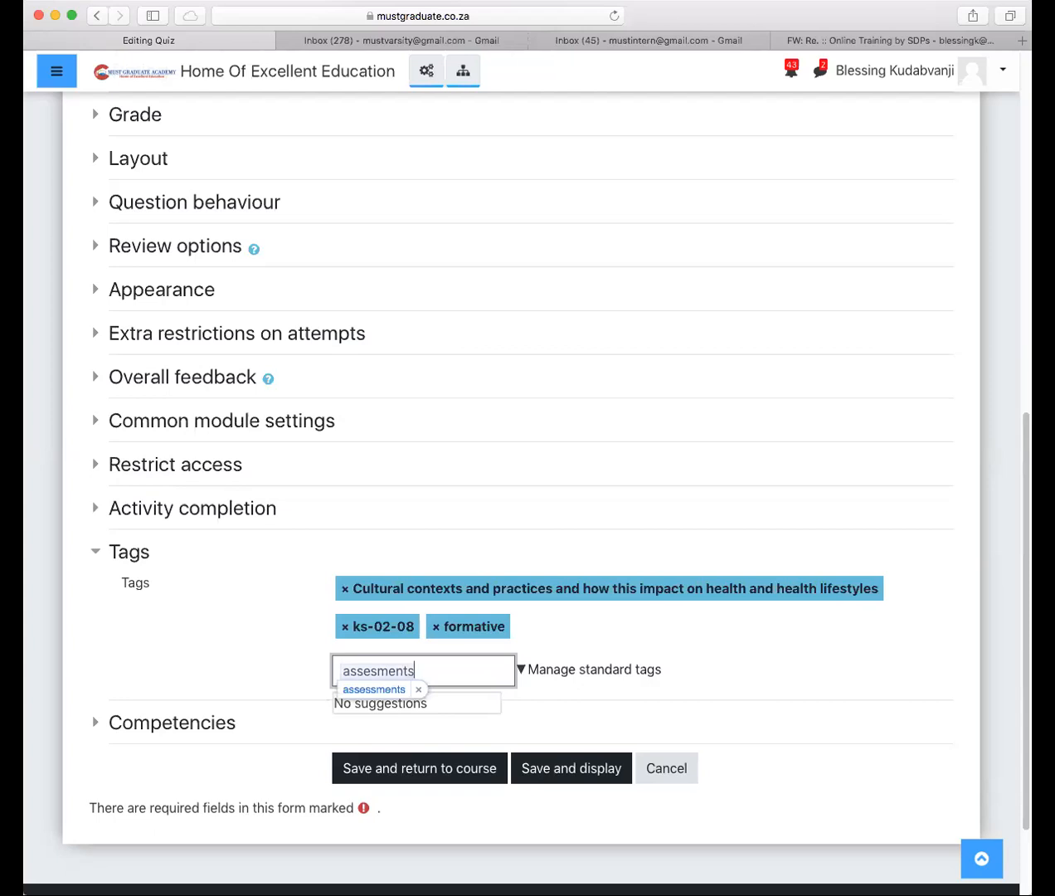
{"action": "left_click", "coordinate": [374, 689]}
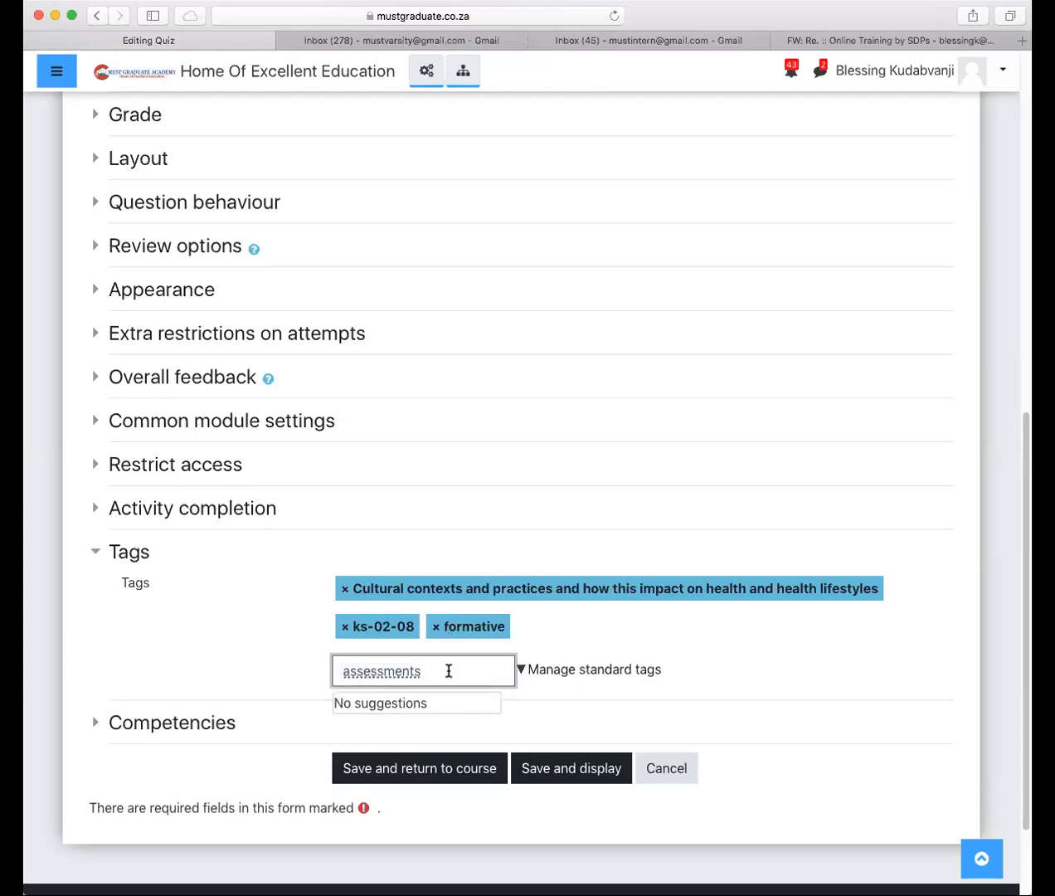
{"action": "key", "text": "Return"}
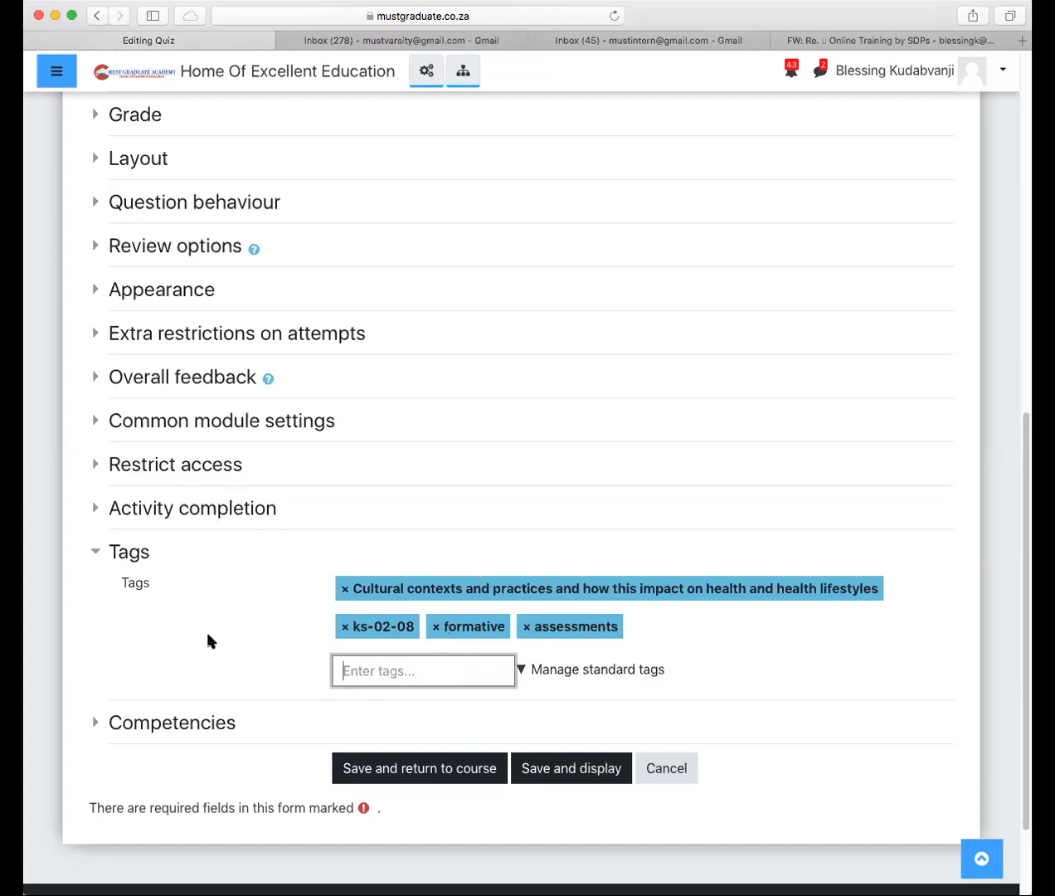
{"action": "left_click", "coordinate": [95, 554]}
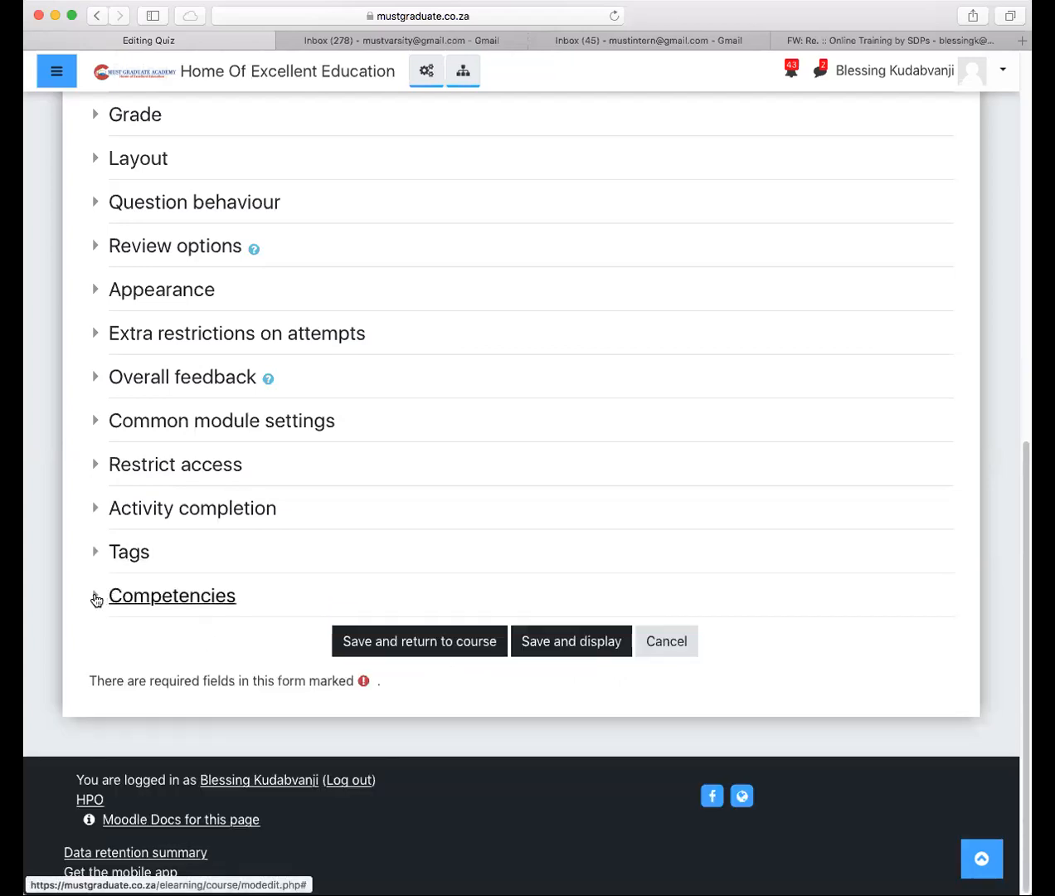
- Review the quiz's competency options for activity completion and try to save the quiz and return to the course
{"action": "left_click", "coordinate": [95, 597]}
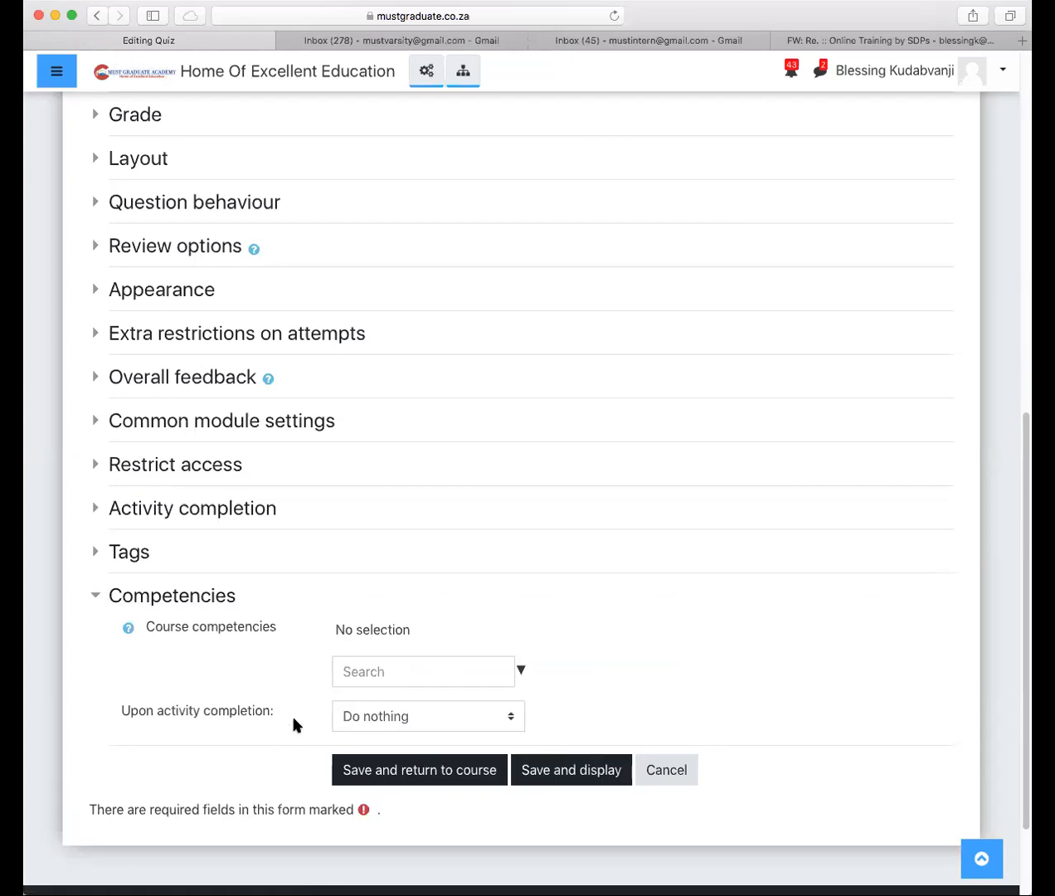
{"action": "left_click", "coordinate": [438, 723]}
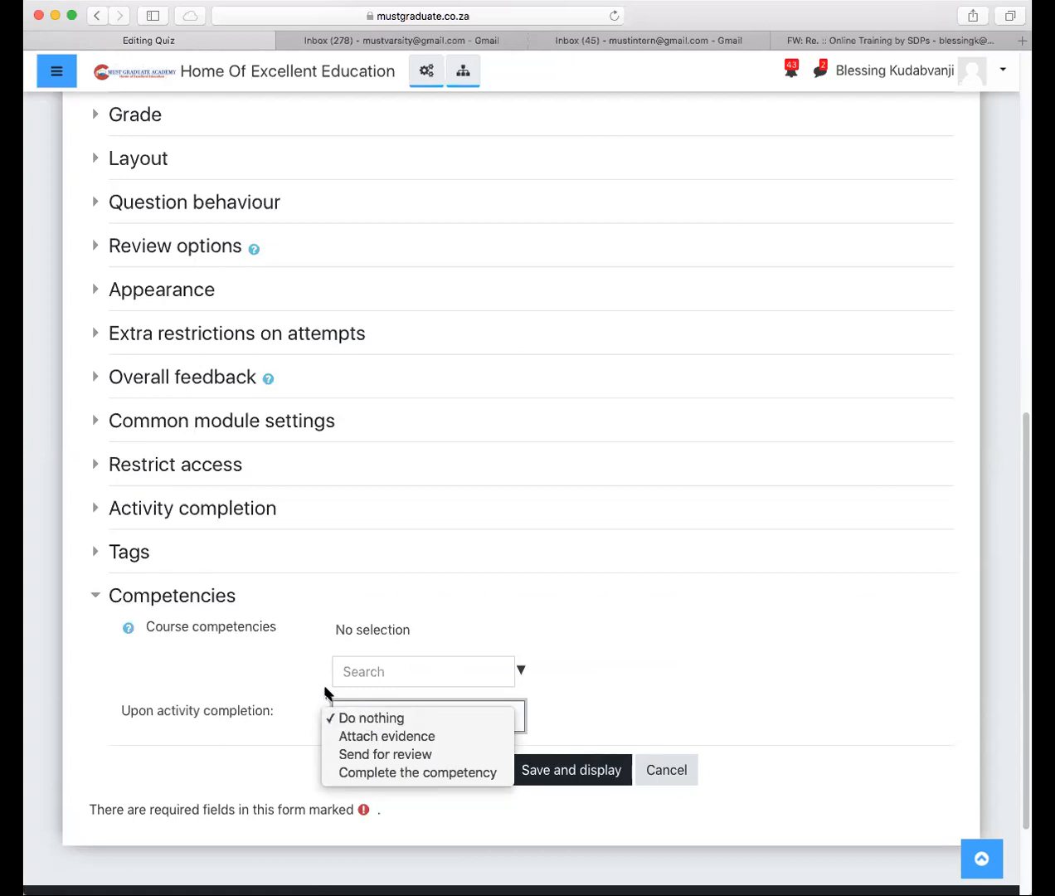
{"action": "left_click", "coordinate": [287, 659]}
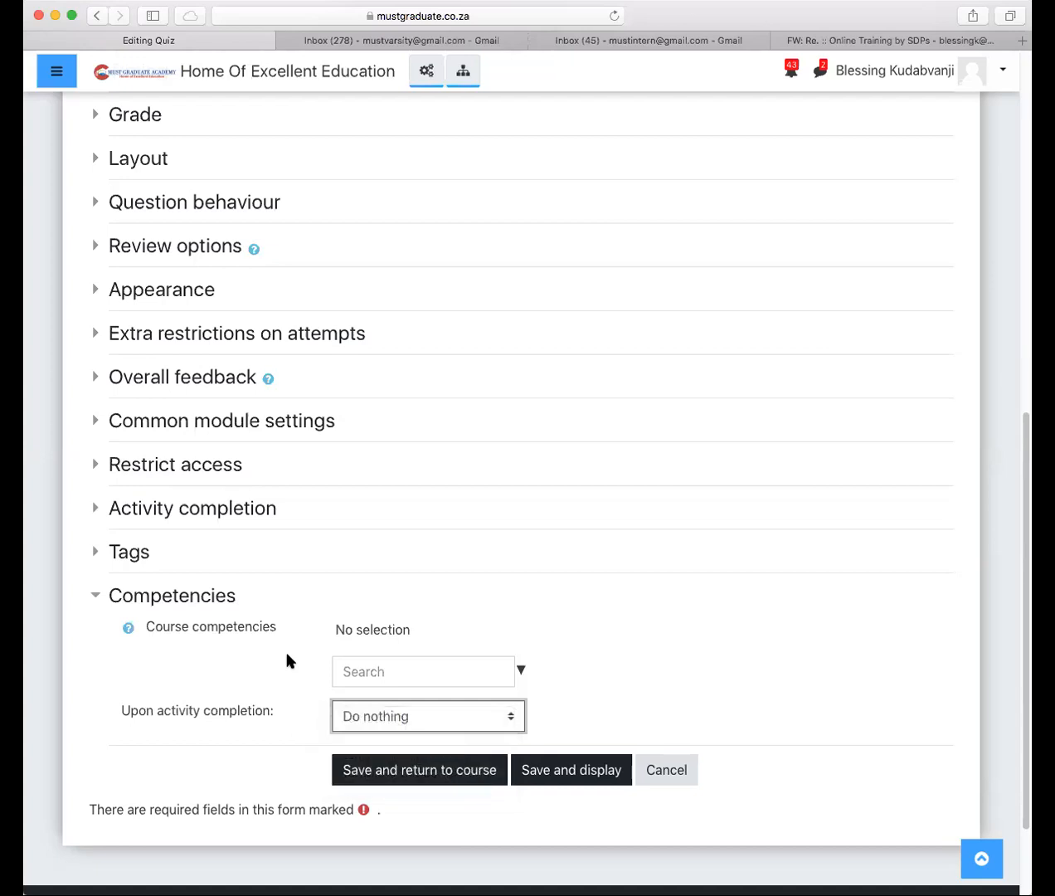
{"action": "left_click", "coordinate": [96, 596]}
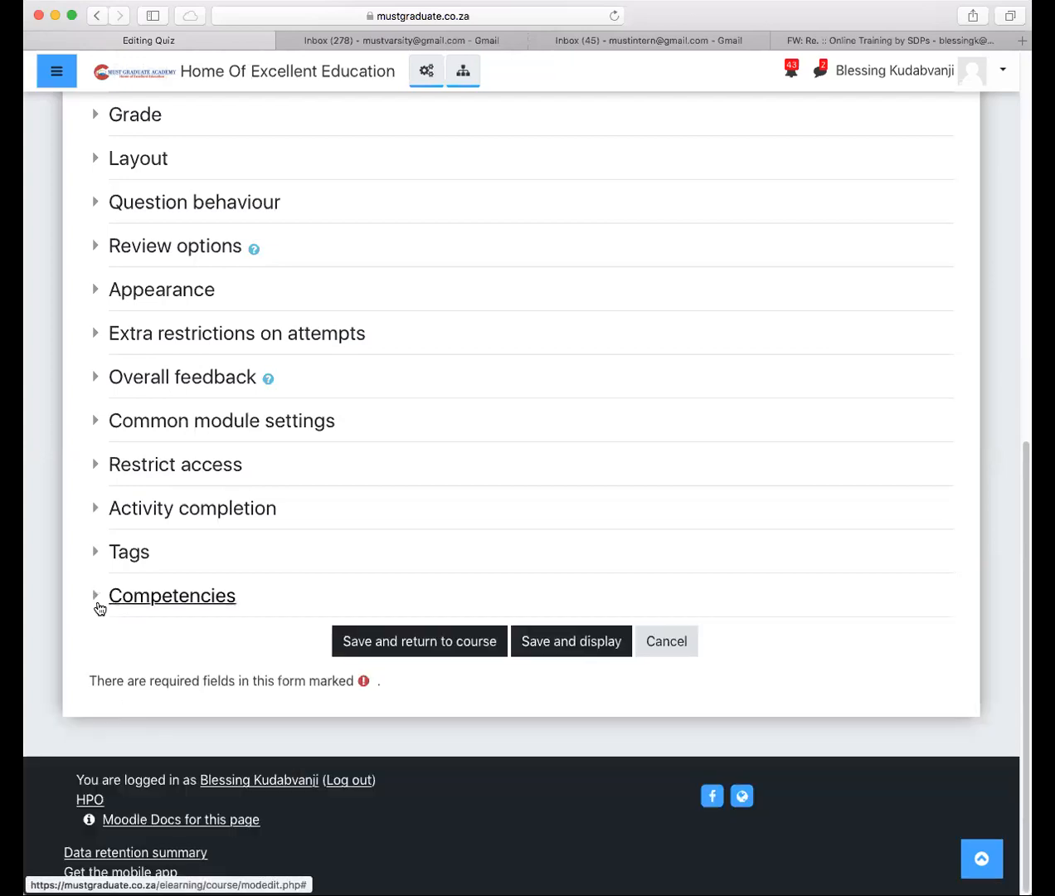
{"action": "left_click", "coordinate": [421, 648]}
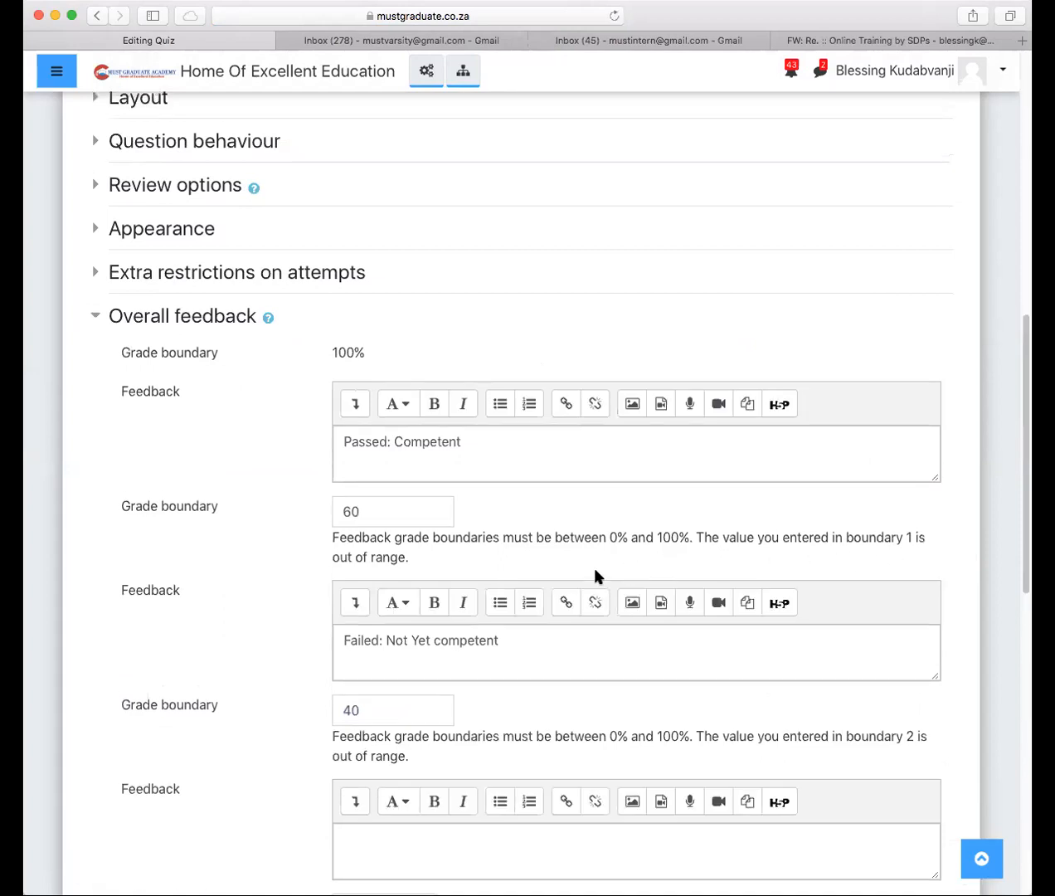
- Correct the overall feedback grade boundaries to 6 and 4, and save the quiz and return to the course
{"action": "left_click", "coordinate": [375, 516]}
{"action": "key", "text": "BackSpace"}
{"action": "left_click", "coordinate": [377, 706]}
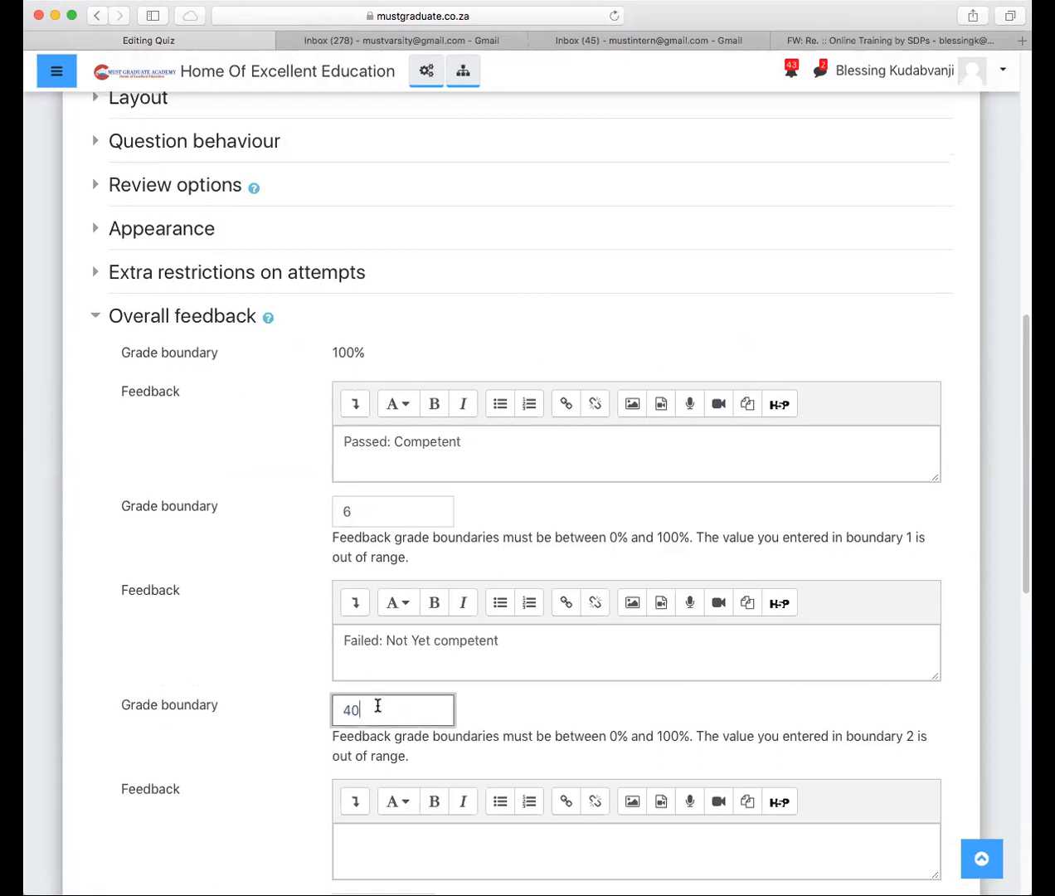
{"action": "key", "text": "BackSpace"}
{"action": "left_click_drag", "start_coordinate": [1027, 437], "coordinate": [1029, 731]}
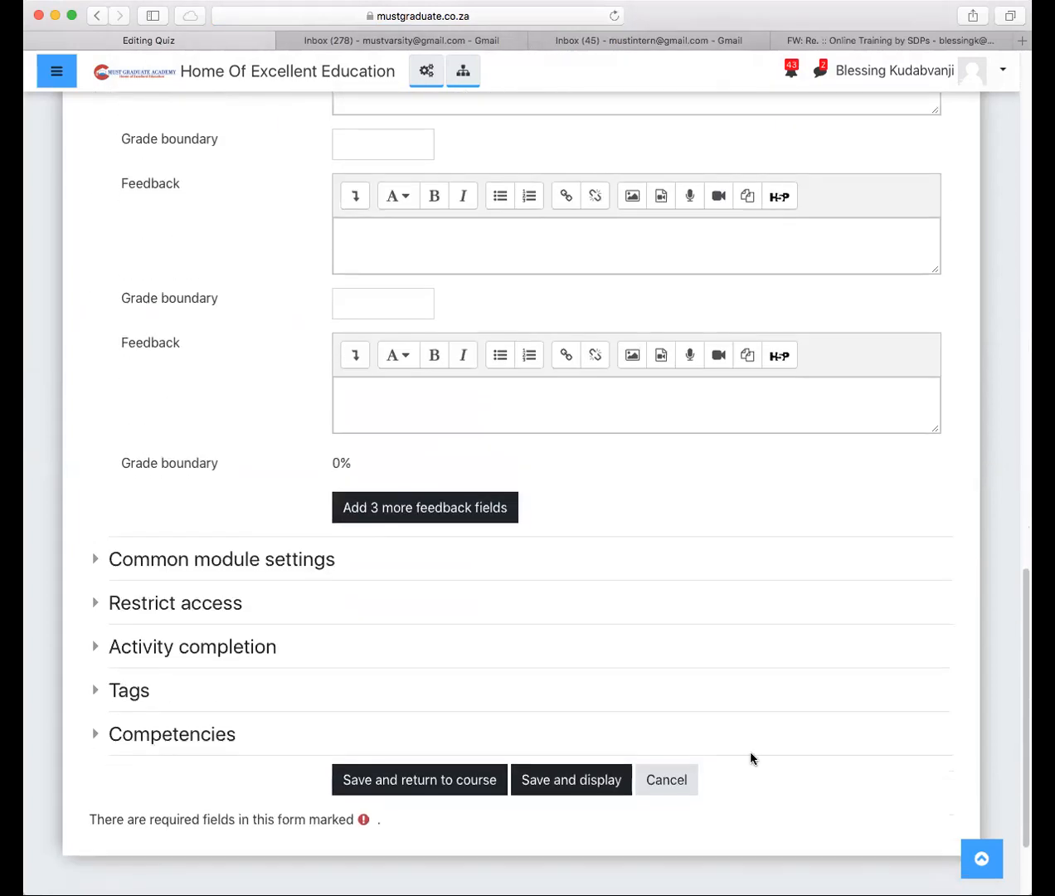
{"action": "left_click", "coordinate": [460, 784]}
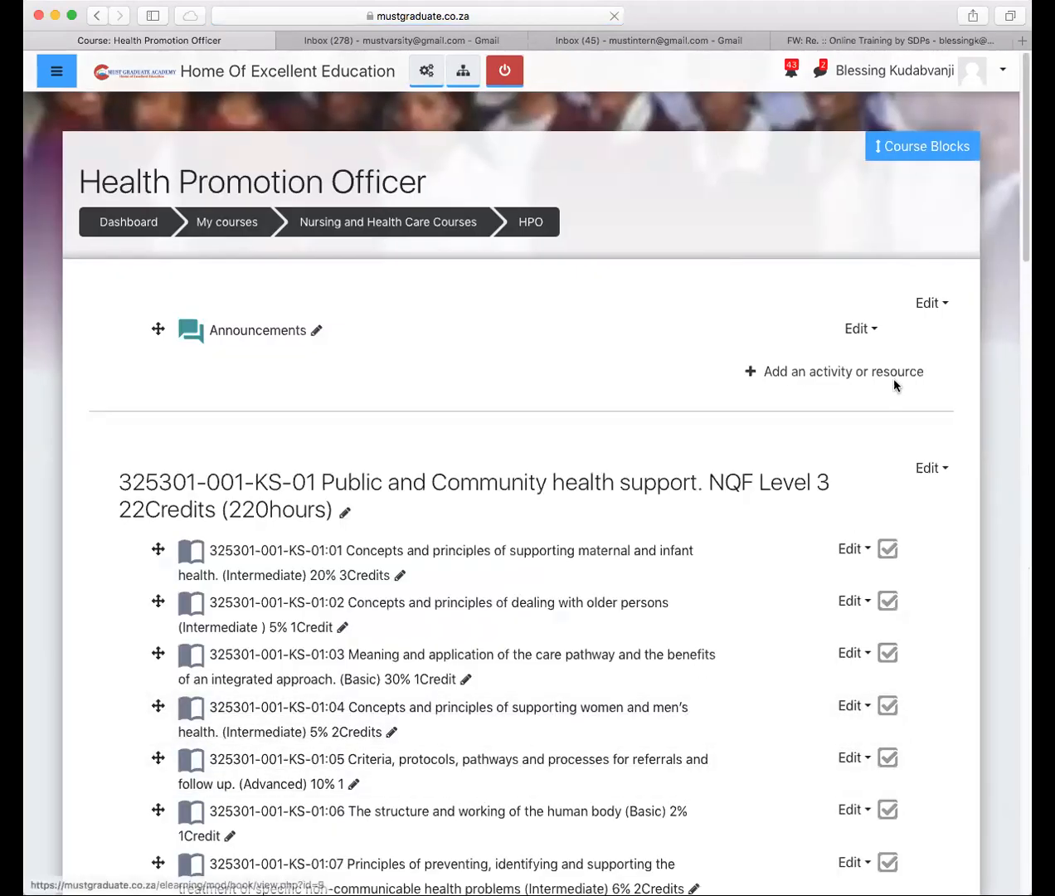
- Open the Cultural contexts and practices quiz from the KS-02 section and capture a screenshot of its settings options
{"action": "left_click_drag", "start_coordinate": [1023, 166], "coordinate": [1023, 361]}
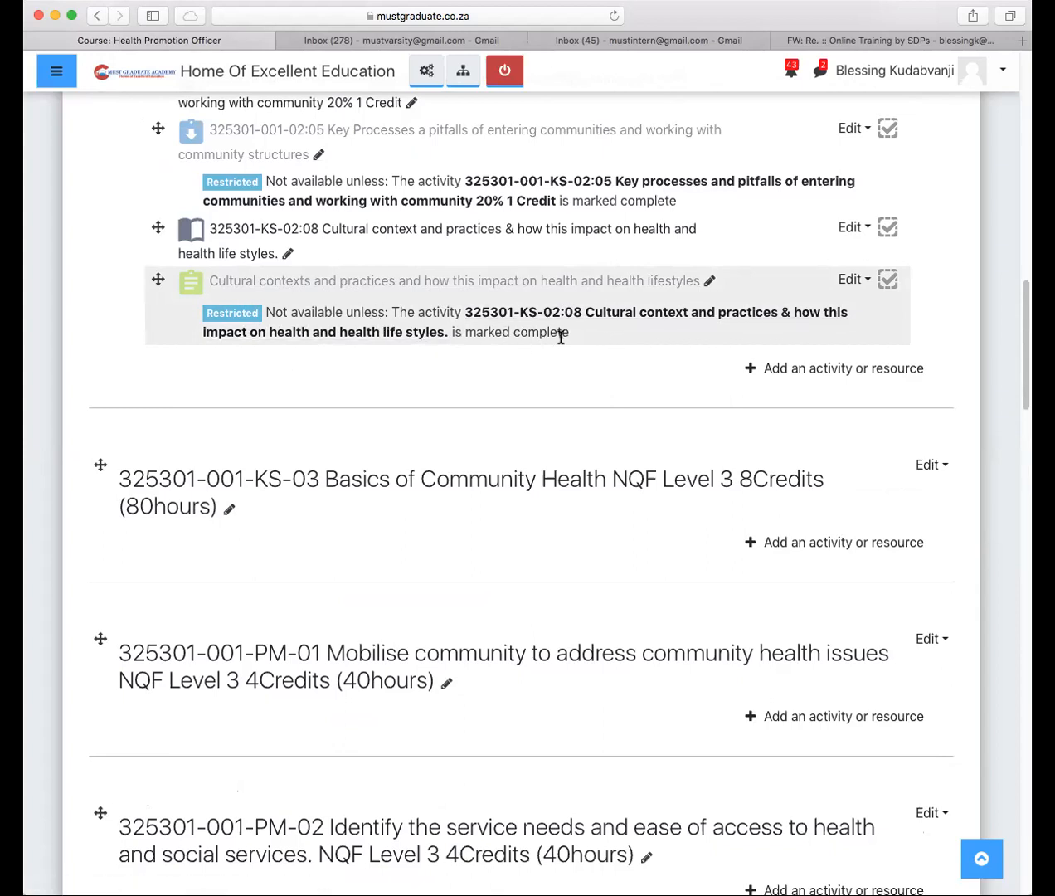
{"action": "left_click", "coordinate": [428, 285]}
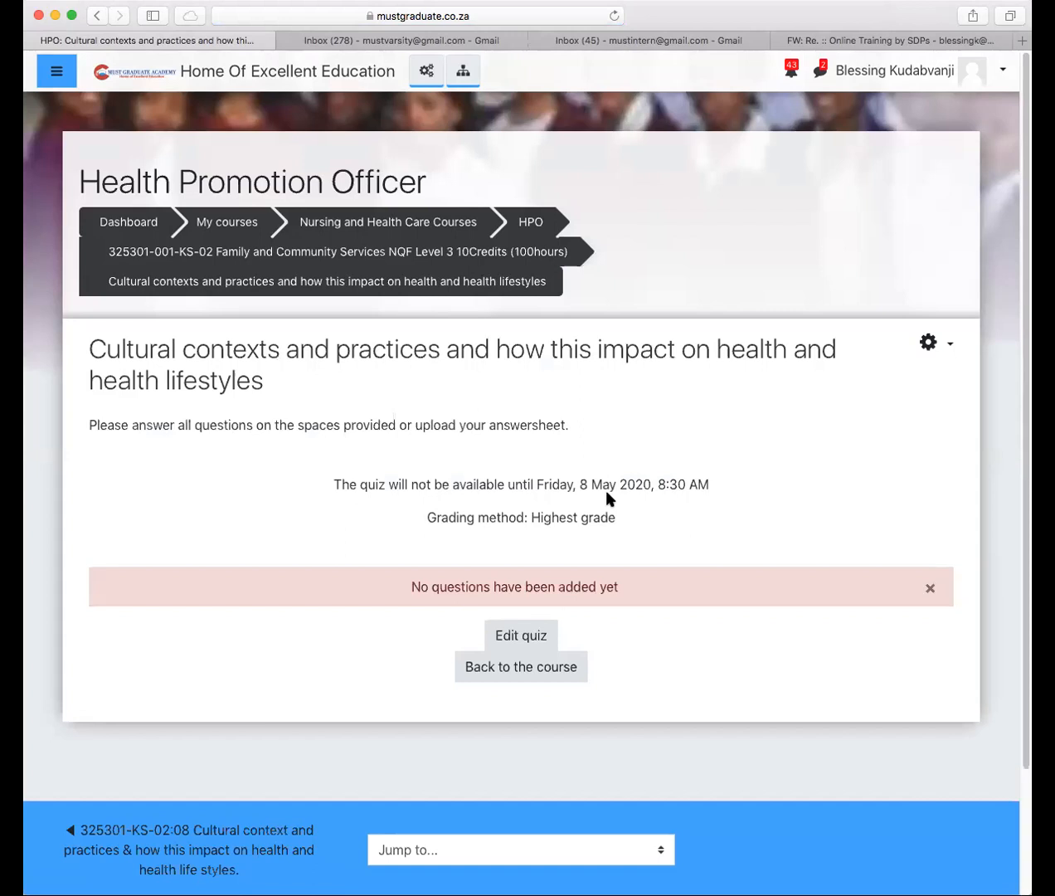
{"action": "left_click", "coordinate": [949, 345]}
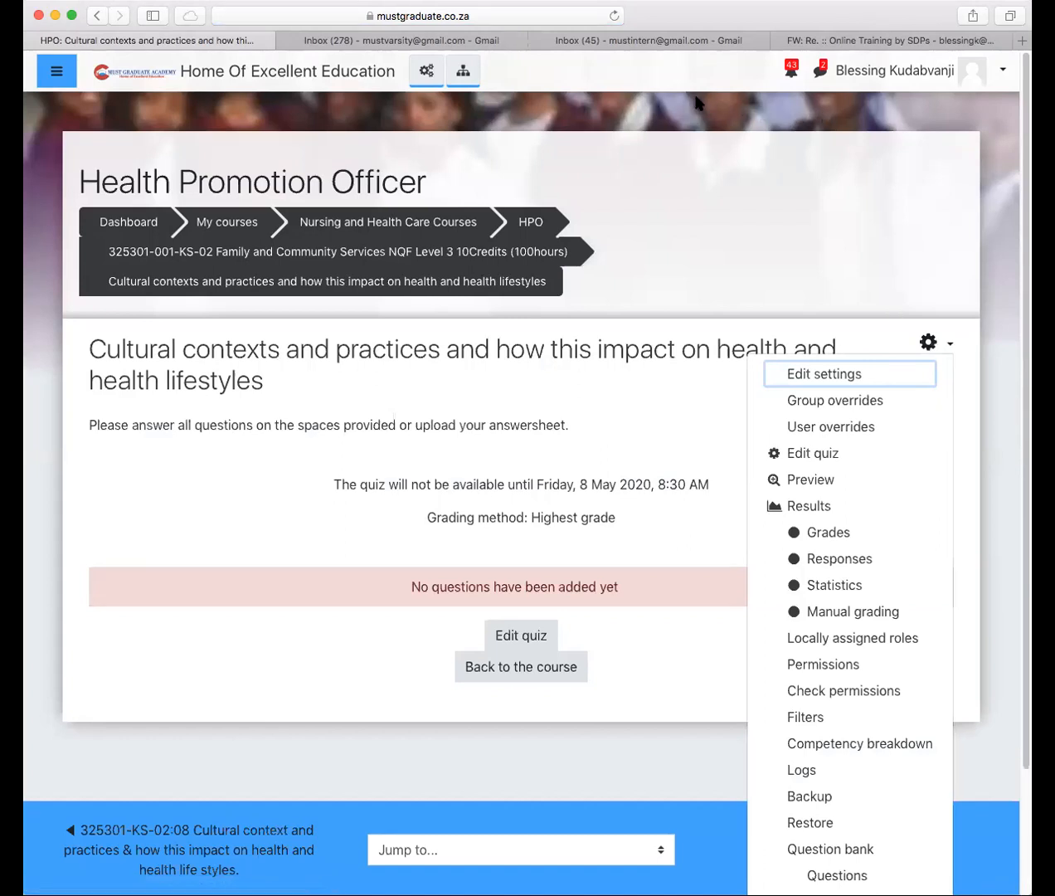
{"action": "key", "text": "super+shift+4"}
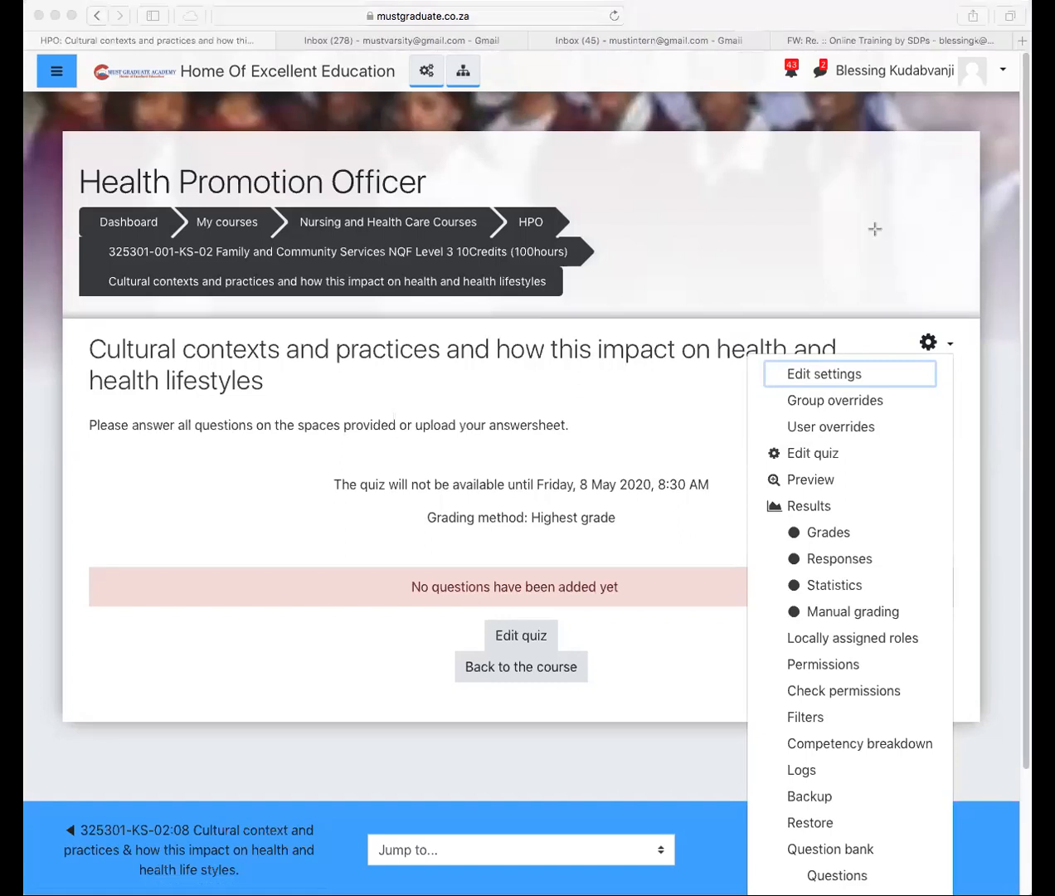
{"action": "mouse_move", "coordinate": [922, 315]}
{"action": "left_mouse_down"}
{"action": "mouse_move", "coordinate": [917, 373]}
{"action": "mouse_move", "coordinate": [898, 379]}
{"action": "left_mouse_up"}
{"action": "mouse_move", "coordinate": [870, 839]}
{"action": "left_mouse_down"}
{"action": "mouse_move", "coordinate": [775, 854]}
{"action": "mouse_move", "coordinate": [776, 869]}
{"action": "left_mouse_up"}
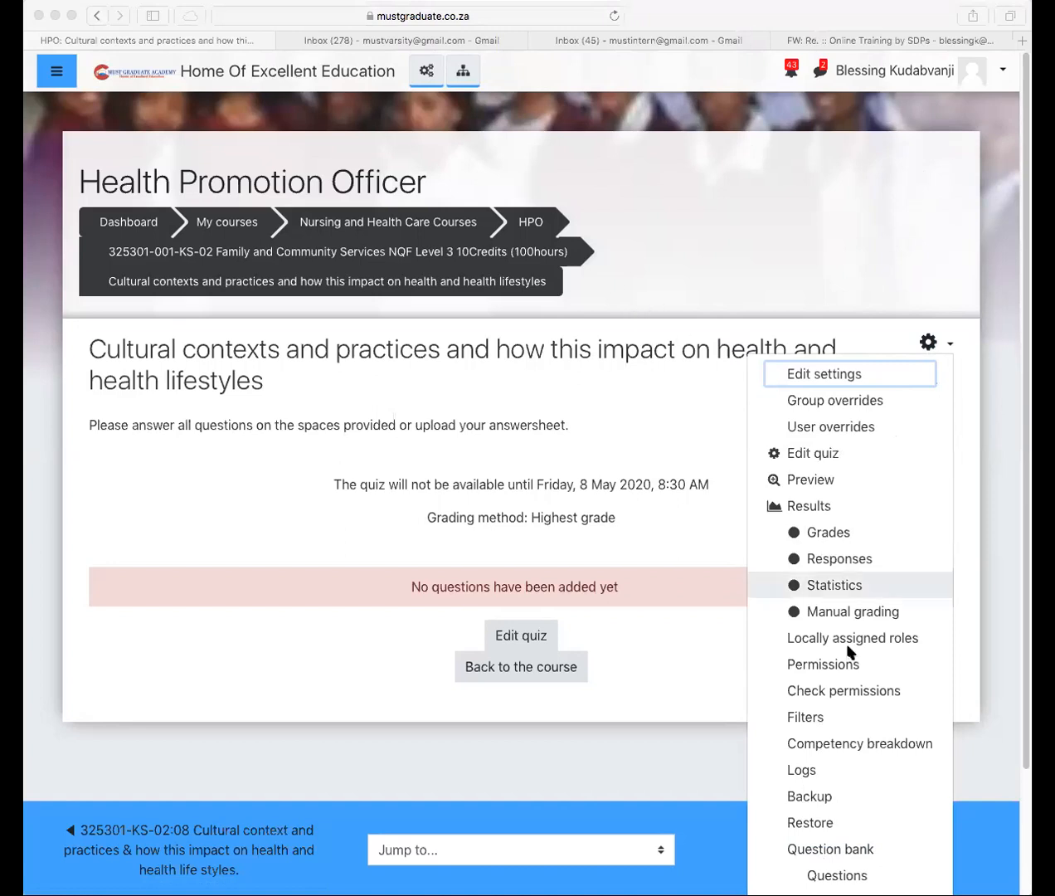
- Open the quiz's question bank and capture a screenshot of the option for creating a new question
{"action": "left_click", "coordinate": [847, 853]}
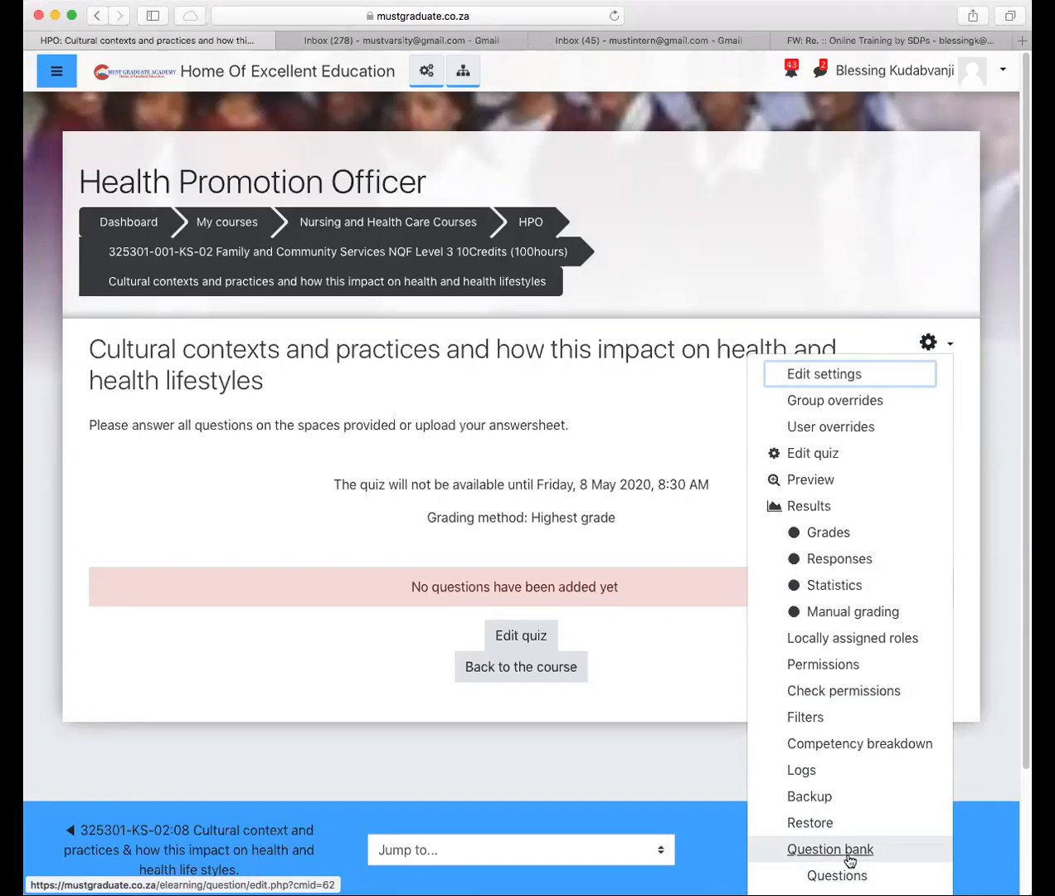
{"action": "left_click", "coordinate": [830, 850]}
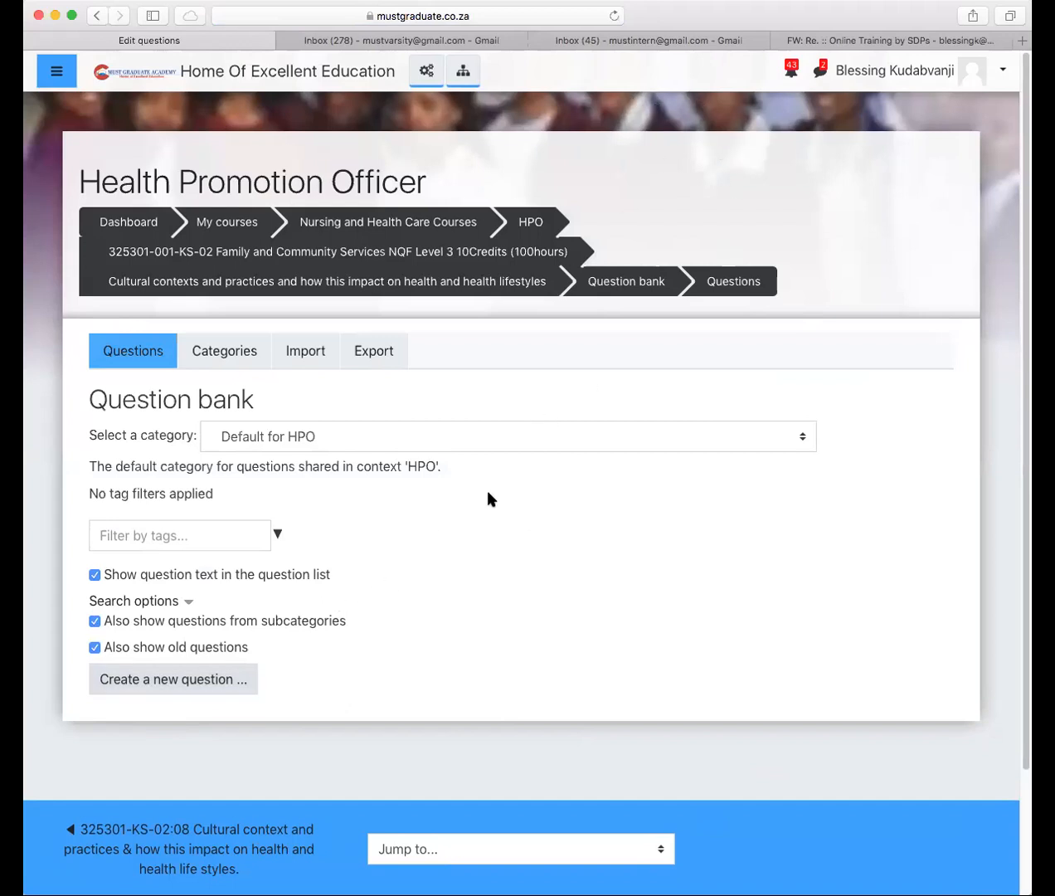
{"action": "left_click", "coordinate": [735, 148]}
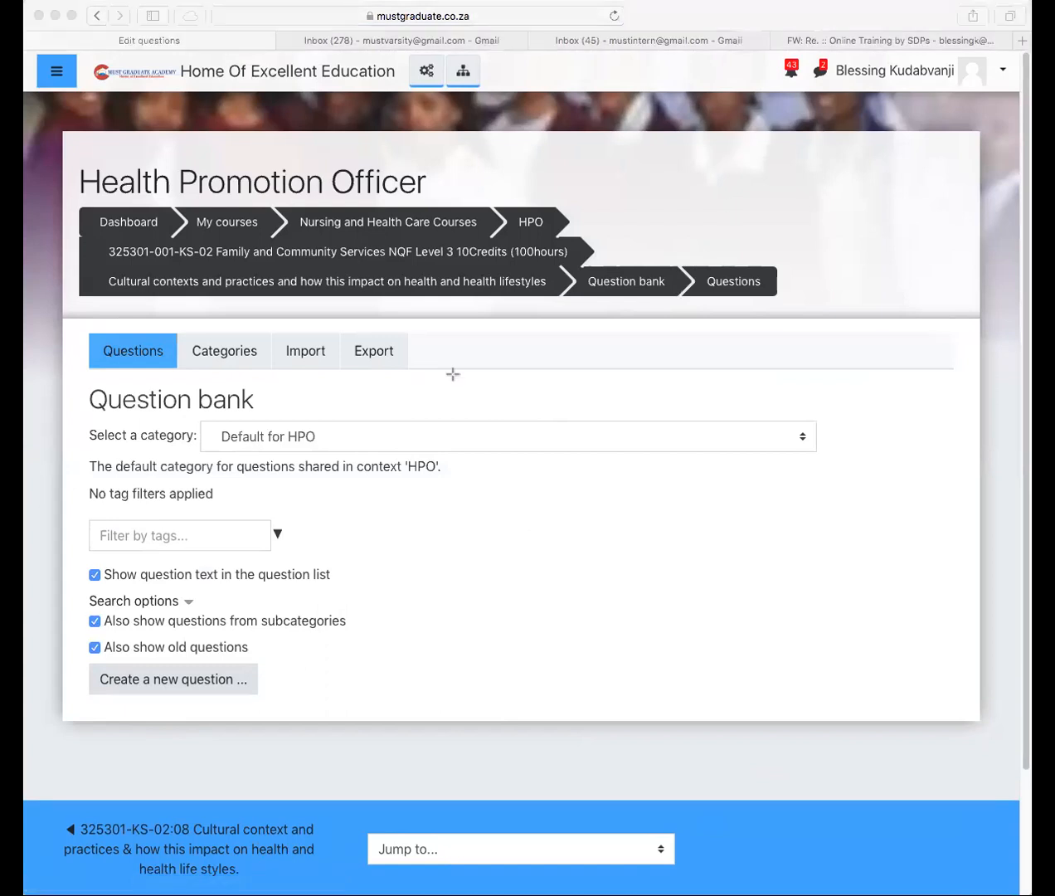
{"action": "mouse_move", "coordinate": [253, 660]}
{"action": "left_mouse_down"}
{"action": "mouse_move", "coordinate": [98, 669]}
{"action": "mouse_move", "coordinate": [60, 705]}
{"action": "left_mouse_up"}
- Create a new Essay question in the category "Default for Cultural contexts and practices and how this impact on health and health lifestyles"
{"action": "left_click", "coordinate": [197, 682]}
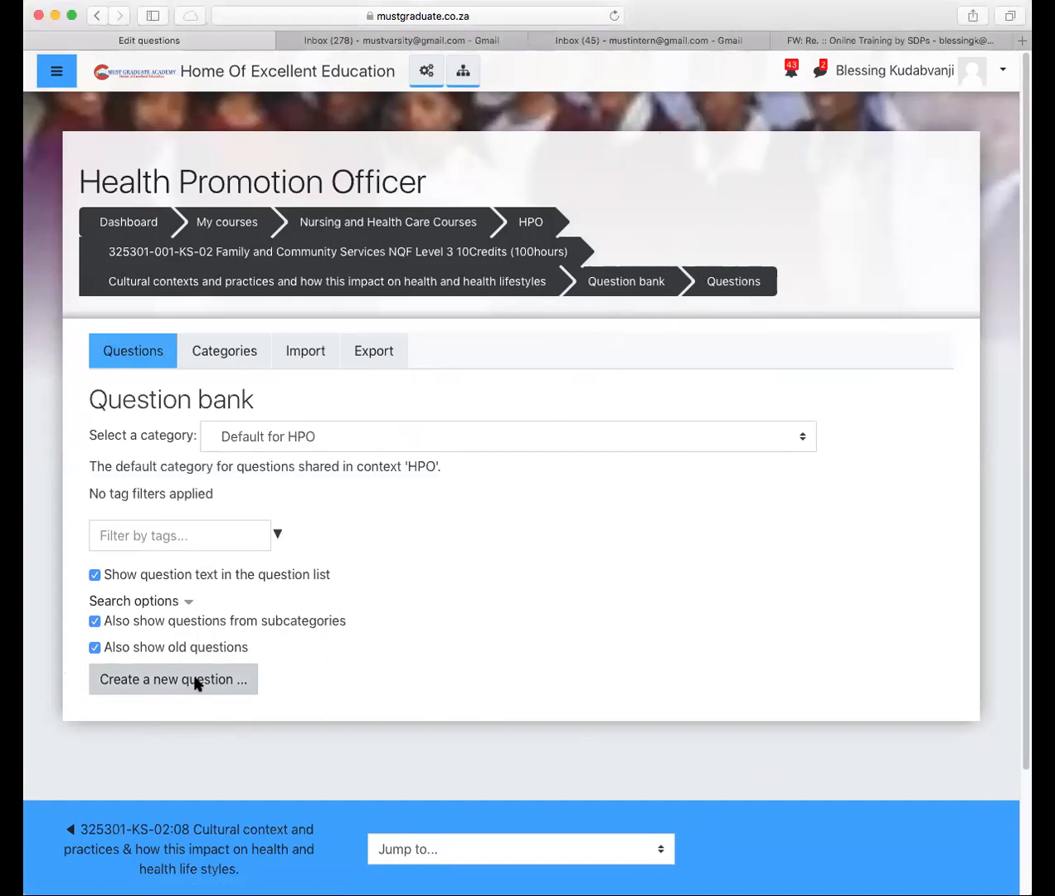
{"action": "left_click", "coordinate": [171, 686]}
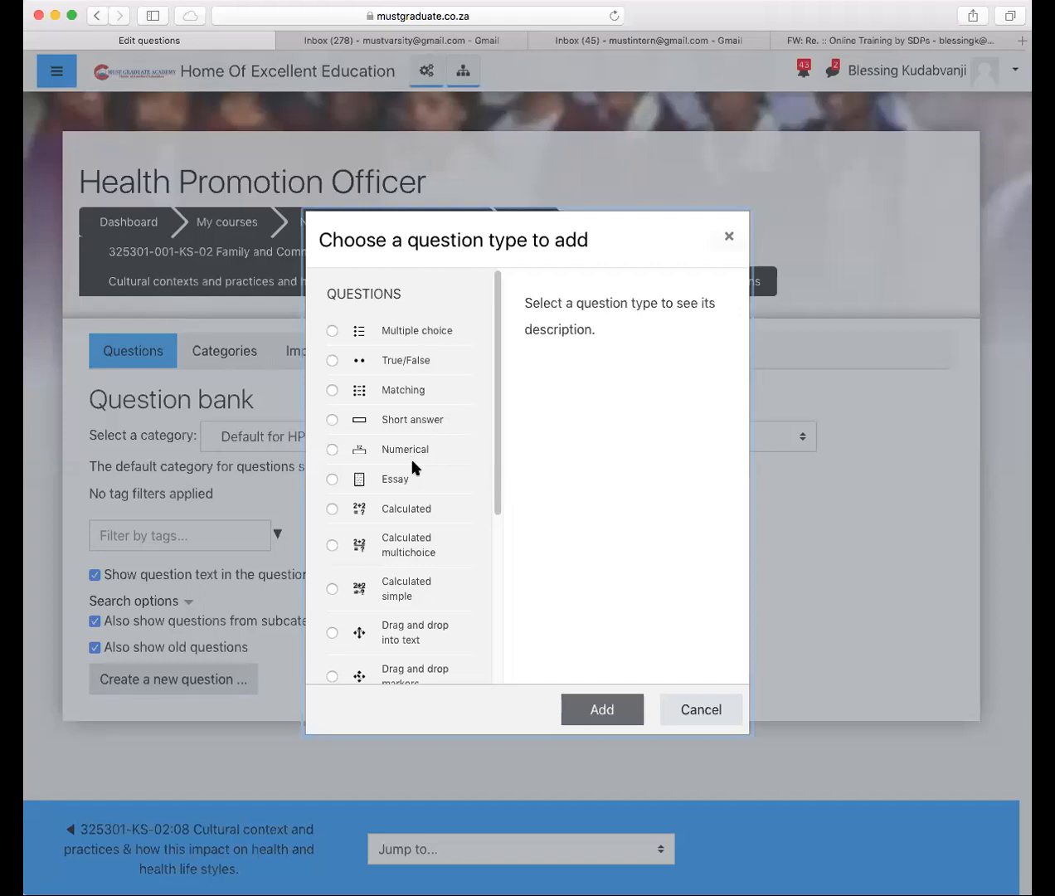
{"action": "left_click", "coordinate": [332, 479]}
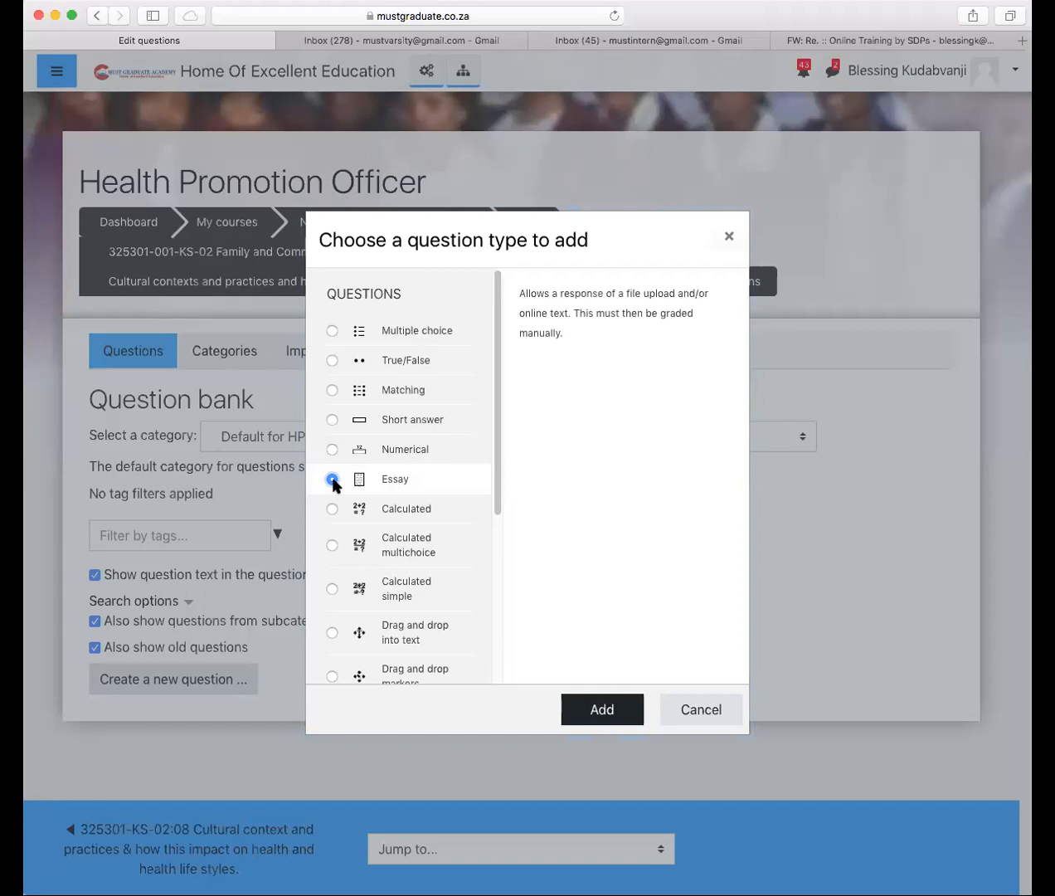
{"action": "left_click", "coordinate": [592, 713]}
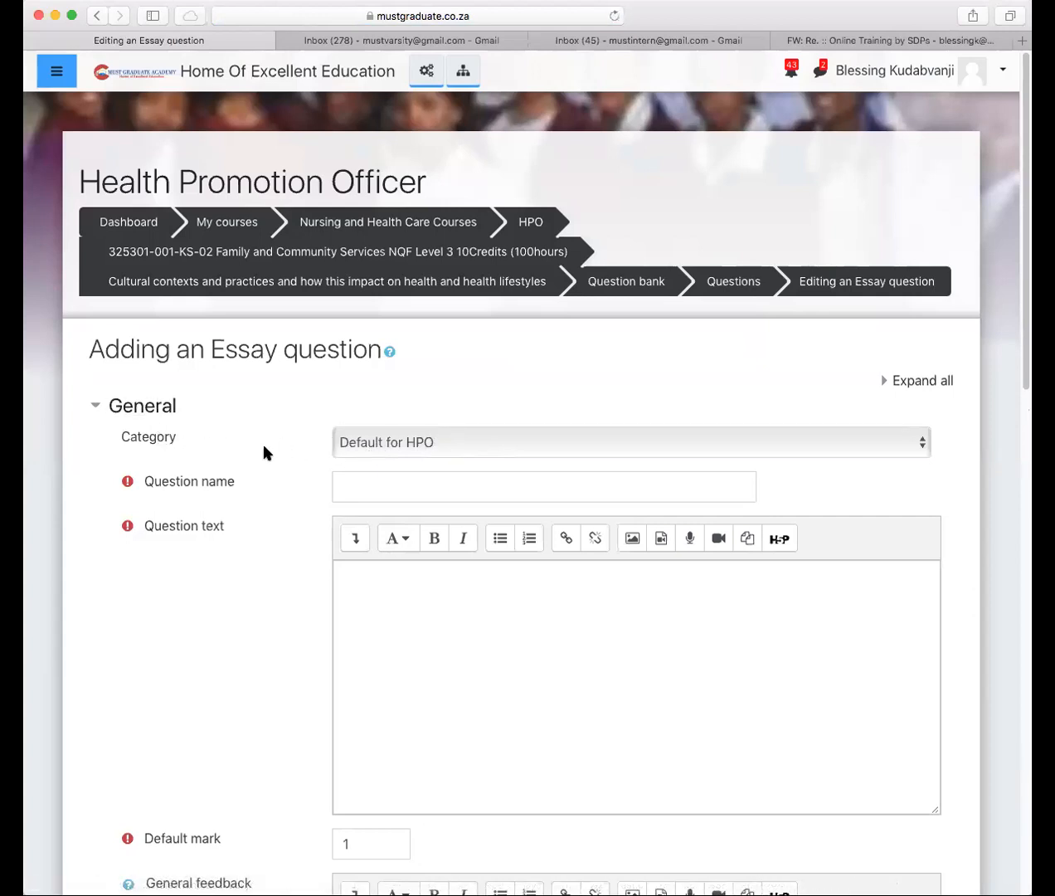
{"action": "left_click", "coordinate": [466, 449]}
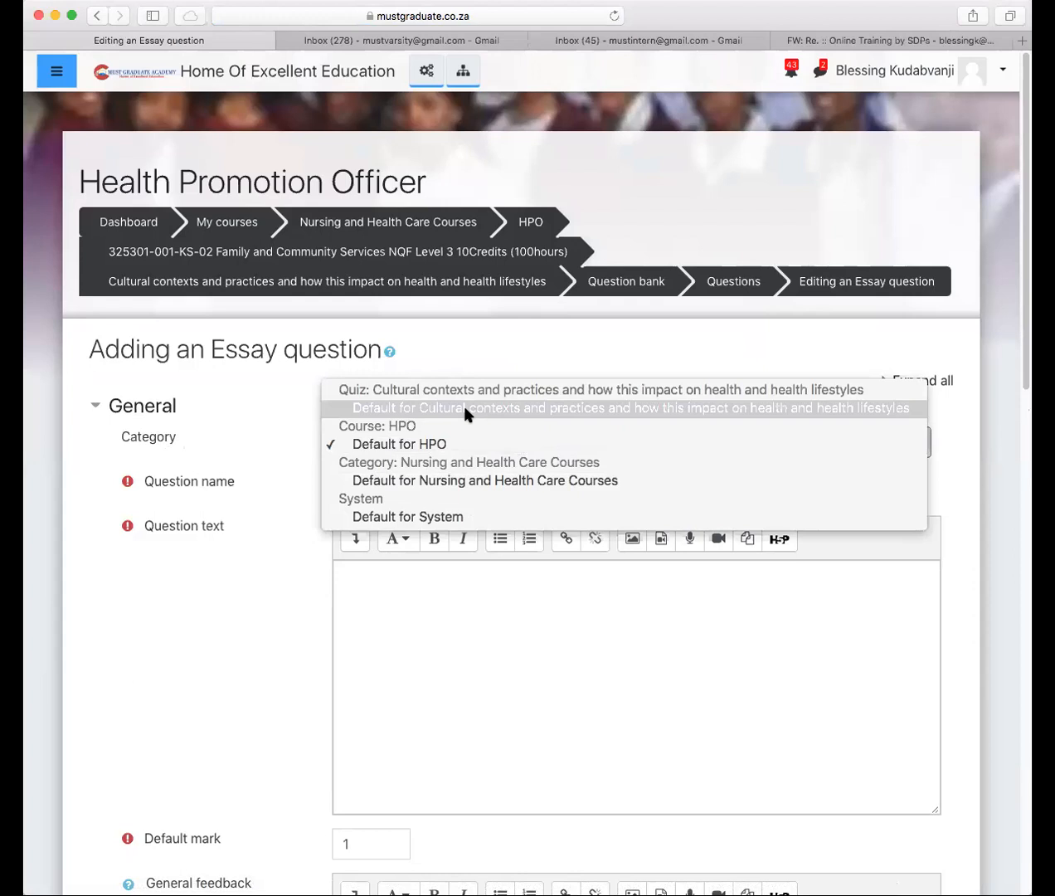
{"action": "left_click", "coordinate": [632, 409]}
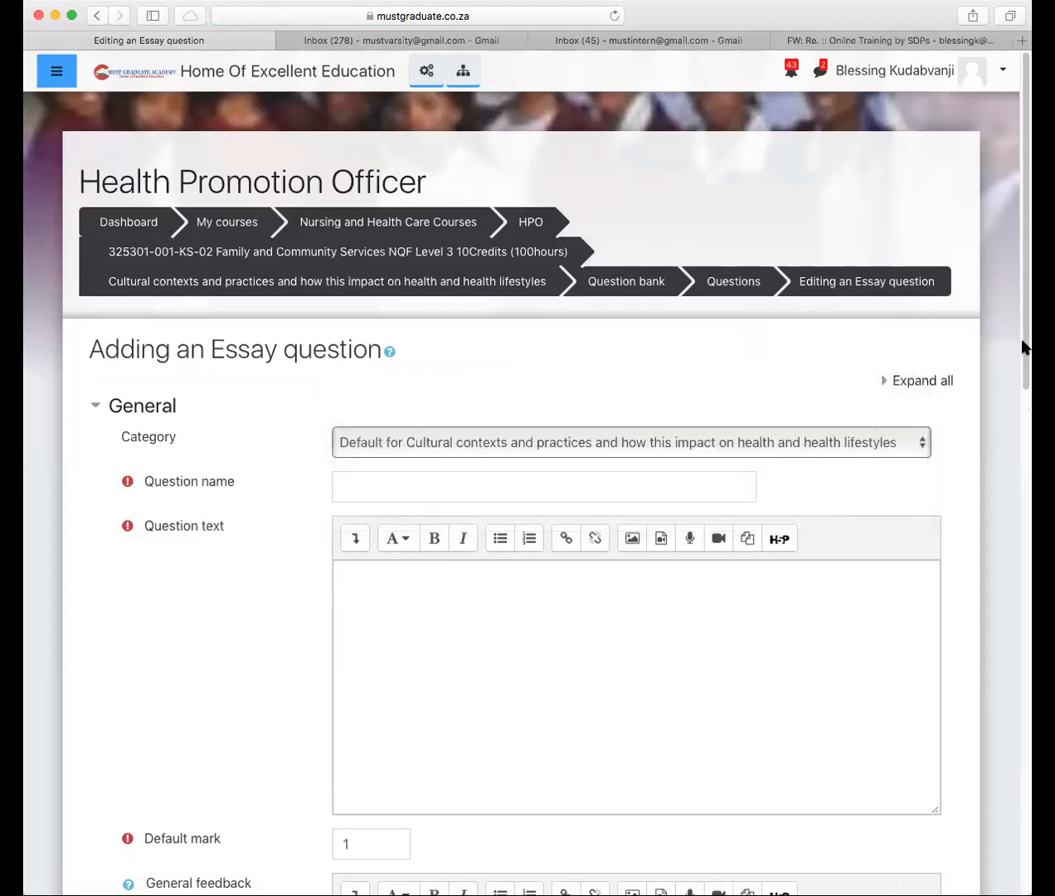
- Paste "Describe what is meant by culture and cultural practices" as the essay question's name, copied from the other application
{"action": "scroll", "coordinate": [1022, 347], "scroll_direction": "down", "scroll_amount": 5}
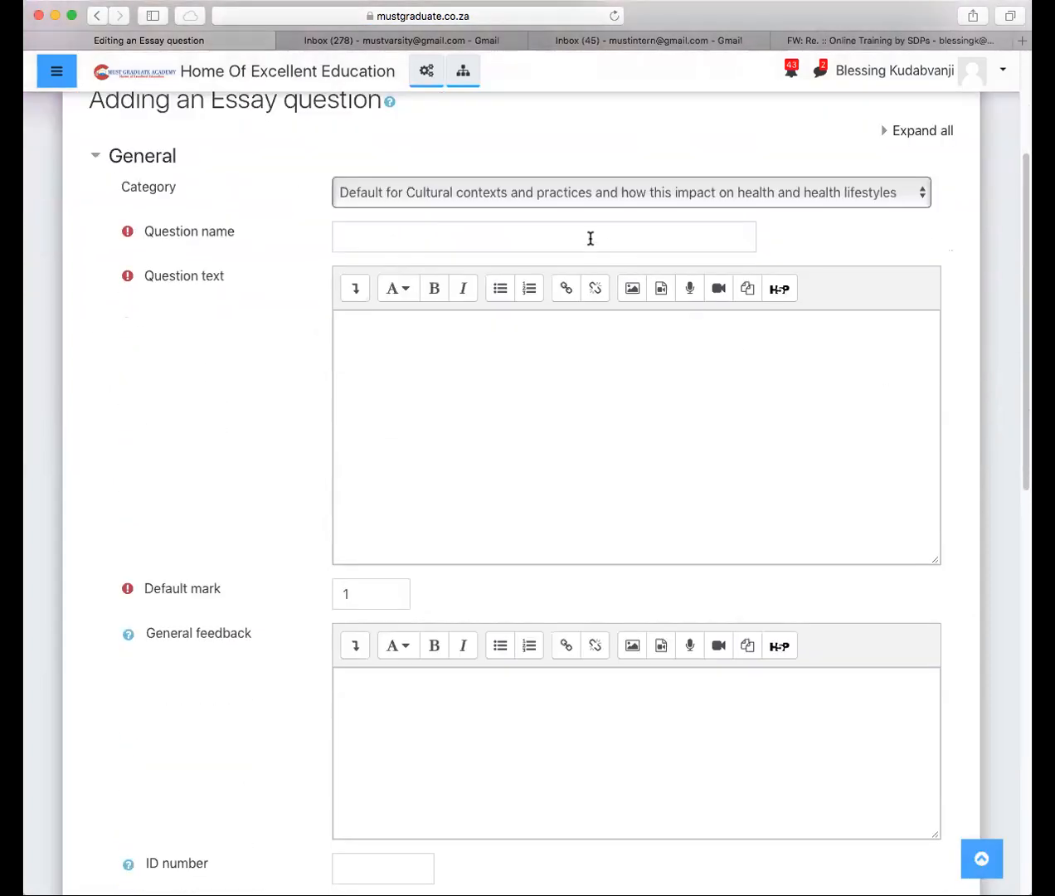
{"action": "left_click", "coordinate": [640, 243]}
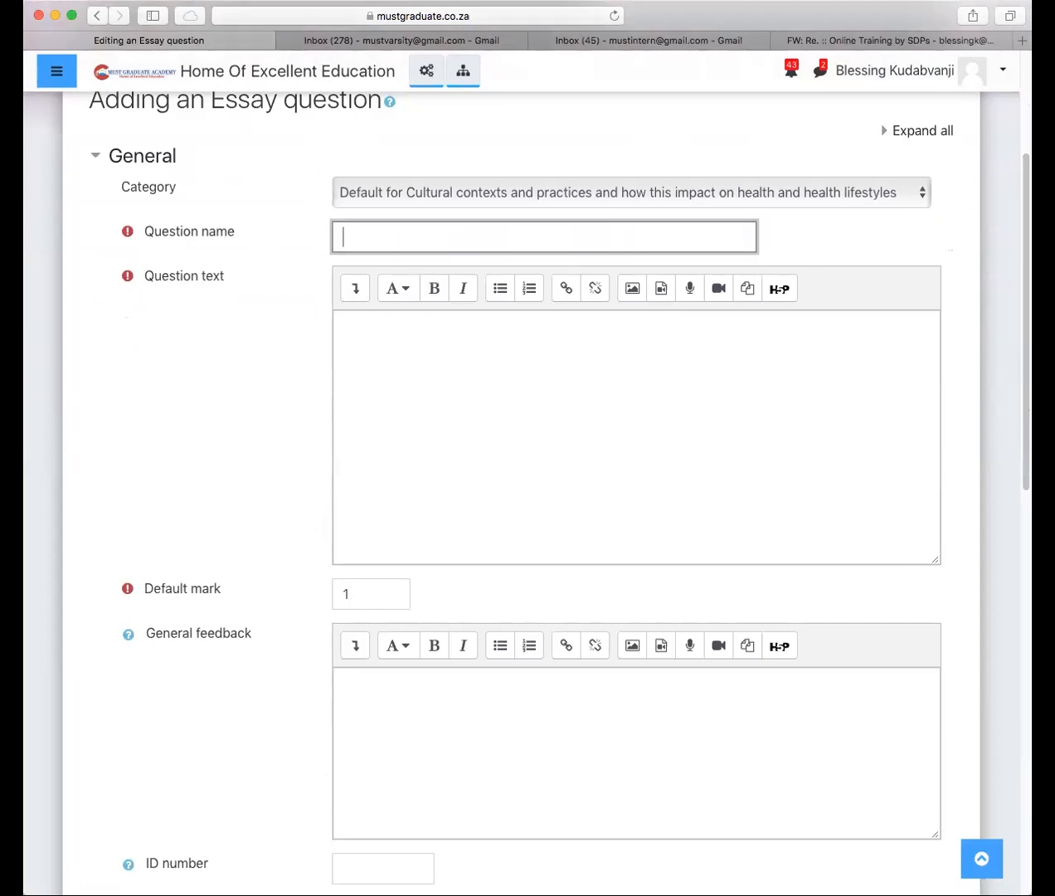
{"action": "key", "text": "super+Tab"}
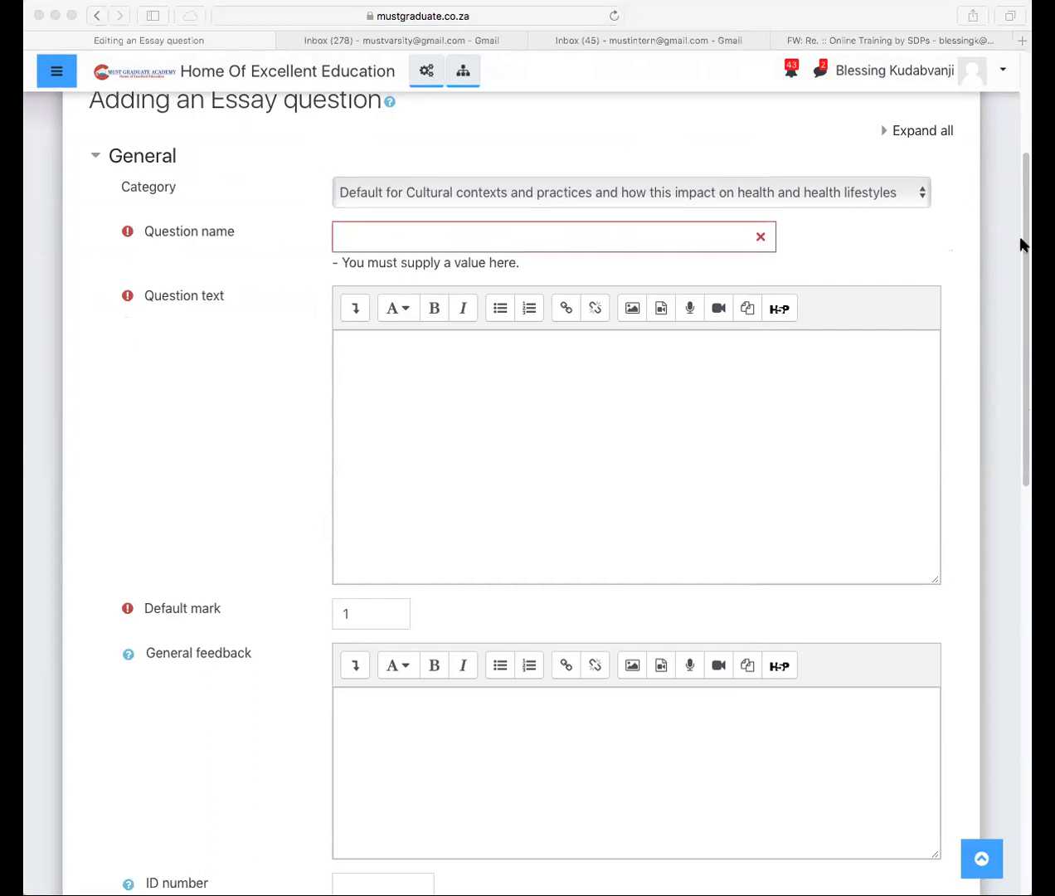
{"action": "left_click", "coordinate": [648, 240]}
{"action": "left_click", "coordinate": [642, 234]}
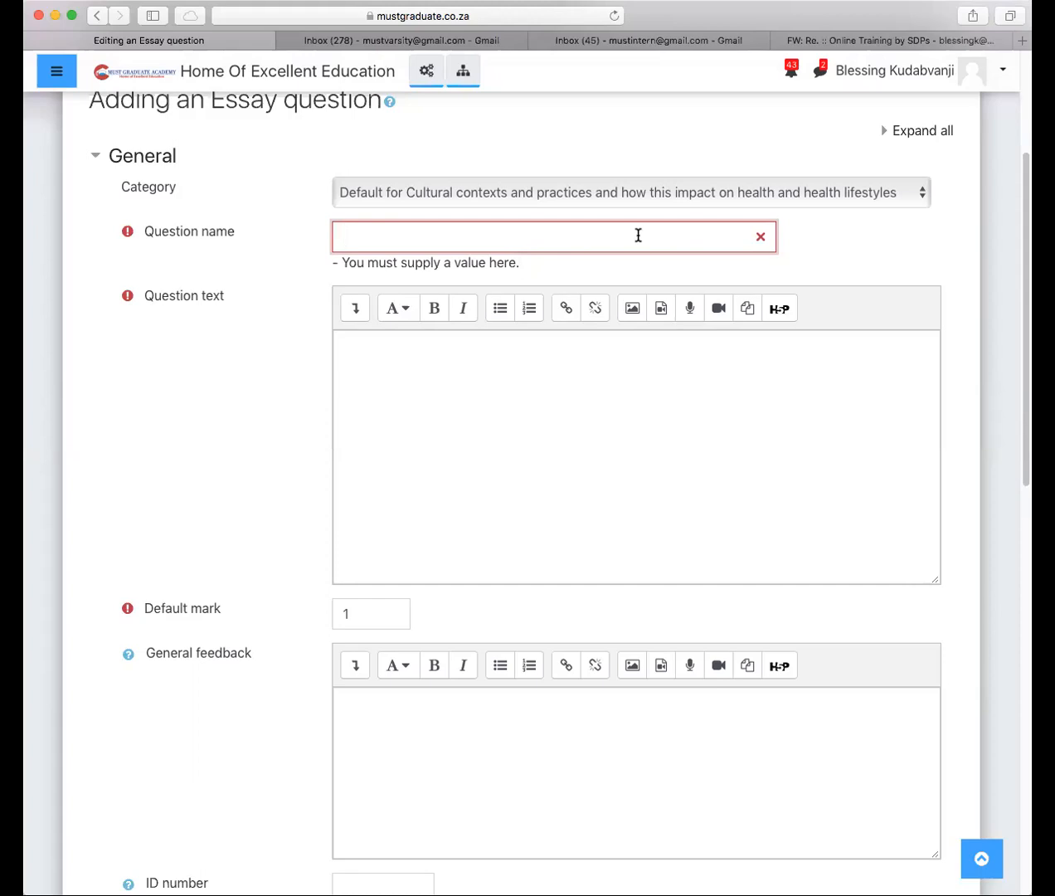
{"action": "type", "text": "Describe what is meant by culture and cultural practices"}
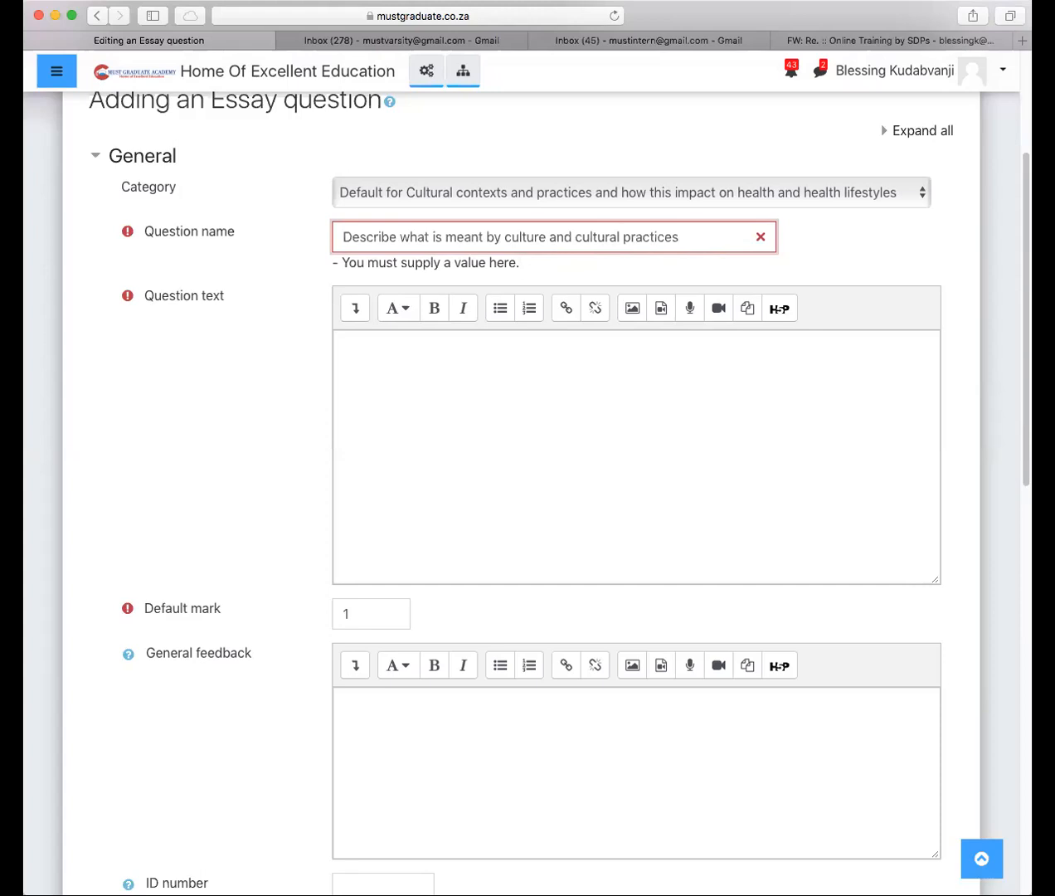
- Paste "Describe what is meant by culture and cultural practices" as the question text and delete the duplicated sentence
{"action": "scroll", "coordinate": [1025, 267], "scroll_direction": "down", "scroll_amount": 1}
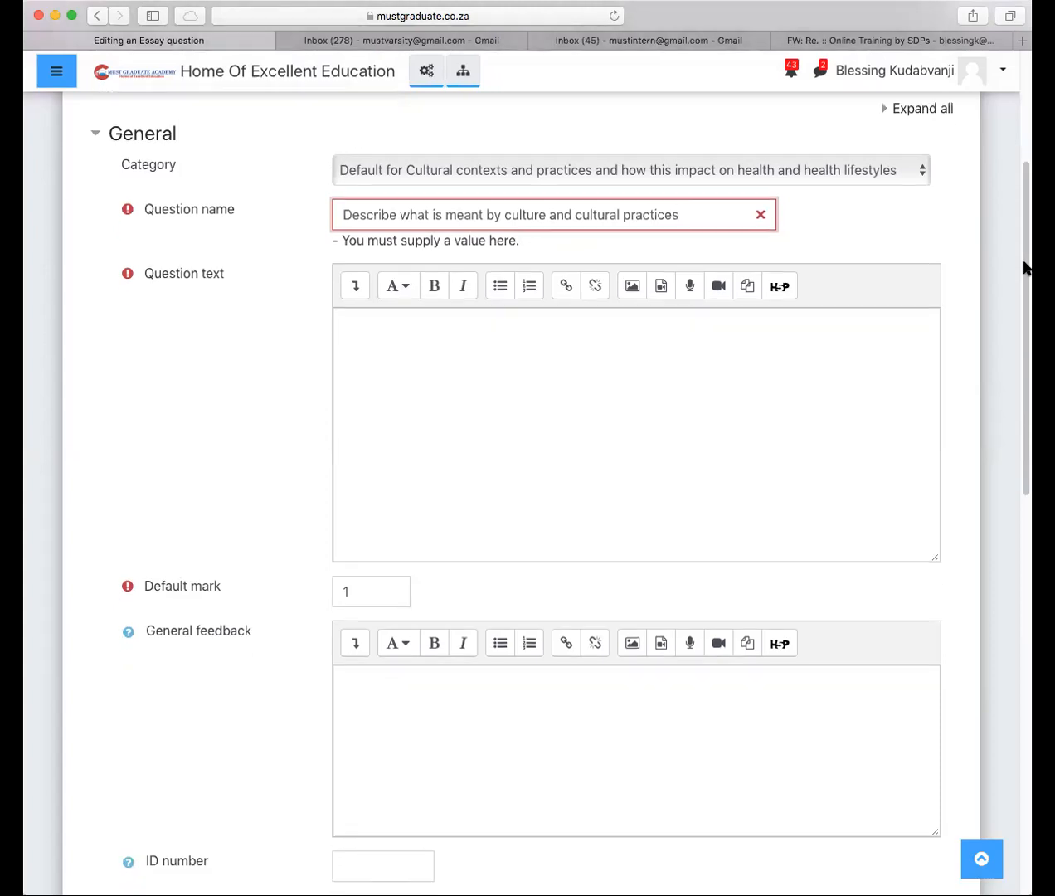
{"action": "scroll", "coordinate": [1025, 270], "scroll_direction": "down", "scroll_amount": 1}
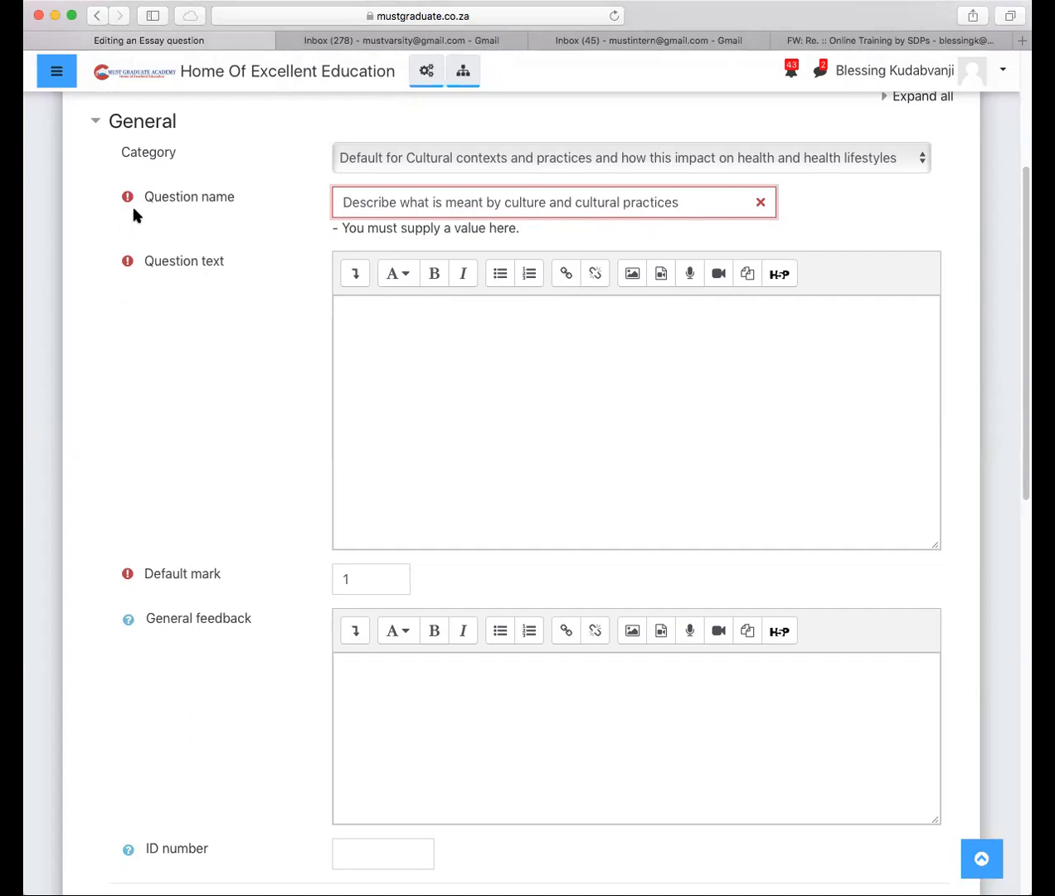
{"action": "left_click", "coordinate": [406, 329]}
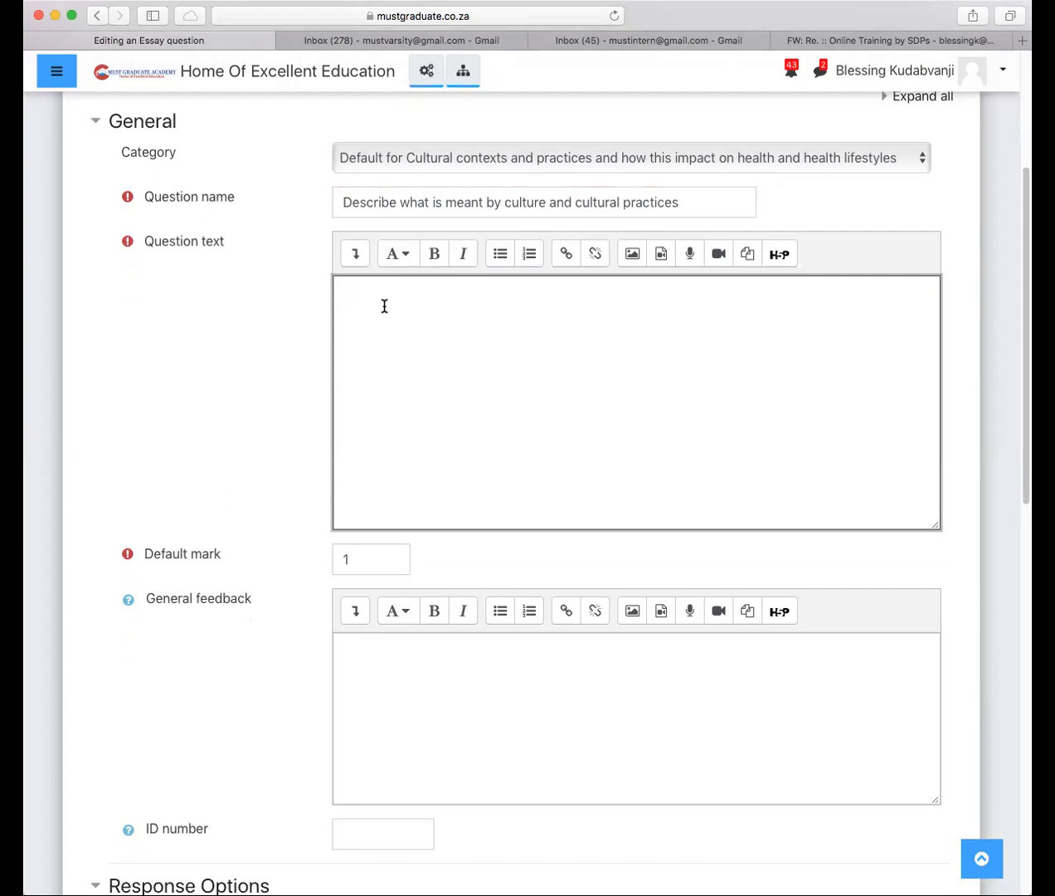
{"action": "type", "text": "Describe what is meant by culture and cultural practices"}
{"action": "left_click", "coordinate": [359, 292]}
{"action": "type", "text": "Describe what is meant by culture and cultural practices"}
{"action": "left_click", "coordinate": [363, 292]}
{"action": "key", "text": "BackSpace"}
{"action": "key", "text": "BackSpace"}
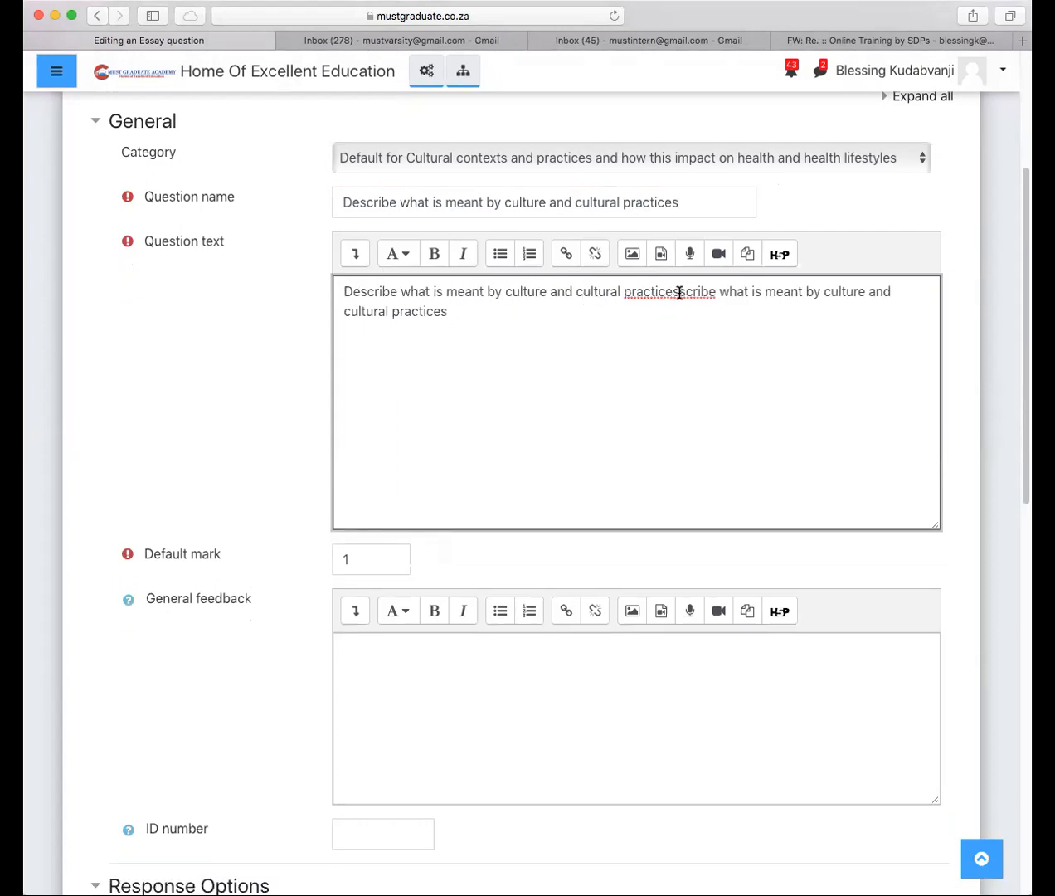
{"action": "left_click_drag", "start_coordinate": [679, 292], "coordinate": [696, 331]}
{"action": "key", "text": "BackSpace"}
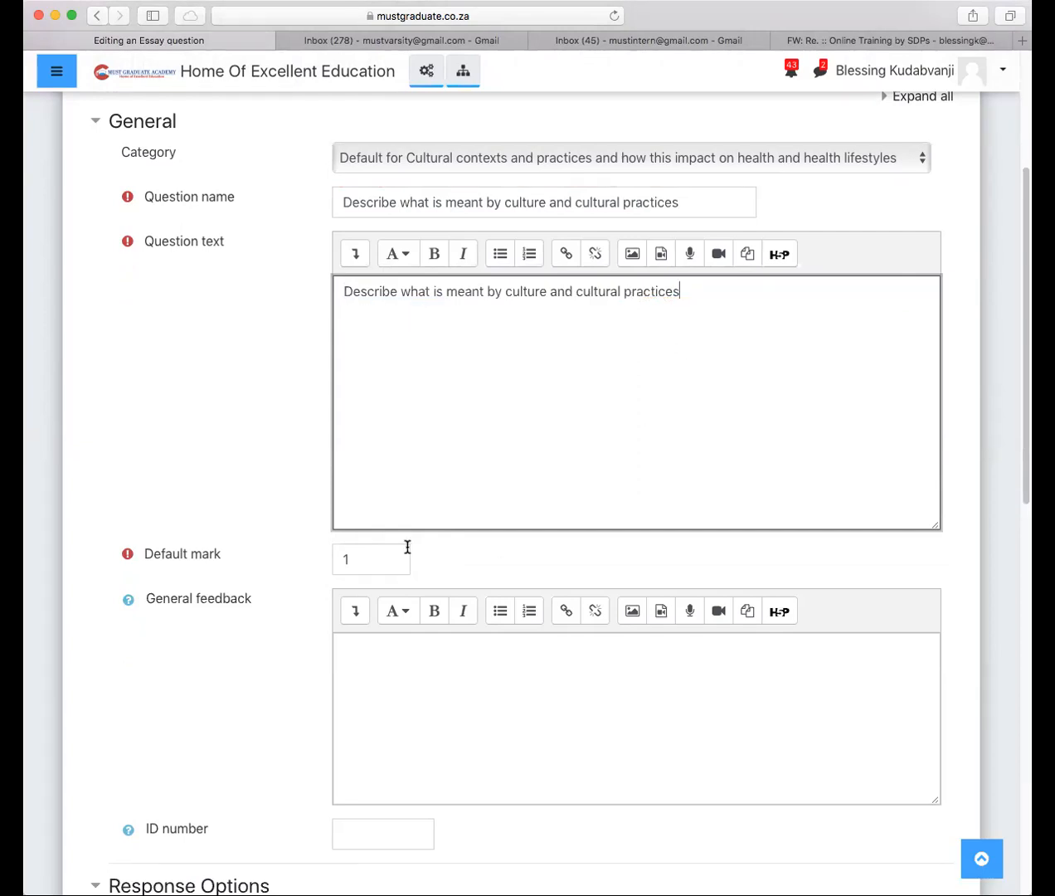
- Set the essay question's default mark to 10
{"action": "left_click", "coordinate": [359, 565]}
{"action": "left_click_drag", "start_coordinate": [358, 565], "coordinate": [325, 561]}
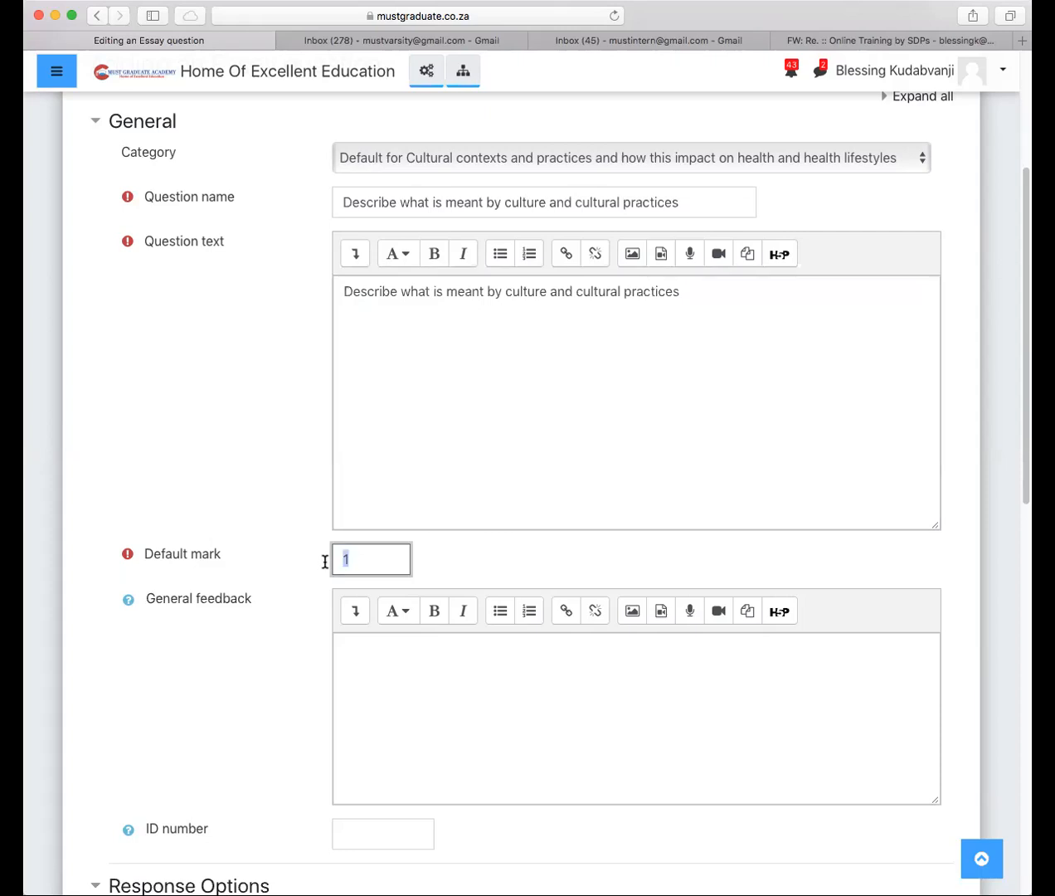
{"action": "type", "text": "10"}
- Enter ks02-08:1 as the essay question's ID number
{"action": "left_click_drag", "start_coordinate": [1026, 414], "coordinate": [806, 504]}
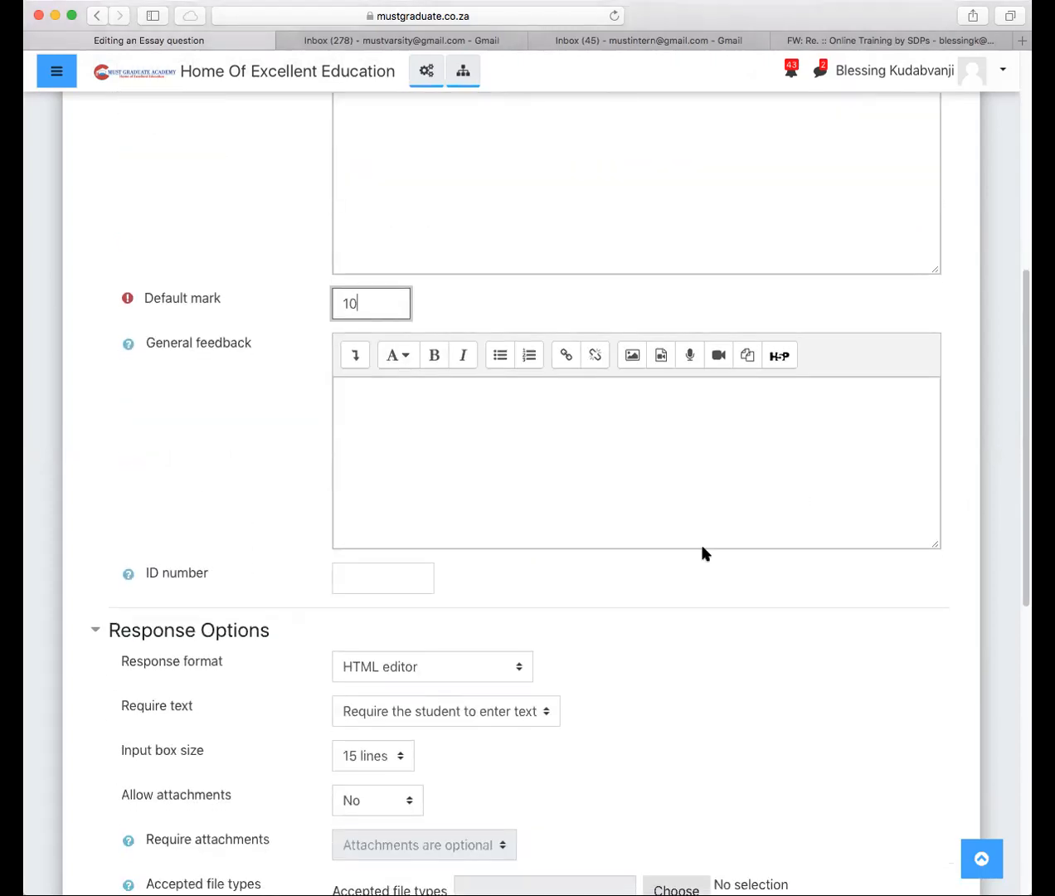
{"action": "left_click", "coordinate": [414, 582]}
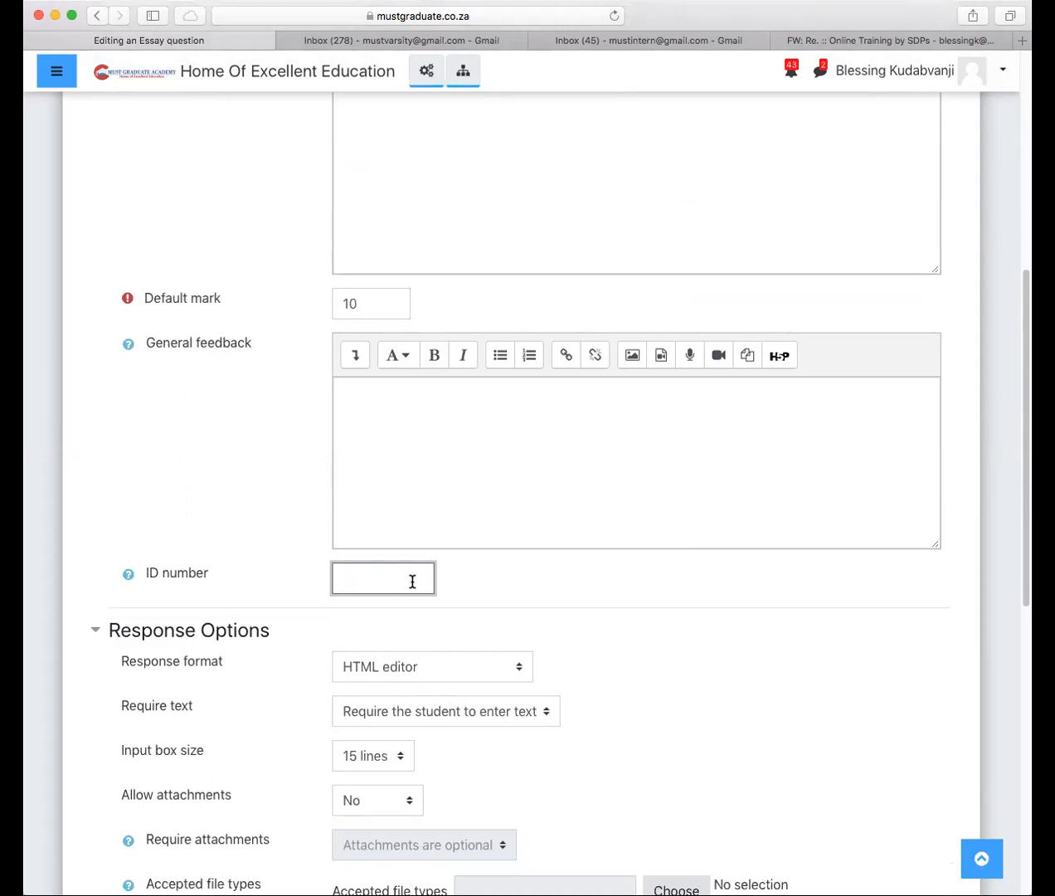
{"action": "type", "text": "ks02-08:1"}
- Choose HTML editor as the essay question's response format and require the student to enter text
{"action": "left_click_drag", "start_coordinate": [1026, 448], "coordinate": [1028, 577]}
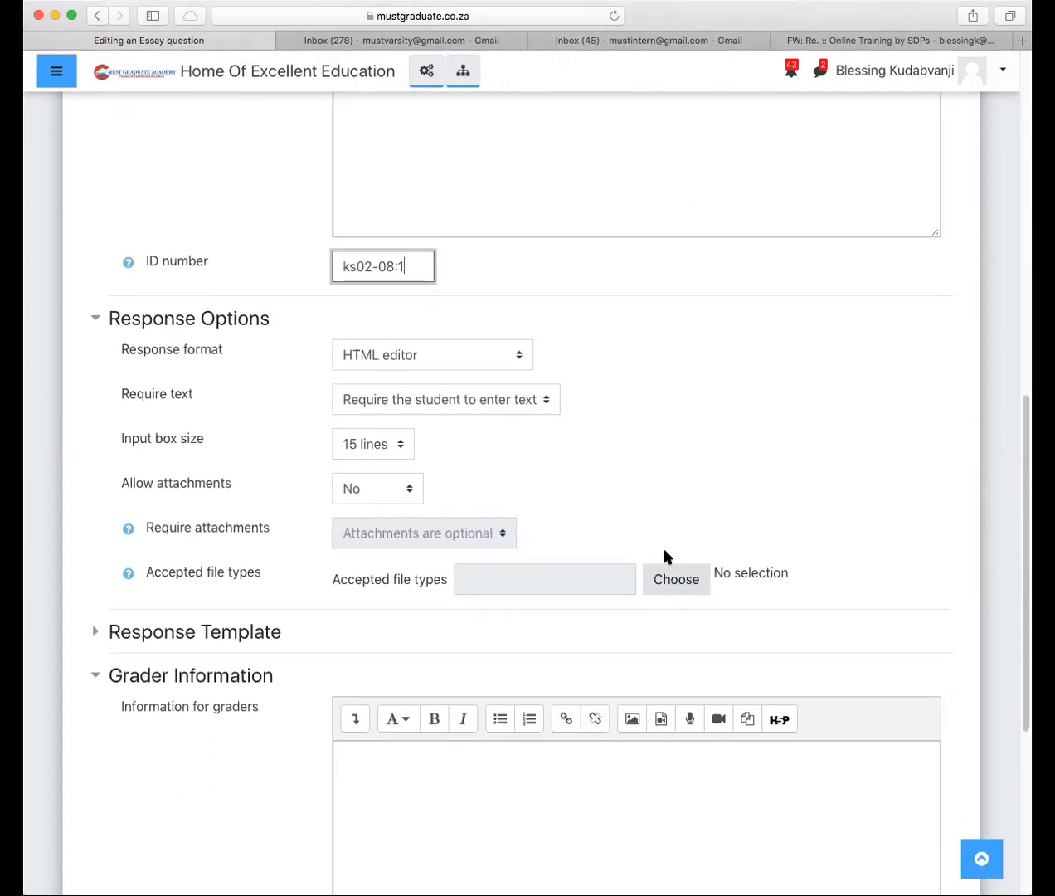
{"action": "left_click", "coordinate": [430, 362]}
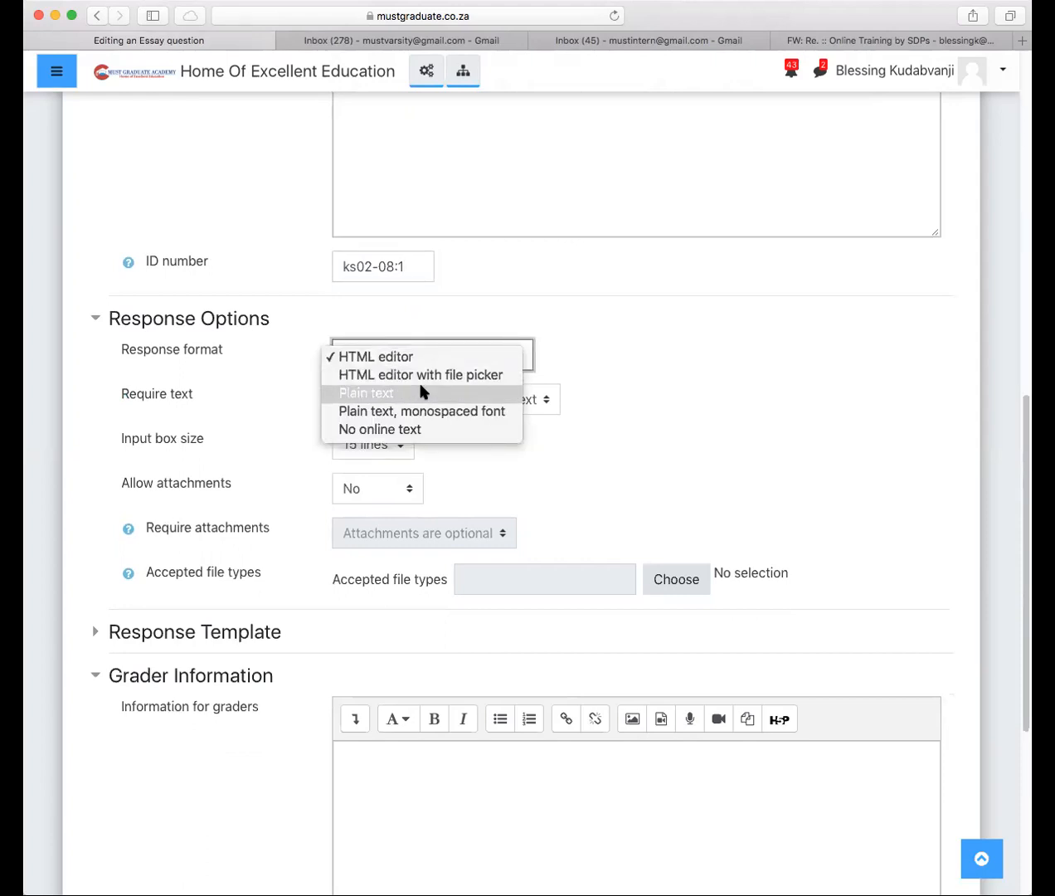
{"action": "left_click", "coordinate": [414, 358]}
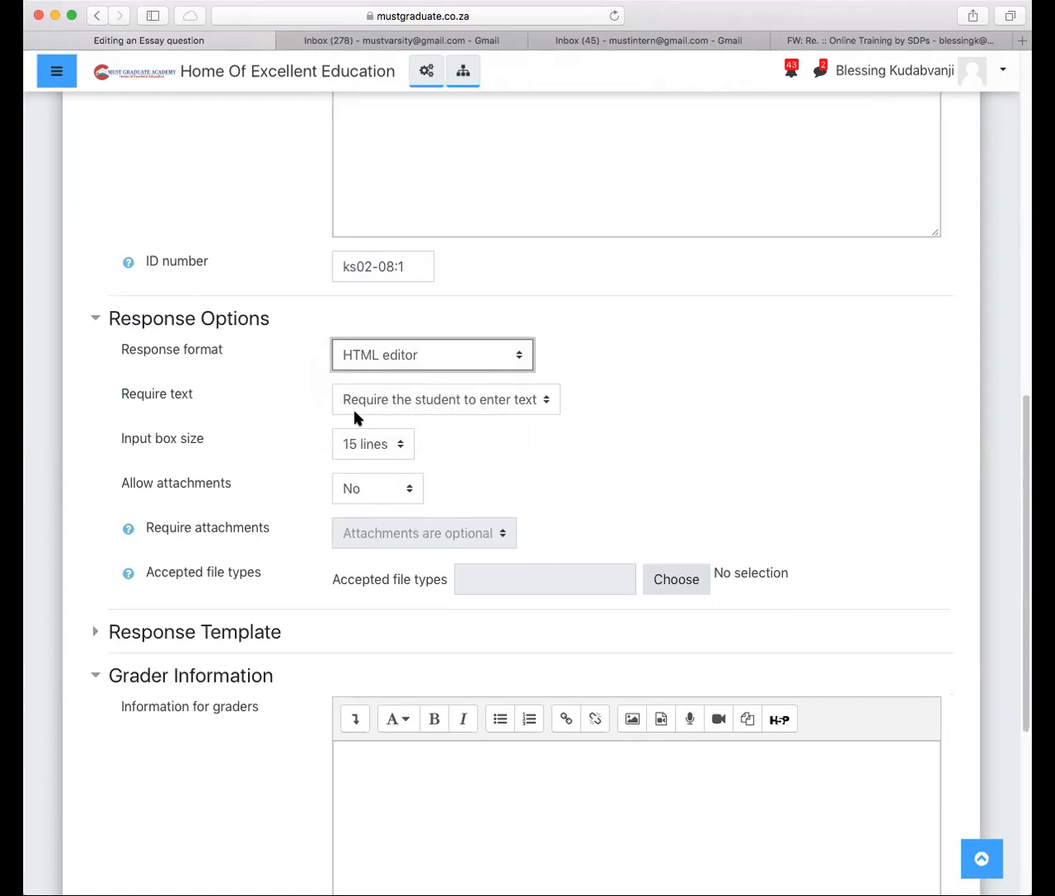
{"action": "scroll", "coordinate": [427, 415], "scroll_direction": "up", "scroll_amount": 1}
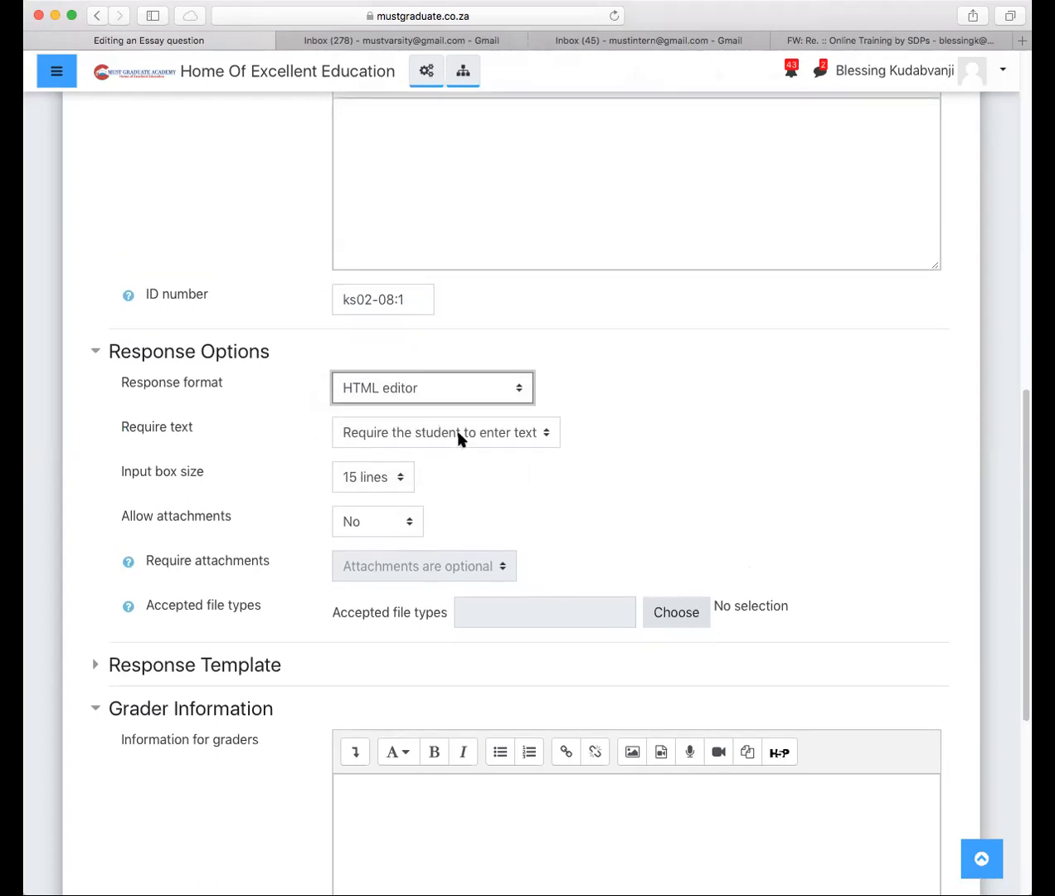
{"action": "left_click", "coordinate": [459, 437]}
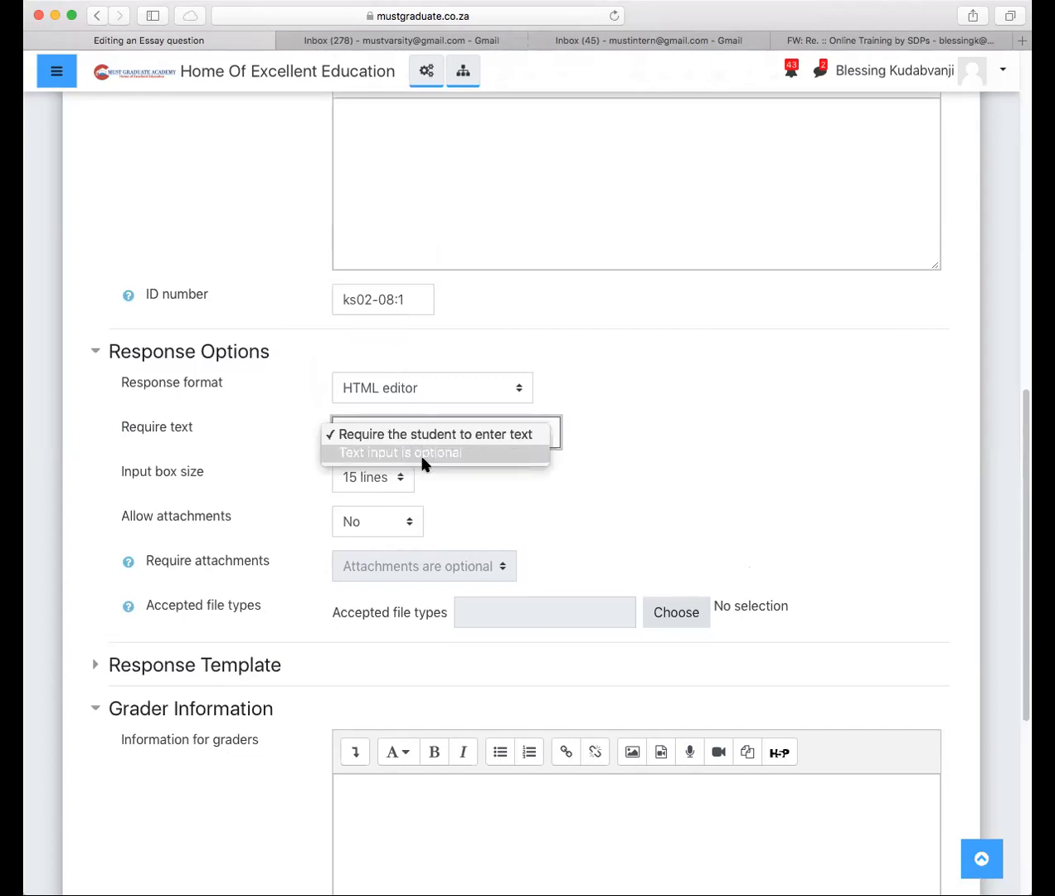
{"action": "scroll", "coordinate": [421, 458], "scroll_direction": "down", "scroll_amount": 1}
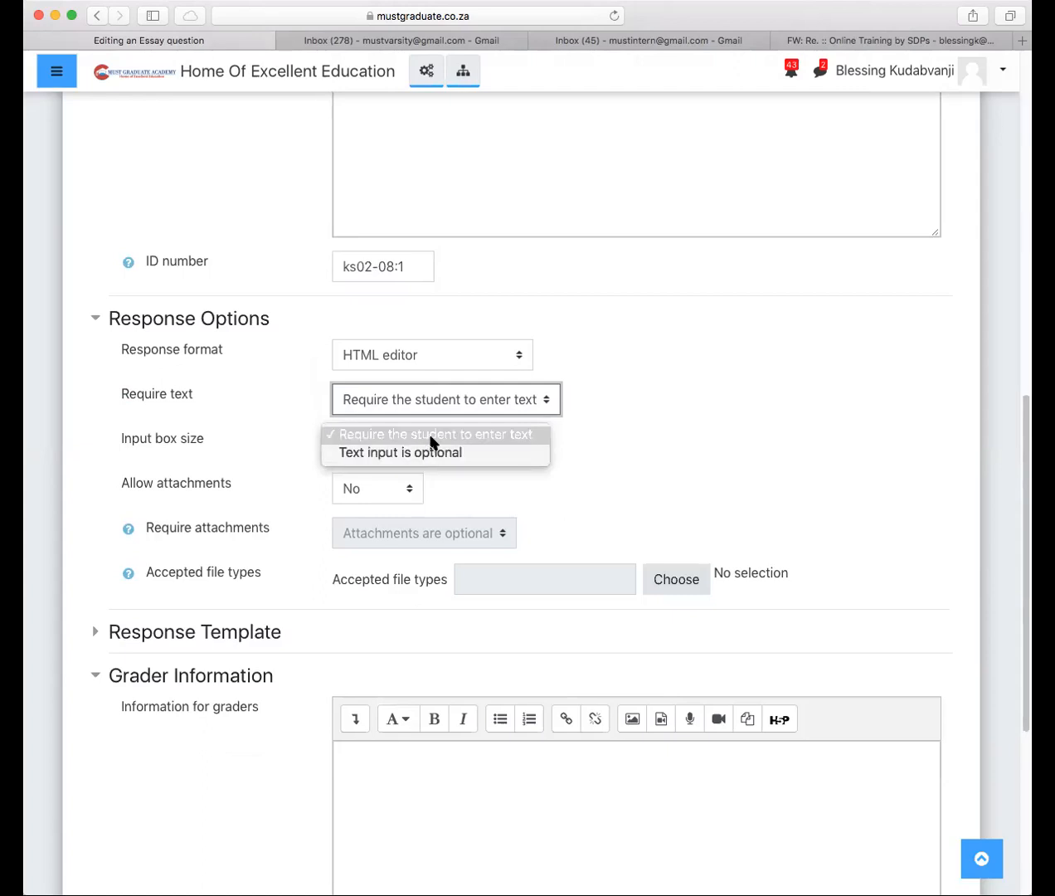
{"action": "left_click", "coordinate": [429, 437]}
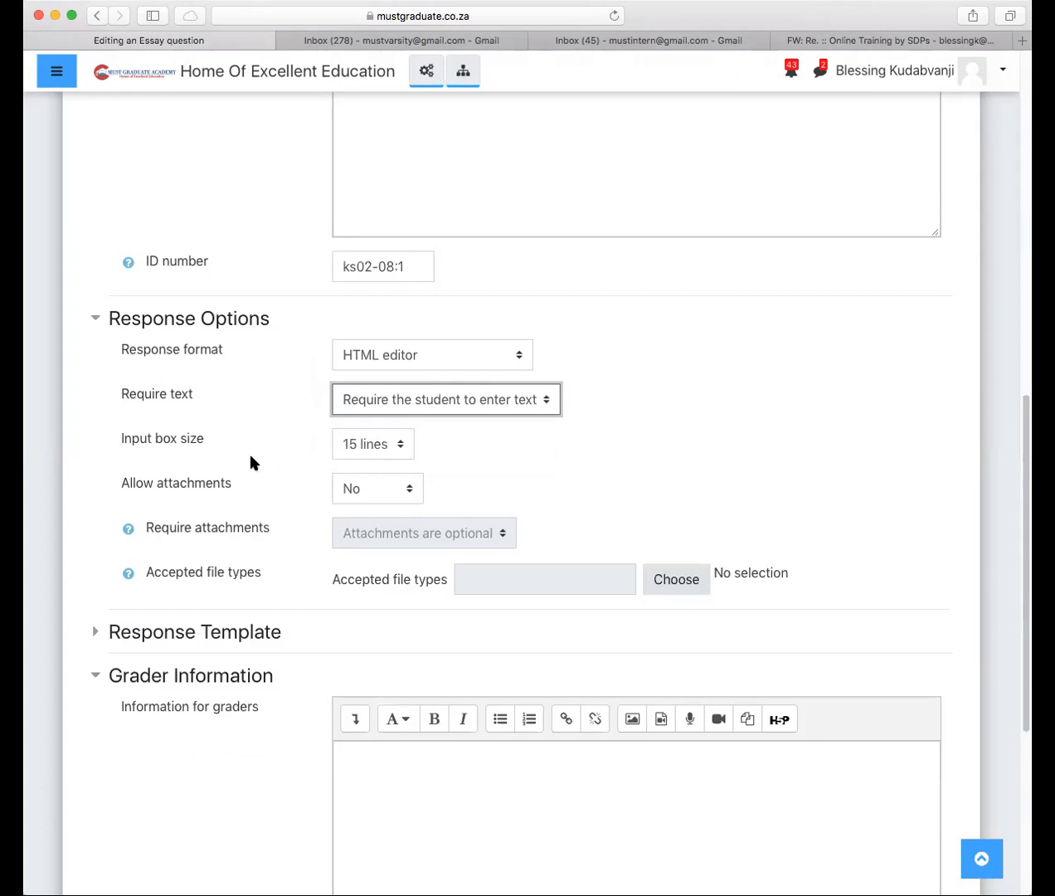
- Set the input box size to 20 lines and collapse the Response Options section
{"action": "left_click", "coordinate": [365, 449]}
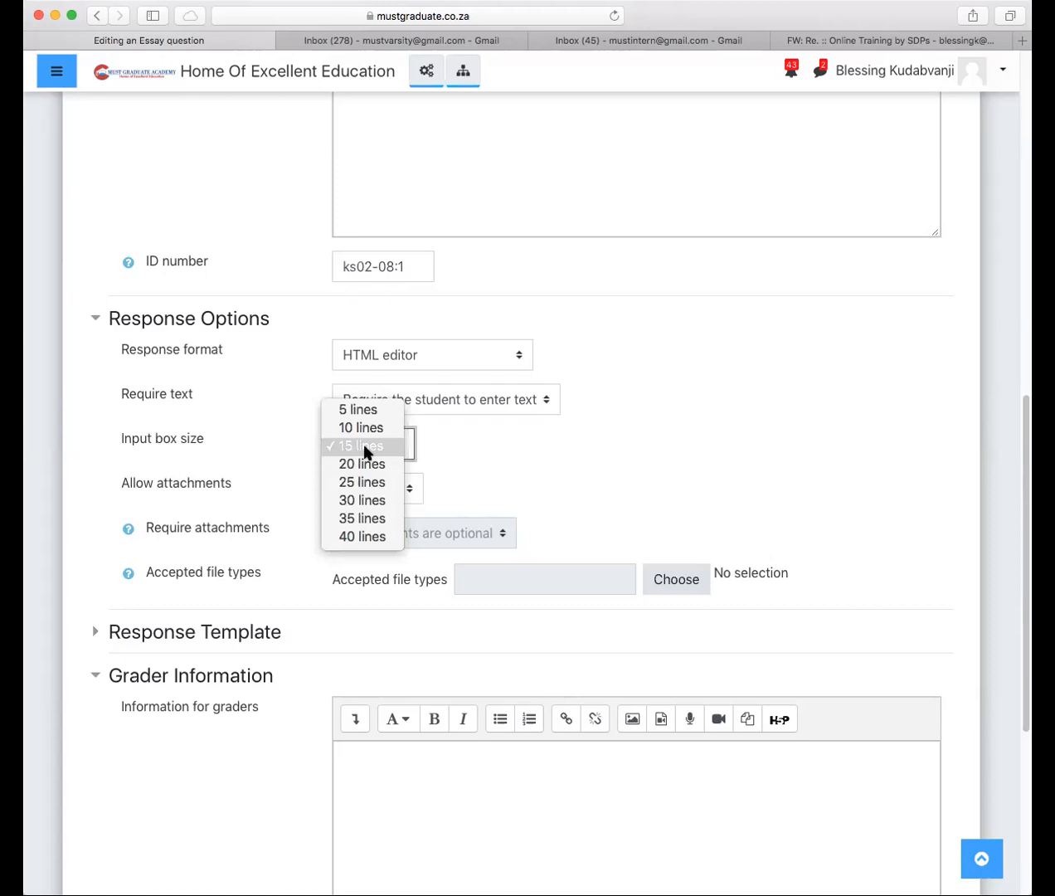
{"action": "left_click", "coordinate": [359, 469]}
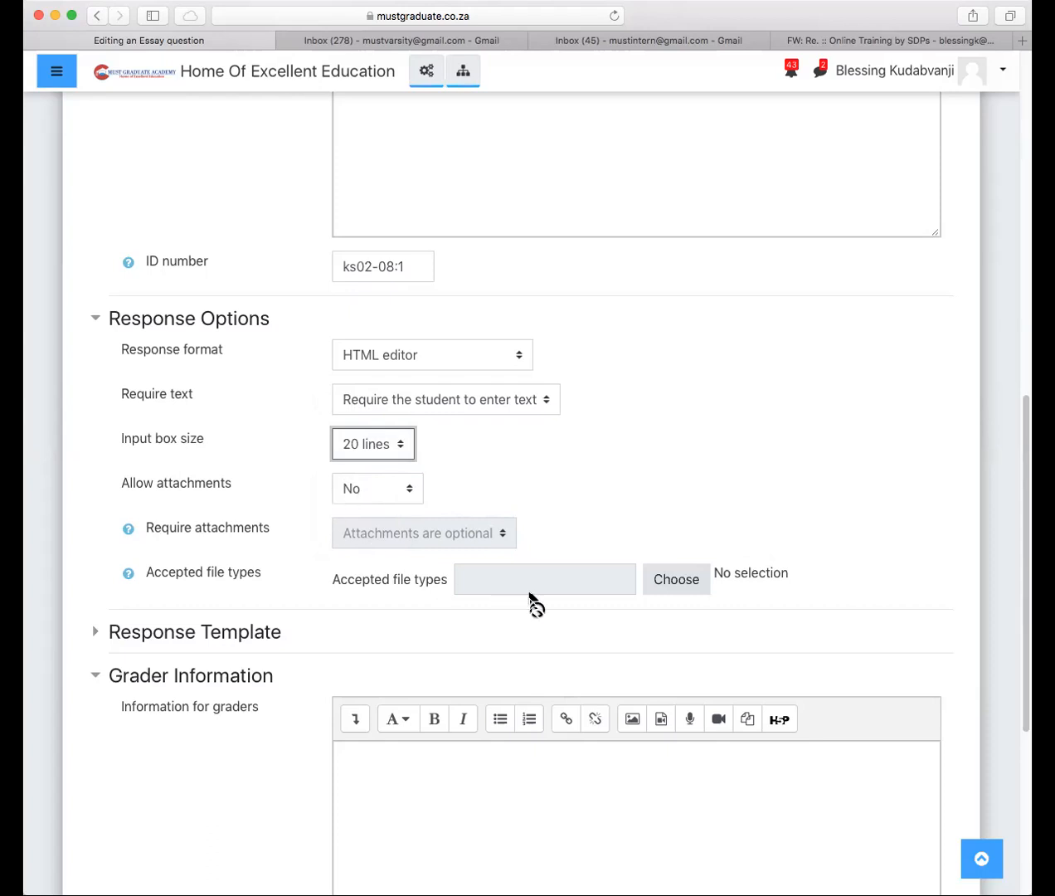
{"action": "left_click", "coordinate": [96, 322]}
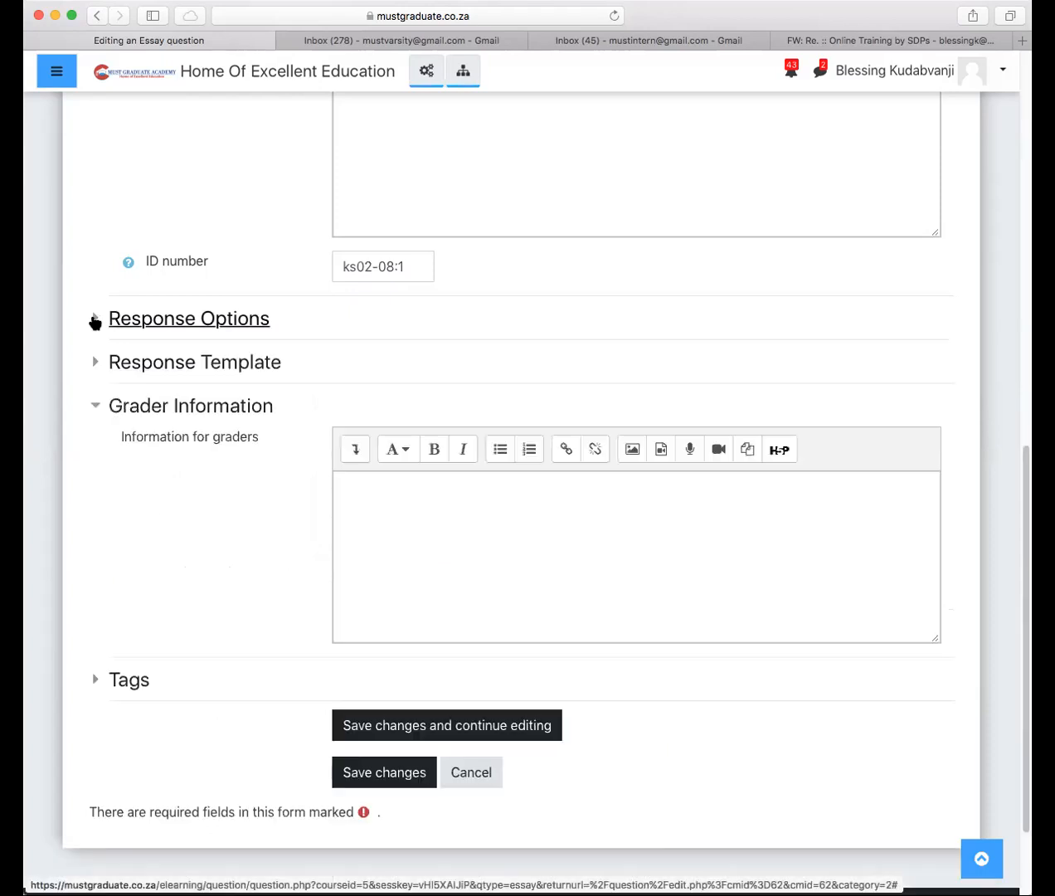
- Expand the Response Template section and paste "Describe what is meant by culture and cultural practices" into the information for graders
{"action": "left_click", "coordinate": [96, 363]}
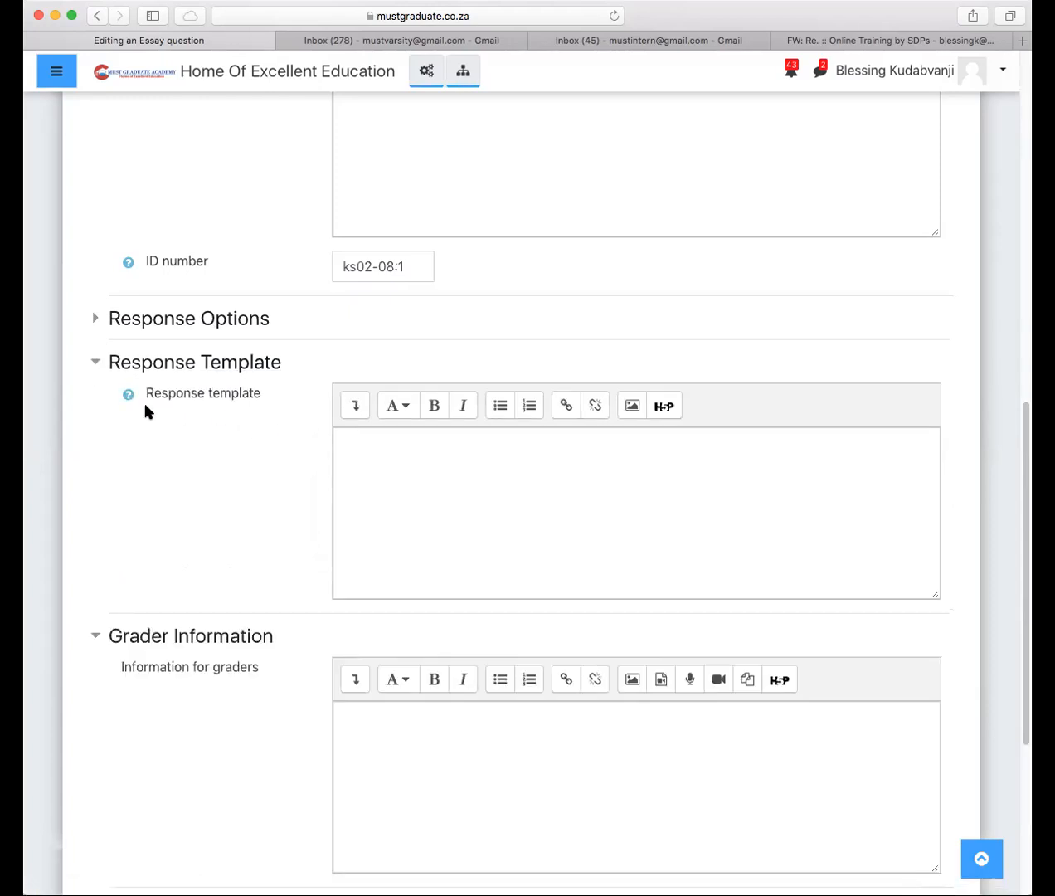
{"action": "left_click", "coordinate": [349, 726]}
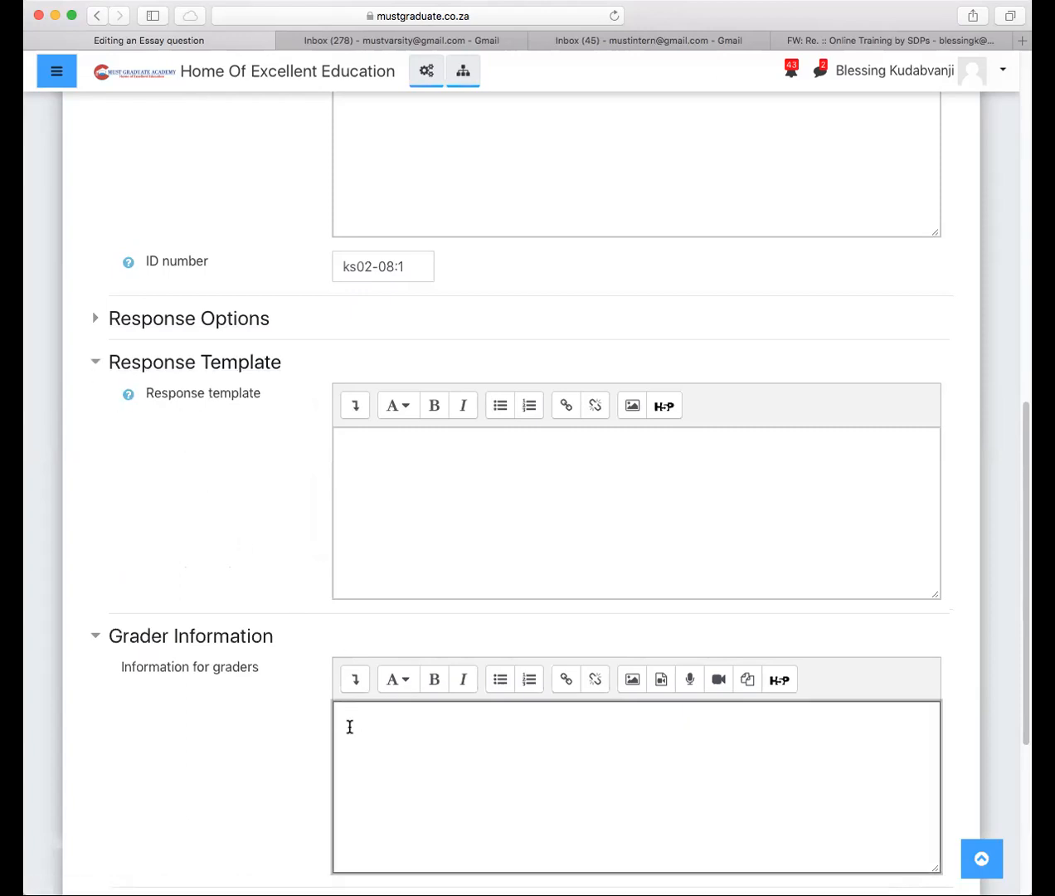
{"action": "type", "text": "Describe what is meant by culture and cultural practices"}
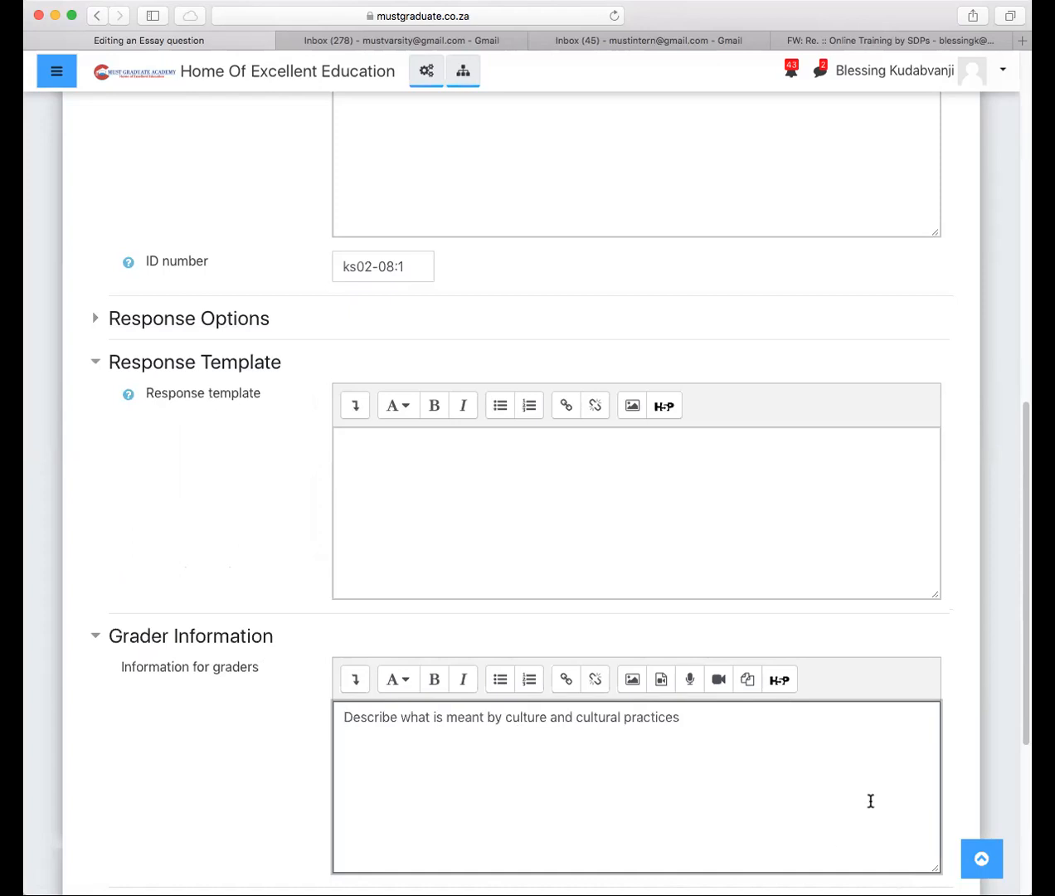
- Collapse the Response Template and Grader Information sections and save the essay question
{"action": "left_click", "coordinate": [97, 363]}
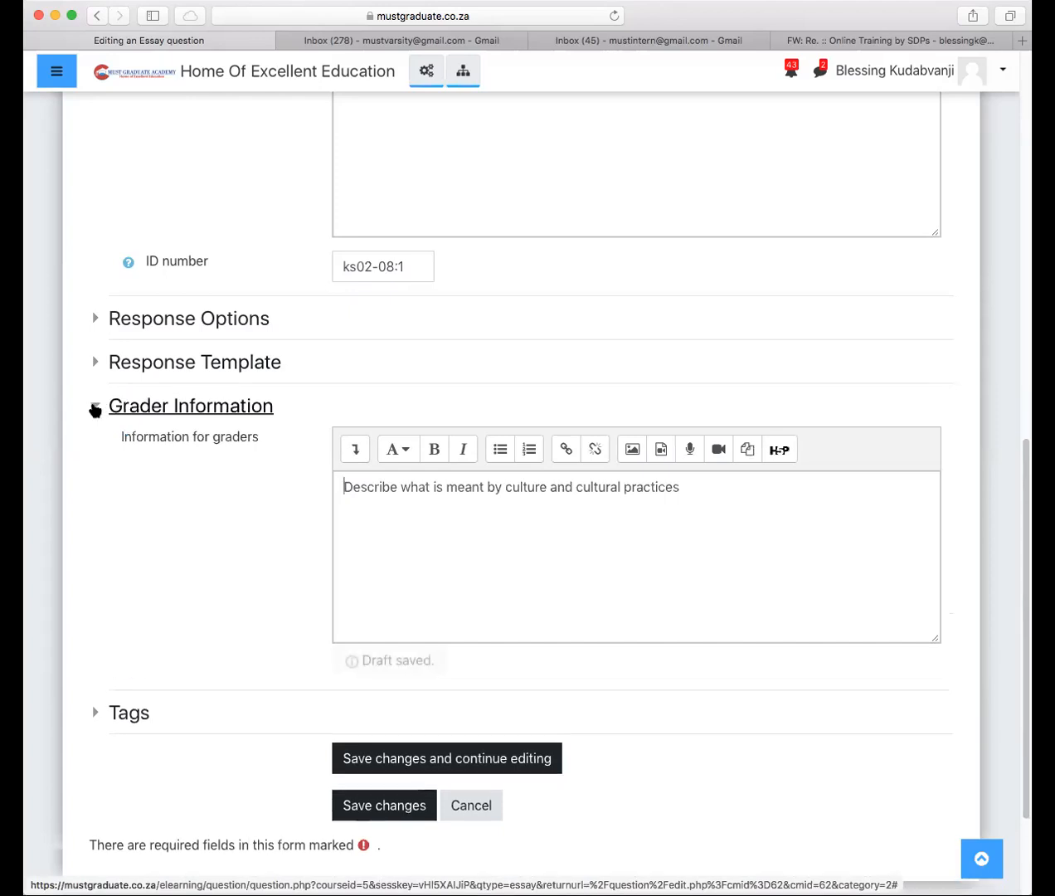
{"action": "left_click", "coordinate": [94, 409]}
{"action": "left_click", "coordinate": [361, 642]}
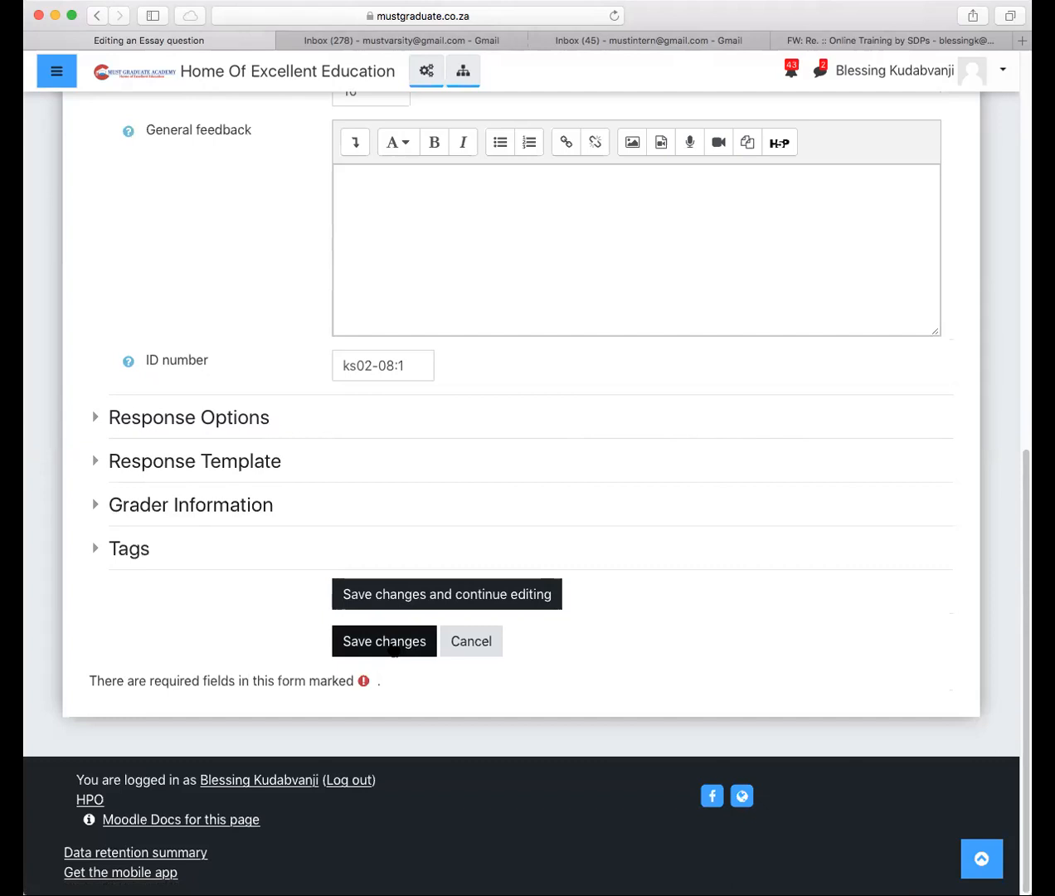
{"action": "left_click", "coordinate": [393, 651]}
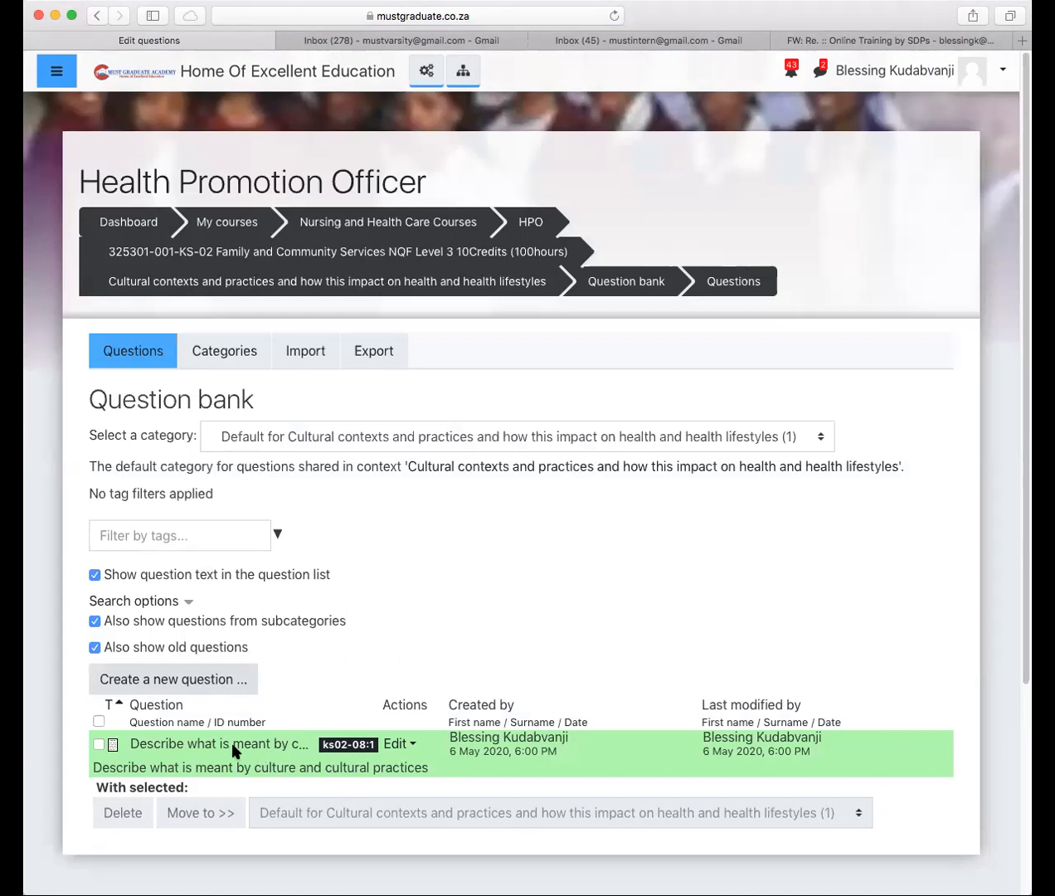
- Add a new question of type Essay to the question bank
{"action": "left_click", "coordinate": [188, 682]}
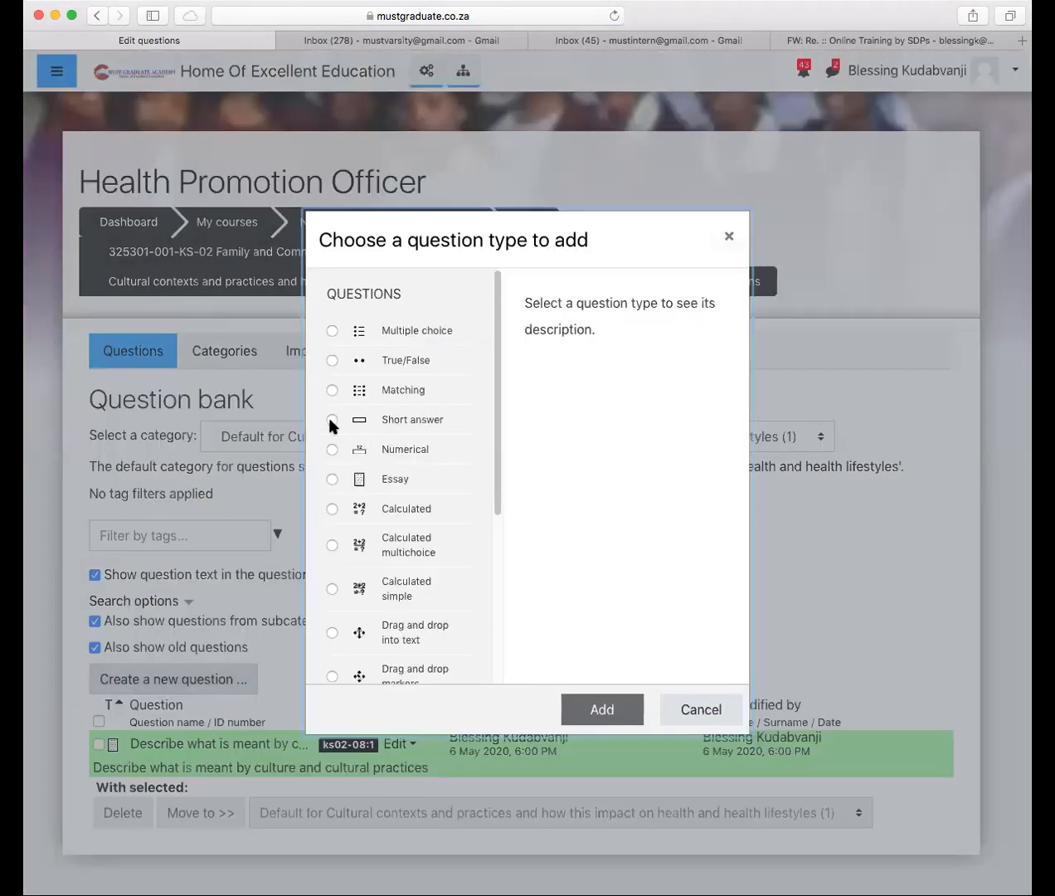
{"action": "left_click", "coordinate": [332, 479]}
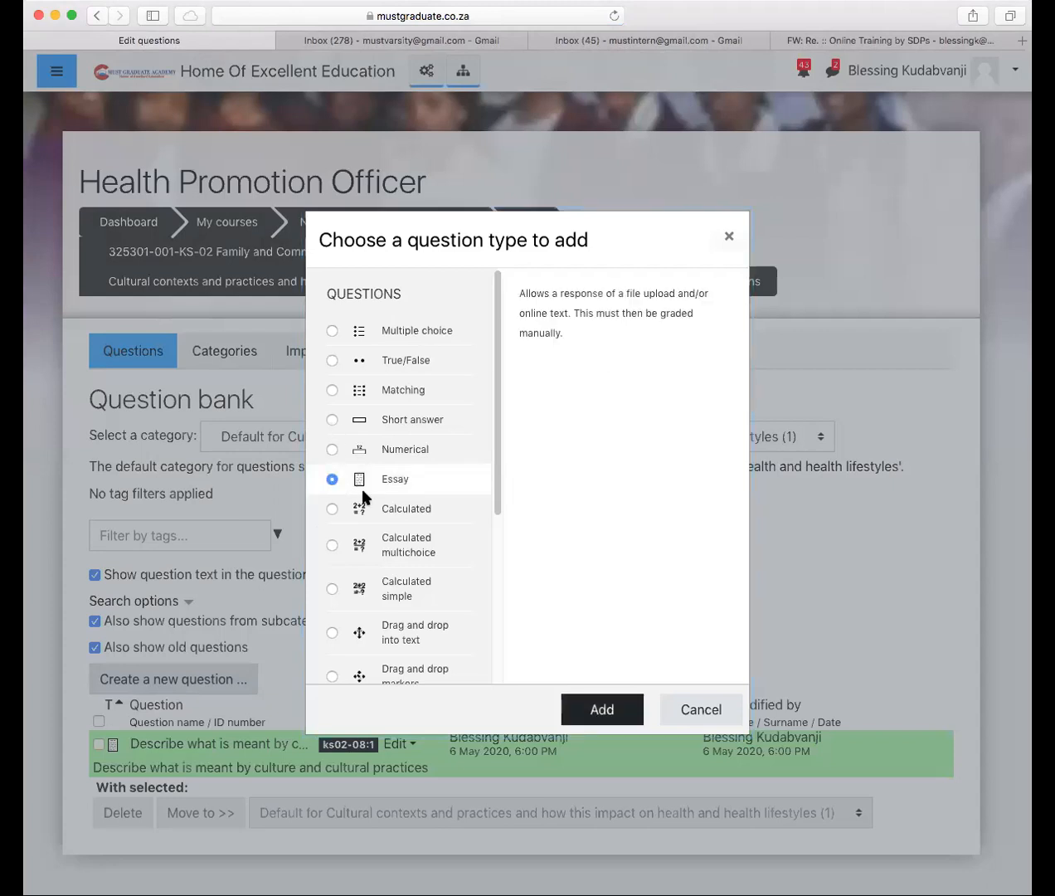
{"action": "left_click", "coordinate": [603, 711]}
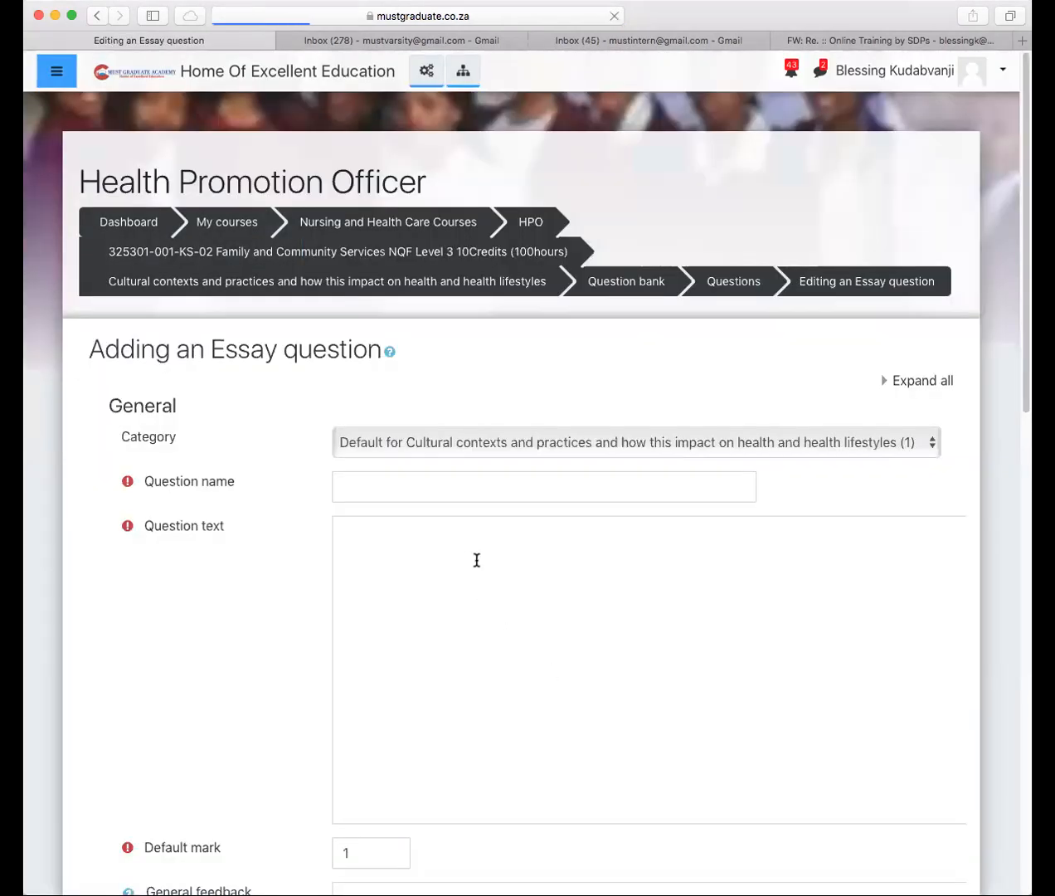
- Paste the "Describe the following :" question with its three points on culture as the question text, copied from the other application
{"action": "left_click", "coordinate": [474, 485]}
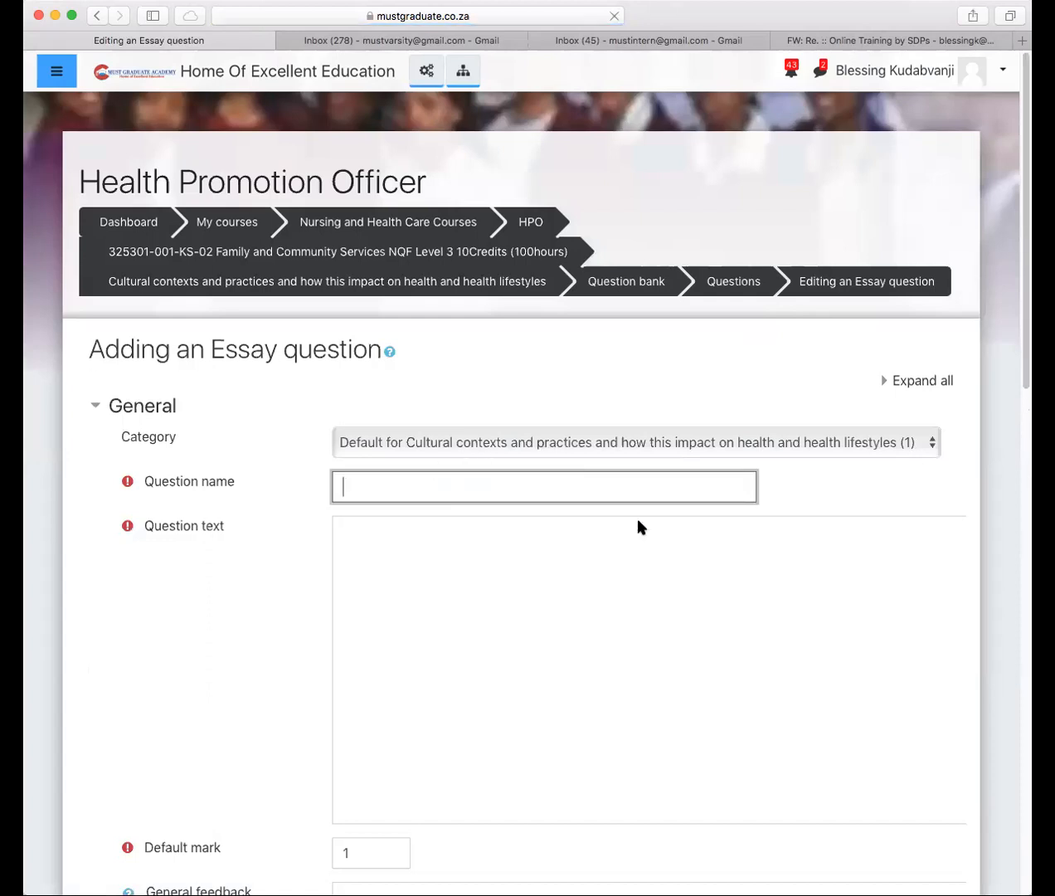
{"action": "left_click", "coordinate": [660, 530]}
{"action": "left_click", "coordinate": [627, 496]}
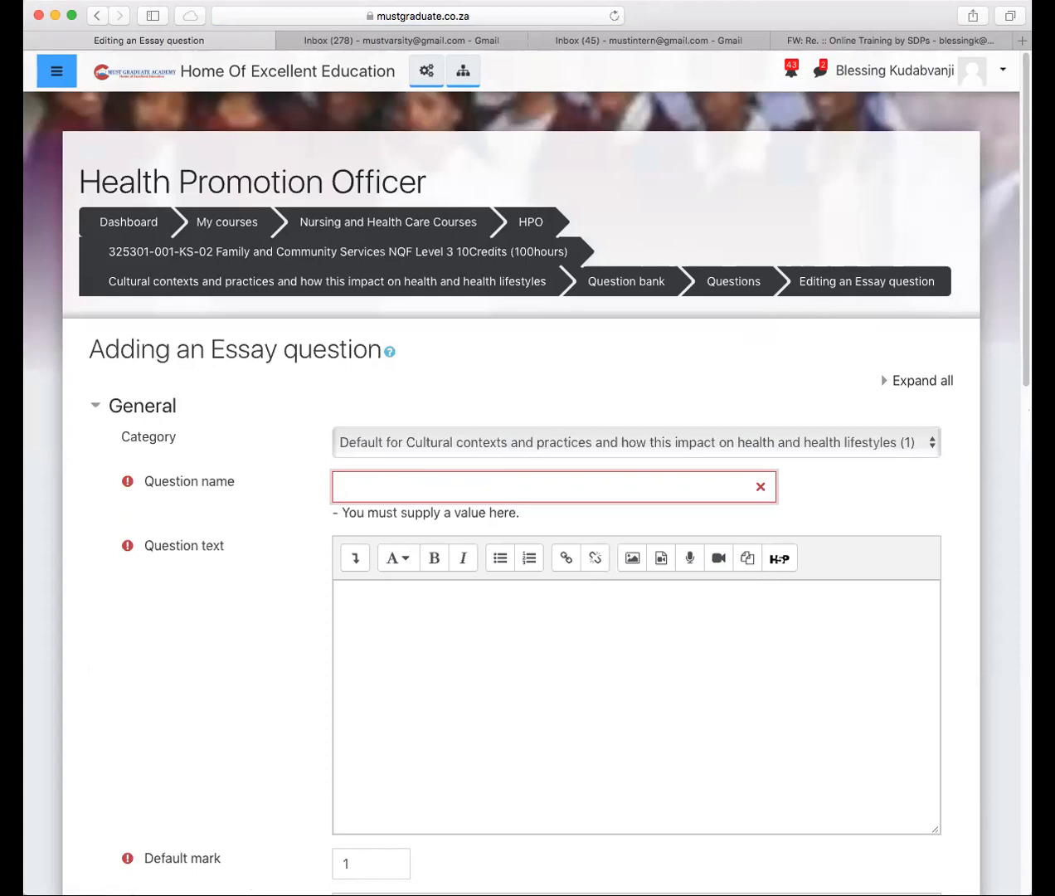
{"action": "key", "text": "super+Tab"}
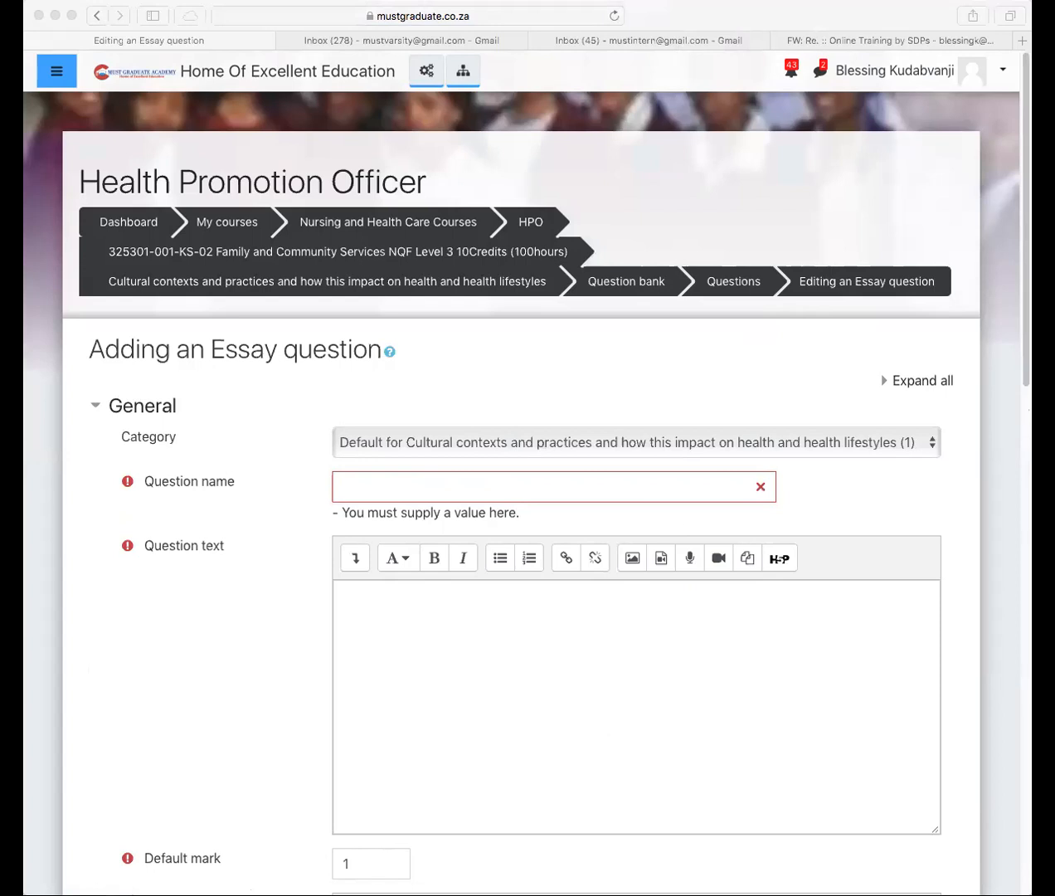
{"action": "left_click", "coordinate": [429, 619]}
{"action": "left_click", "coordinate": [425, 600]}
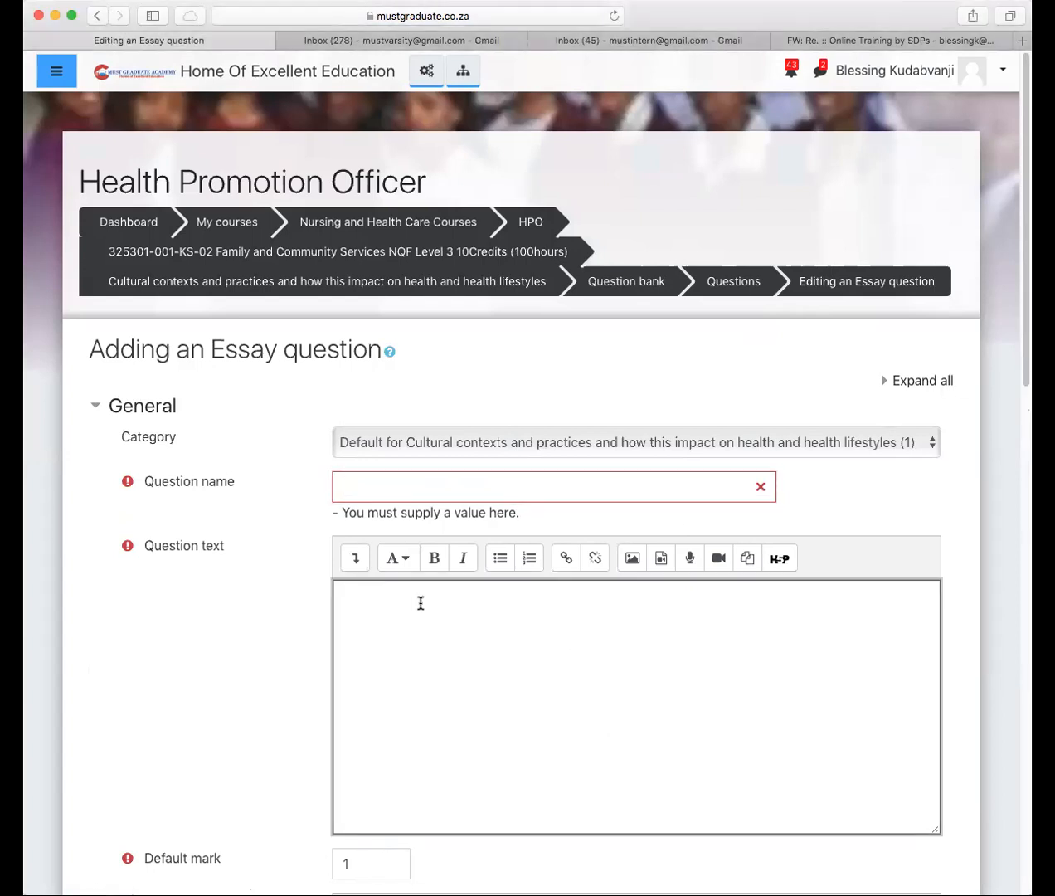
{"action": "type", "text": "Describe the following : -Existence of different culture -Impact of cultural practices on health -Rights of communities to exercise their cultural preferences"}
- Copy "Describe the following" from the question text into the question name
{"action": "left_click_drag", "start_coordinate": [478, 596], "coordinate": [323, 596]}
{"action": "key", "text": "super+c"}
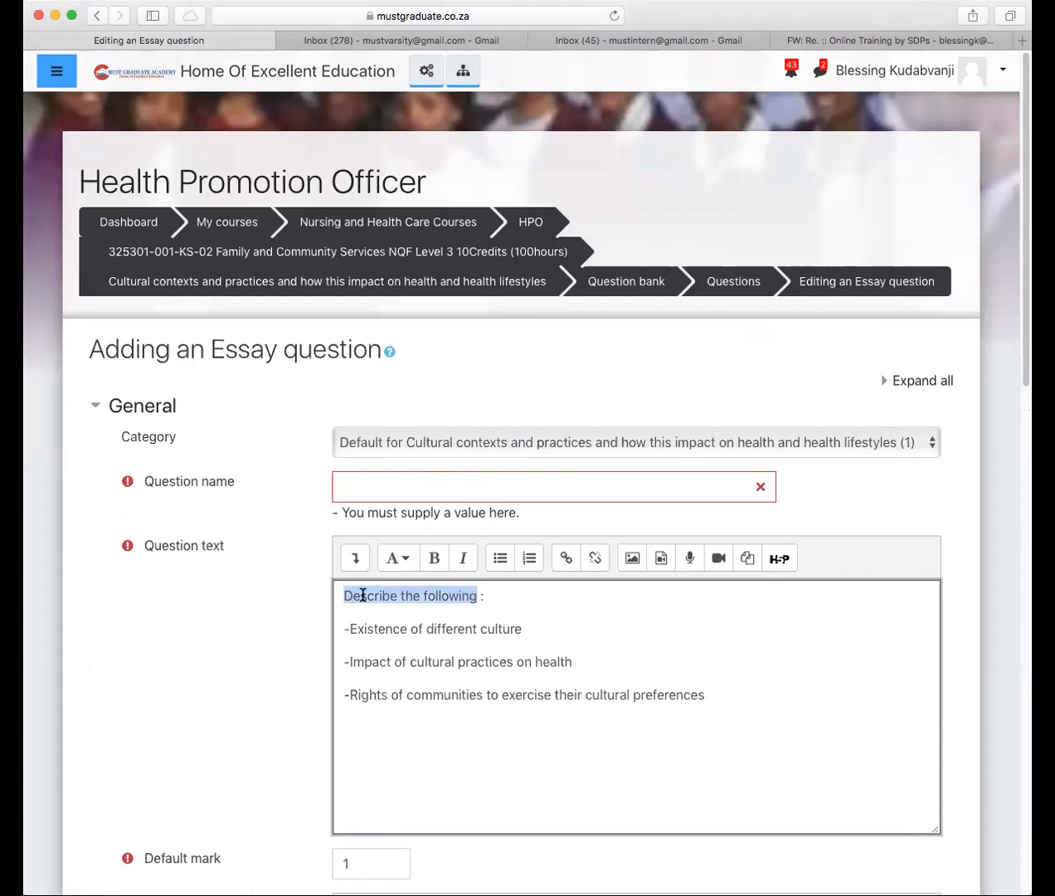
{"action": "left_click", "coordinate": [409, 493]}
{"action": "key", "text": "super+v"}
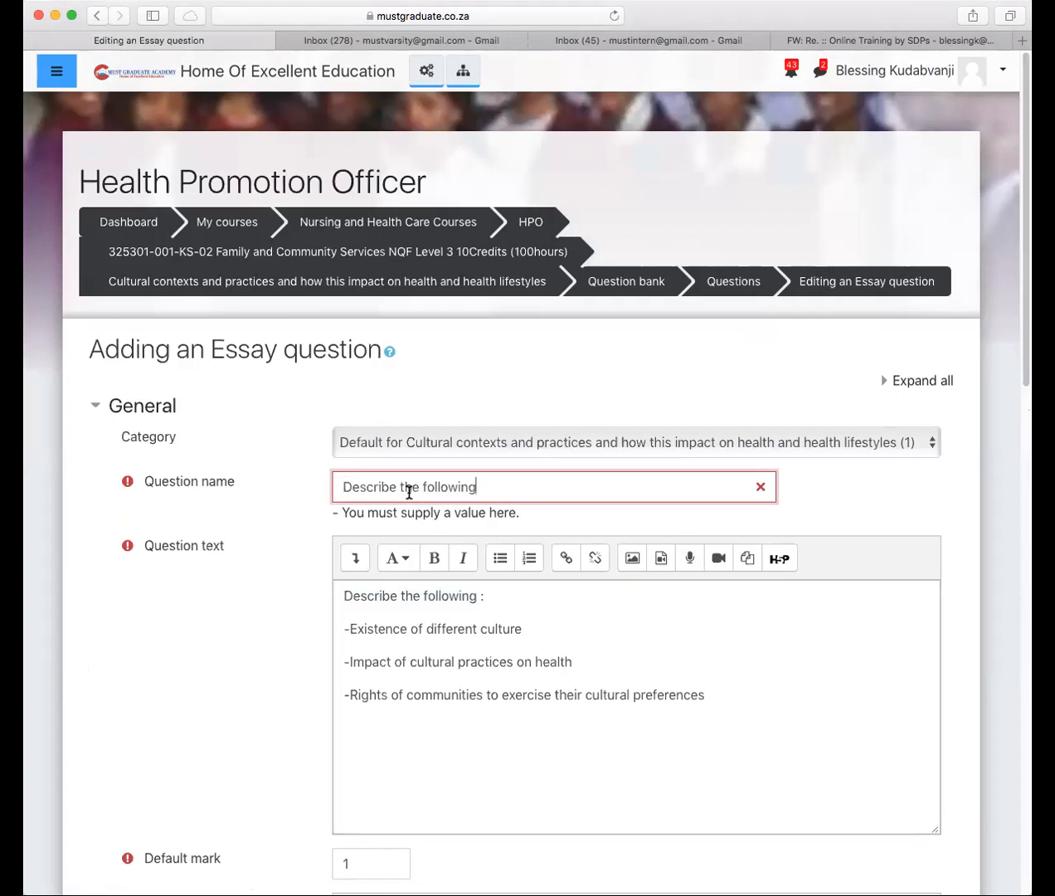
- Delete the "Describe the following :" line from the question text, keeping only the three listed points
{"action": "left_click_drag", "start_coordinate": [352, 585], "coordinate": [323, 571]}
{"action": "left_click", "coordinate": [477, 576]}
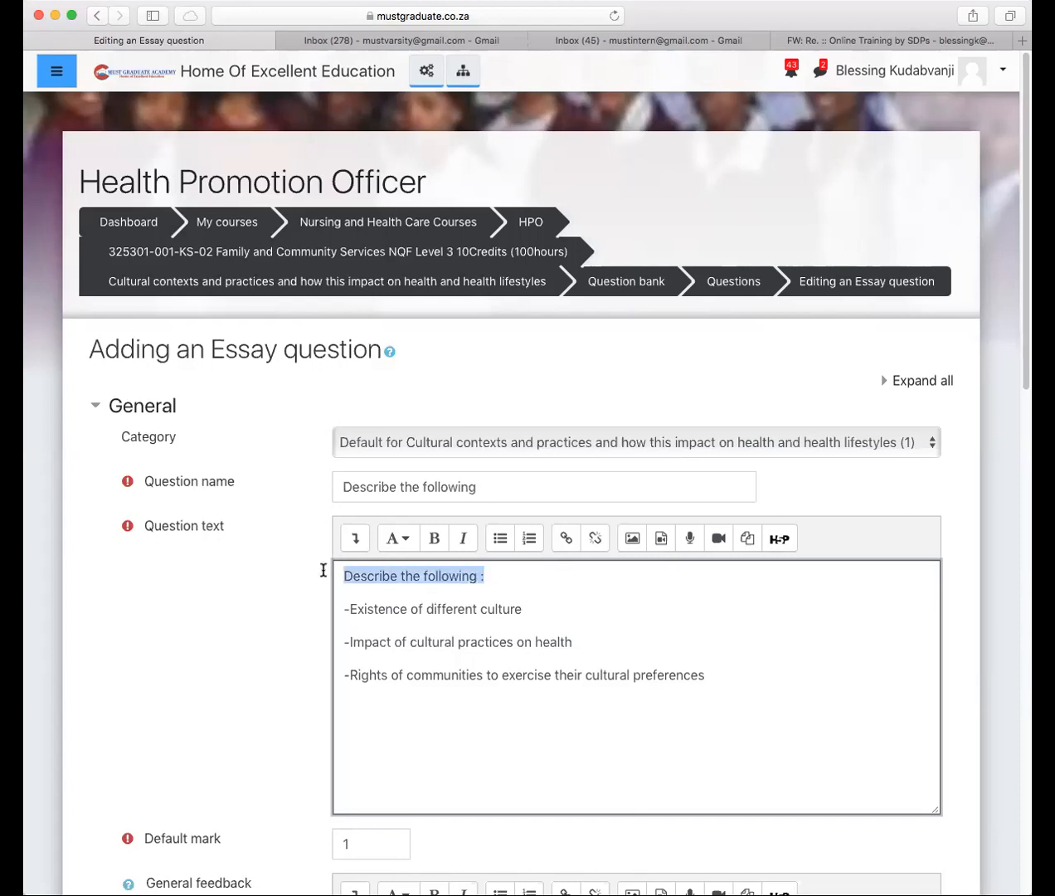
{"action": "key", "text": "BackSpace"}
{"action": "key", "text": "BackSpace"}
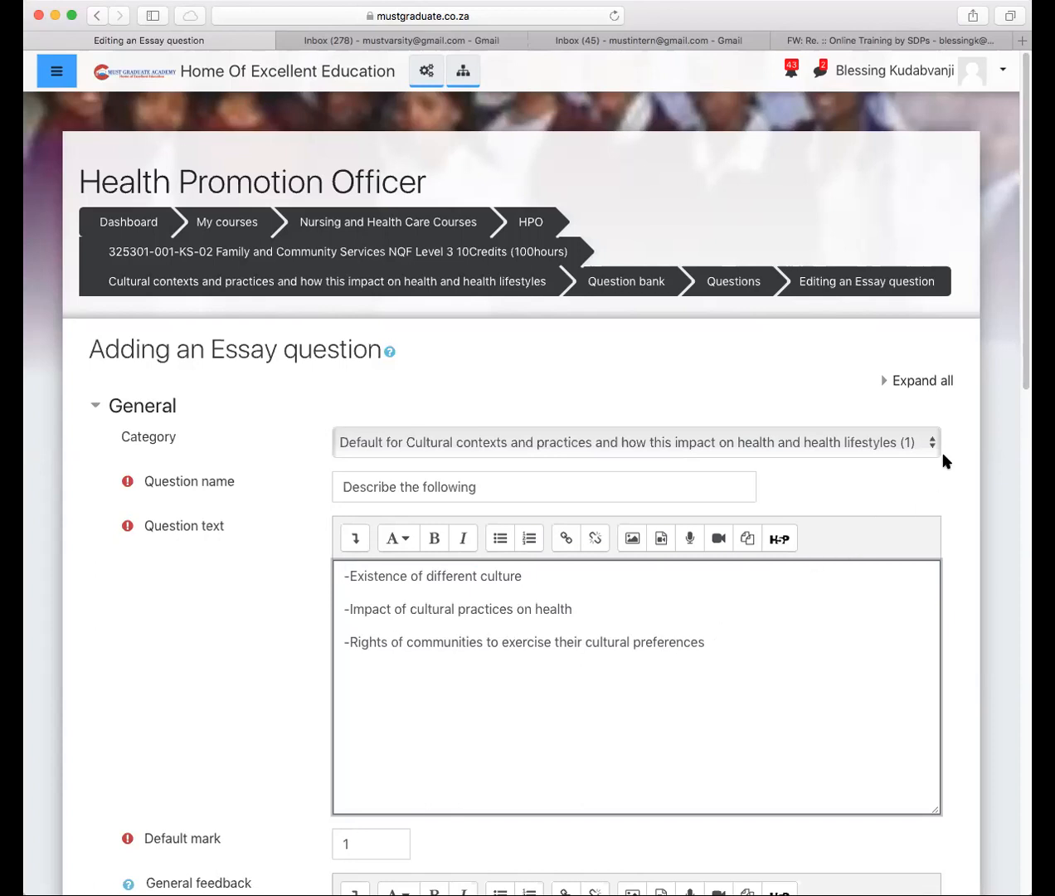
- Set the new essay question's default mark to 15
{"action": "scroll", "coordinate": [1026, 336], "scroll_direction": "down", "scroll_amount": 5}
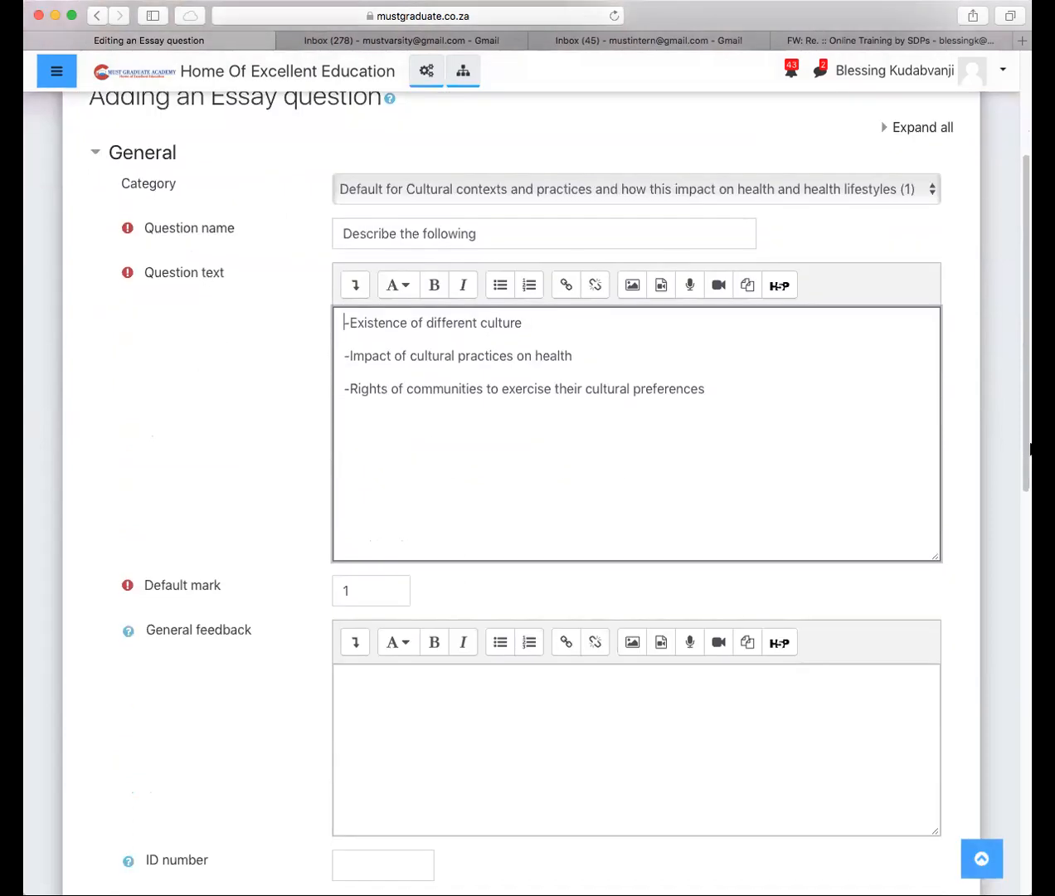
{"action": "double_click", "coordinate": [343, 590]}
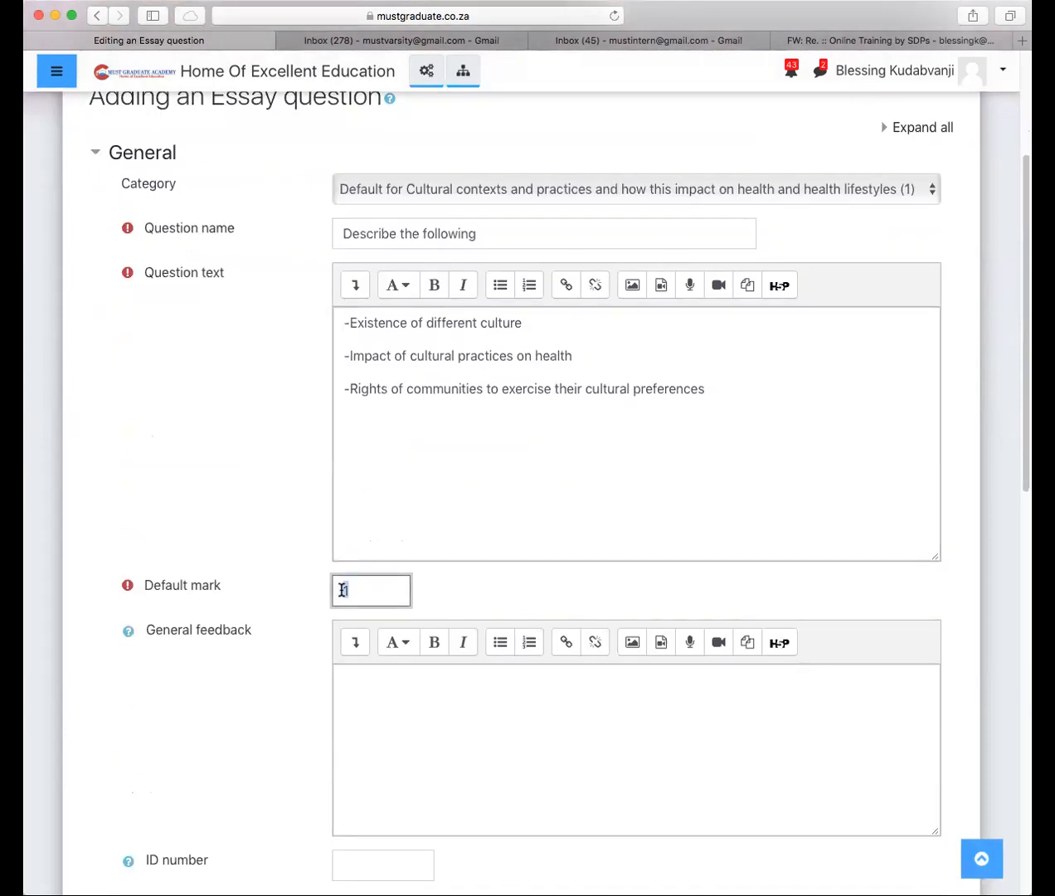
{"action": "type", "text": "15"}
- Enter ks02-08:2 as the new essay question's ID number
{"action": "left_click_drag", "start_coordinate": [1022, 396], "coordinate": [1021, 542]}
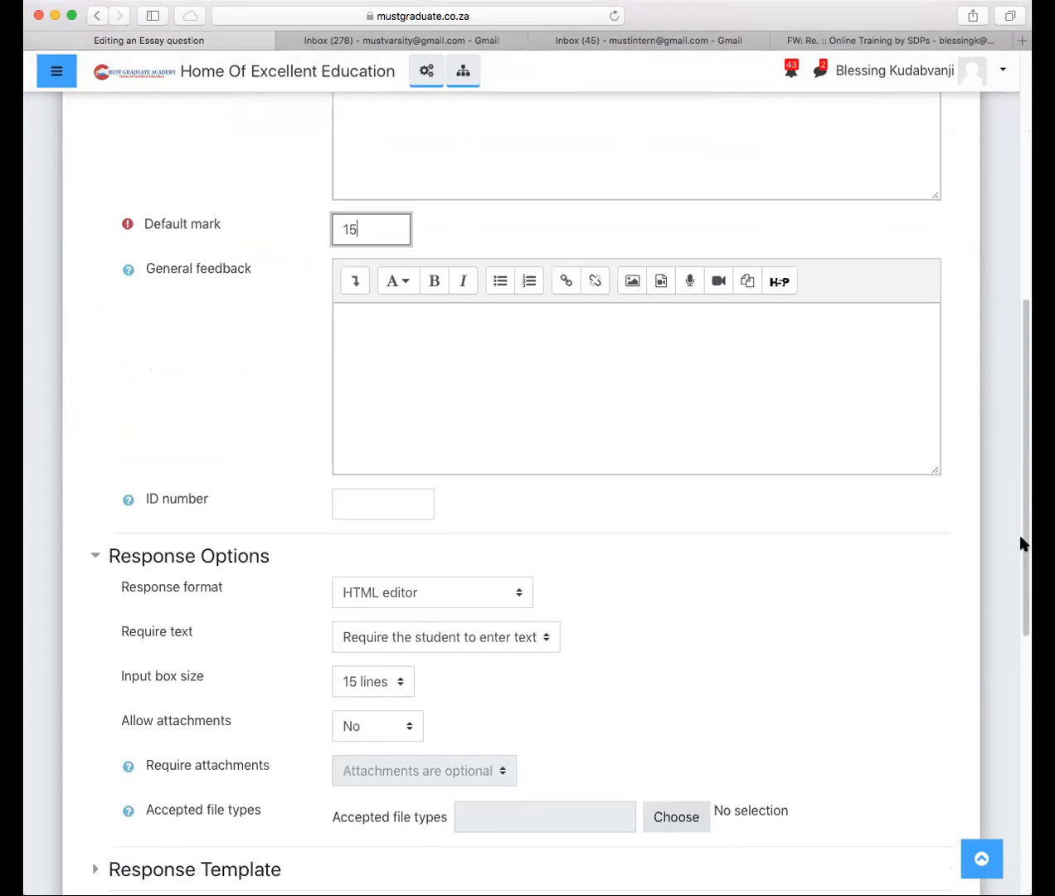
{"action": "left_click", "coordinate": [397, 510]}
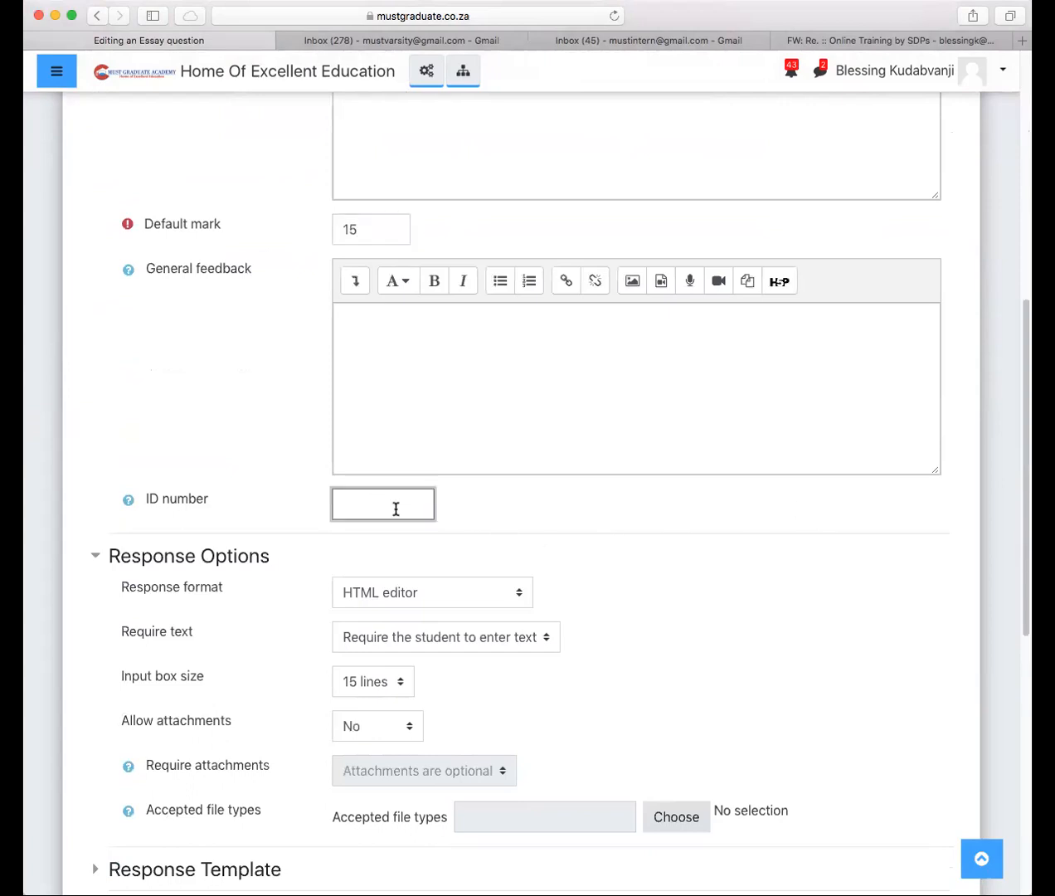
{"action": "type", "text": "ks02-08"}
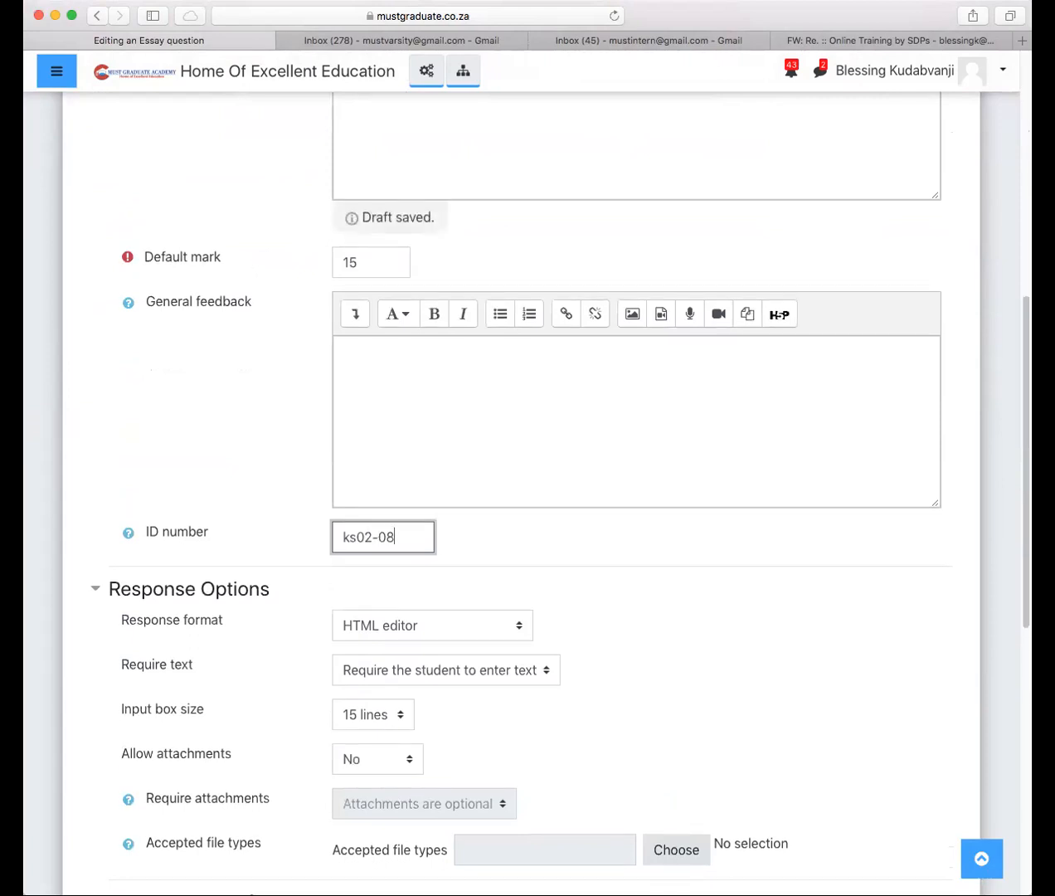
{"action": "type", "text": ":"}
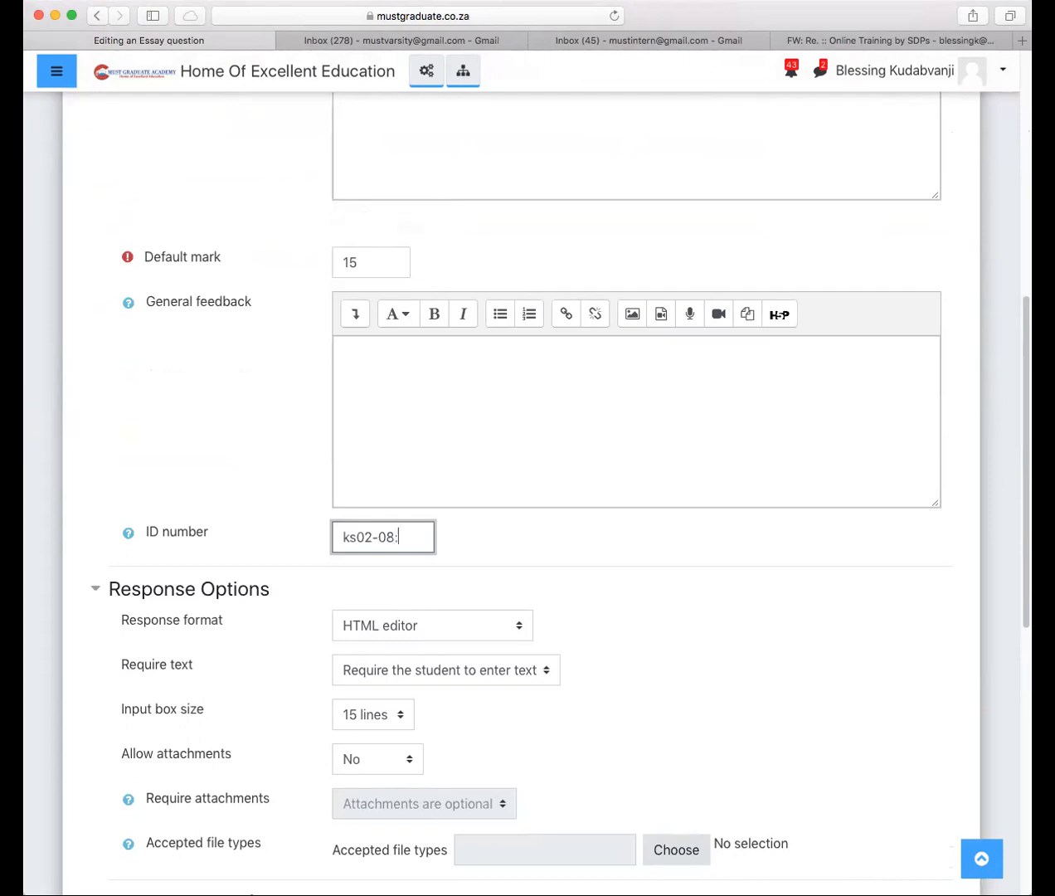
{"action": "type", "text": "2"}
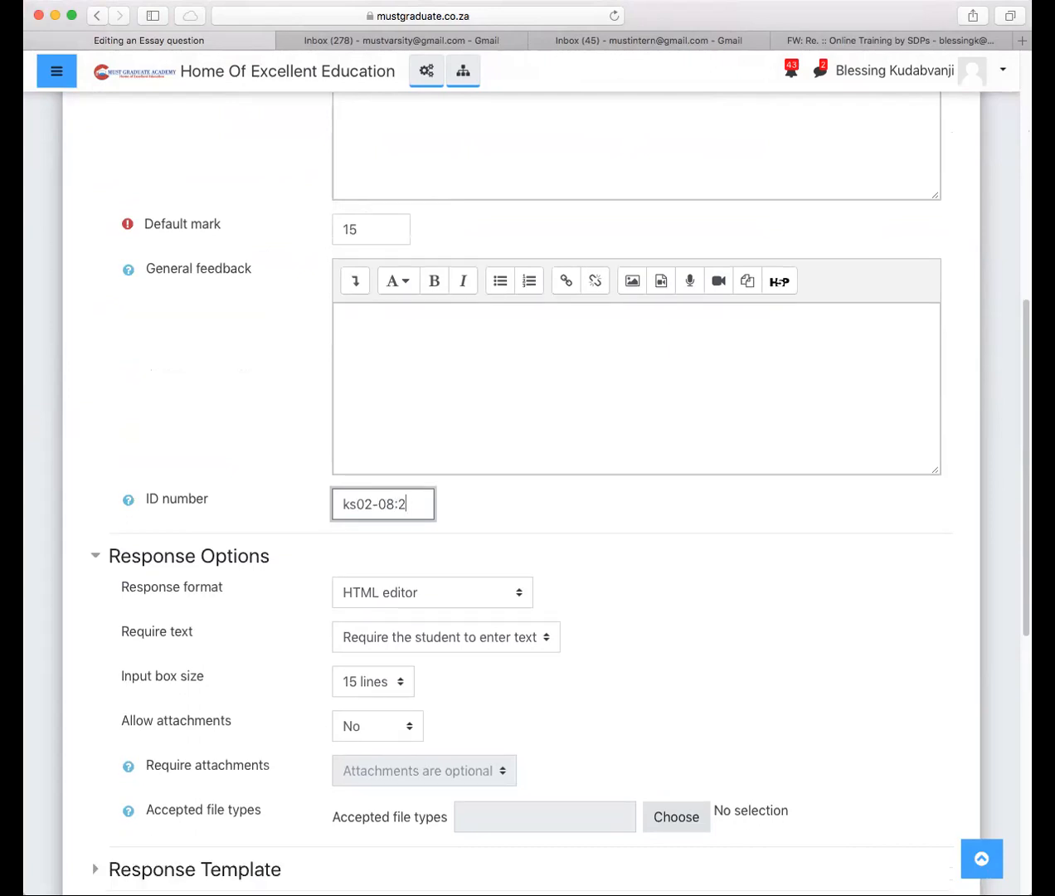
- Set the input box size of the essay question ks02-08:2 to 30 lines
{"action": "left_click", "coordinate": [370, 682]}
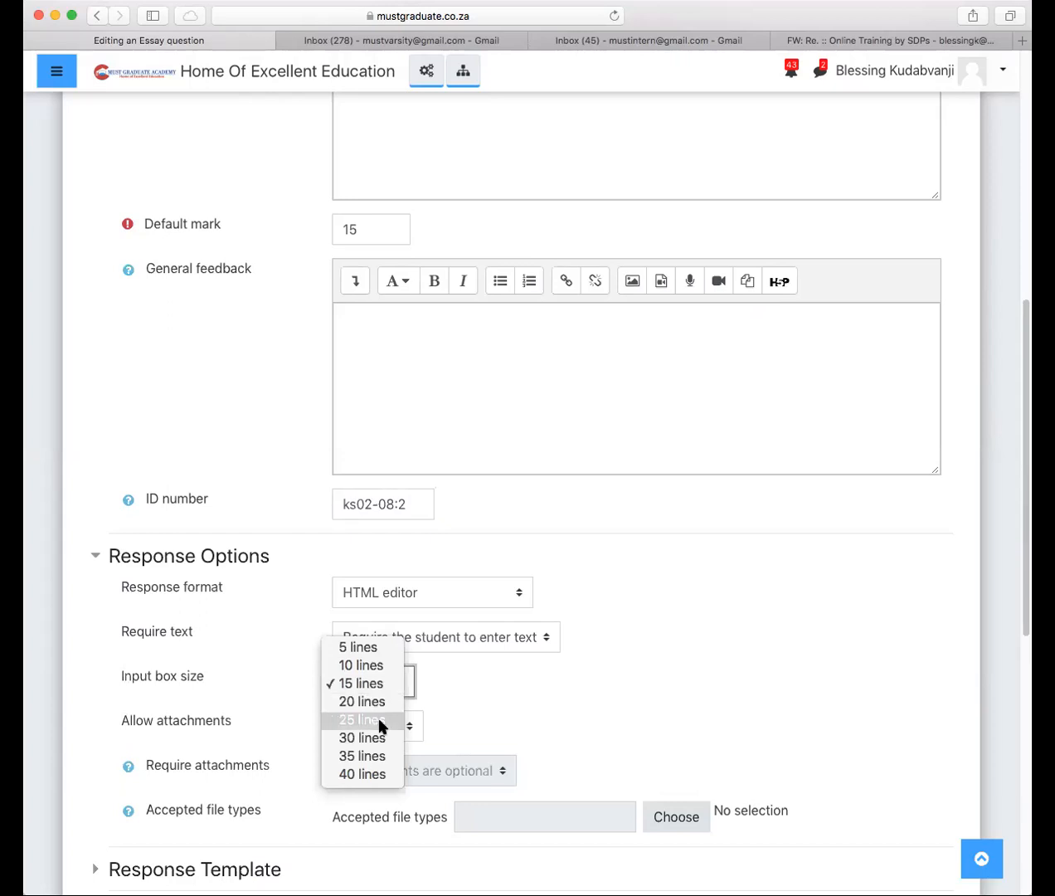
{"action": "left_click", "coordinate": [382, 727]}
{"action": "left_click", "coordinate": [380, 693]}
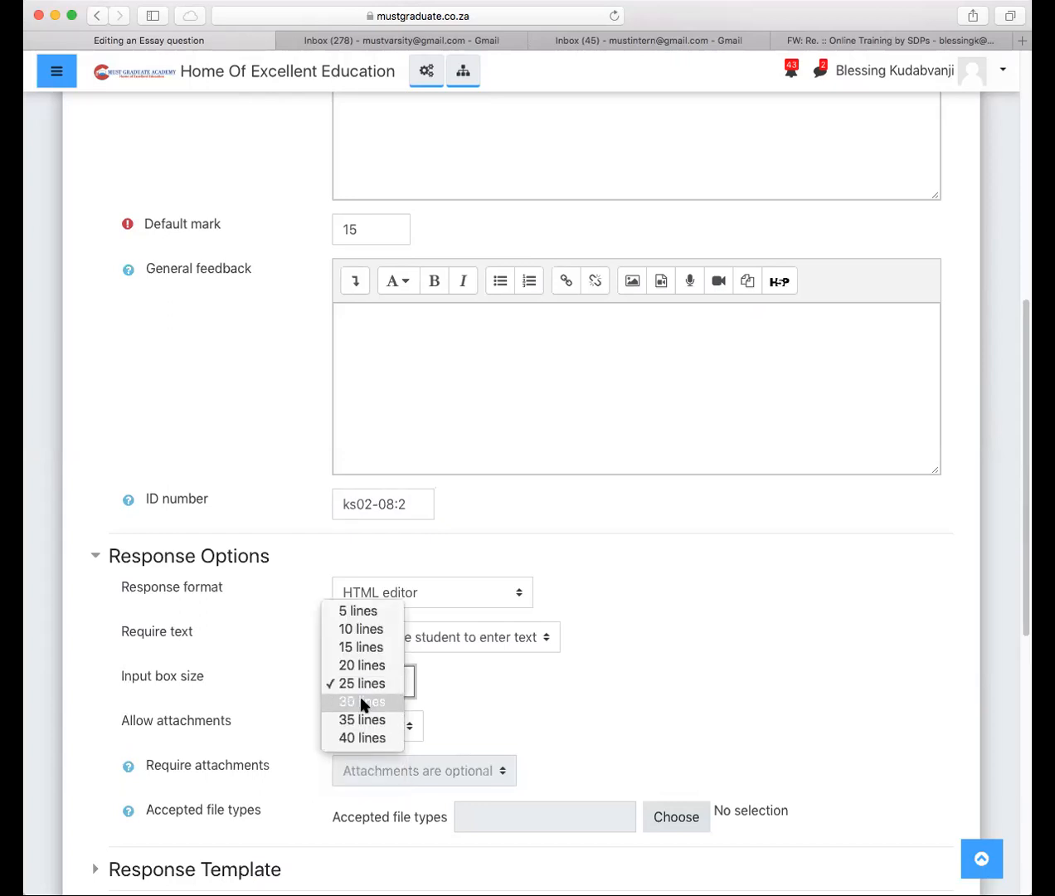
{"action": "left_click", "coordinate": [356, 703]}
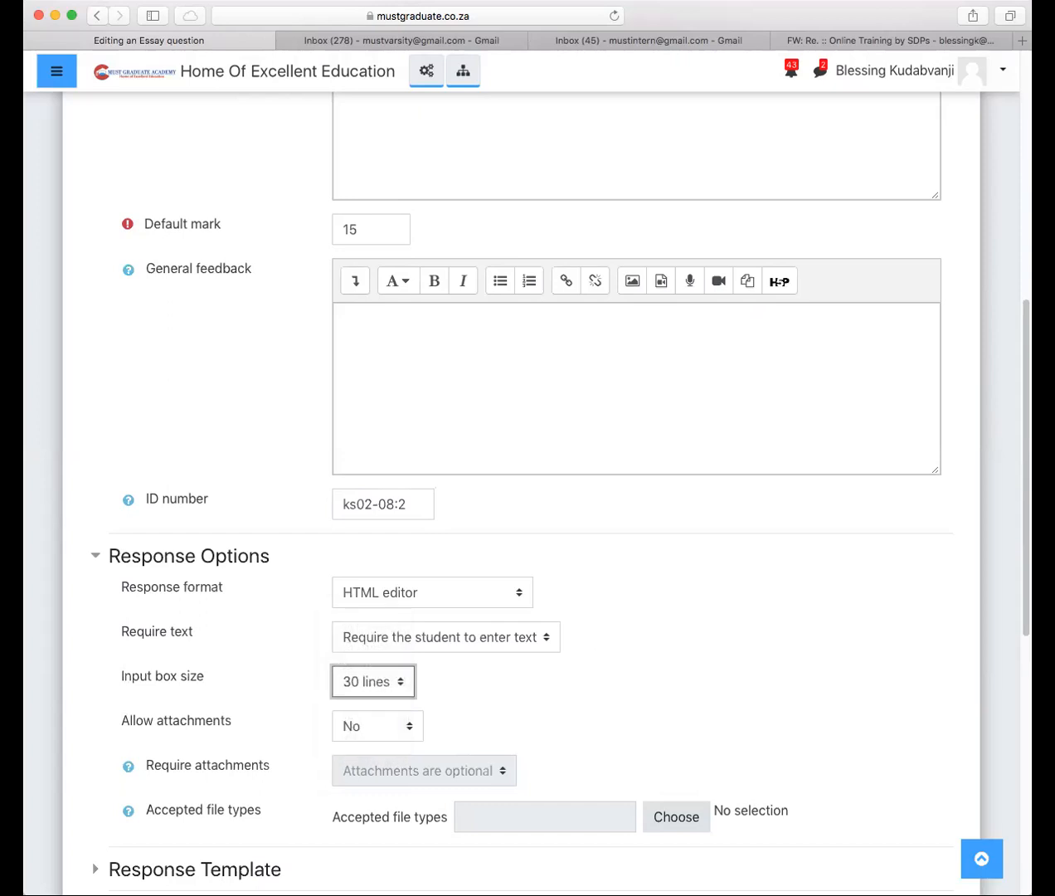
- Collapse the Grader Information section and save the essay question ks02-08:2 to the question bank
{"action": "left_click_drag", "start_coordinate": [1025, 487], "coordinate": [1026, 744]}
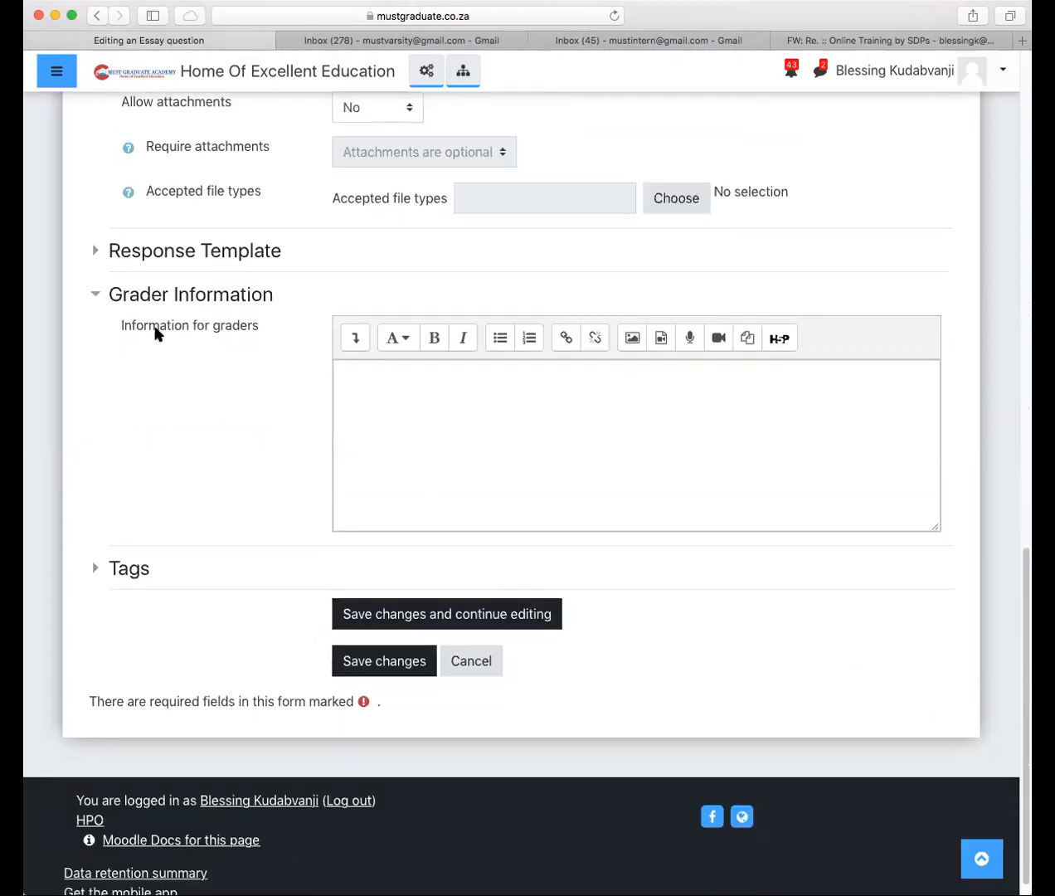
{"action": "left_click", "coordinate": [97, 255]}
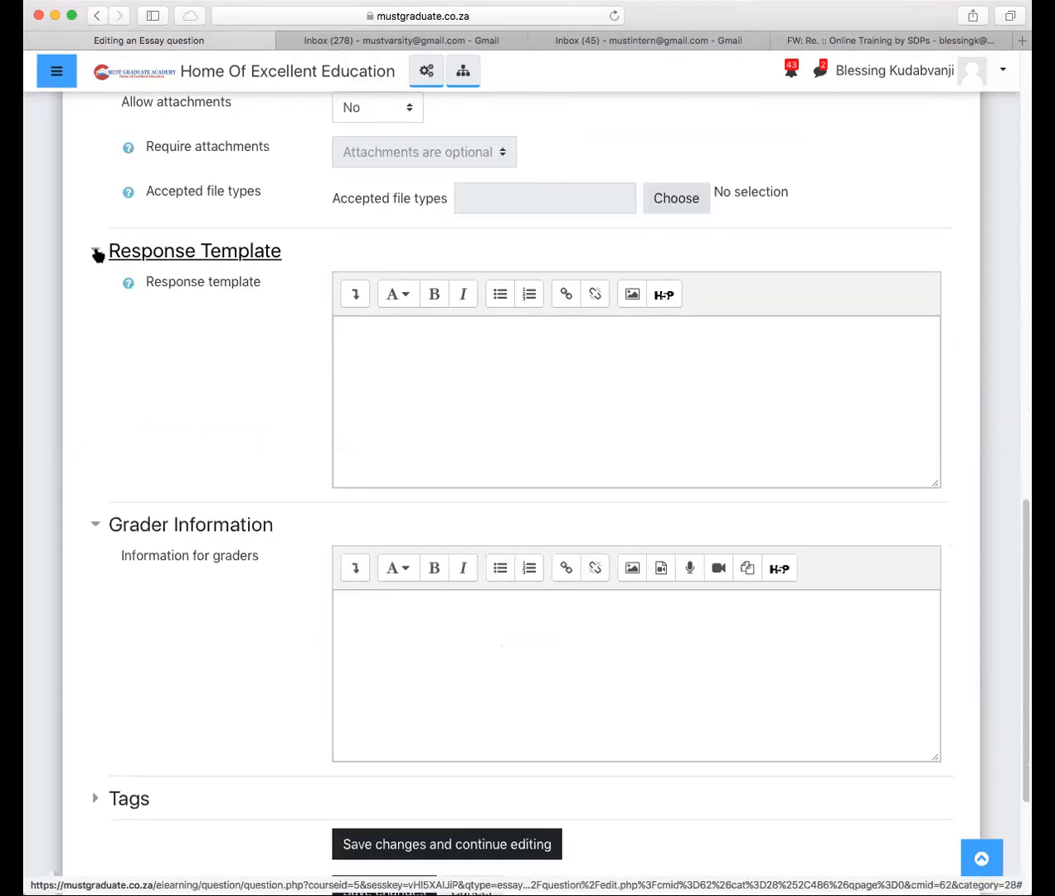
{"action": "left_click", "coordinate": [98, 255]}
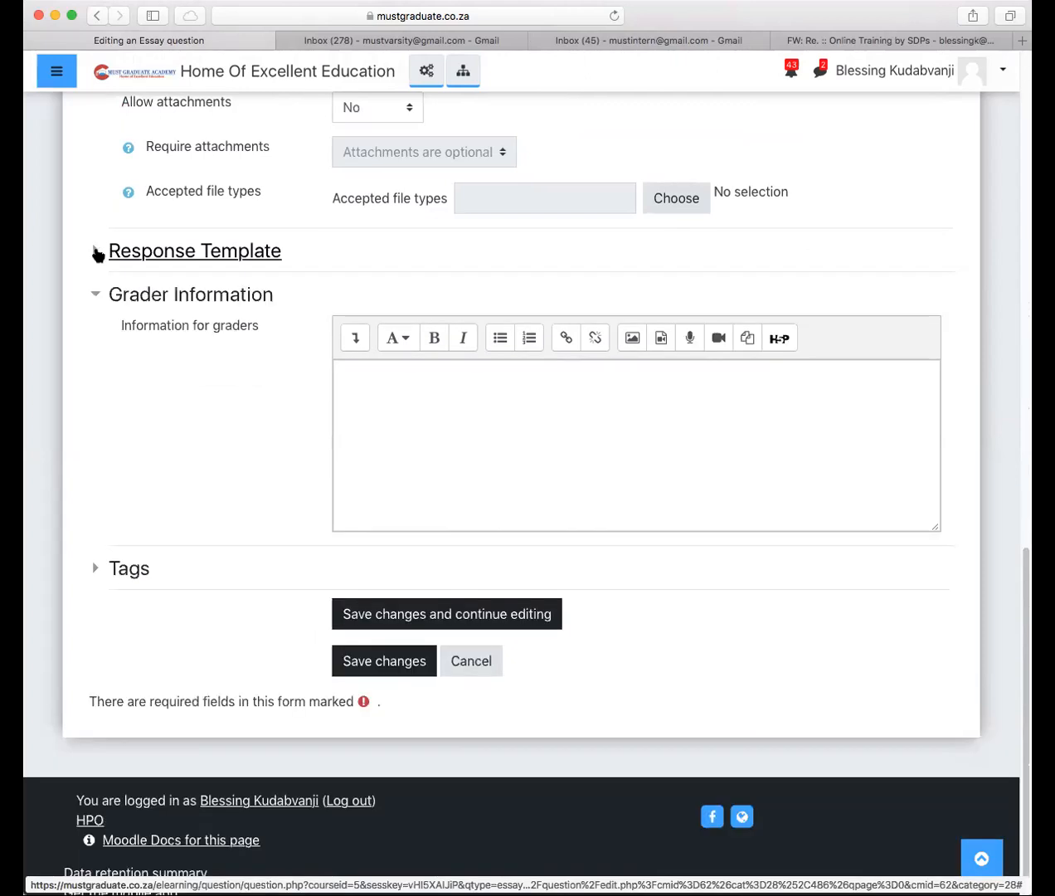
{"action": "left_click", "coordinate": [96, 296]}
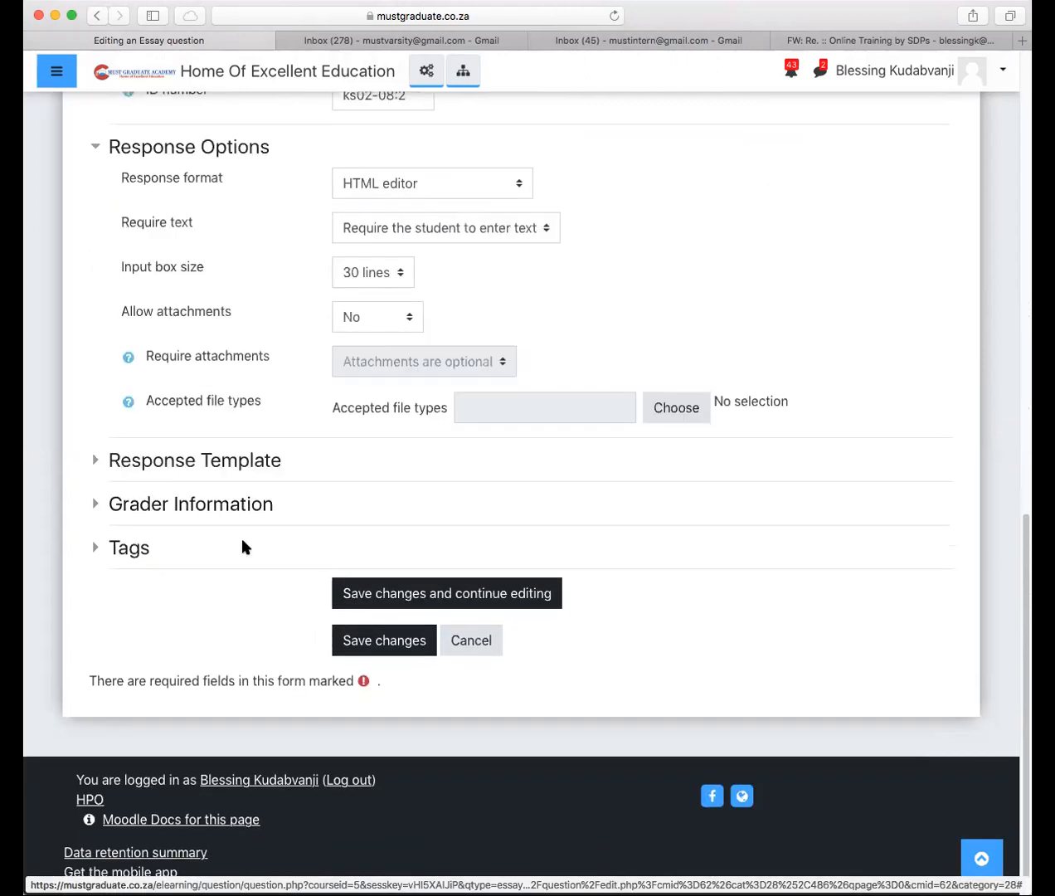
{"action": "left_click", "coordinate": [390, 646]}
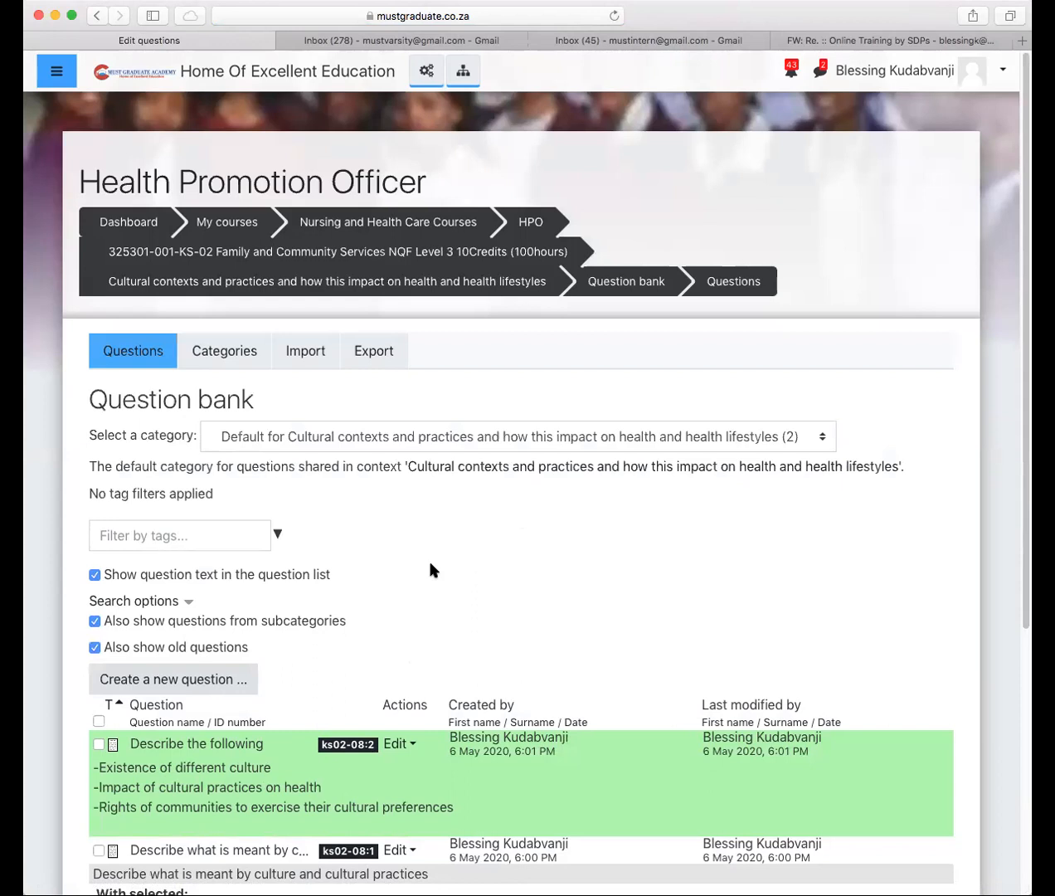
- Create a new question of type Essay in the question bank
{"action": "left_click", "coordinate": [179, 682]}
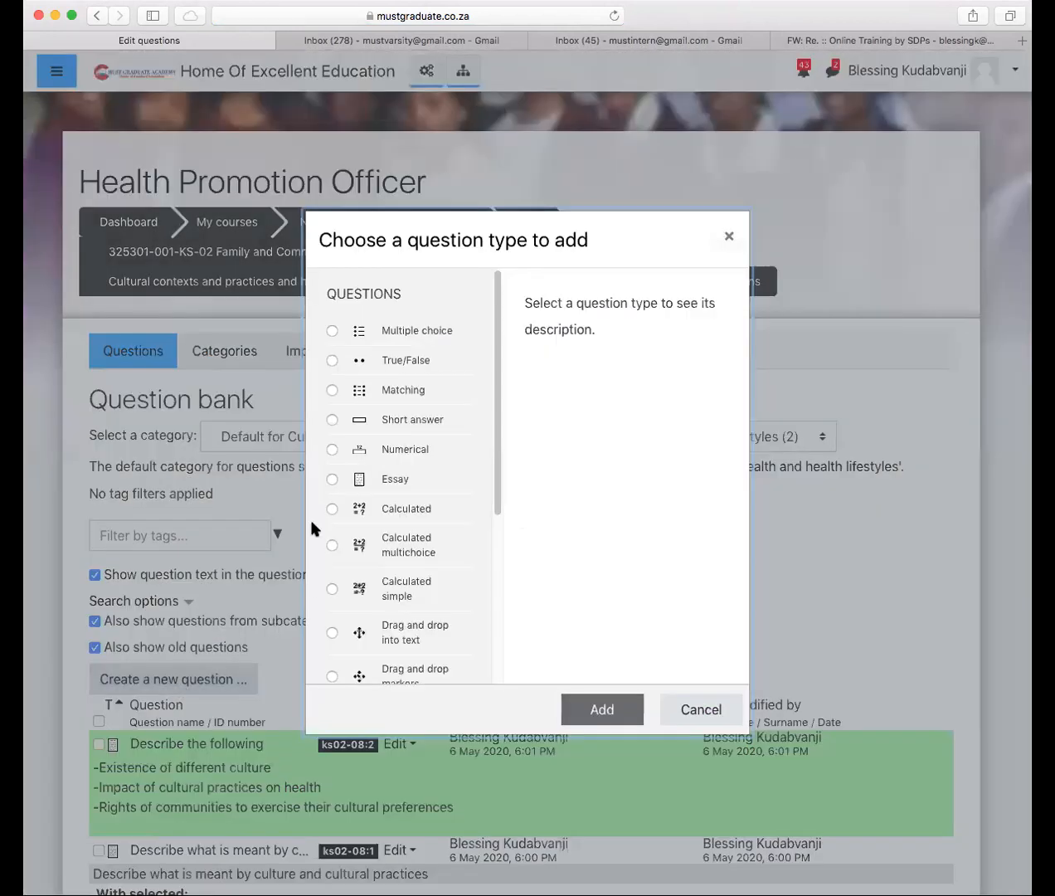
{"action": "left_click", "coordinate": [332, 479]}
{"action": "left_click", "coordinate": [621, 710]}
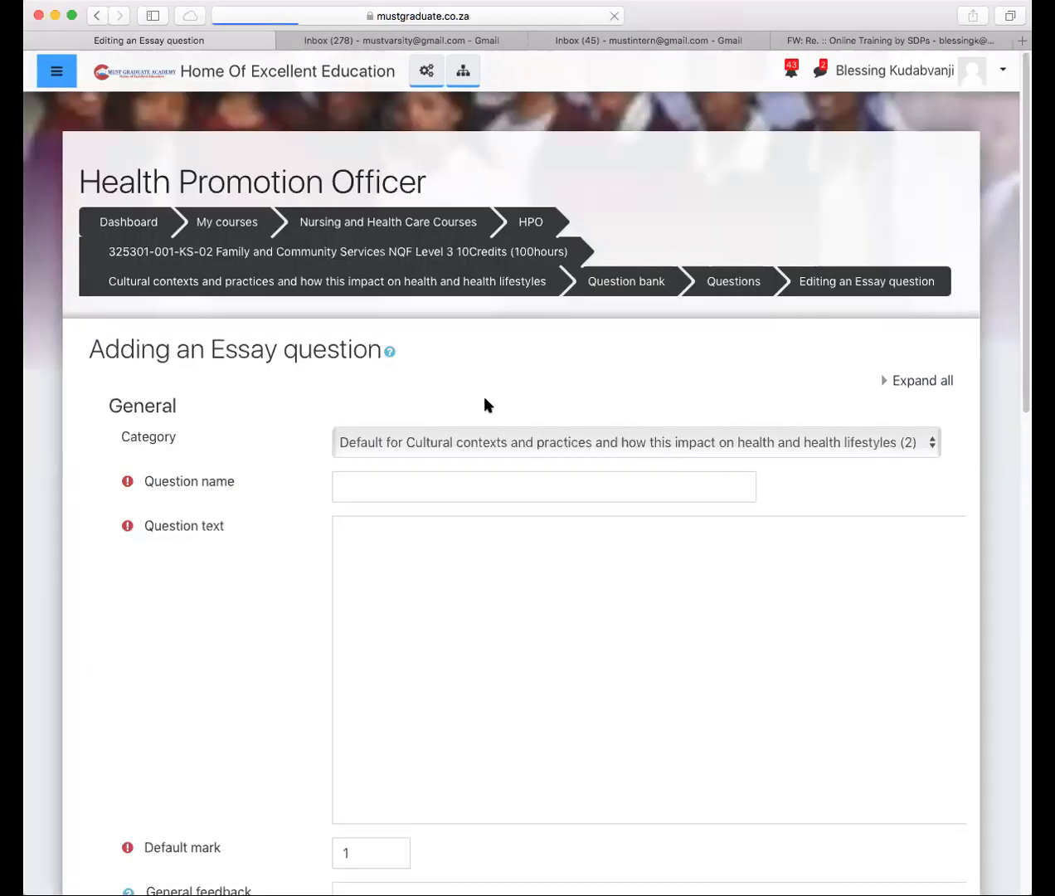
- Paste the copied "Explain the role of traditional leaders and healers in issues of health." into both the question name and the question text
{"action": "left_click", "coordinate": [490, 485]}
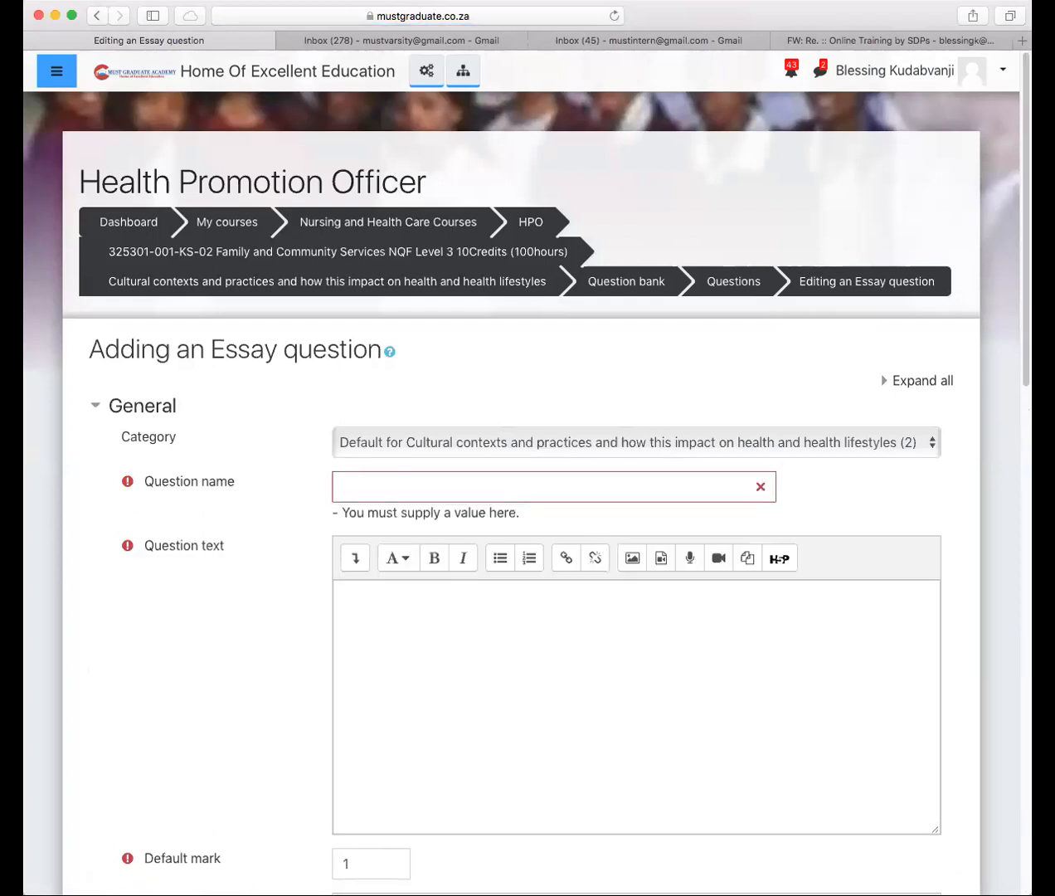
{"action": "key", "text": "super+Tab"}
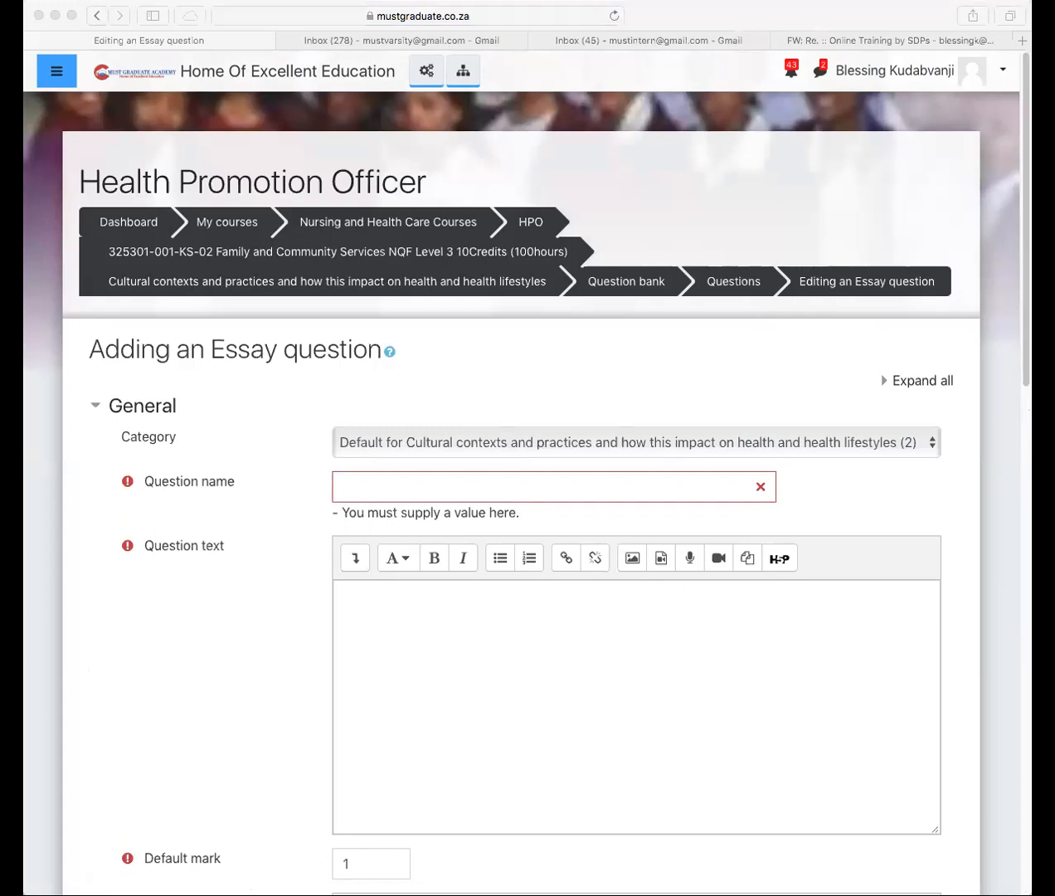
{"action": "left_click", "coordinate": [655, 487]}
{"action": "left_click", "coordinate": [653, 488]}
{"action": "type", "text": "Explain the role of traditional leaders and healers in issues of health."}
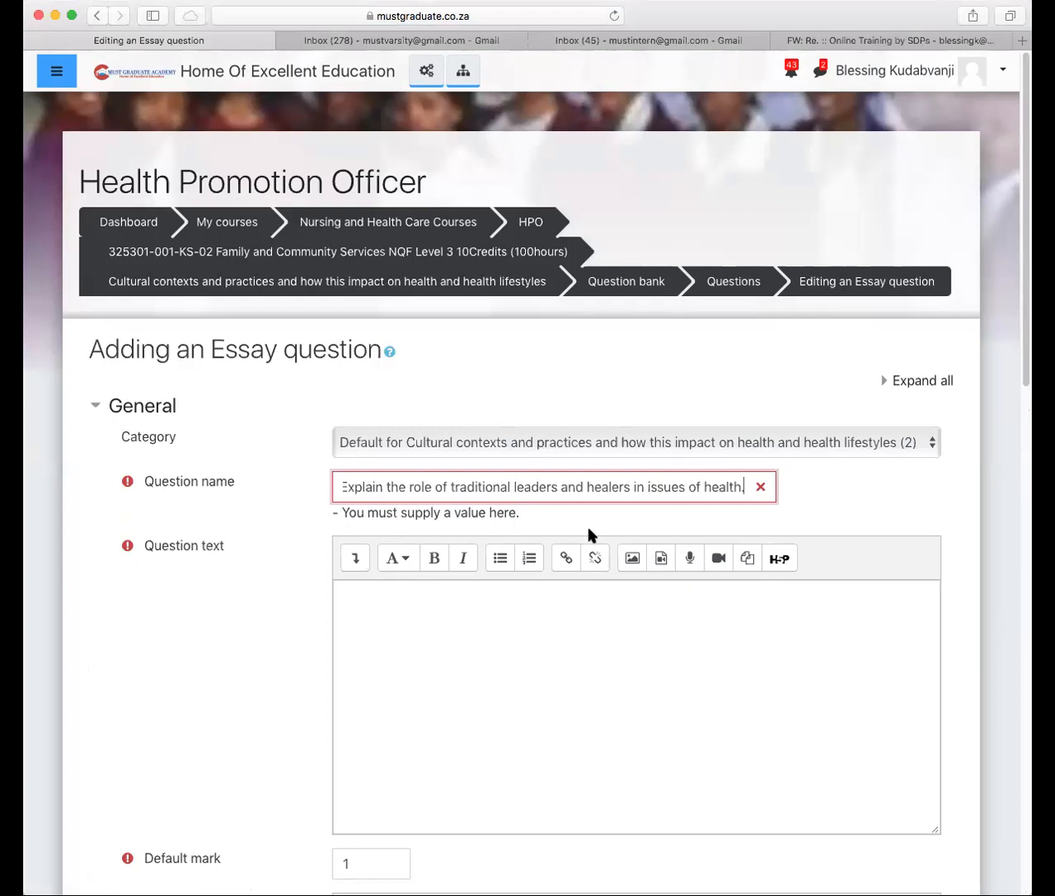
{"action": "left_click", "coordinate": [494, 607]}
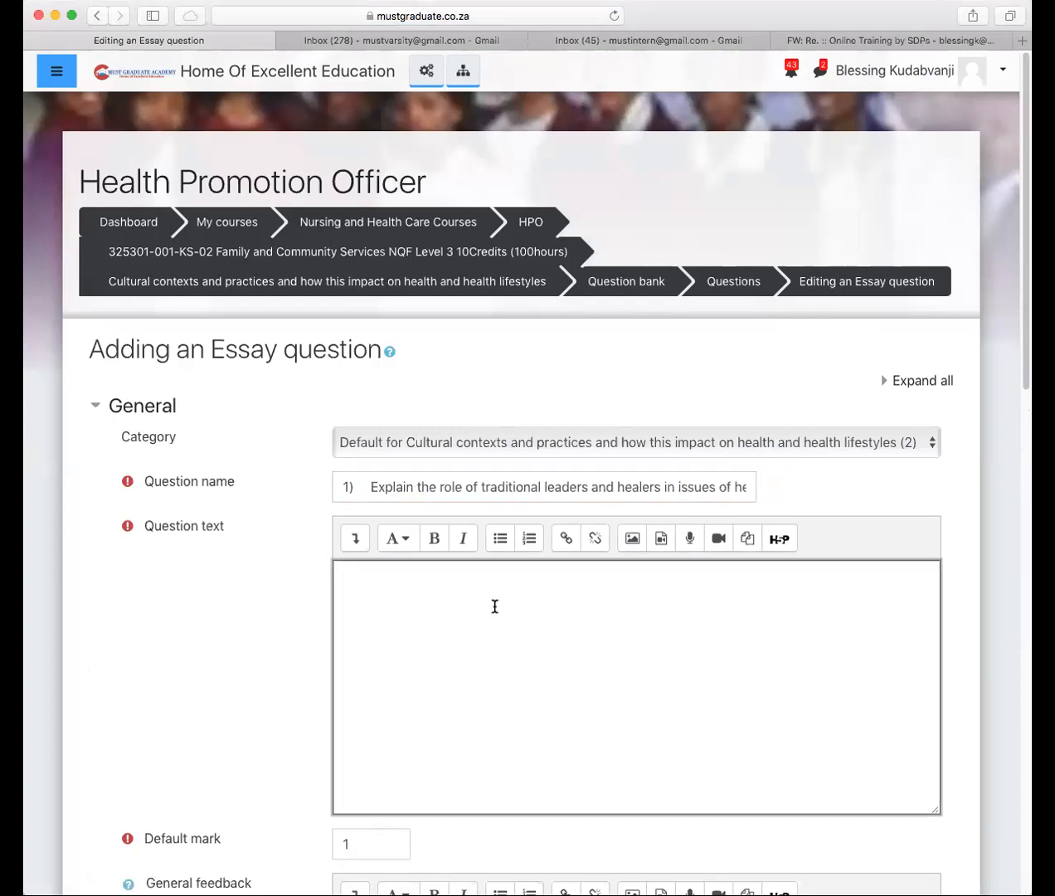
{"action": "type", "text": "Explain the role of traditional leaders and healers in issues of health."}
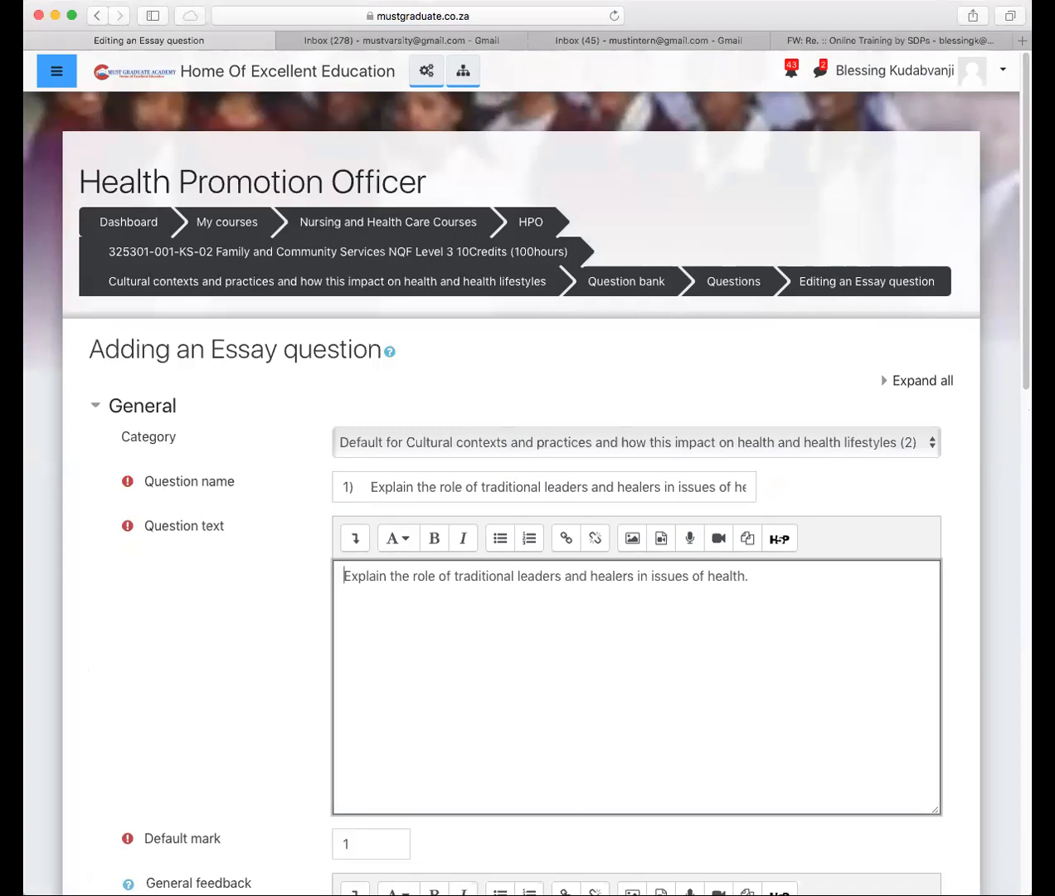
- Set the default mark of the traditional leaders and healers question to 10
{"action": "left_click_drag", "start_coordinate": [1029, 370], "coordinate": [1022, 453]}
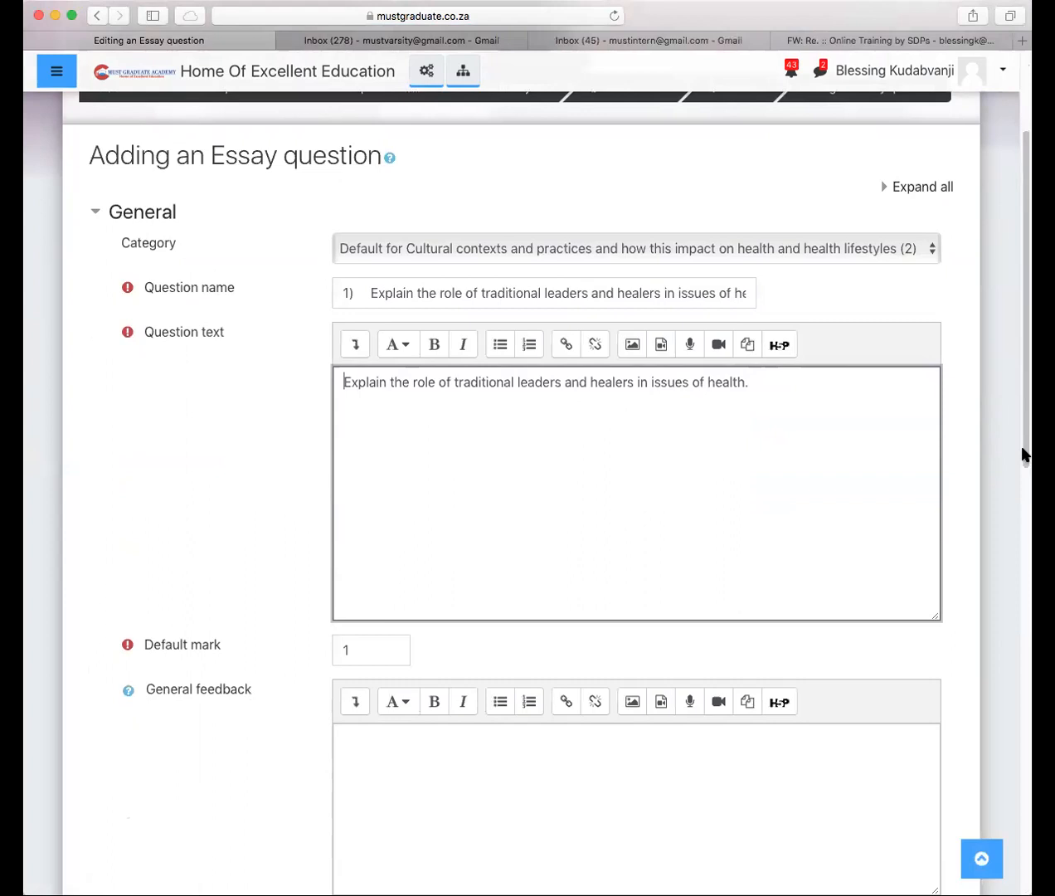
{"action": "left_click_drag", "start_coordinate": [379, 653], "coordinate": [314, 653]}
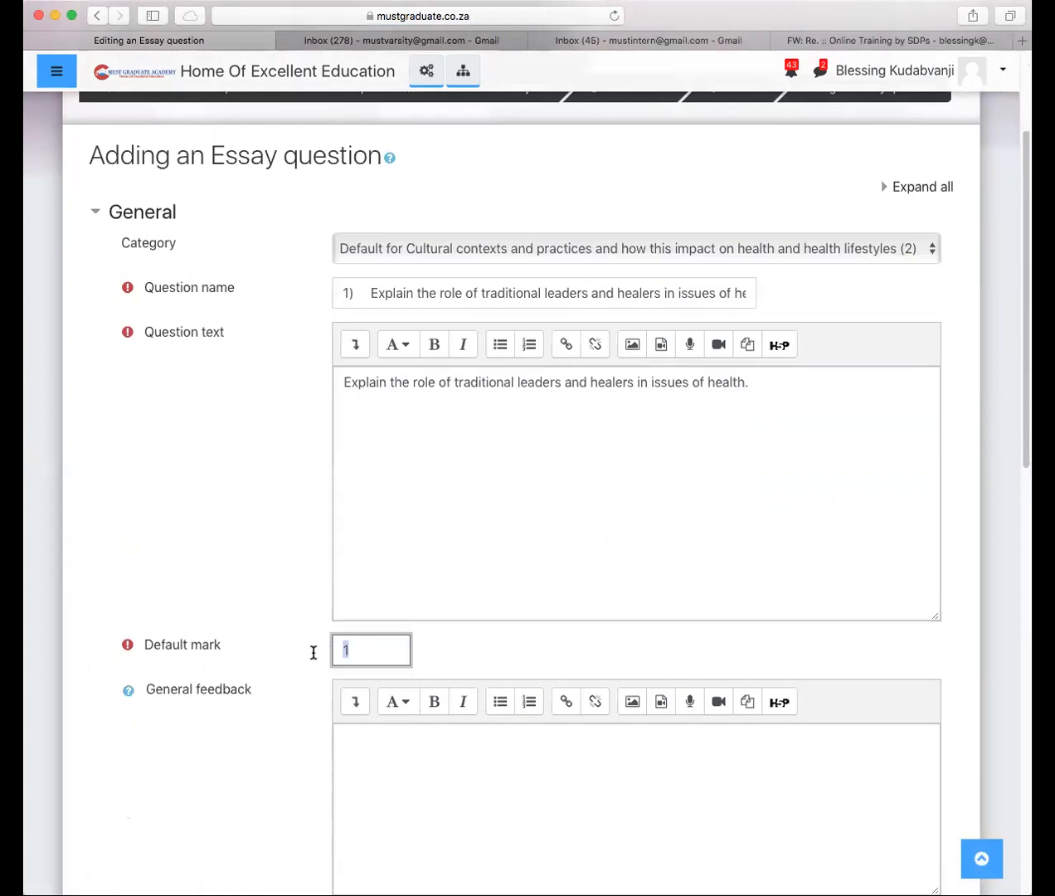
{"action": "type", "text": "10"}
- Enter ks02-08:3 as the ID number of the traditional leaders and healers question
{"action": "scroll", "coordinate": [1019, 301], "scroll_direction": "down", "scroll_amount": 8}
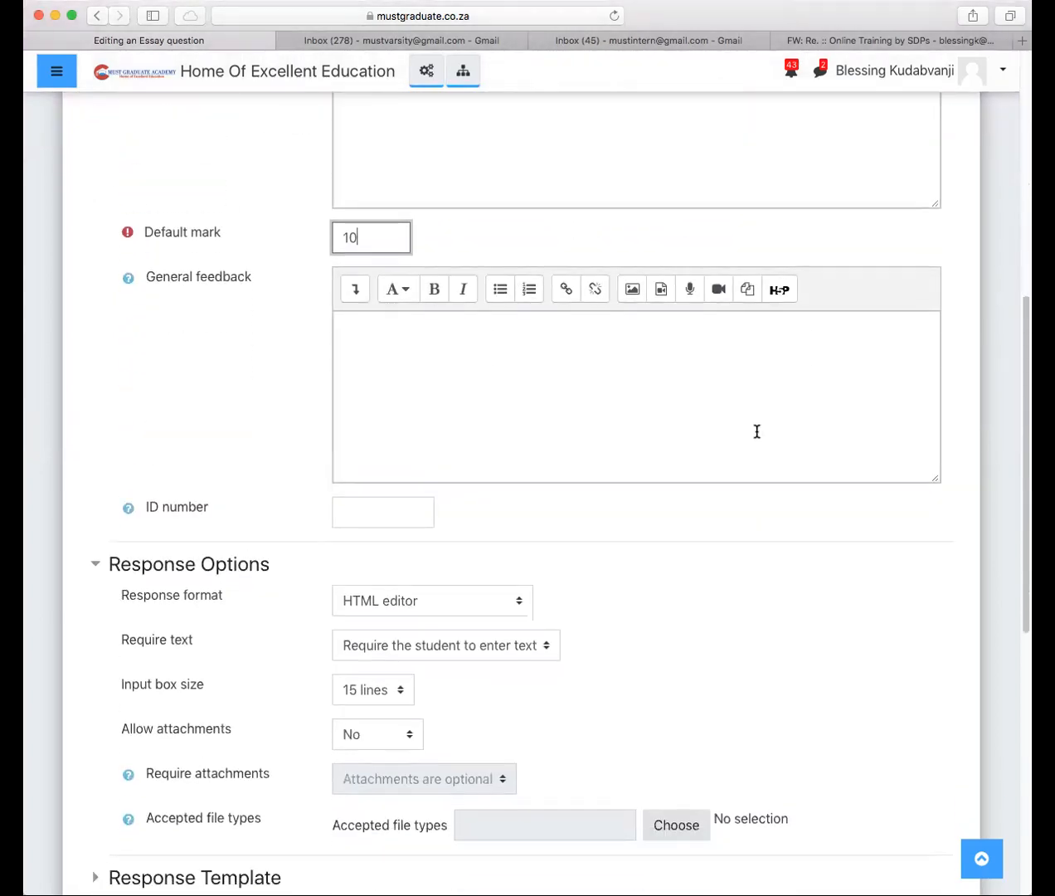
{"action": "left_click", "coordinate": [401, 511]}
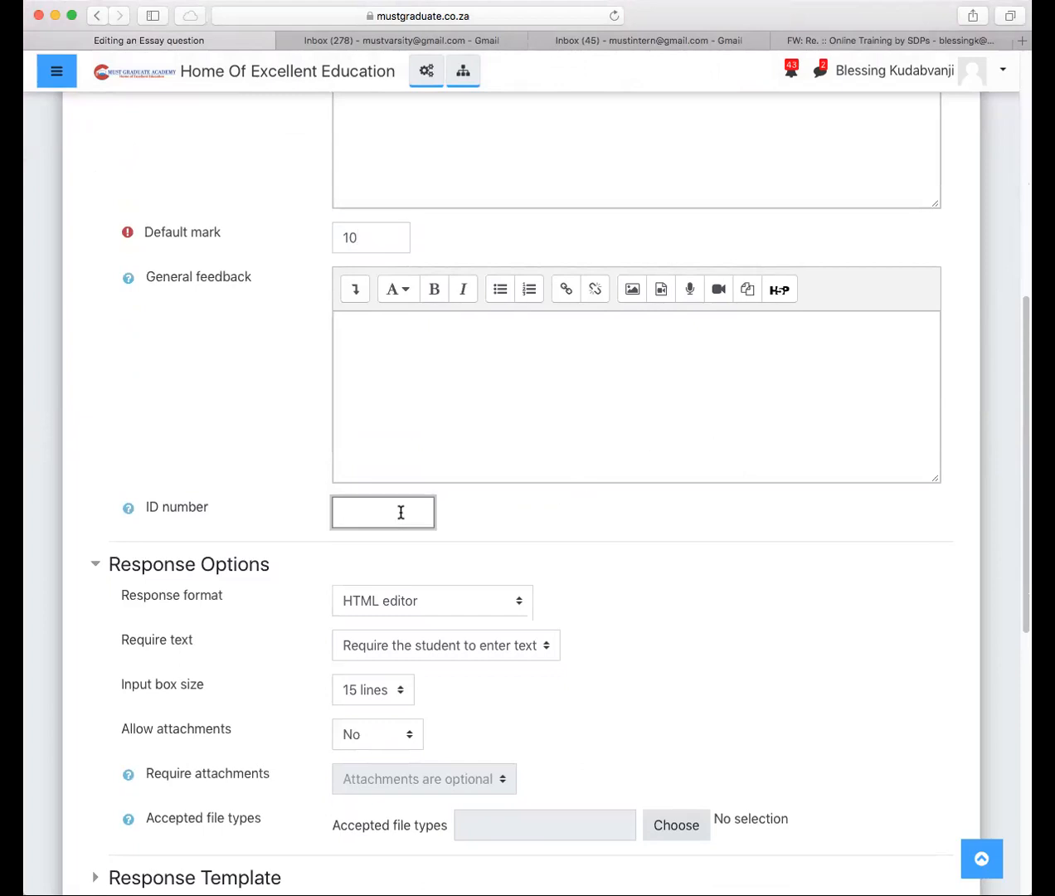
{"action": "type", "text": "ks02-08:3"}
- Set the question's input box size to 25 lines and save the question to the question bank
{"action": "left_click", "coordinate": [355, 682]}
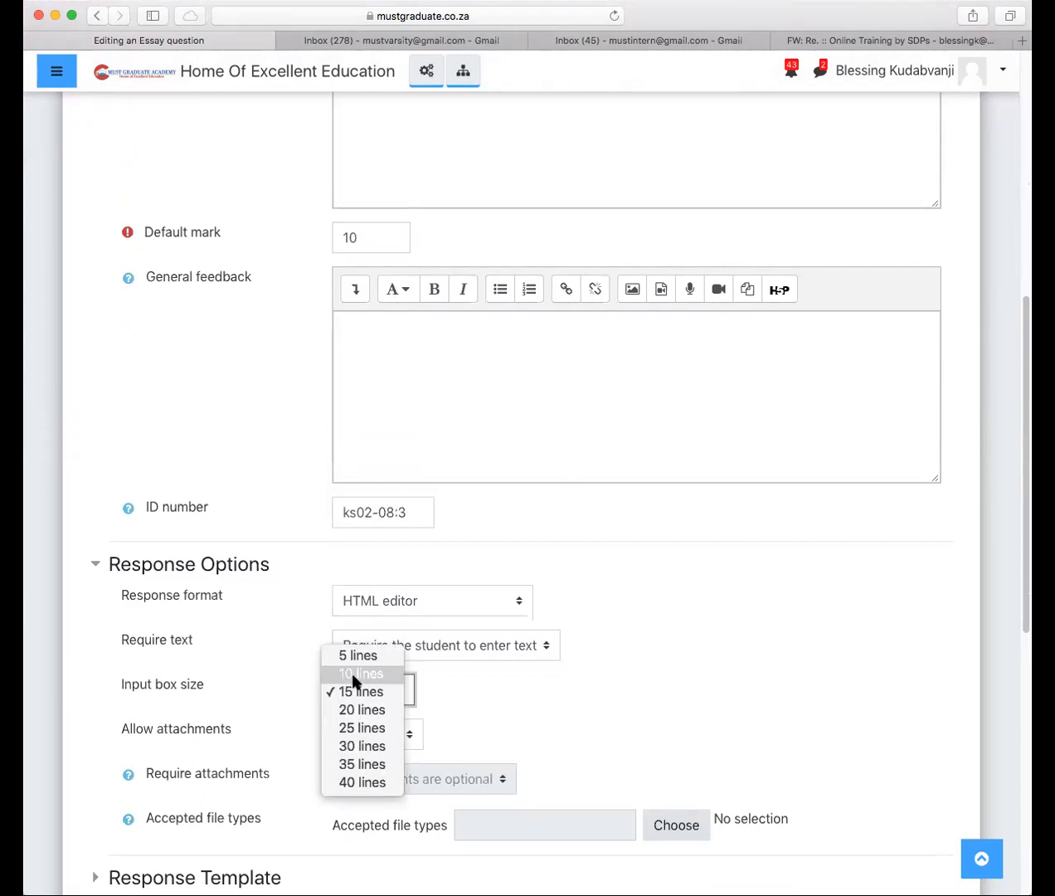
{"action": "left_click", "coordinate": [368, 728]}
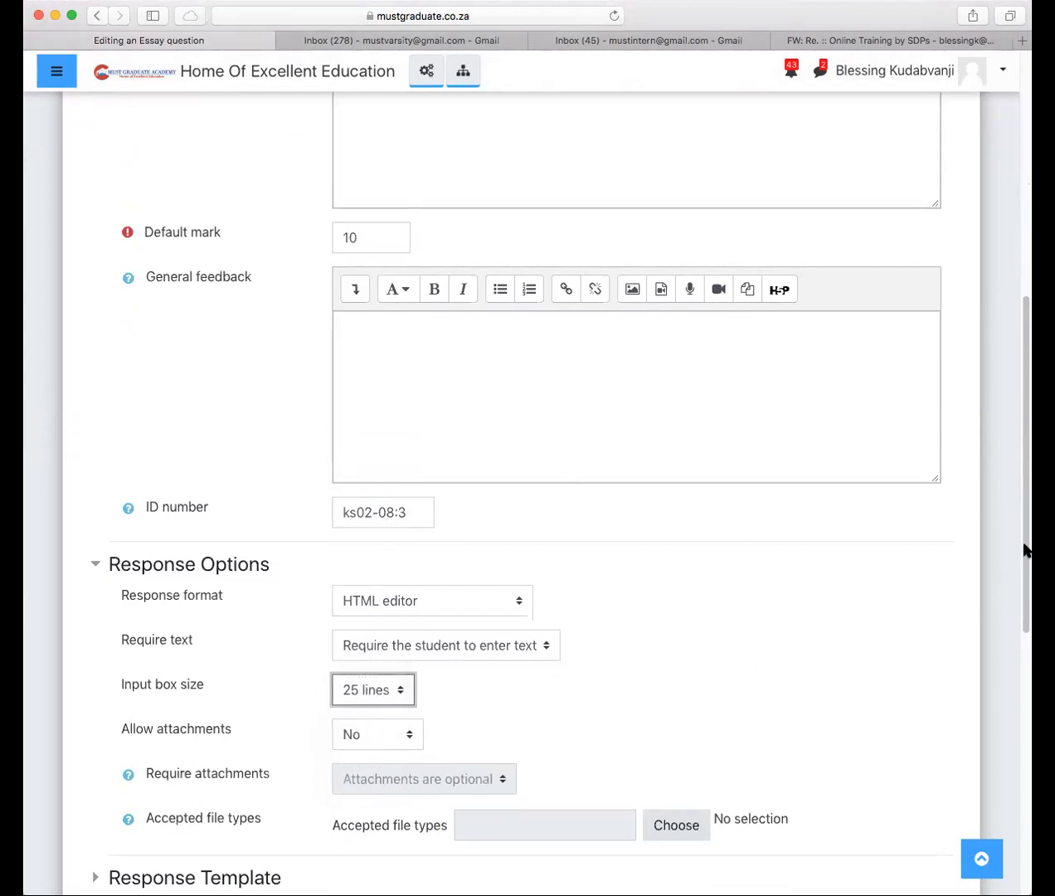
{"action": "scroll", "coordinate": [1025, 564], "scroll_direction": "down", "scroll_amount": 5}
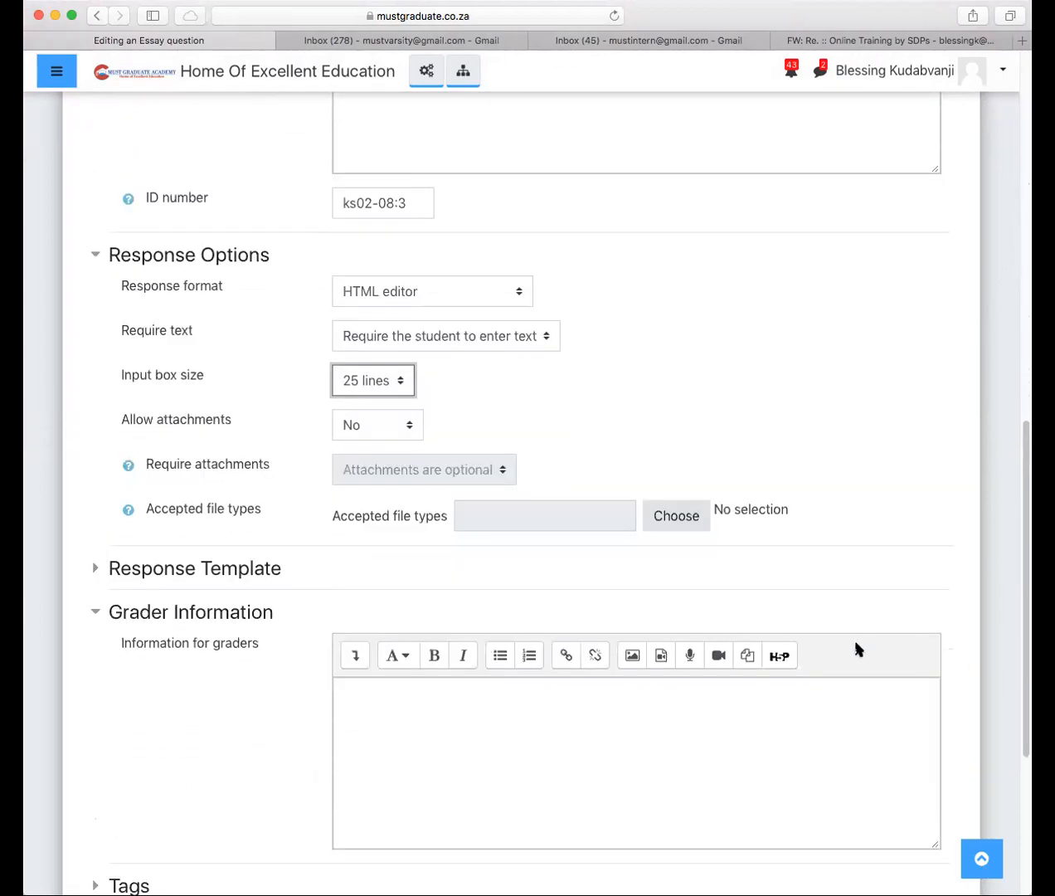
{"action": "left_click", "coordinate": [91, 255]}
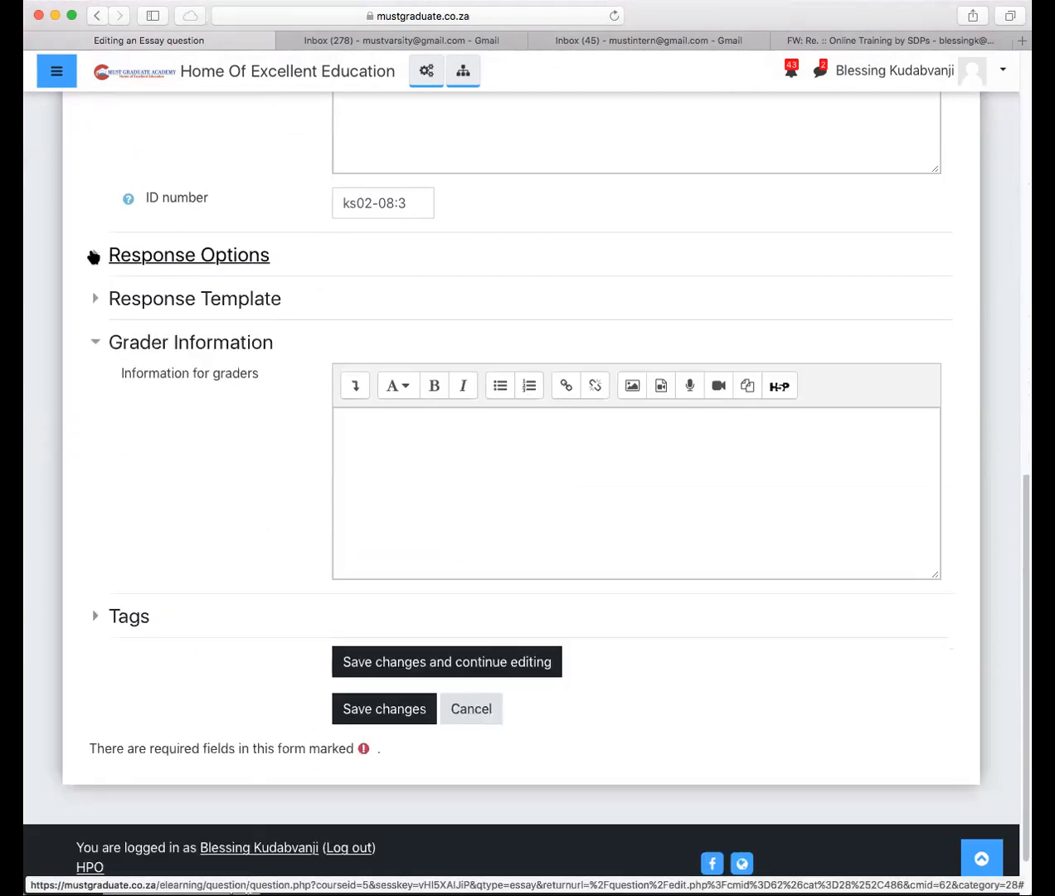
{"action": "left_click", "coordinate": [94, 342]}
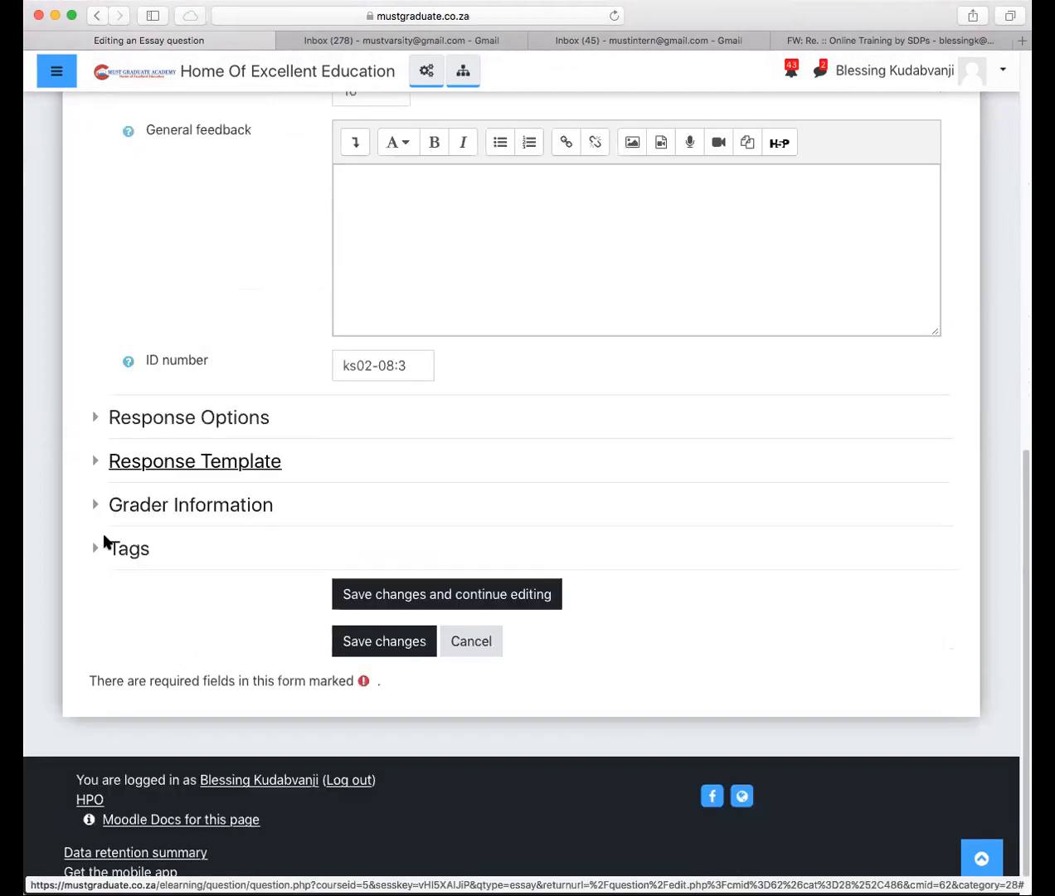
{"action": "left_click", "coordinate": [385, 643]}
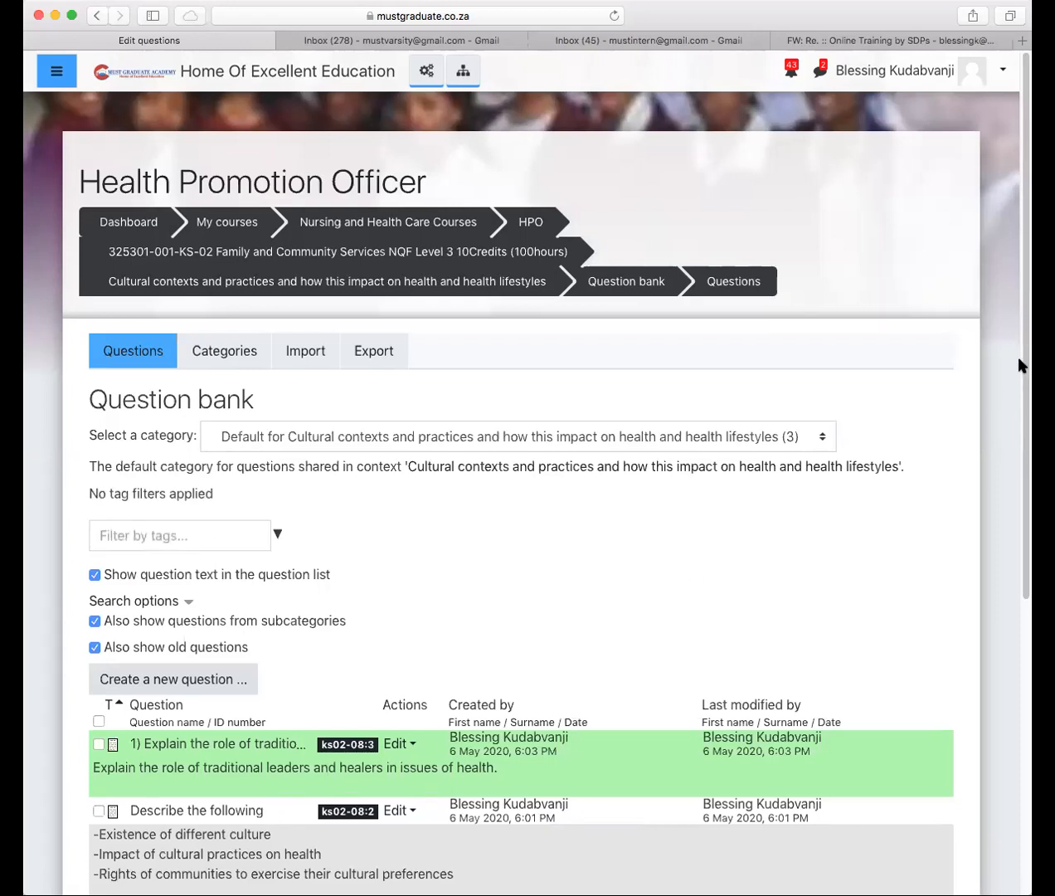
- Start another Essay question in the same question bank category, ready for its question name
{"action": "left_click_drag", "start_coordinate": [1027, 353], "coordinate": [1022, 568]}
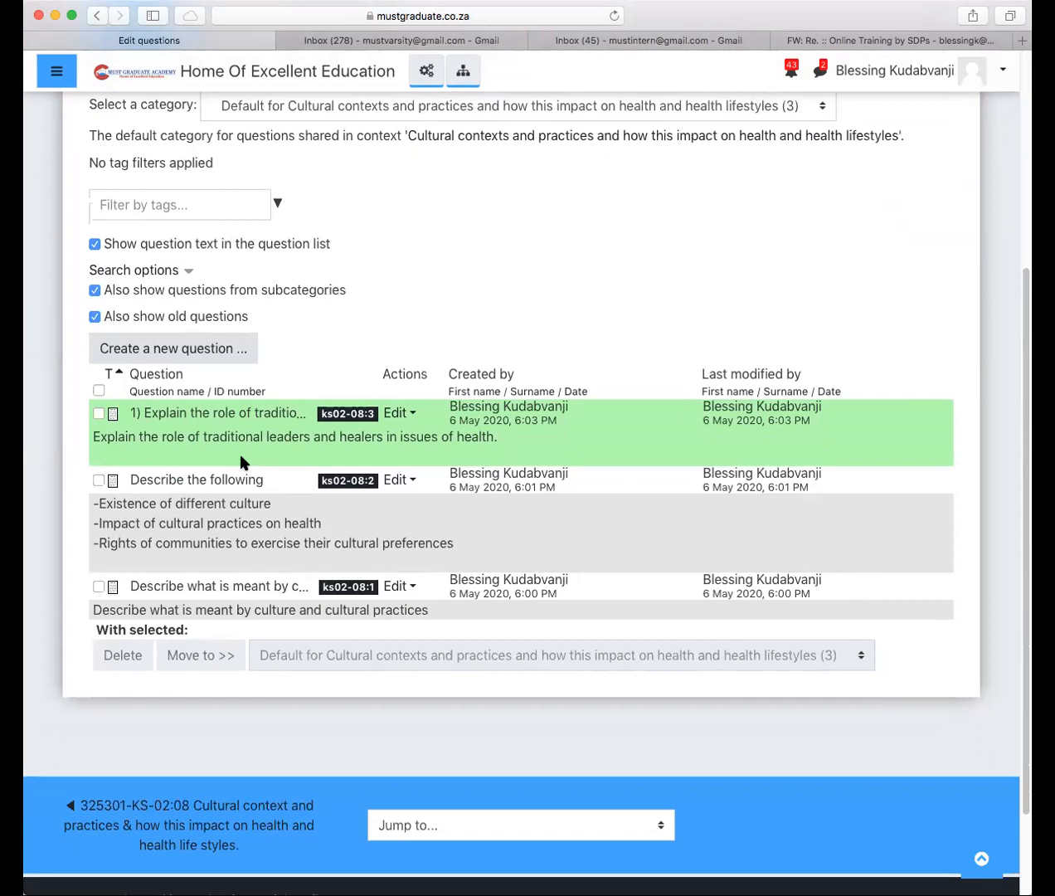
{"action": "left_click", "coordinate": [189, 354]}
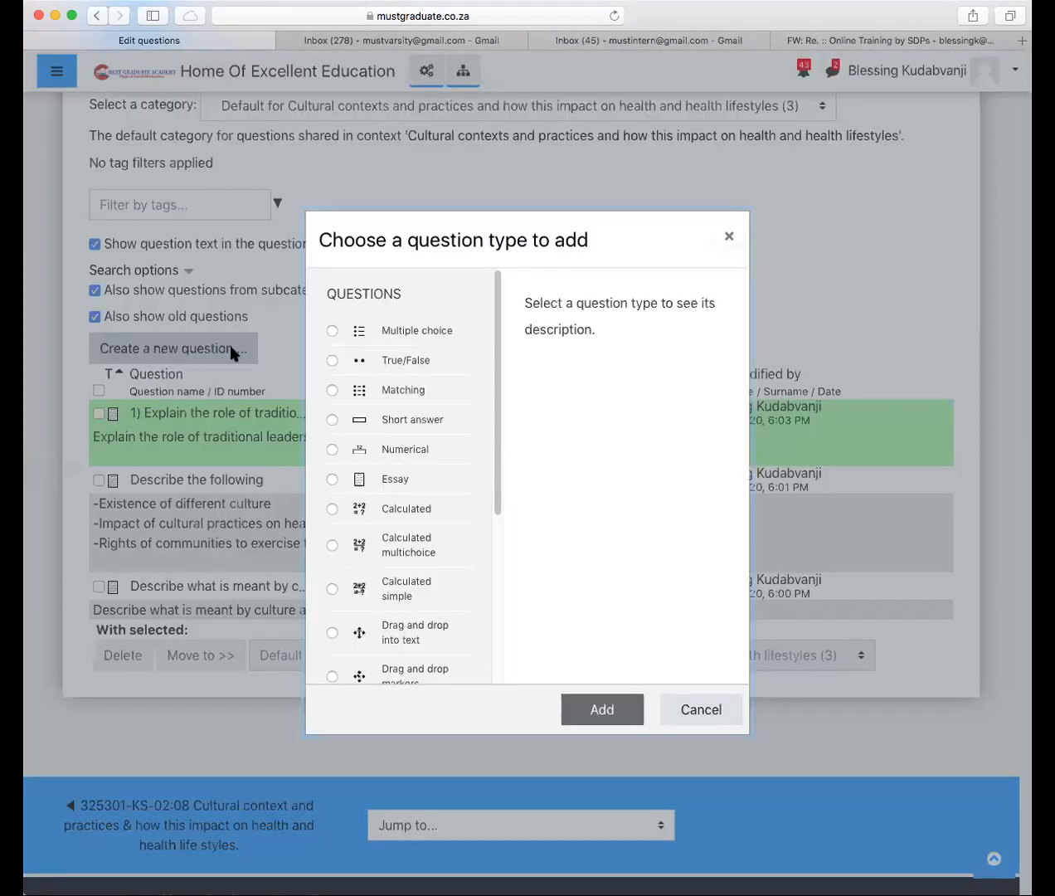
{"action": "left_click", "coordinate": [332, 480]}
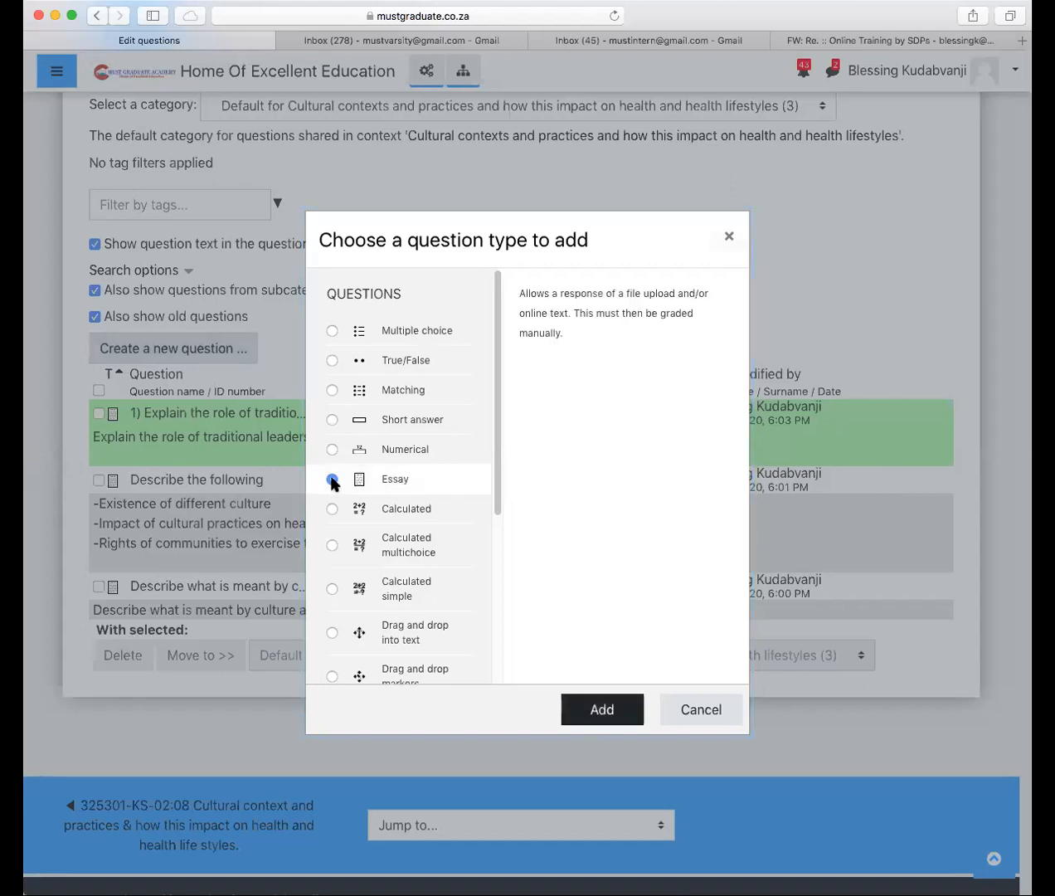
{"action": "left_click", "coordinate": [604, 720]}
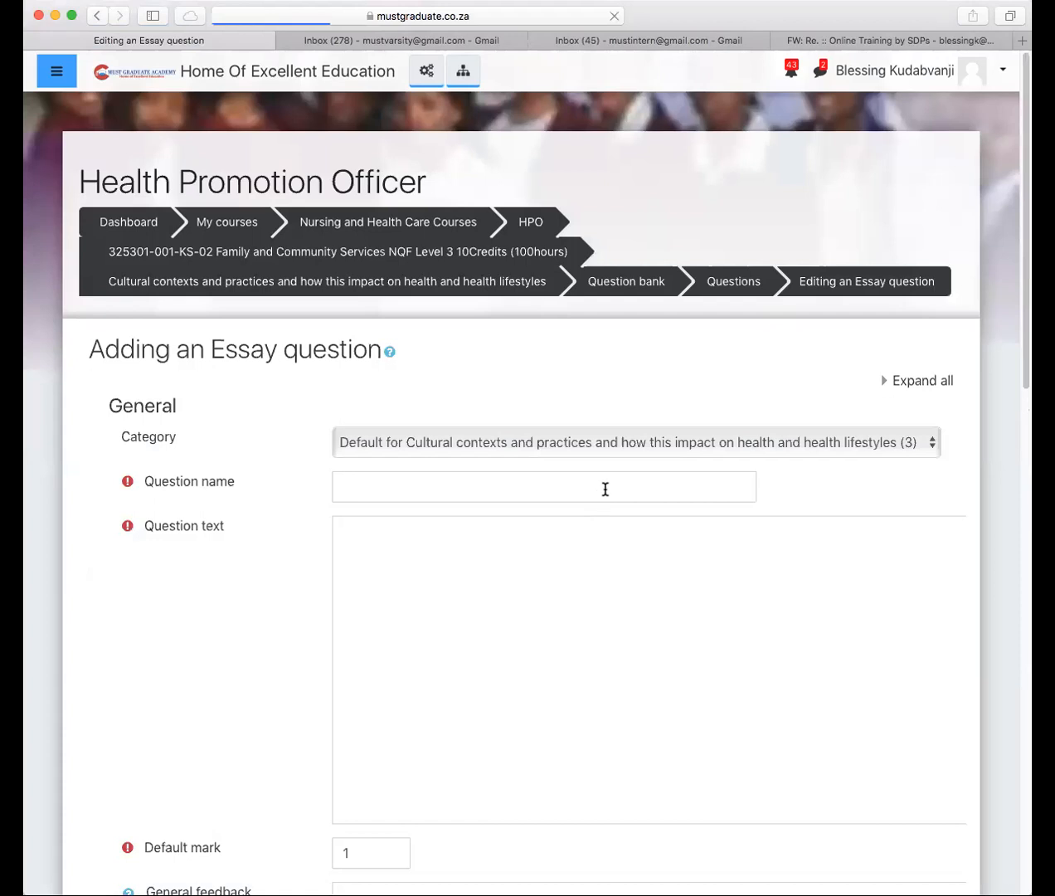
{"action": "left_click", "coordinate": [605, 489]}
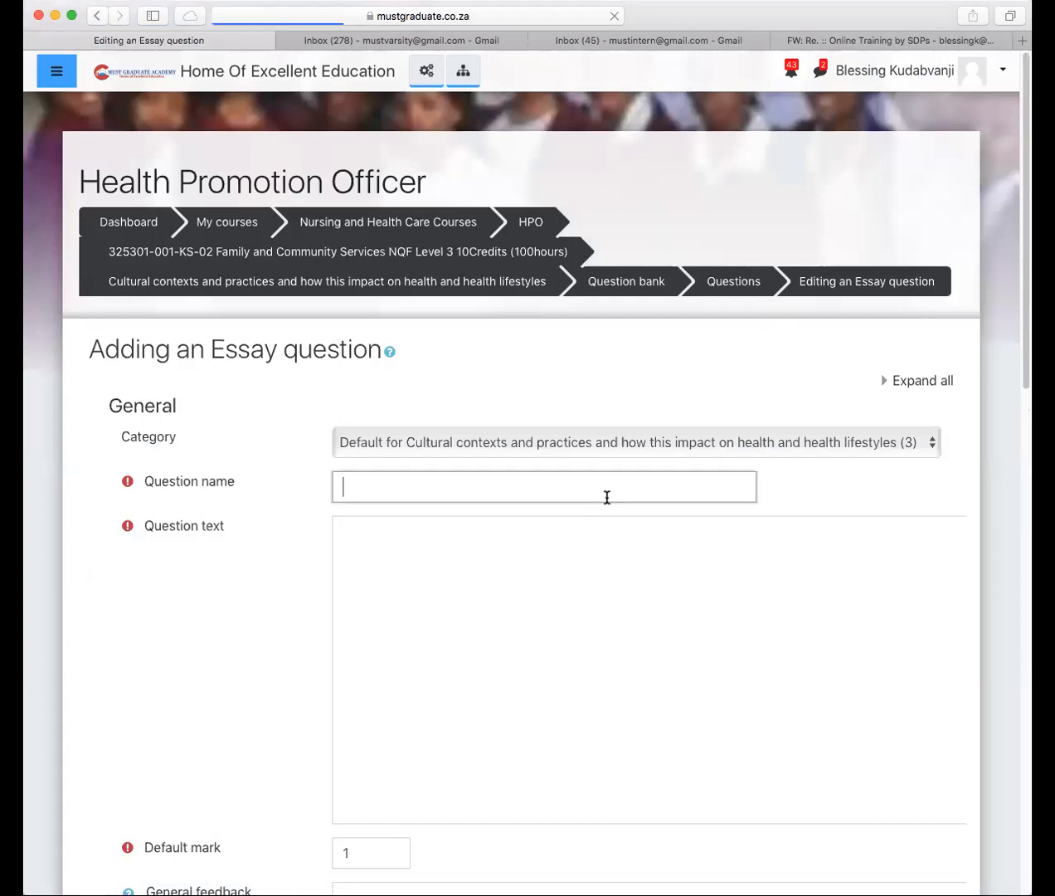
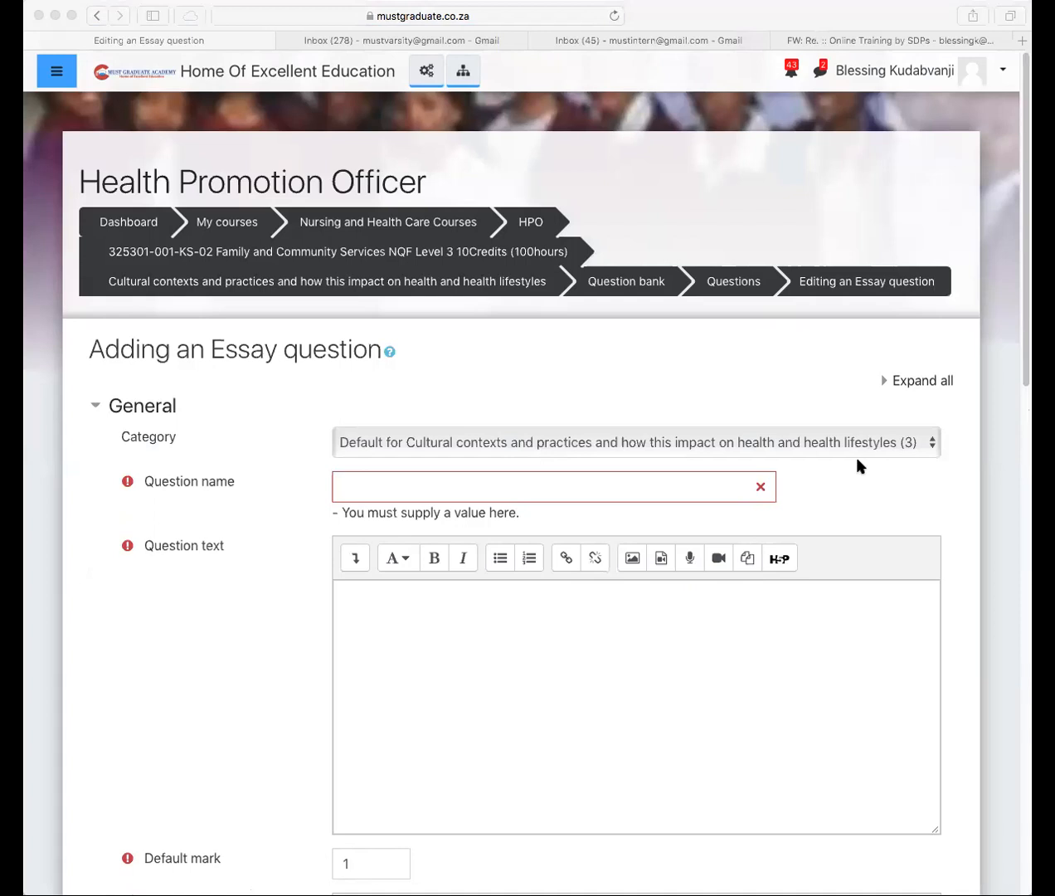
- Name the new essay question "Explain the following :"
{"action": "left_click", "coordinate": [697, 489]}
{"action": "left_click", "coordinate": [687, 492]}
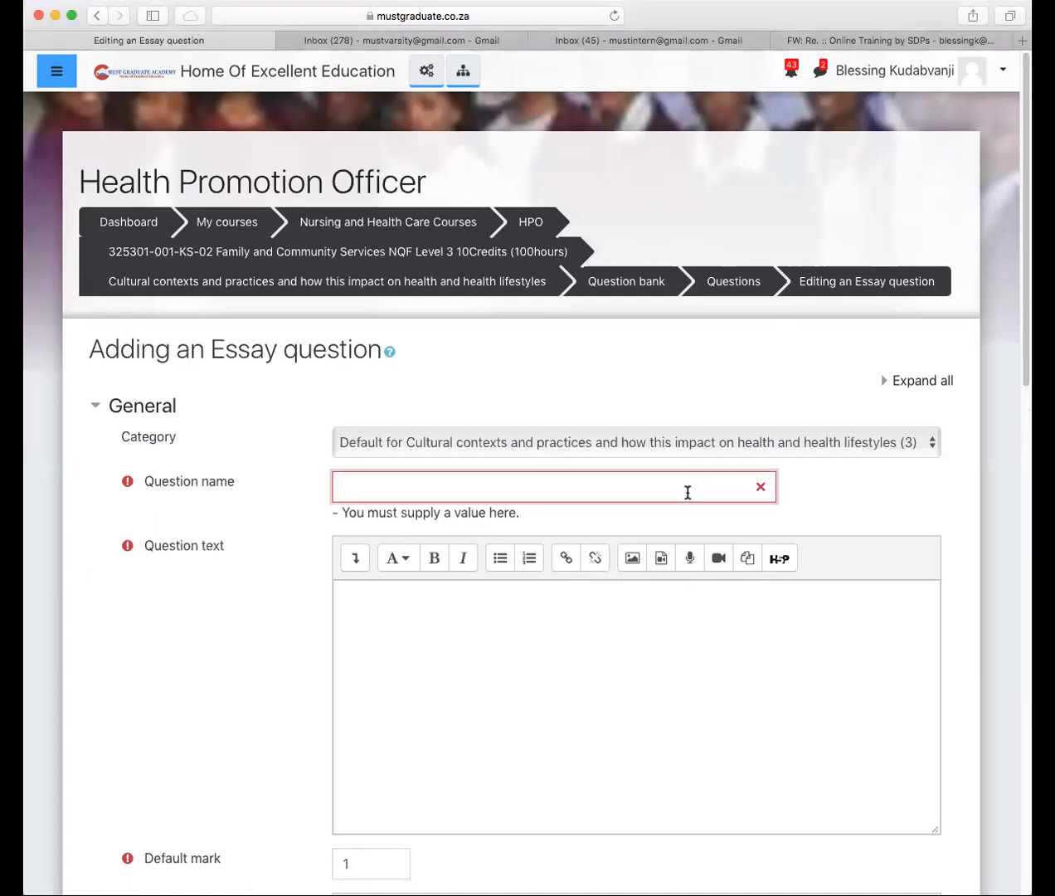
{"action": "type", "text": "Explain the following"}
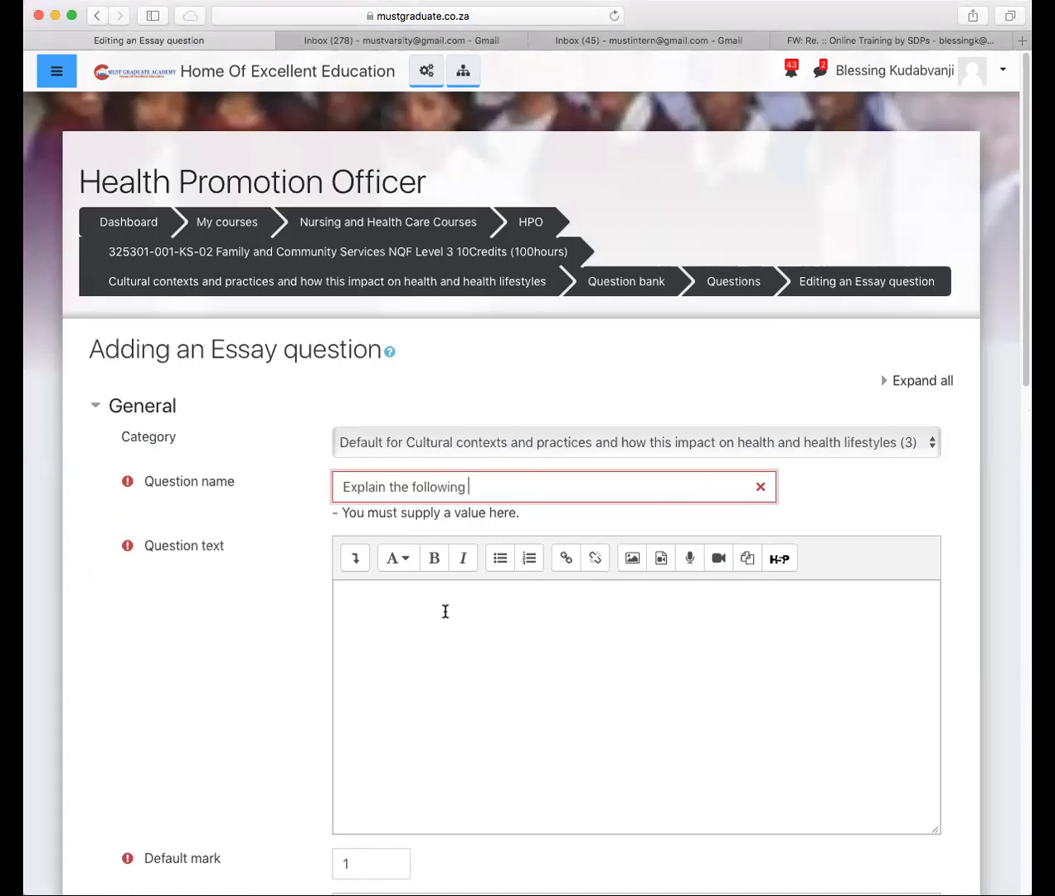
{"action": "type", "text": ":"}
- Copy the items from Circumcision through the rights of communities from the source document into the question text
{"action": "left_click", "coordinate": [404, 600]}
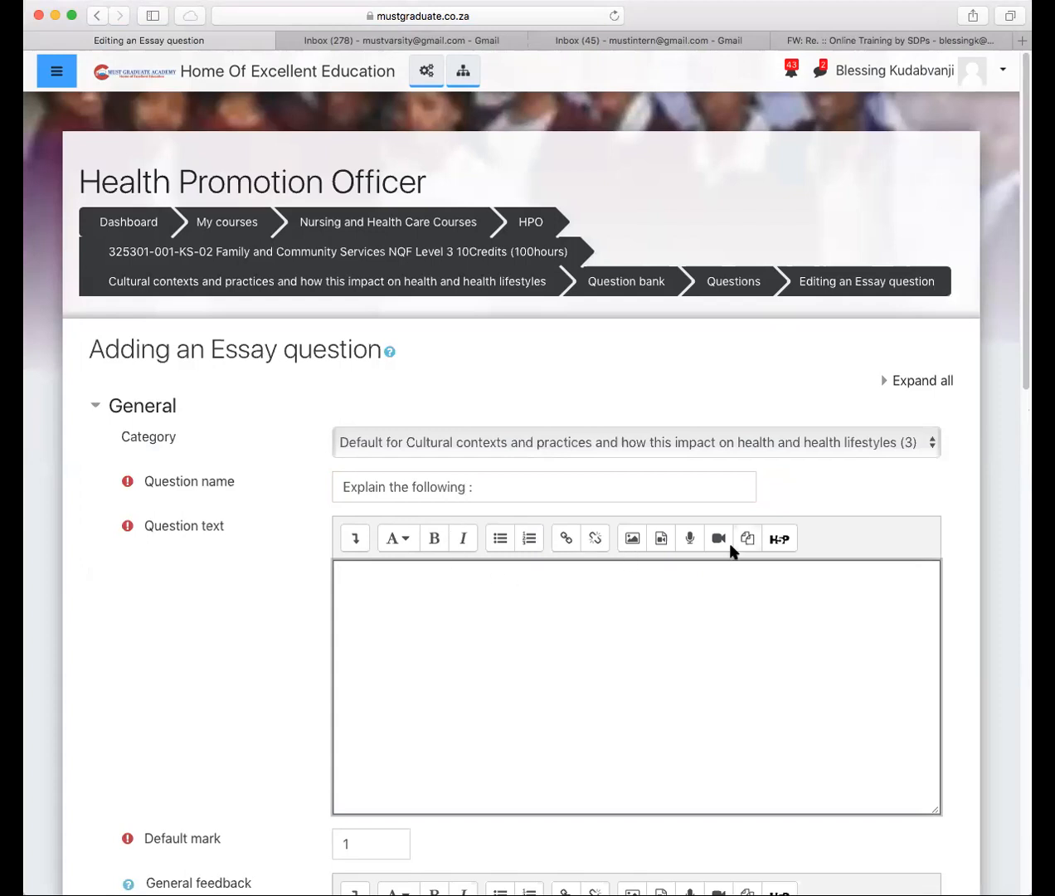
{"action": "key", "text": "super+Tab"}
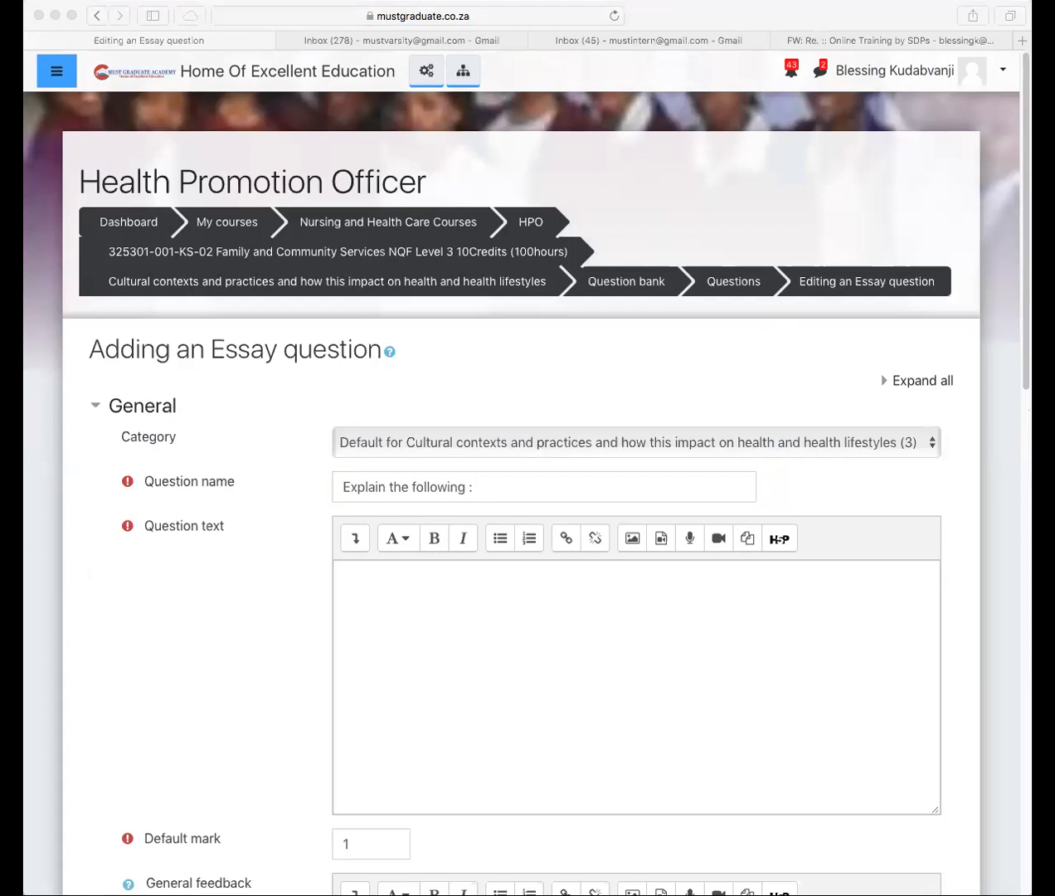
{"action": "left_click", "coordinate": [505, 650]}
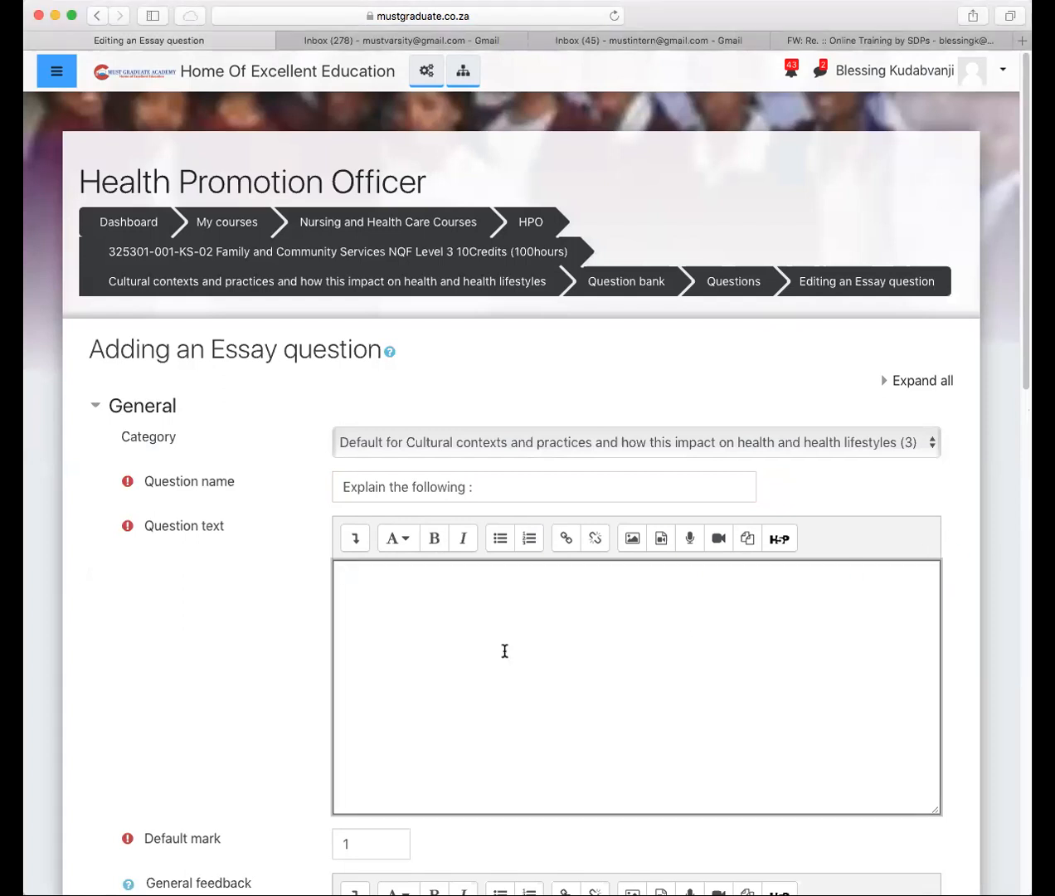
{"action": "type", "text": "Circumcision 4 -umbilical care 4 Give examples of -General myths practiced at household level  4 -Cultural practices for dealing with specific health issues e.g. (mental illness) 4 -Explain the rights of communities to exercise their cultural preferences. 4"}
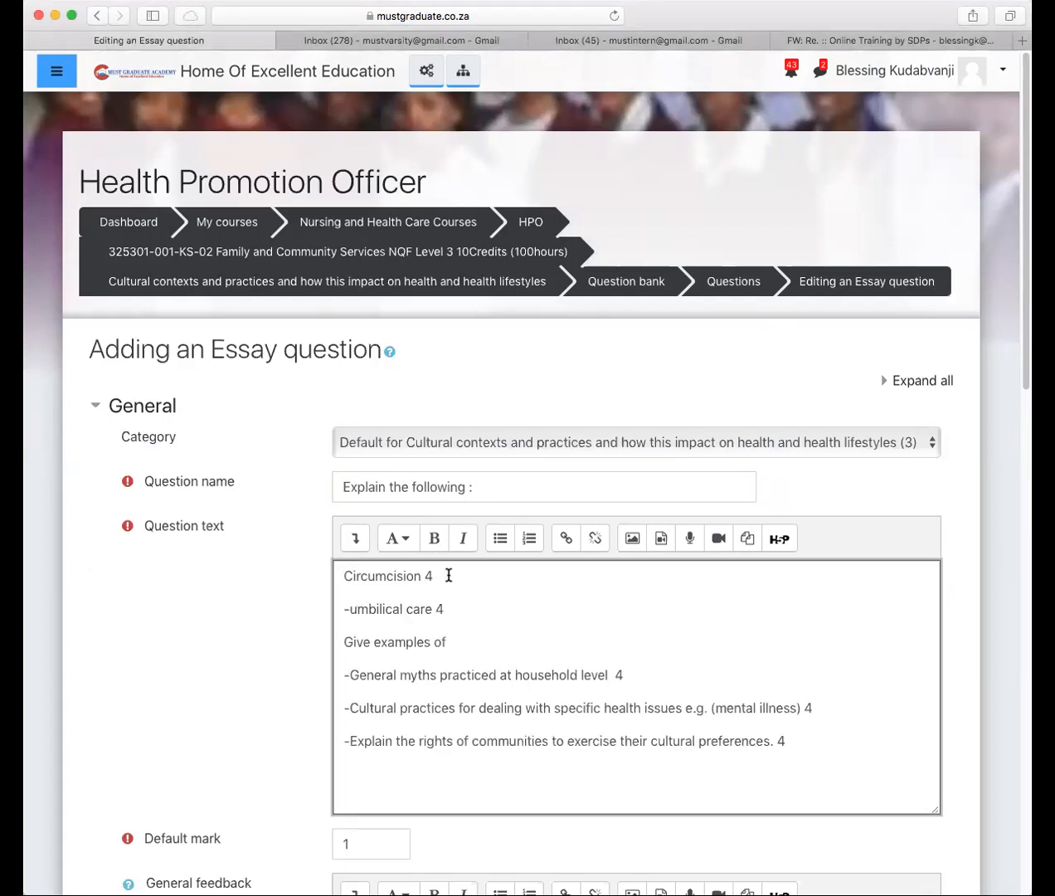
- Remove the marks after Circumcision and umbilical care, and delete everything from "Give examples of" onward in the question text
{"action": "key", "text": "BackSpace"}
{"action": "left_click", "coordinate": [344, 574]}
{"action": "left_click", "coordinate": [453, 611]}
{"action": "key", "text": "BackSpace"}
{"action": "left_click", "coordinate": [453, 641]}
{"action": "left_click_drag", "start_coordinate": [352, 645], "coordinate": [820, 761]}
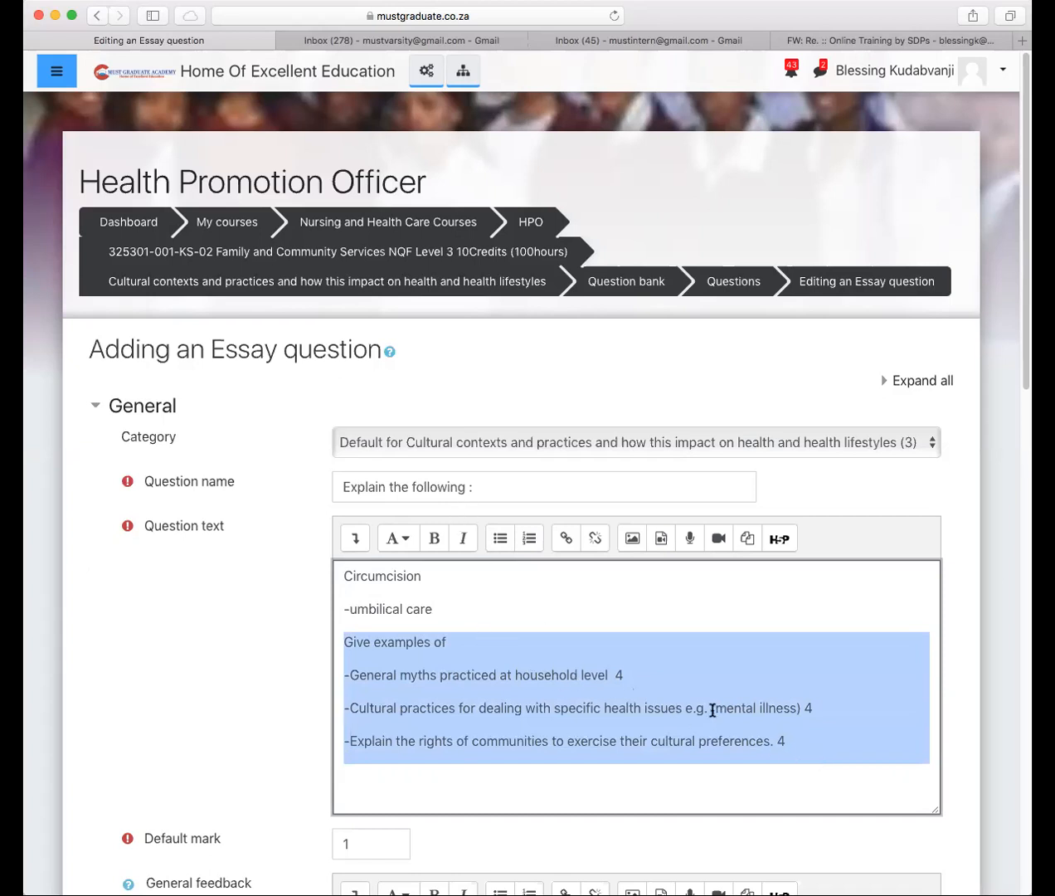
{"action": "key", "text": "BackSpace"}
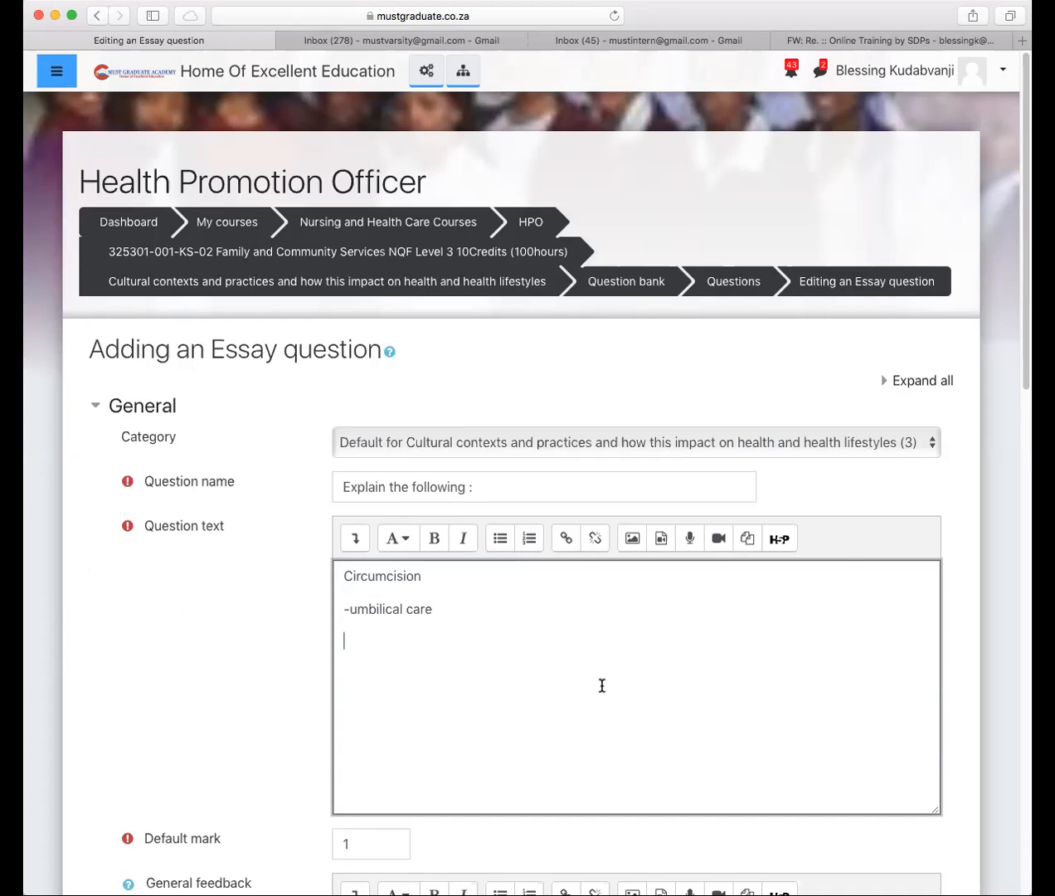
- Remove the dash before umbilical care and format Circumcision and umbilical care as a numbered list
{"action": "left_click", "coordinate": [347, 576]}
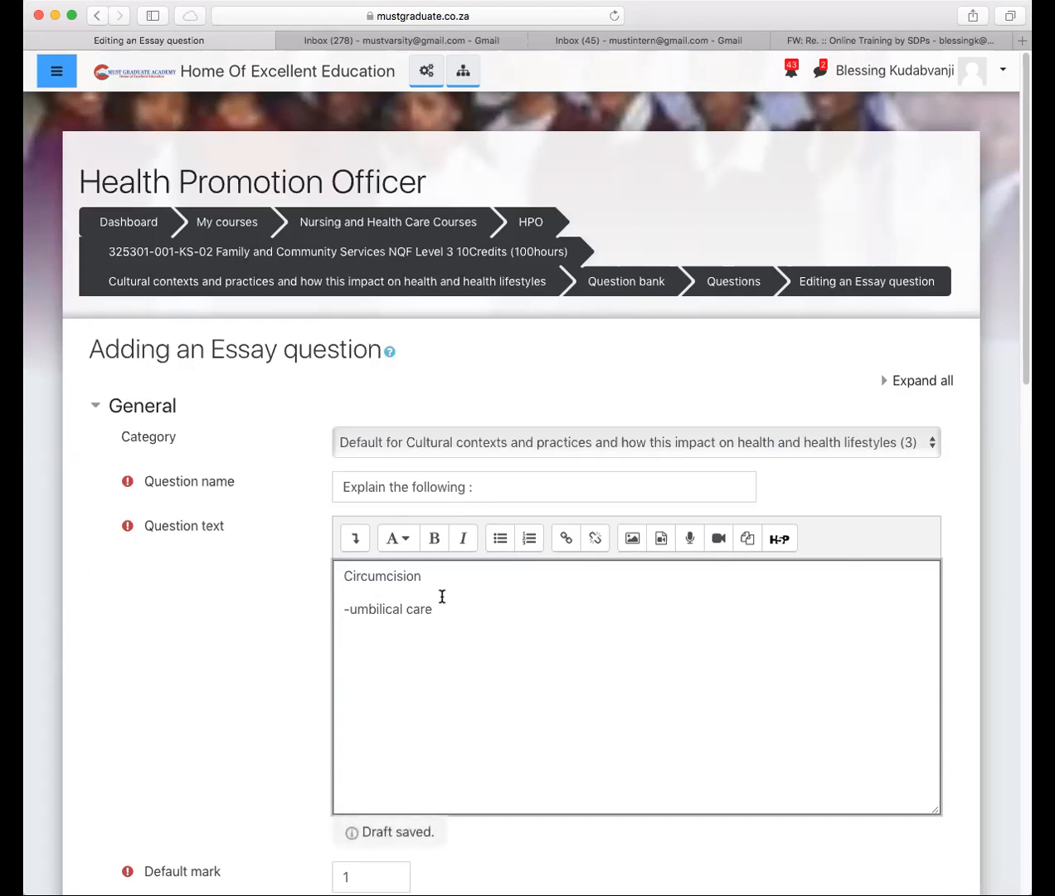
{"action": "left_click", "coordinate": [352, 611]}
{"action": "key", "text": "BackSpace"}
{"action": "left_click_drag", "start_coordinate": [347, 580], "coordinate": [443, 618]}
{"action": "left_click", "coordinate": [530, 541]}
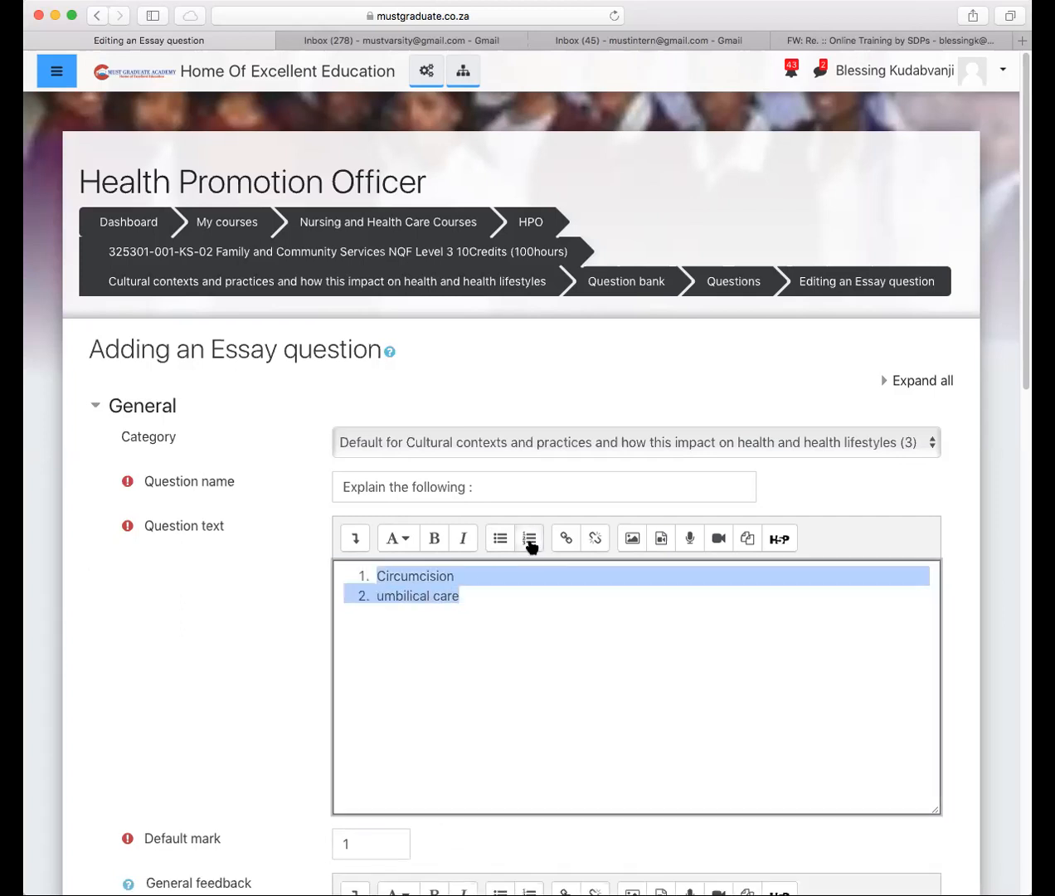
{"action": "left_click", "coordinate": [515, 645]}
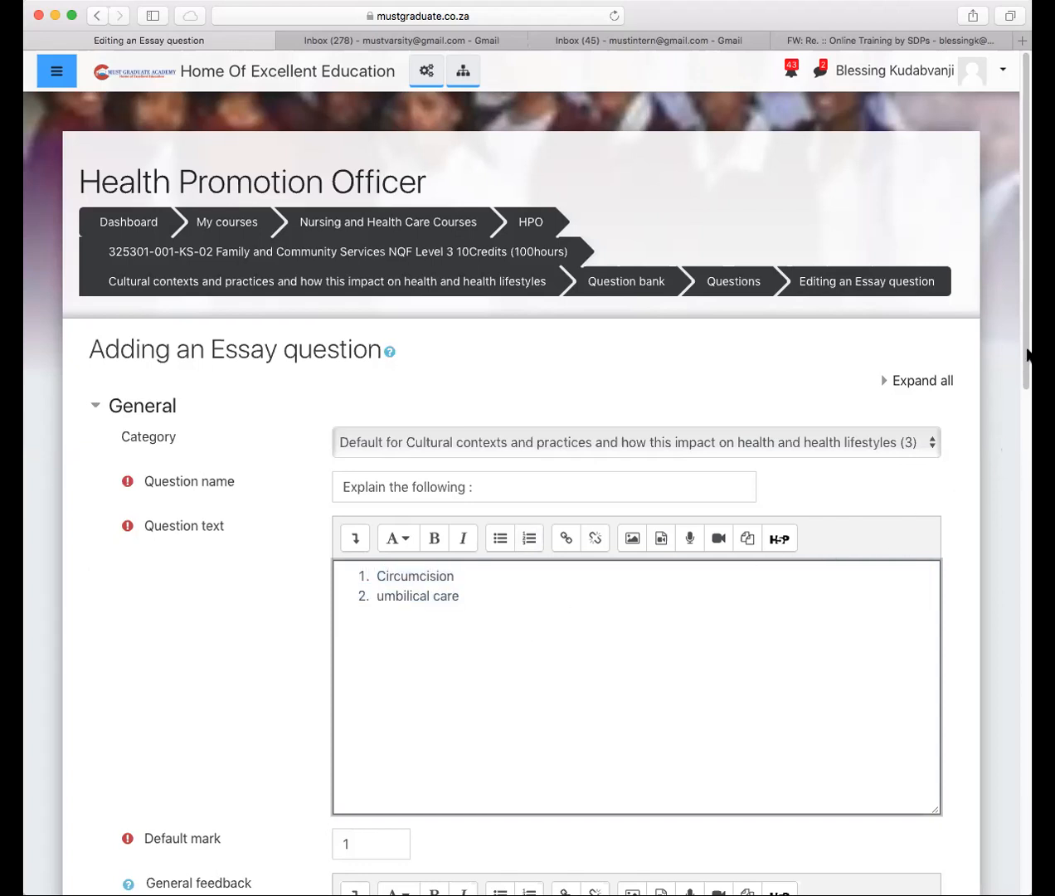
- Set the default mark of the circumcision and umbilical care question to 8
{"action": "left_click_drag", "start_coordinate": [1027, 349], "coordinate": [1027, 467]}
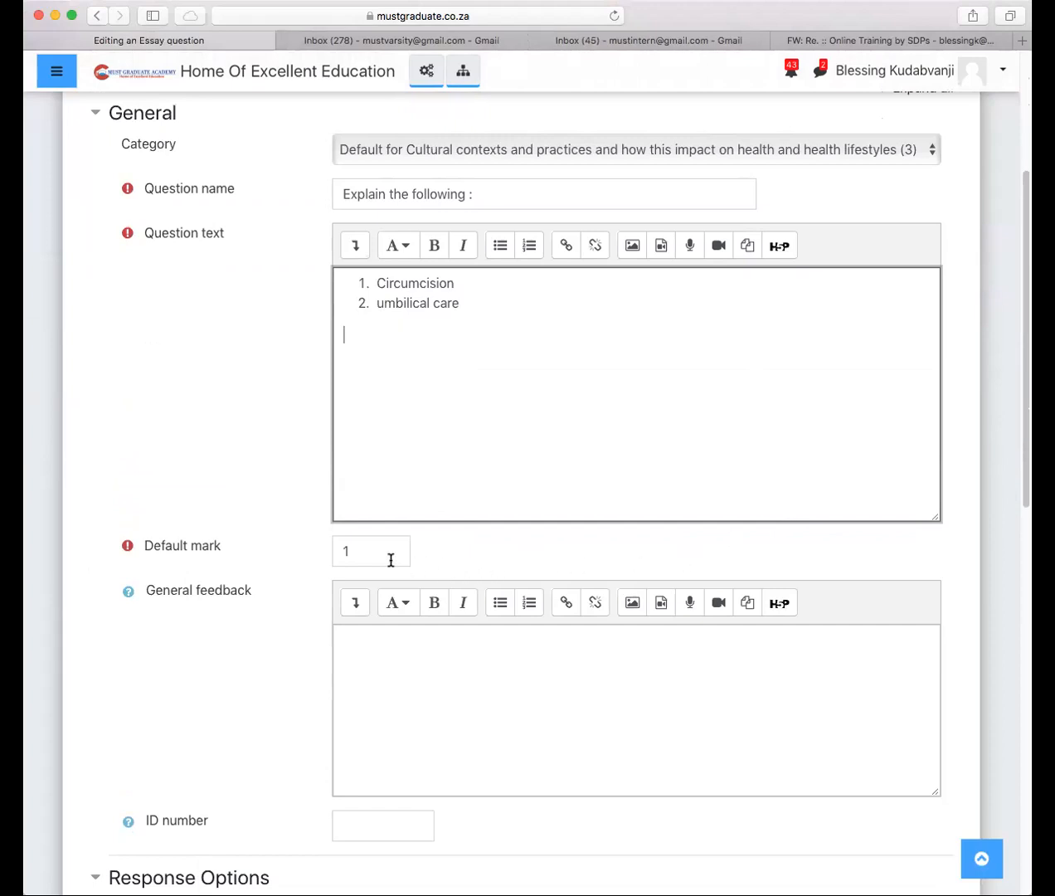
{"action": "left_click_drag", "start_coordinate": [375, 555], "coordinate": [340, 553]}
{"action": "type", "text": "8"}
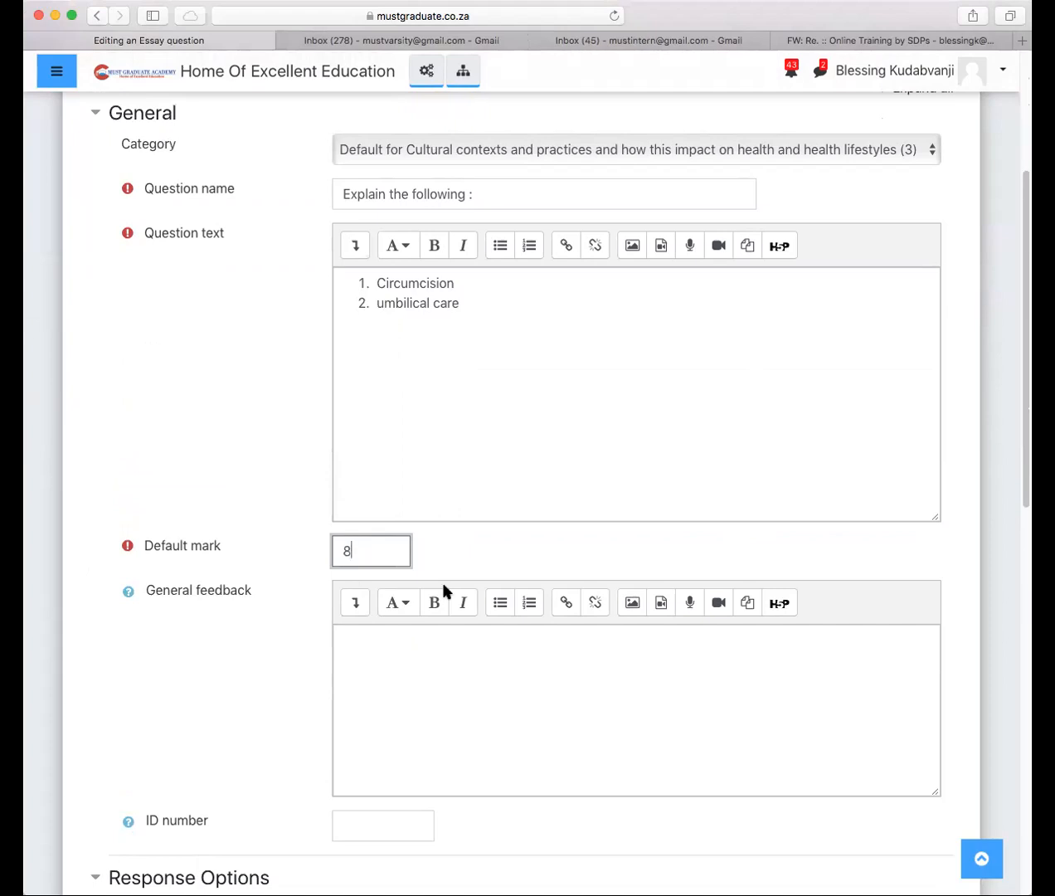
- Enter ks02-08:04 as the ID number of the circumcision and umbilical care question
{"action": "scroll", "coordinate": [1020, 531], "scroll_direction": "down", "scroll_amount": 3}
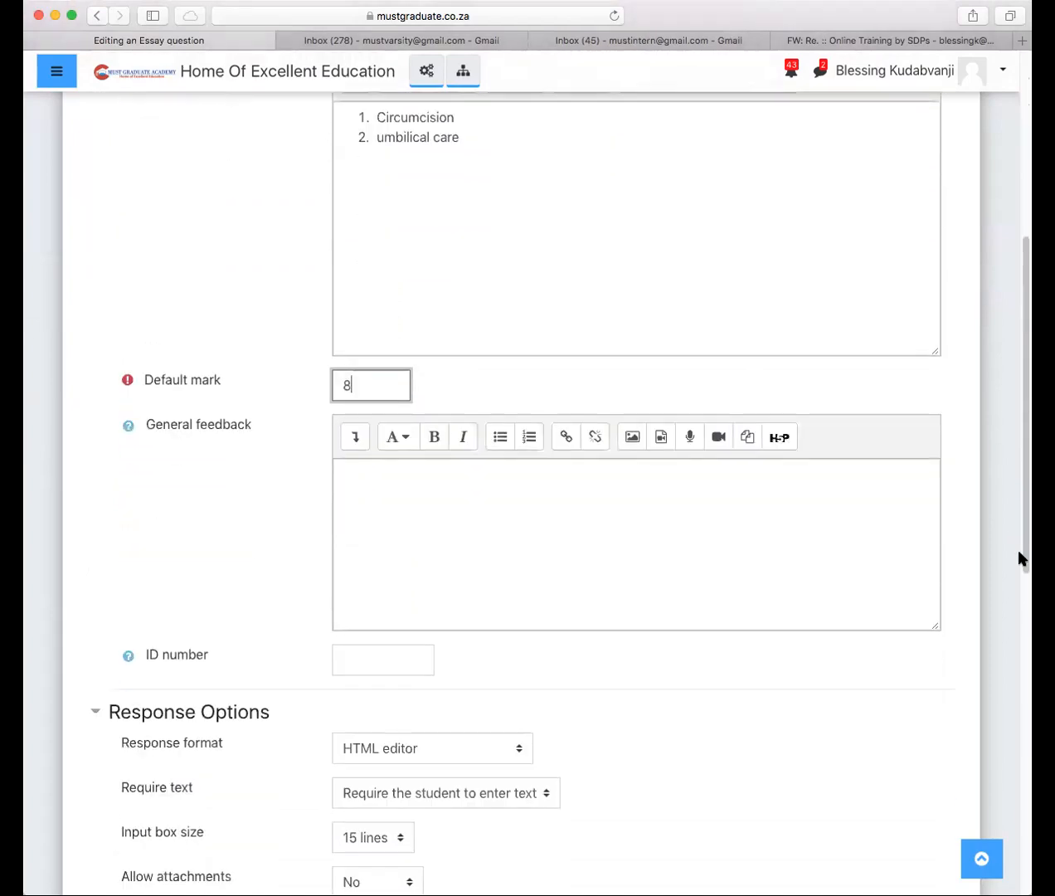
{"action": "left_click", "coordinate": [386, 662]}
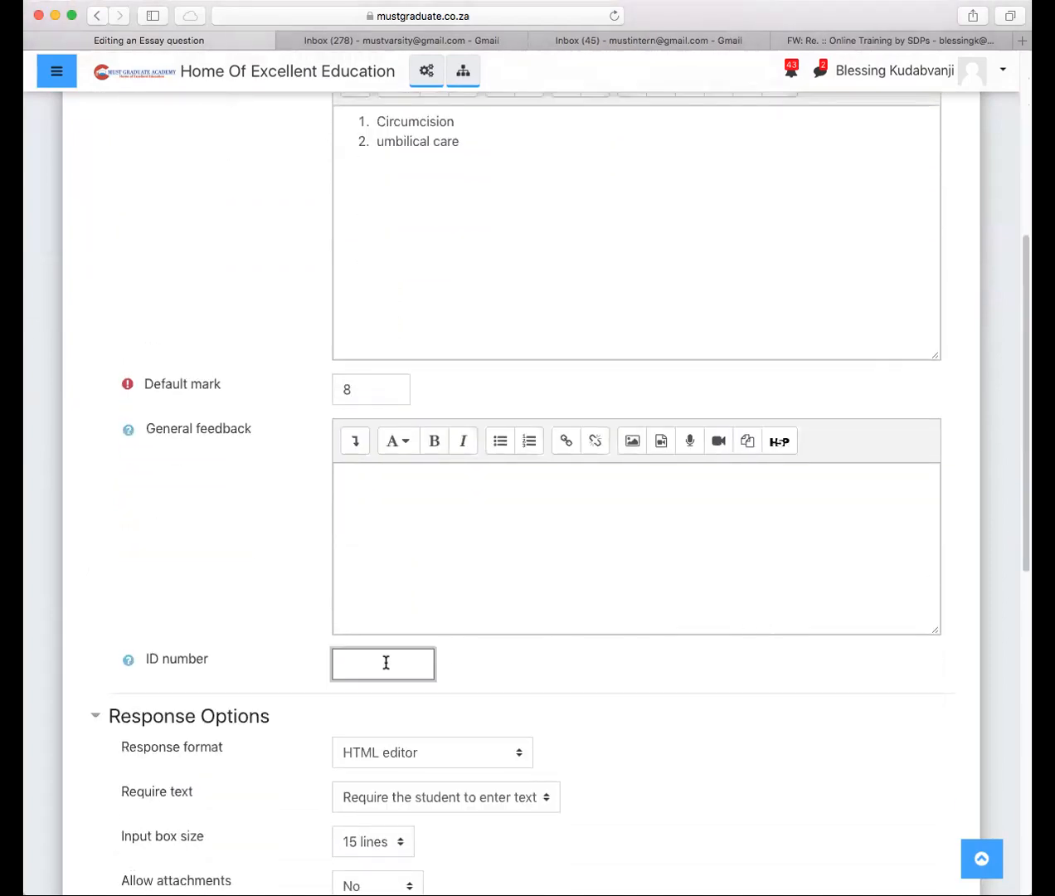
{"action": "type", "text": "ks02-08:03"}
{"action": "key", "text": "BackSpace"}
{"action": "type", "text": "4"}
- Save the "Explain the following :" question to the question bank with its response options left as they are
{"action": "left_click_drag", "start_coordinate": [1024, 529], "coordinate": [1027, 723]}
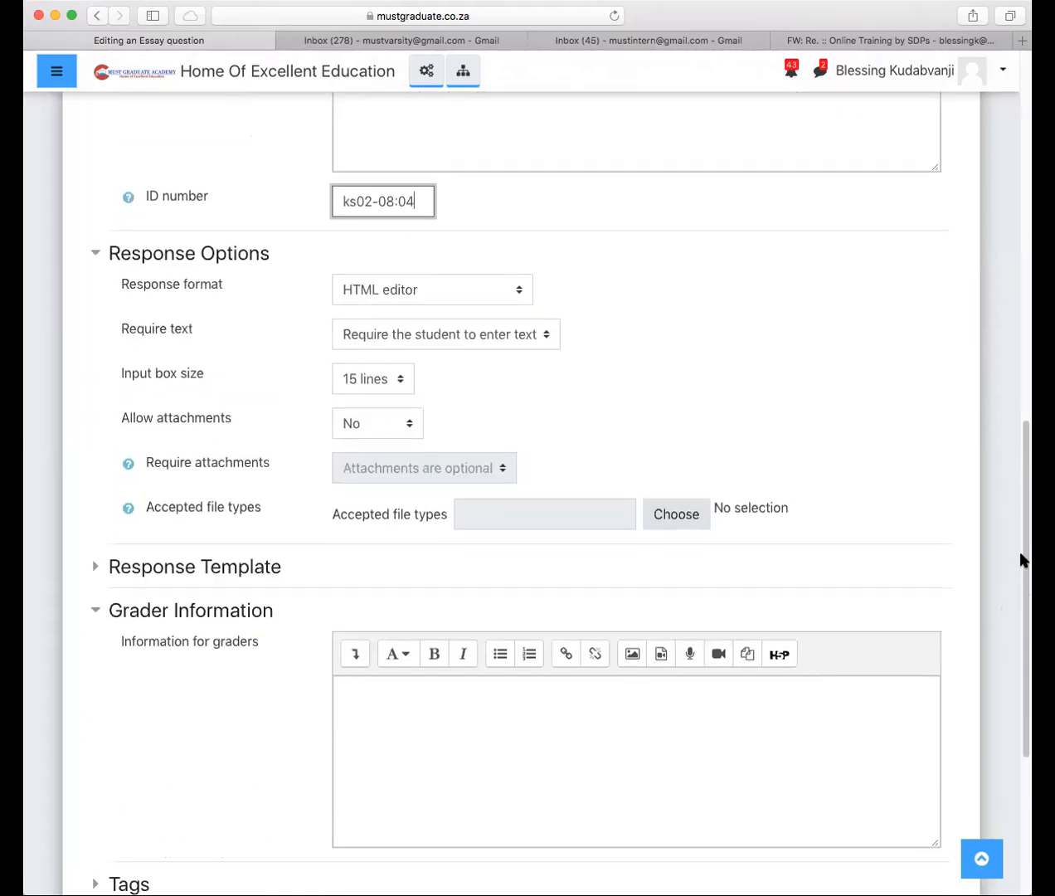
{"action": "left_click_drag", "start_coordinate": [1025, 572], "coordinate": [1000, 736]}
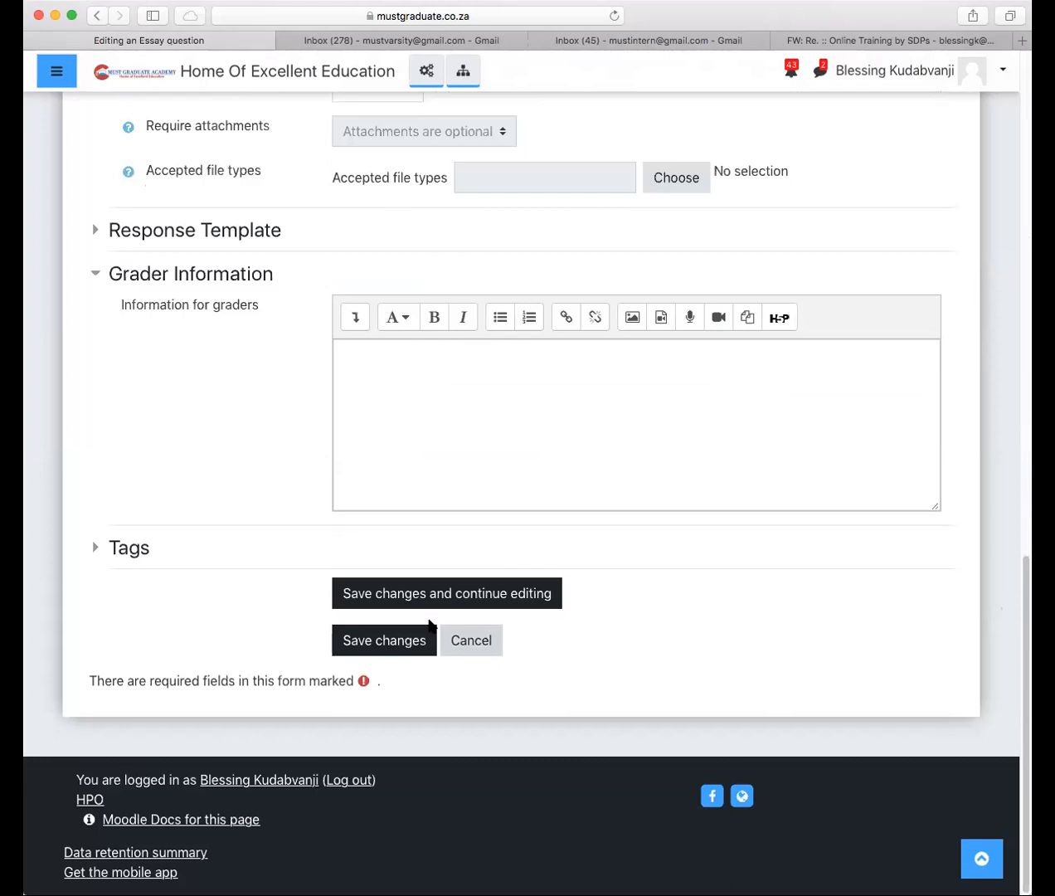
{"action": "left_click", "coordinate": [380, 651]}
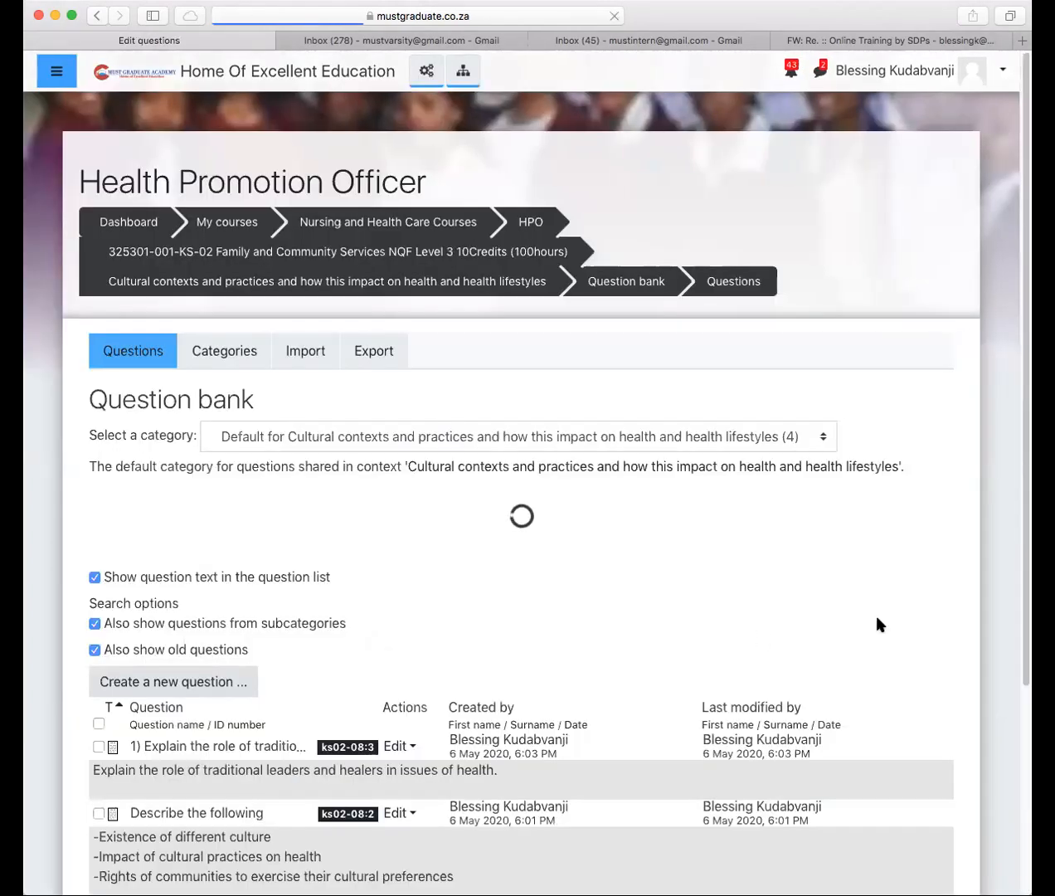
- Create another Essay question in the same question bank category
{"action": "left_click_drag", "start_coordinate": [1026, 428], "coordinate": [1028, 614]}
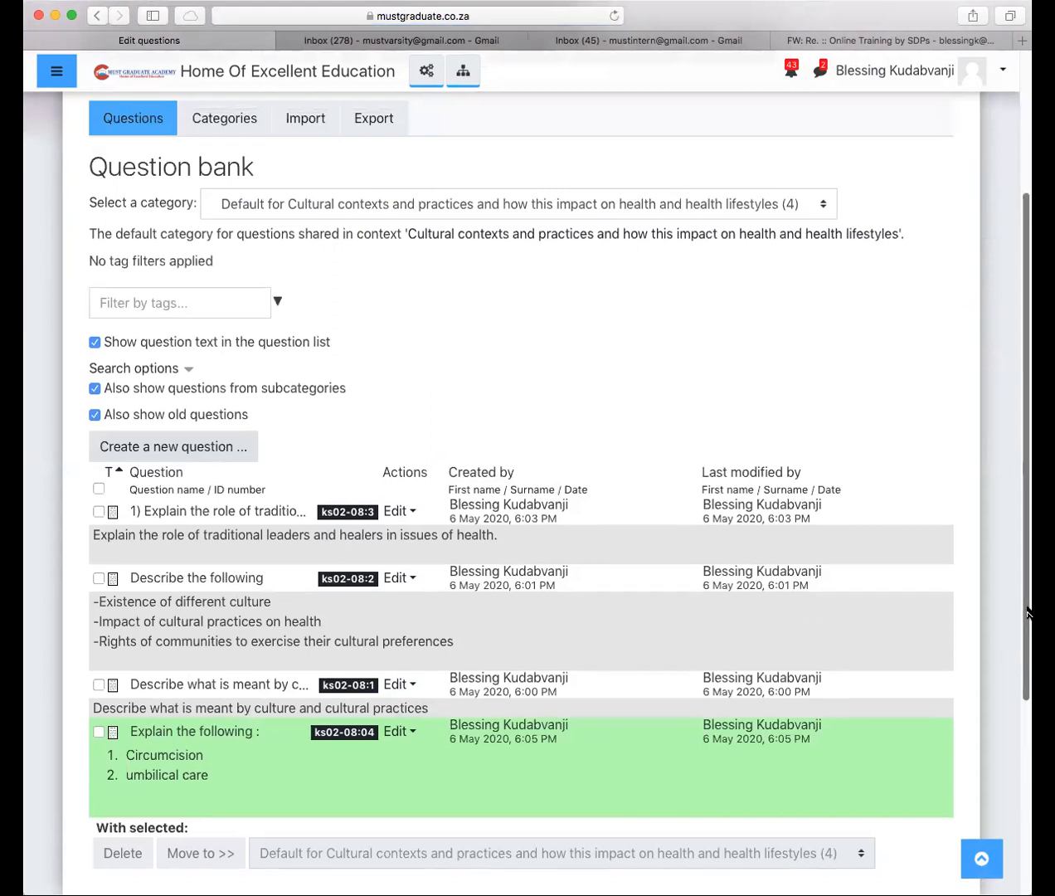
{"action": "left_click_drag", "start_coordinate": [1028, 609], "coordinate": [1028, 608]}
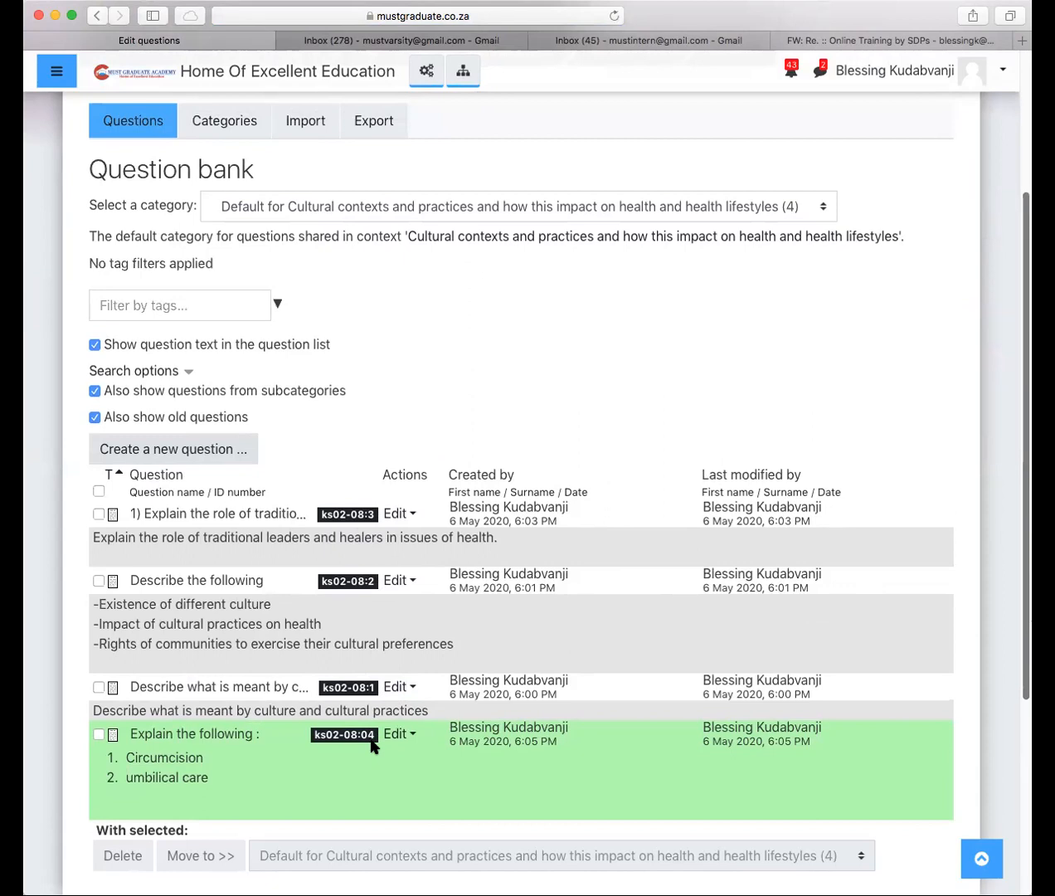
{"action": "left_click", "coordinate": [170, 450]}
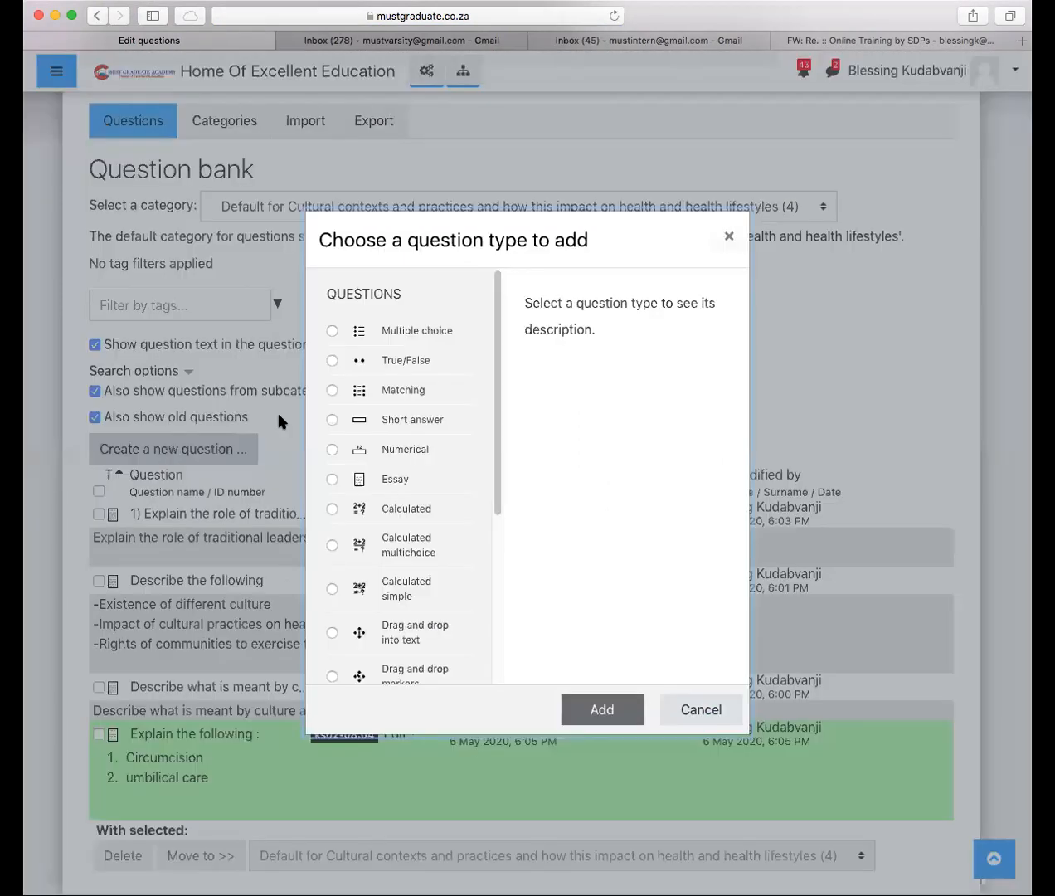
{"action": "left_click", "coordinate": [331, 479]}
{"action": "left_click", "coordinate": [600, 711]}
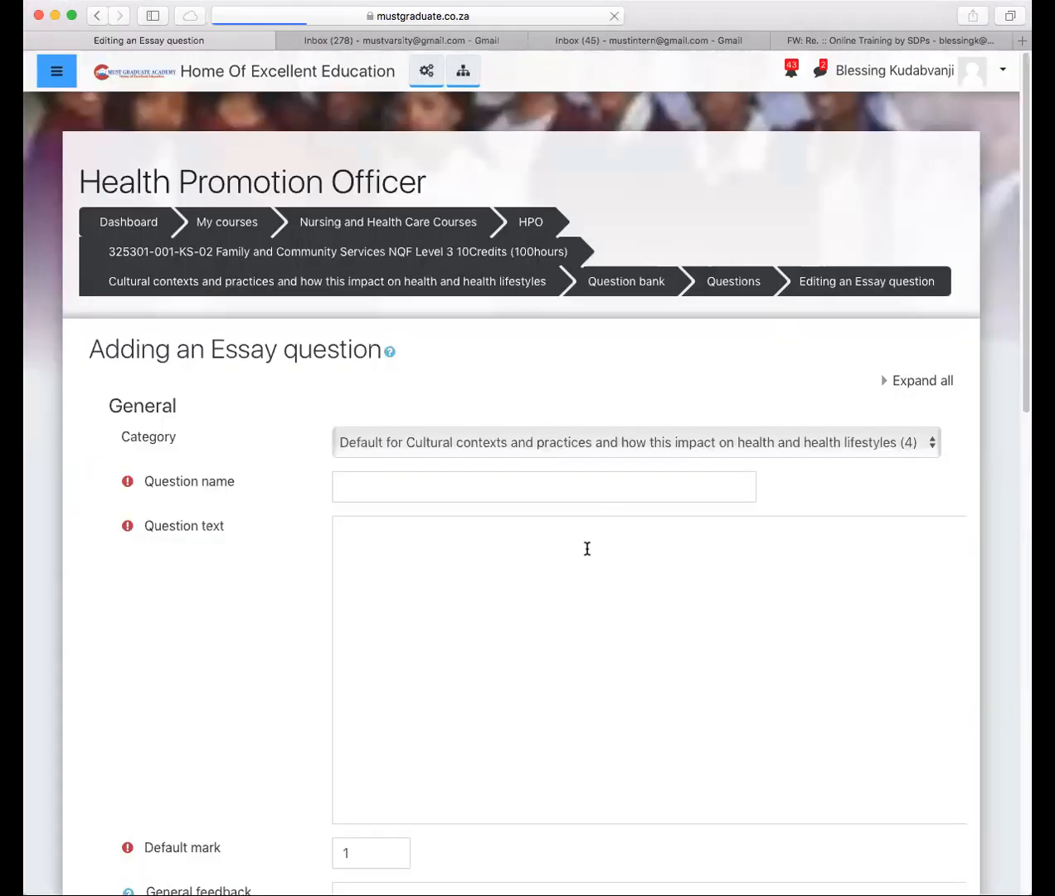
{"action": "left_click", "coordinate": [620, 478]}
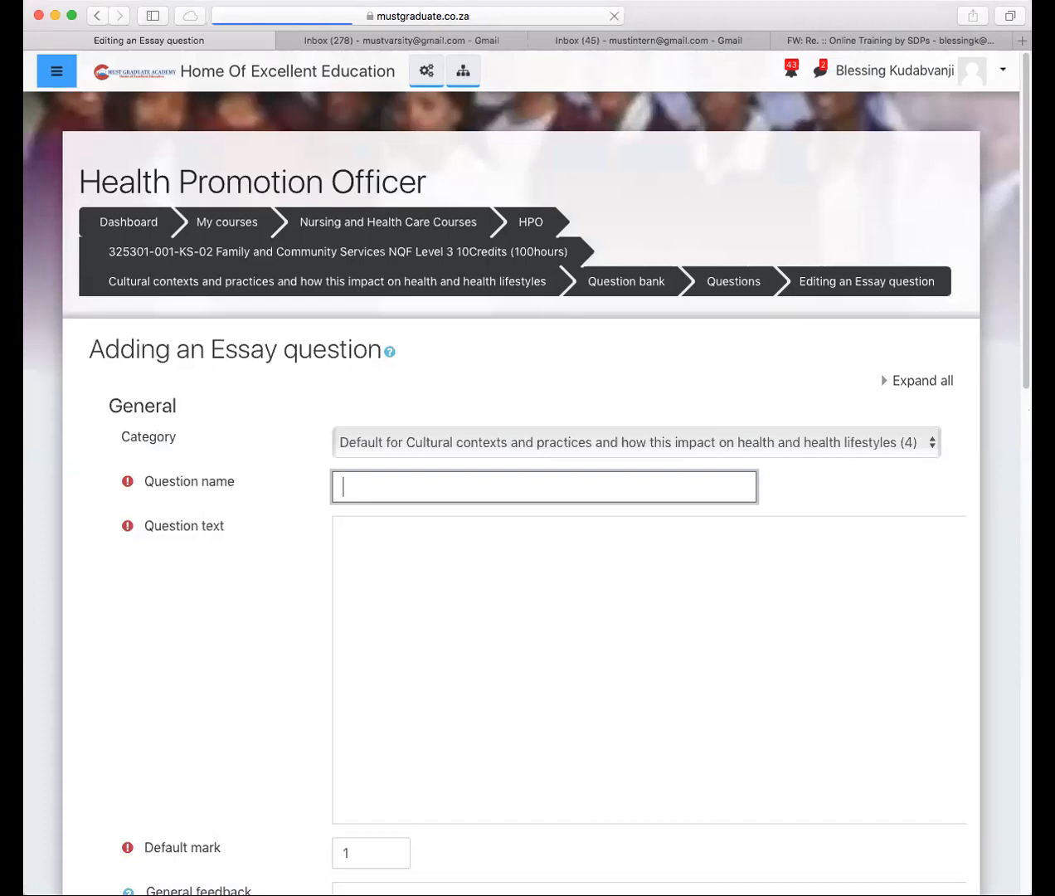
- Name the question "Give examples of :" using the wording from the source document
{"action": "key", "text": "super+Tab"}
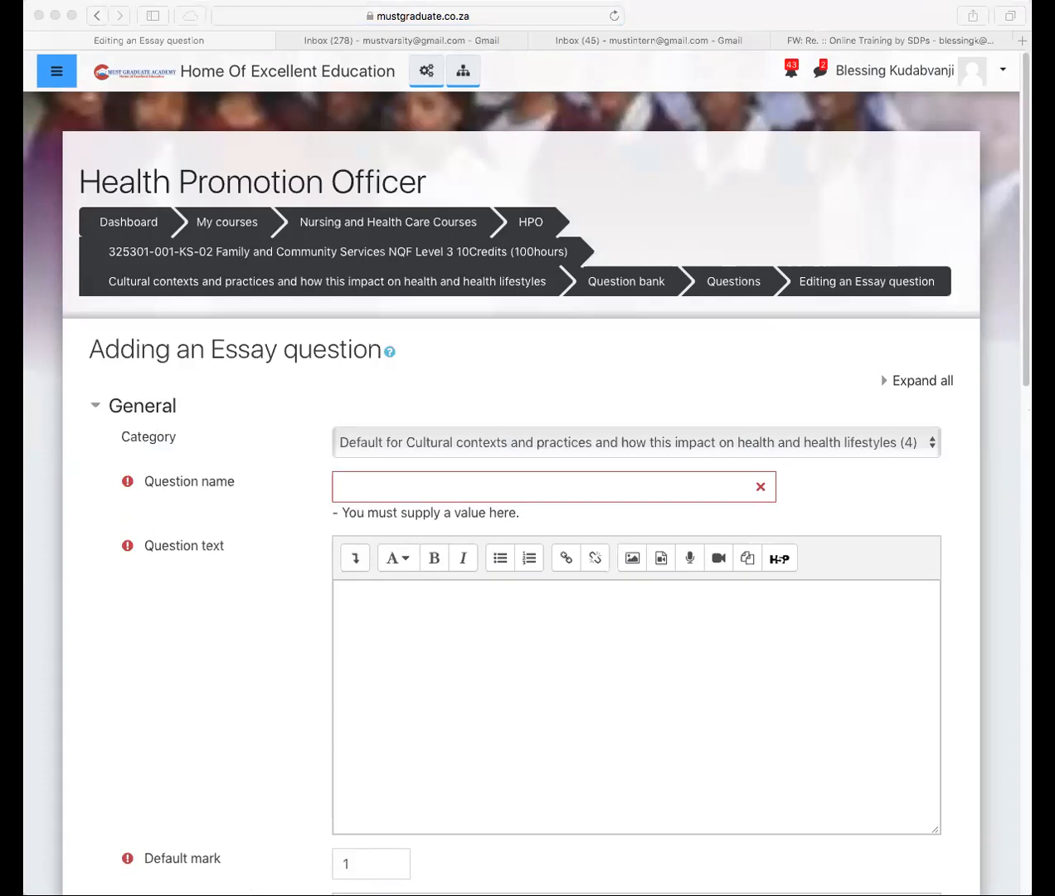
{"action": "left_click", "coordinate": [688, 490]}
{"action": "left_click", "coordinate": [666, 488]}
{"action": "type", "text": "Give examples of"}
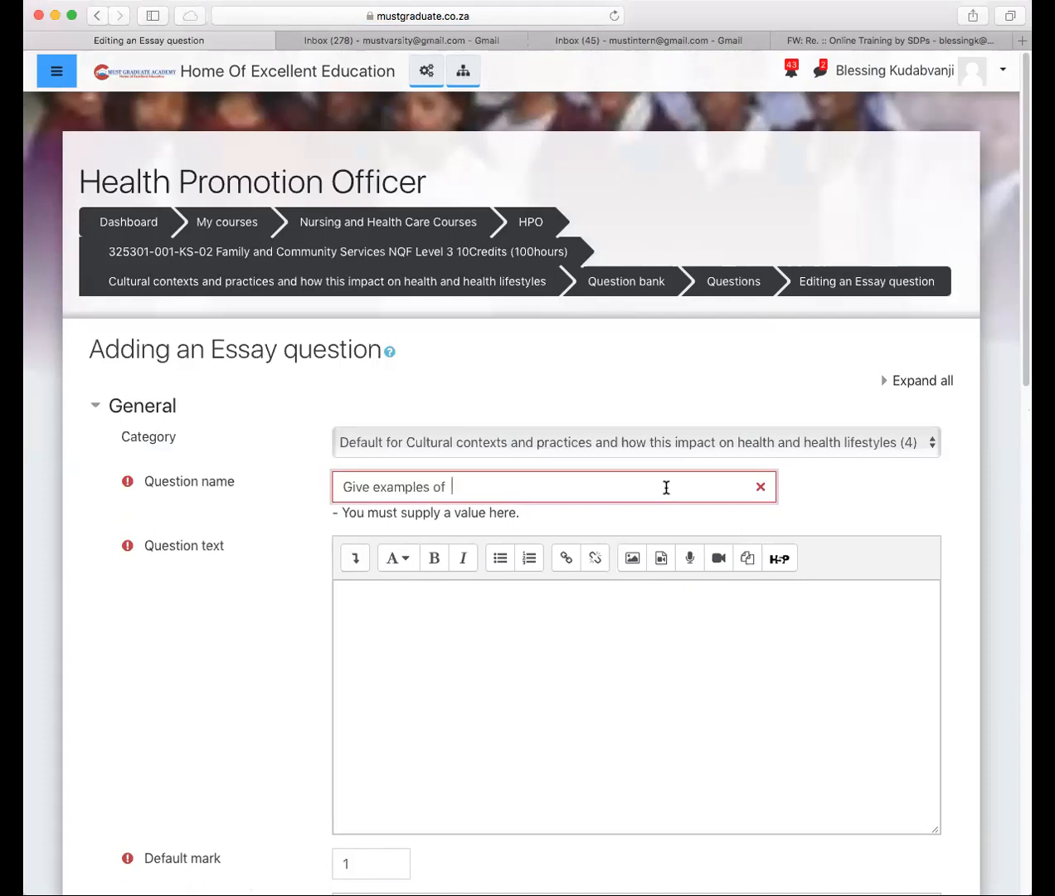
{"action": "key", "text": "BackSpace"}
- Copy the household myths, cultural practices and community rights items from the source document into the question text
{"action": "left_click", "coordinate": [610, 615]}
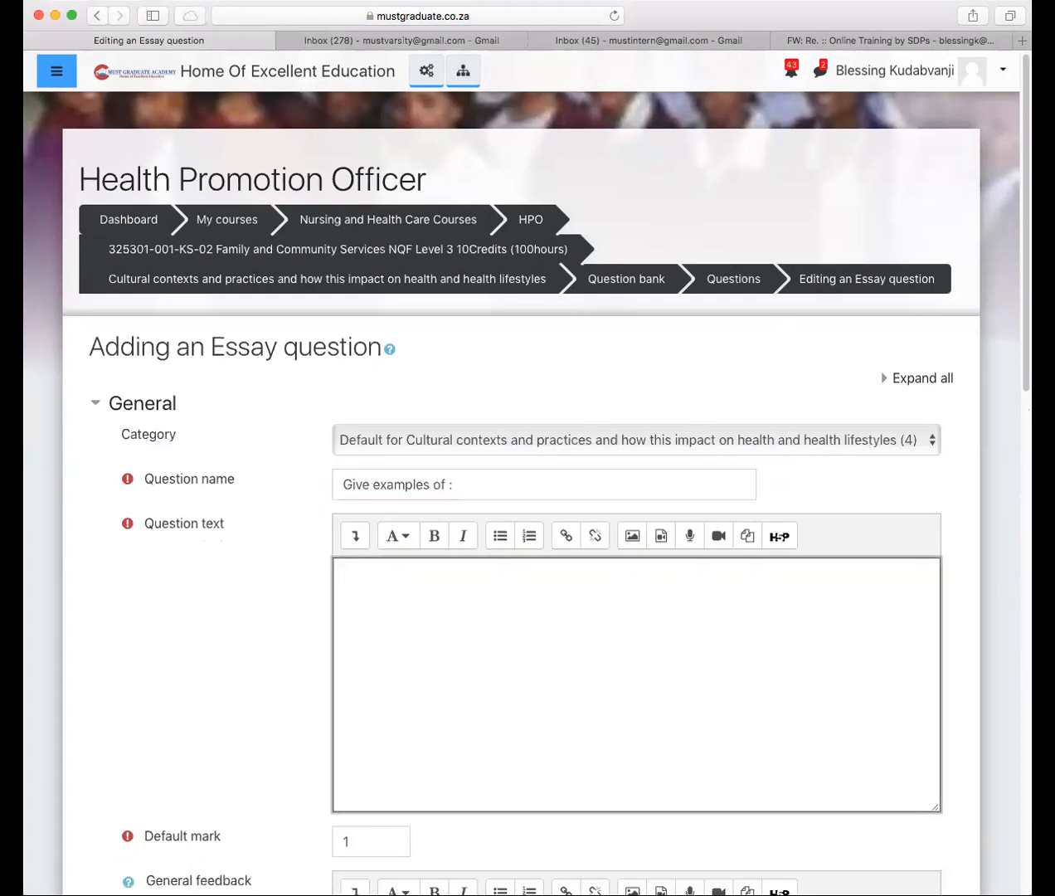
{"action": "key", "text": "super+Tab"}
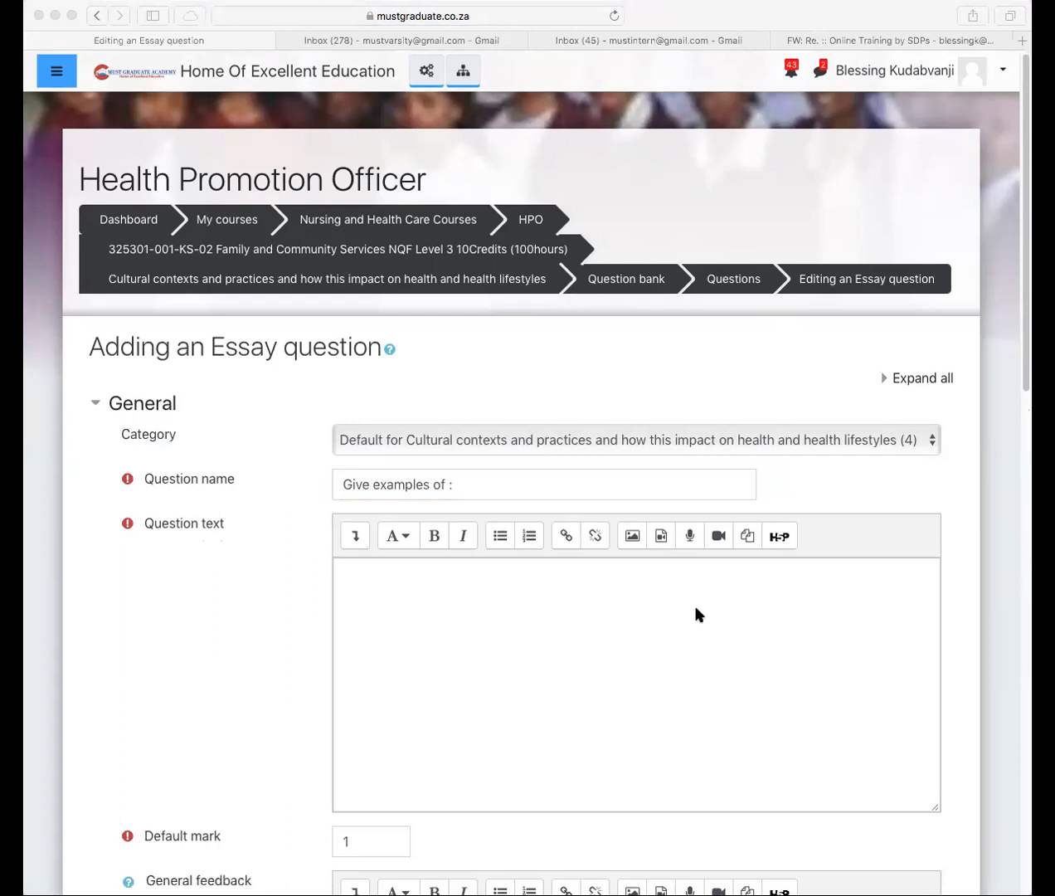
{"action": "left_click", "coordinate": [535, 611]}
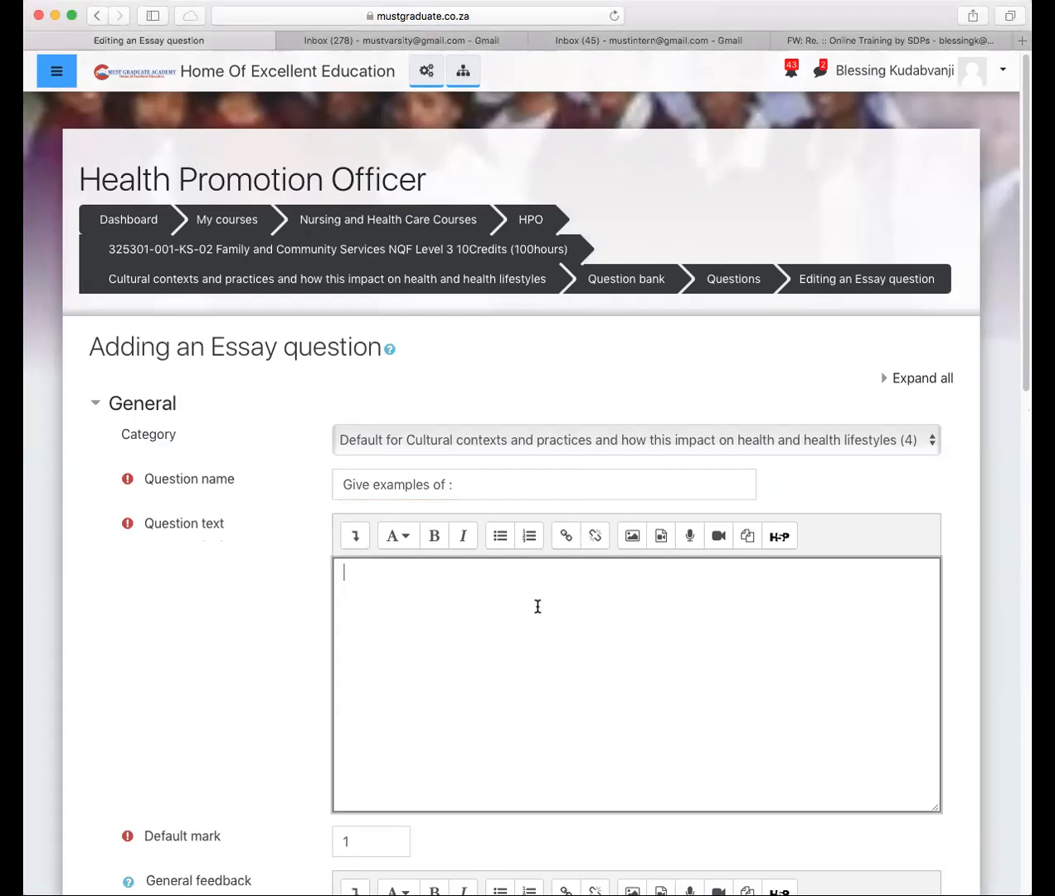
{"action": "type", "text": "General myths practiced at household level  4  -Cultural practices for dealing with specific health issues e.g. (mental illness) 4  -Explain the rights of communities to exercise their cultural preferences. 4"}
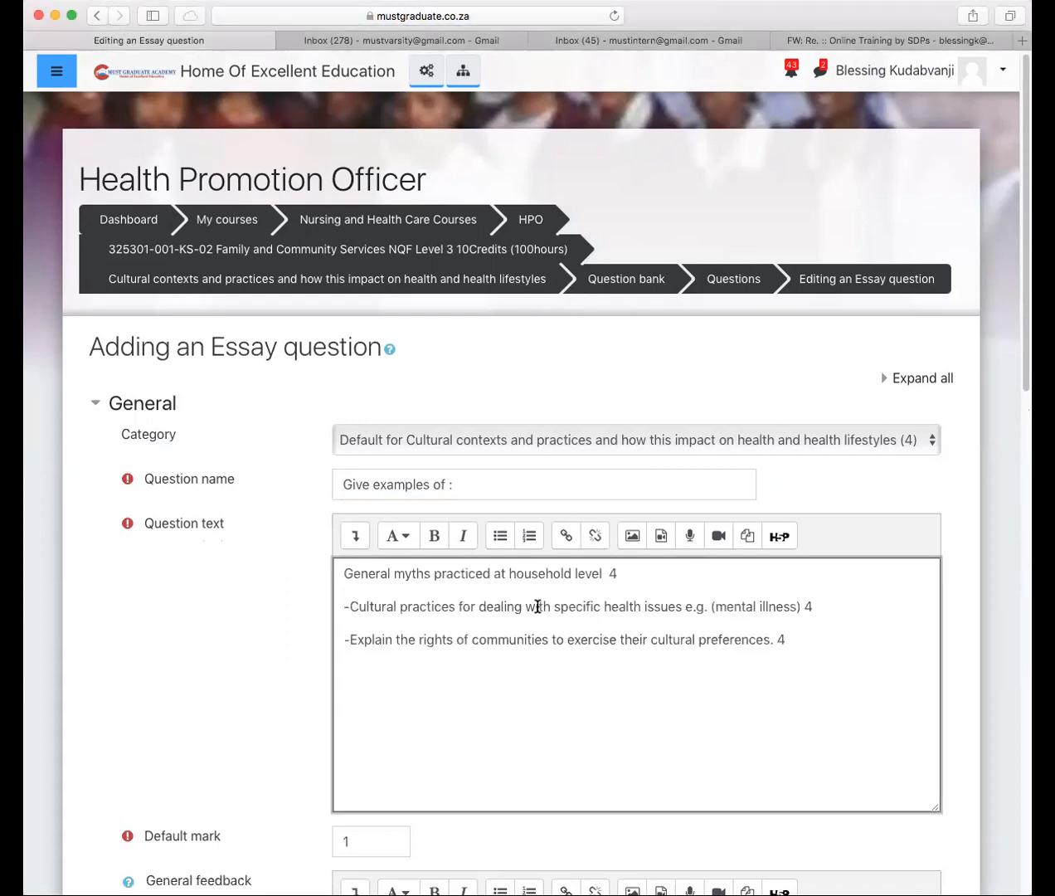
- Delete the trailing mark of 4 from each of the three items in the question text
{"action": "left_click", "coordinate": [602, 572]}
{"action": "key", "text": "Delete"}
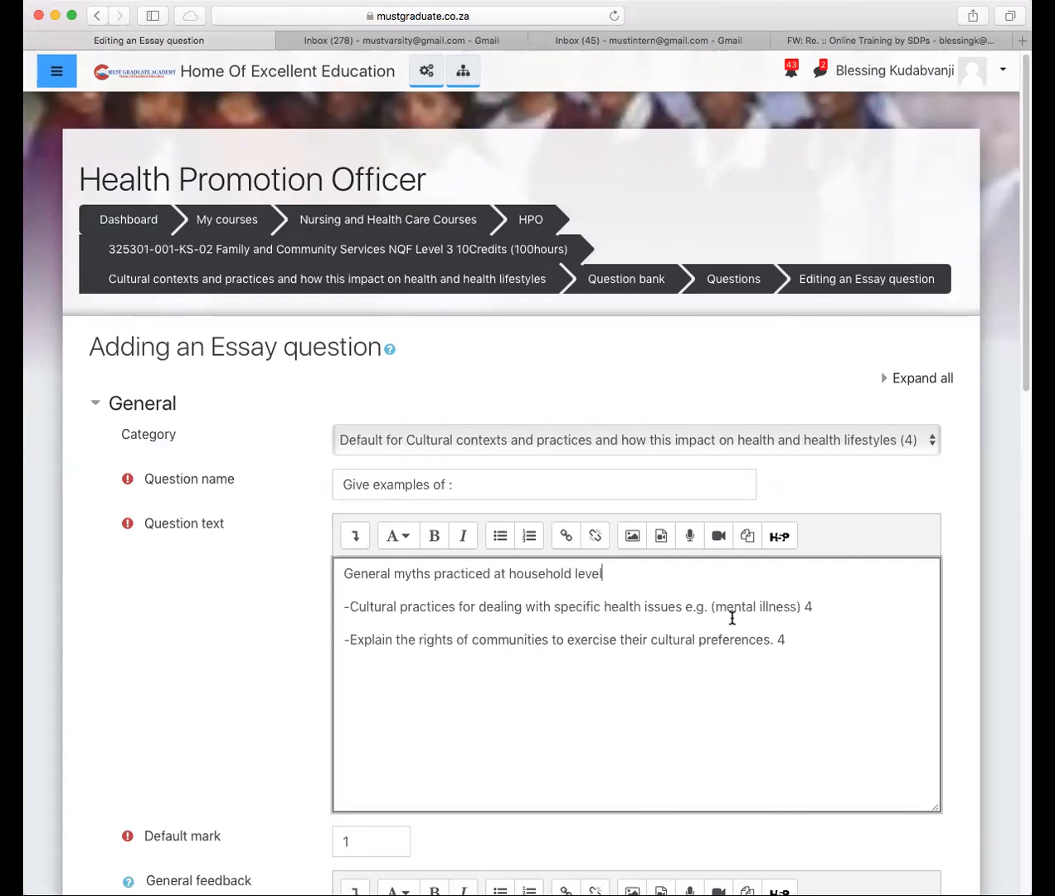
{"action": "left_click", "coordinate": [800, 607]}
{"action": "key", "text": "Delete"}
{"action": "key", "text": "Delete"}
{"action": "left_click", "coordinate": [774, 639]}
{"action": "key", "text": "Delete"}
{"action": "key", "text": "Delete"}
- Remove the leading dashes from the second and third items and format all three items as a numbered list
{"action": "left_click", "coordinate": [352, 608]}
{"action": "key", "text": "BackSpace"}
{"action": "left_click", "coordinate": [350, 639]}
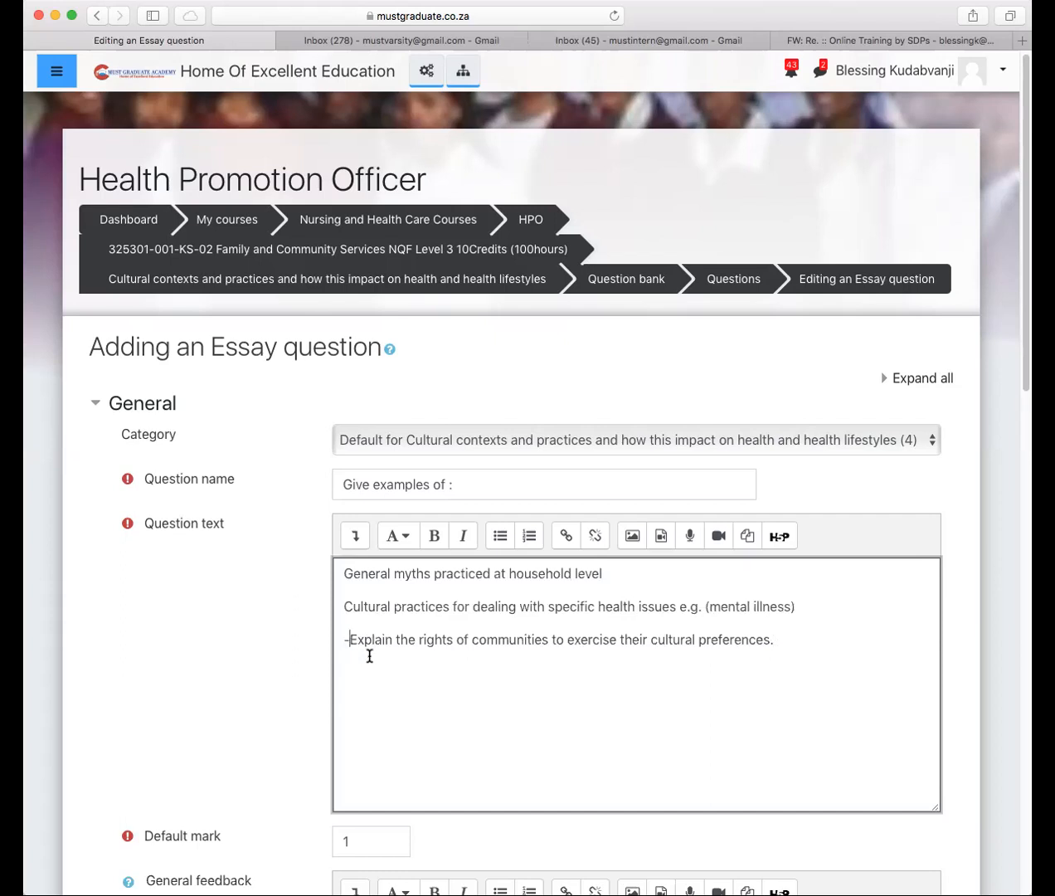
{"action": "key", "text": "BackSpace"}
{"action": "left_click_drag", "start_coordinate": [346, 577], "coordinate": [365, 639]}
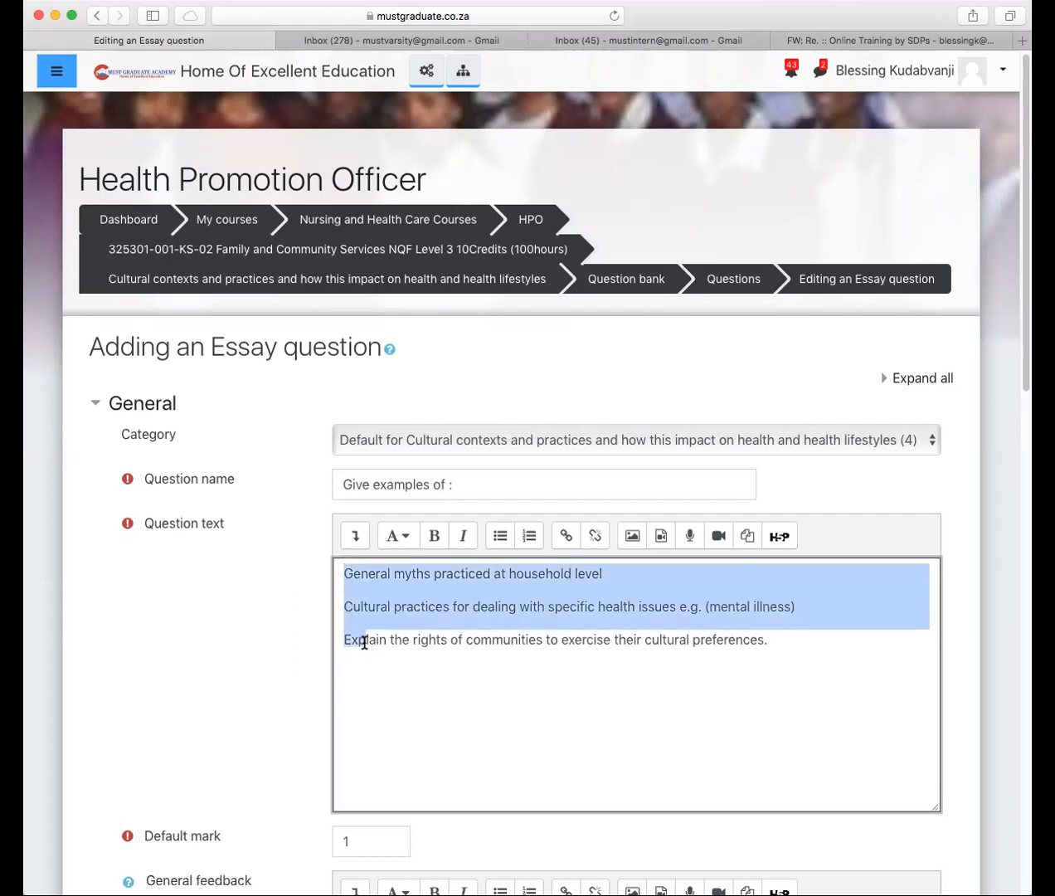
{"action": "left_click", "coordinate": [528, 538]}
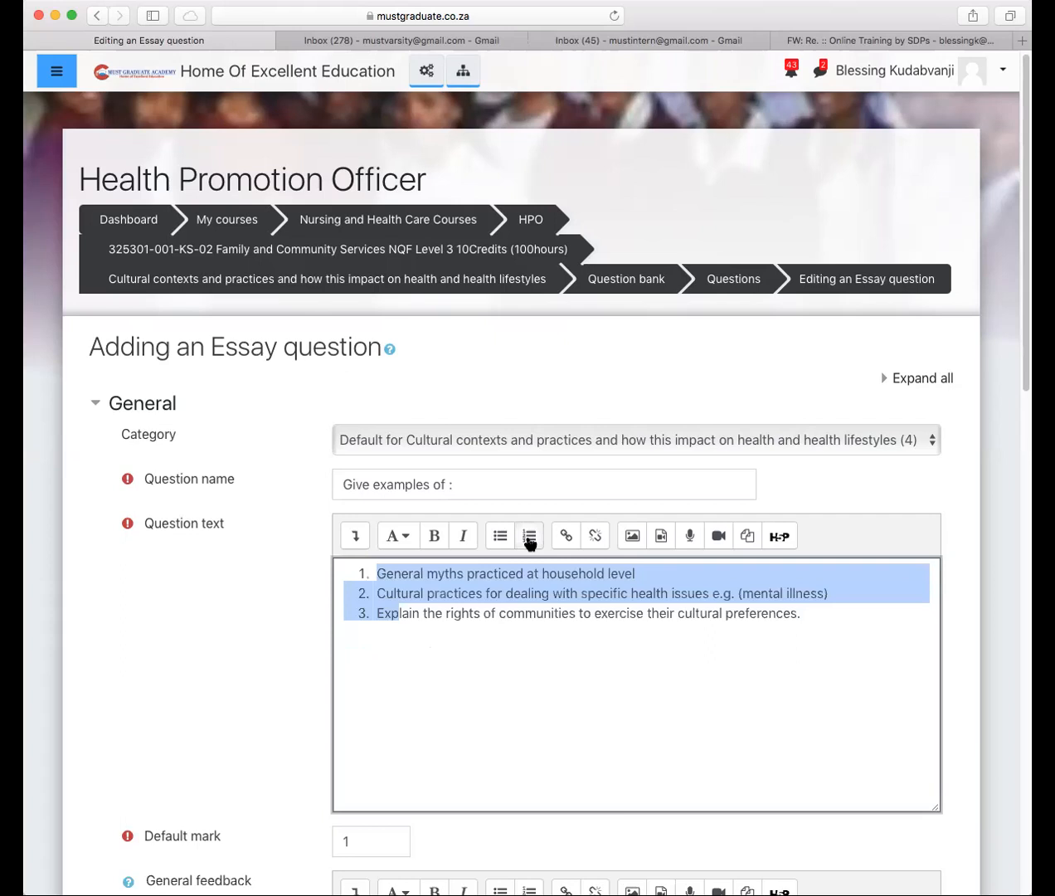
- Set the question's ID number to Ks02-08:5 and save the "Give examples of :" question to the question bank
{"action": "left_click_drag", "start_coordinate": [1025, 367], "coordinate": [1029, 584]}
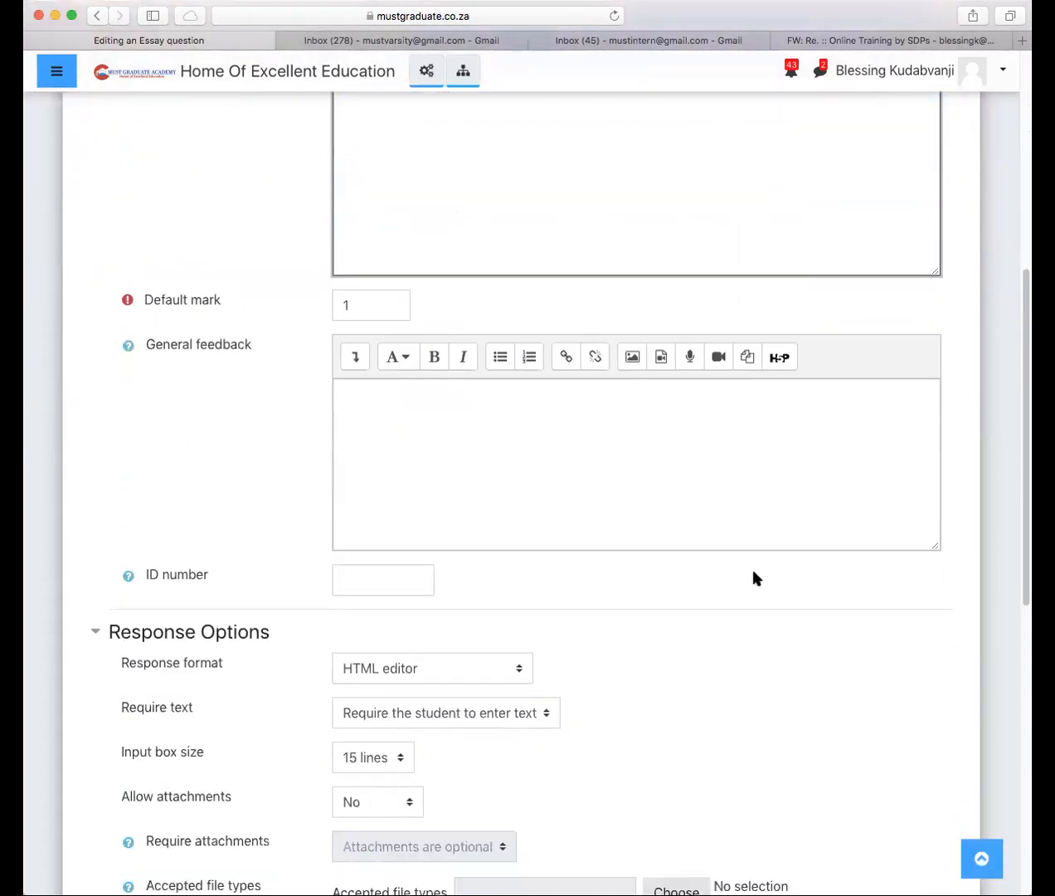
{"action": "left_click", "coordinate": [393, 586]}
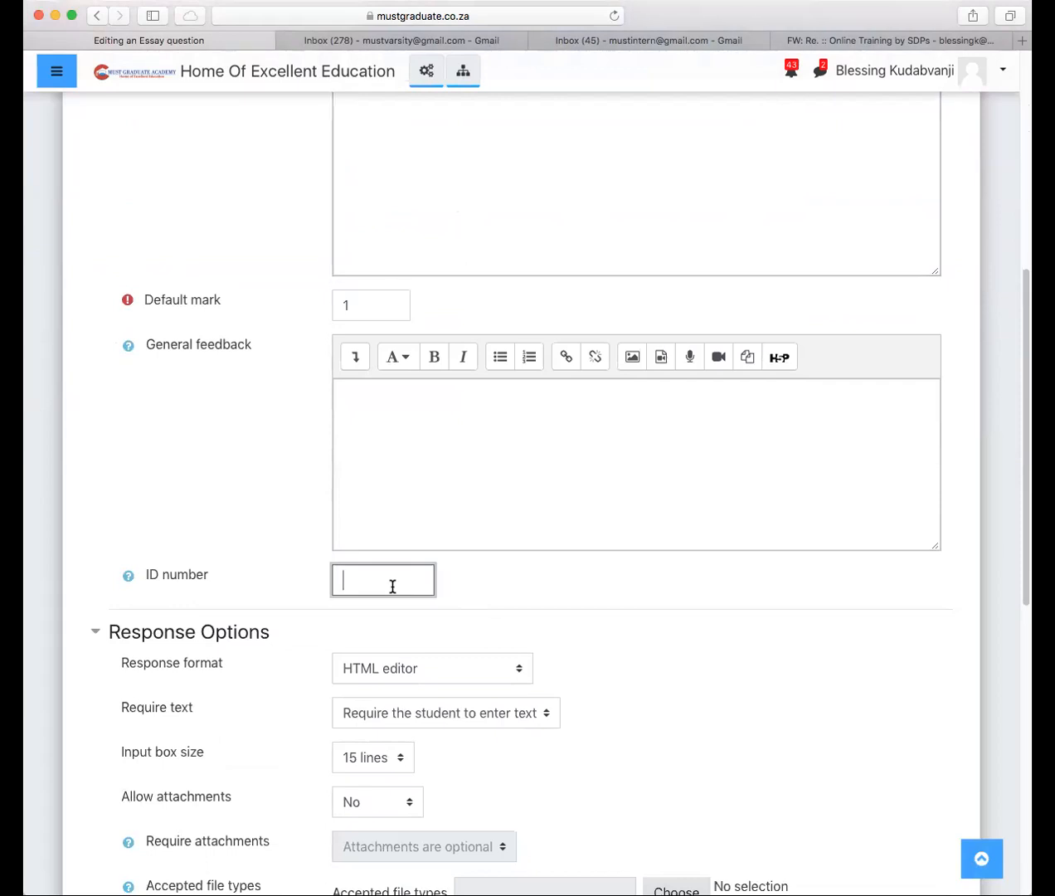
{"action": "type", "text": "Ks02-08:5"}
{"action": "left_click_drag", "start_coordinate": [1026, 462], "coordinate": [956, 809]}
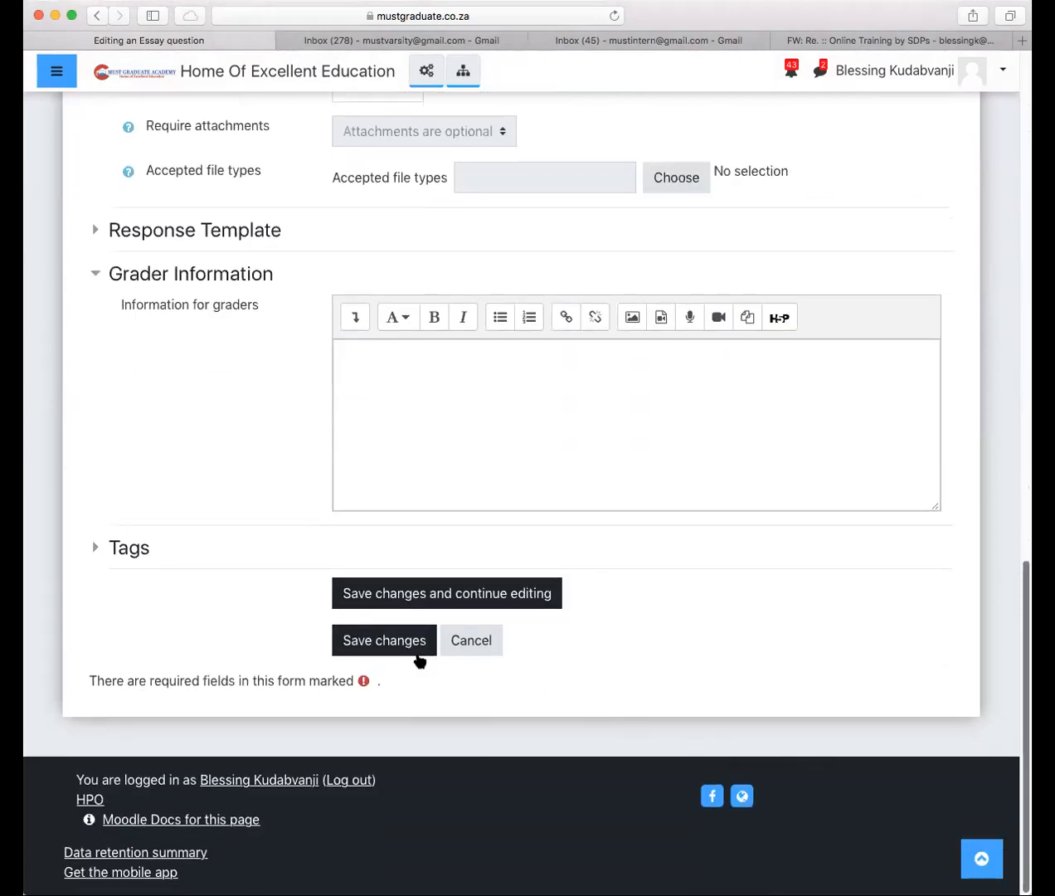
{"action": "left_click", "coordinate": [393, 643]}
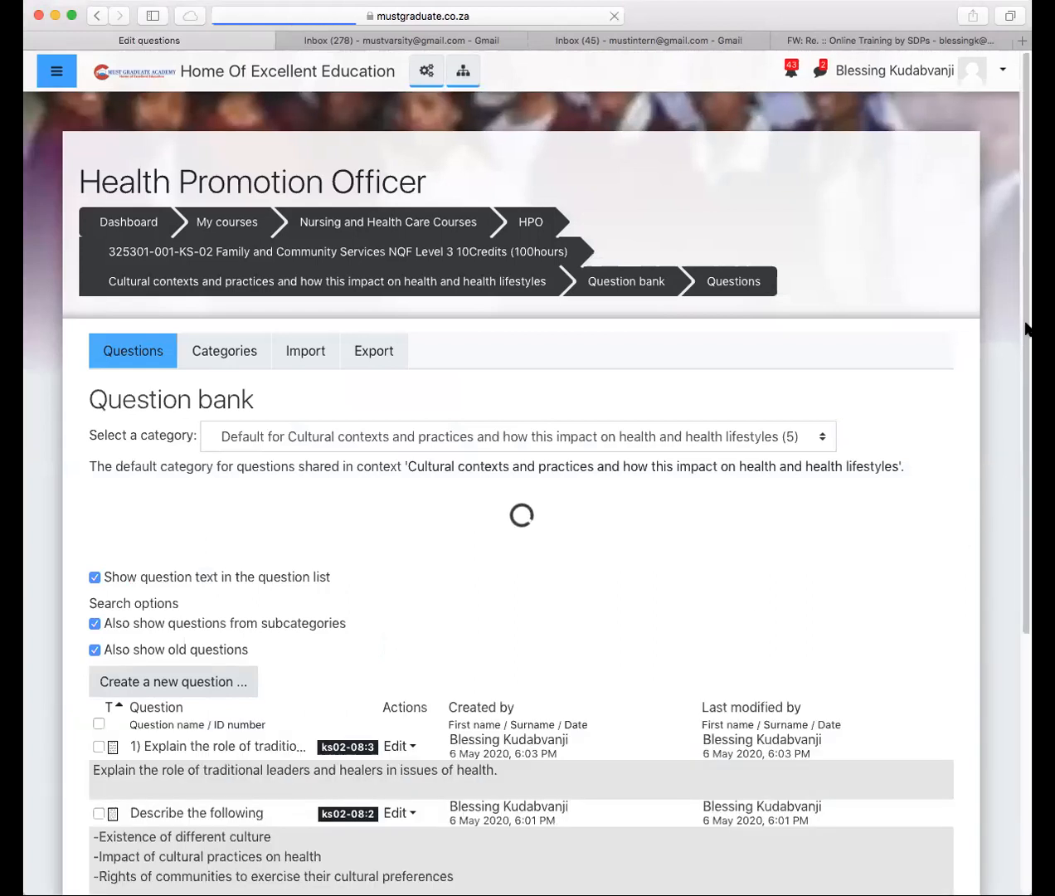
- Review the saved questions and their ID numbers in the question bank list
{"action": "scroll", "coordinate": [1027, 348], "scroll_direction": "down", "scroll_amount": 5}
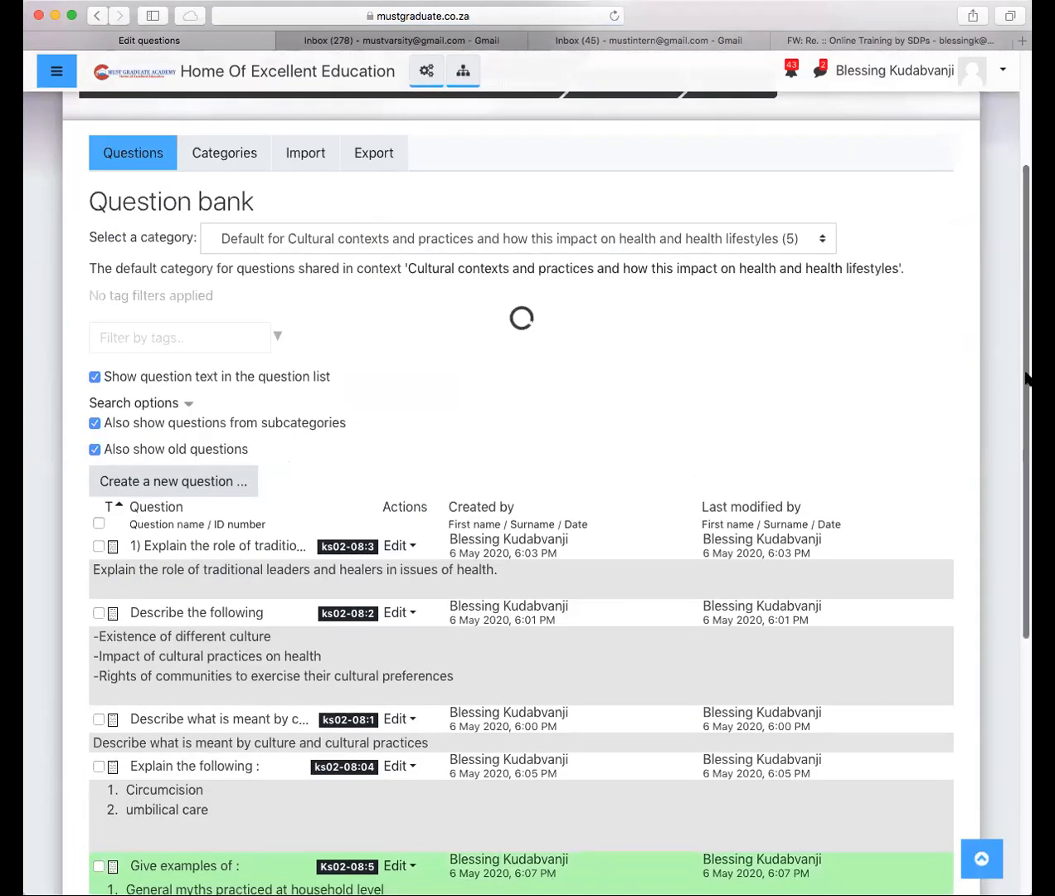
{"action": "scroll", "coordinate": [1027, 382], "scroll_direction": "down", "scroll_amount": 4}
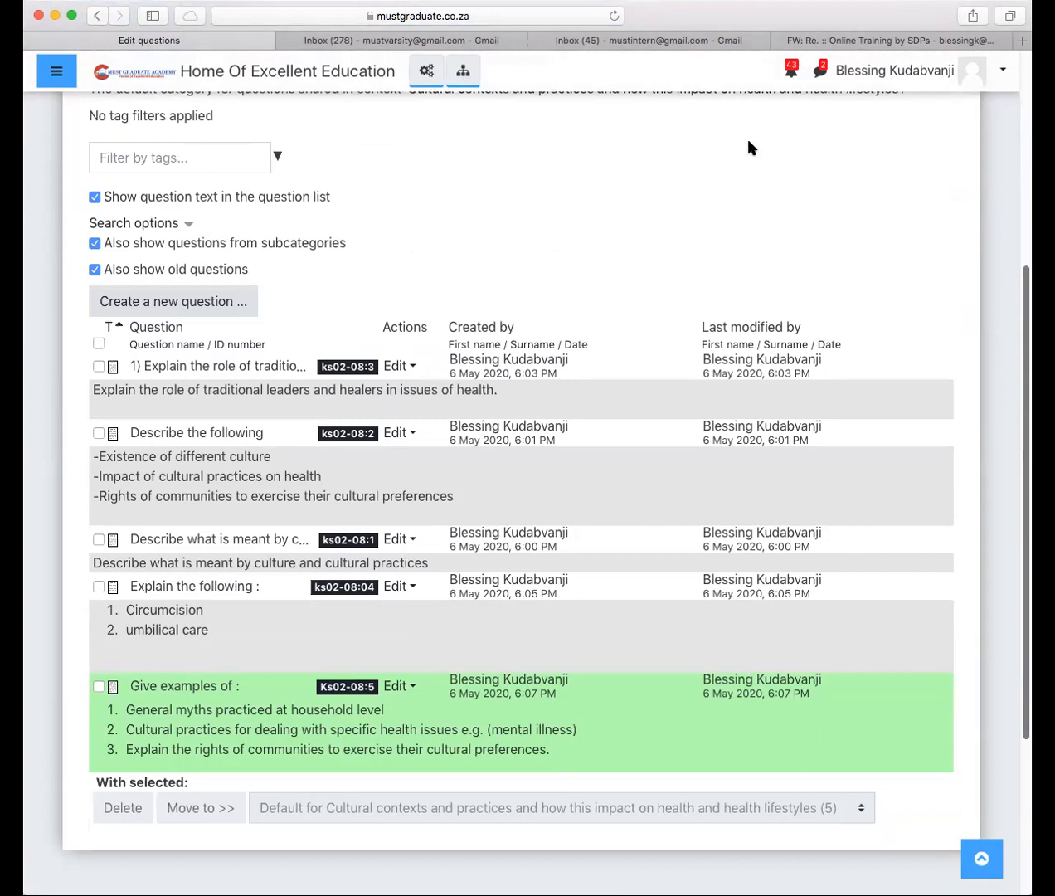
{"action": "key", "text": "super+shift+4"}
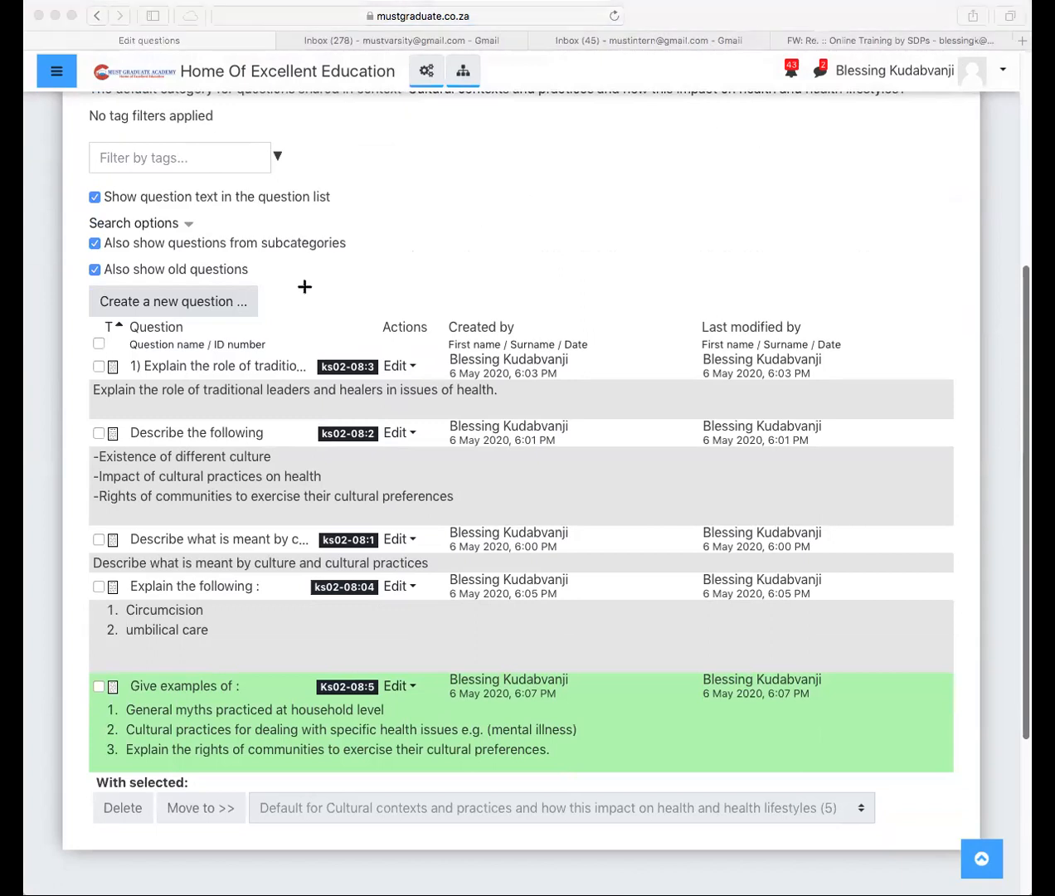
{"action": "mouse_move", "coordinate": [361, 298]}
{"action": "left_mouse_down"}
{"action": "mouse_move", "coordinate": [247, 637]}
{"action": "mouse_move", "coordinate": [245, 778]}
{"action": "left_mouse_up"}
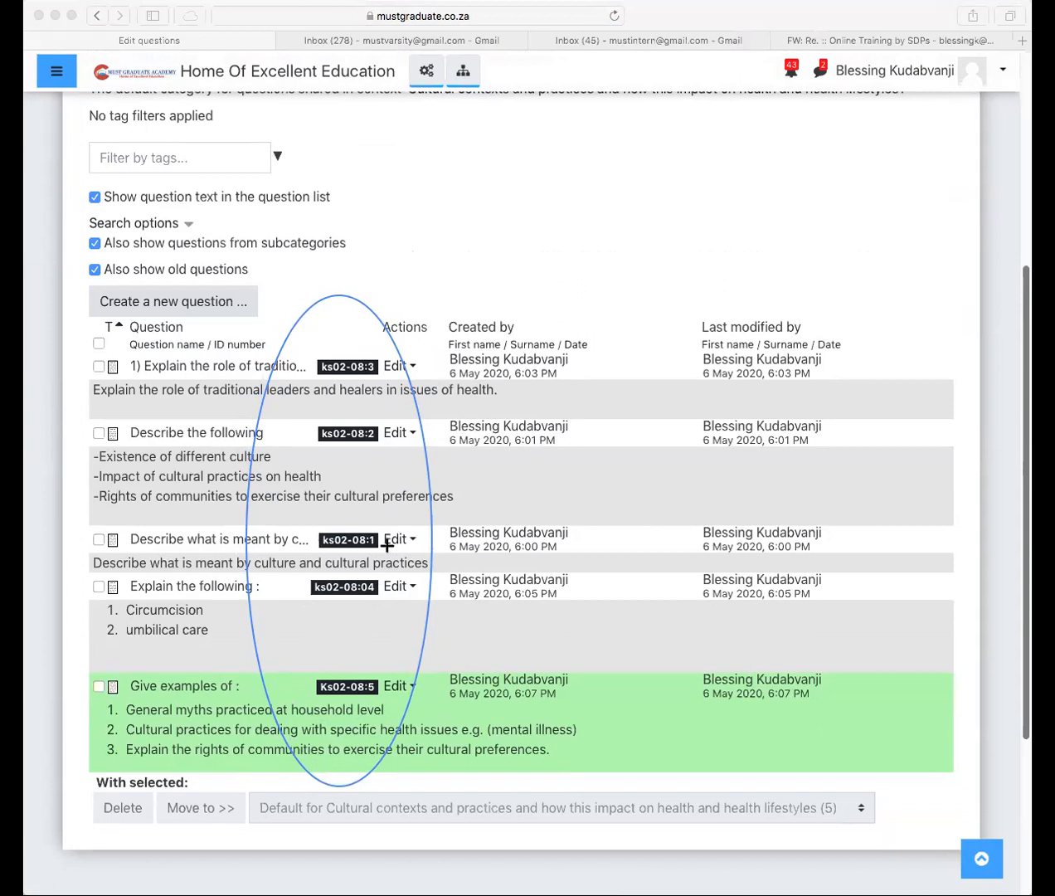
{"action": "left_click_drag", "start_coordinate": [378, 526], "coordinate": [416, 547]}
{"action": "left_click_drag", "start_coordinate": [378, 432], "coordinate": [414, 433]}
{"action": "left_click_drag", "start_coordinate": [373, 366], "coordinate": [399, 367]}
{"action": "left_click_drag", "start_coordinate": [380, 586], "coordinate": [415, 587]}
{"action": "left_click_drag", "start_coordinate": [378, 694], "coordinate": [397, 693]}
{"action": "left_click", "coordinate": [923, 98]}
{"action": "left_click", "coordinate": [928, 96]}
{"action": "left_click", "coordinate": [927, 94]}
{"action": "left_click", "coordinate": [927, 95]}
{"action": "left_click", "coordinate": [927, 95]}
{"action": "left_click_drag", "start_coordinate": [1026, 304], "coordinate": [1026, 179]}
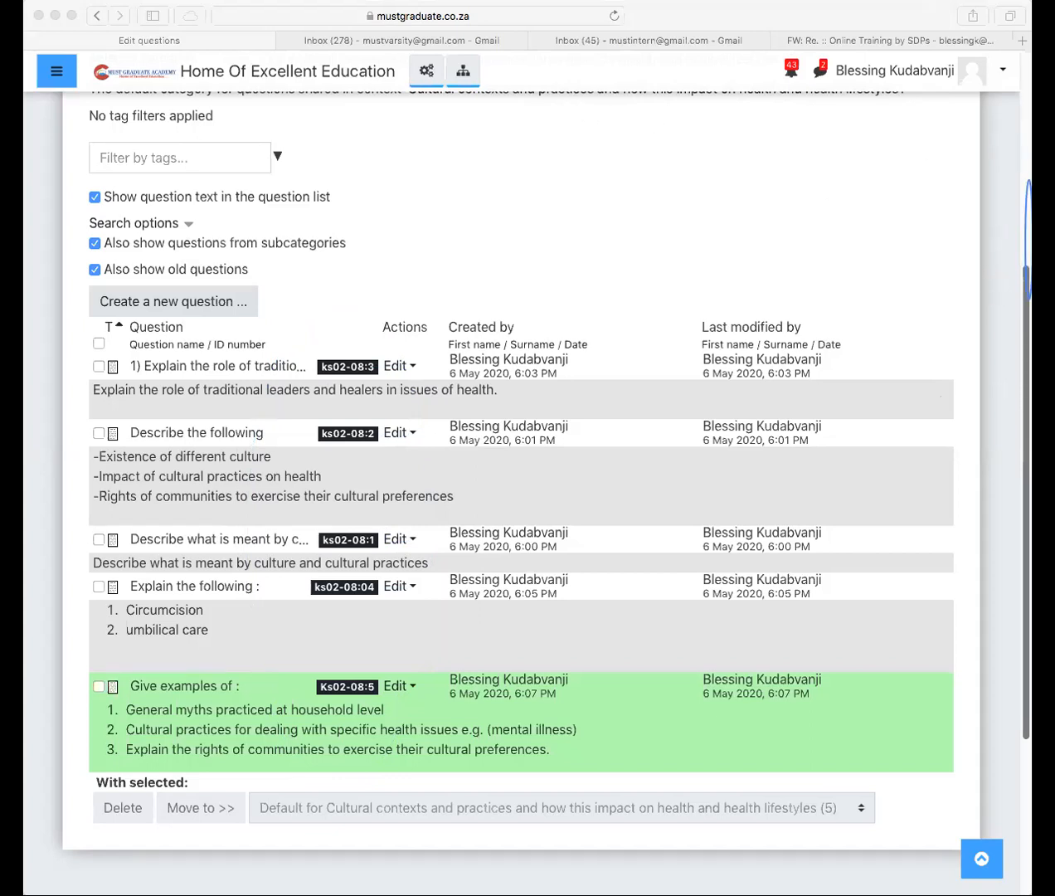
{"action": "left_click", "coordinate": [1024, 334]}
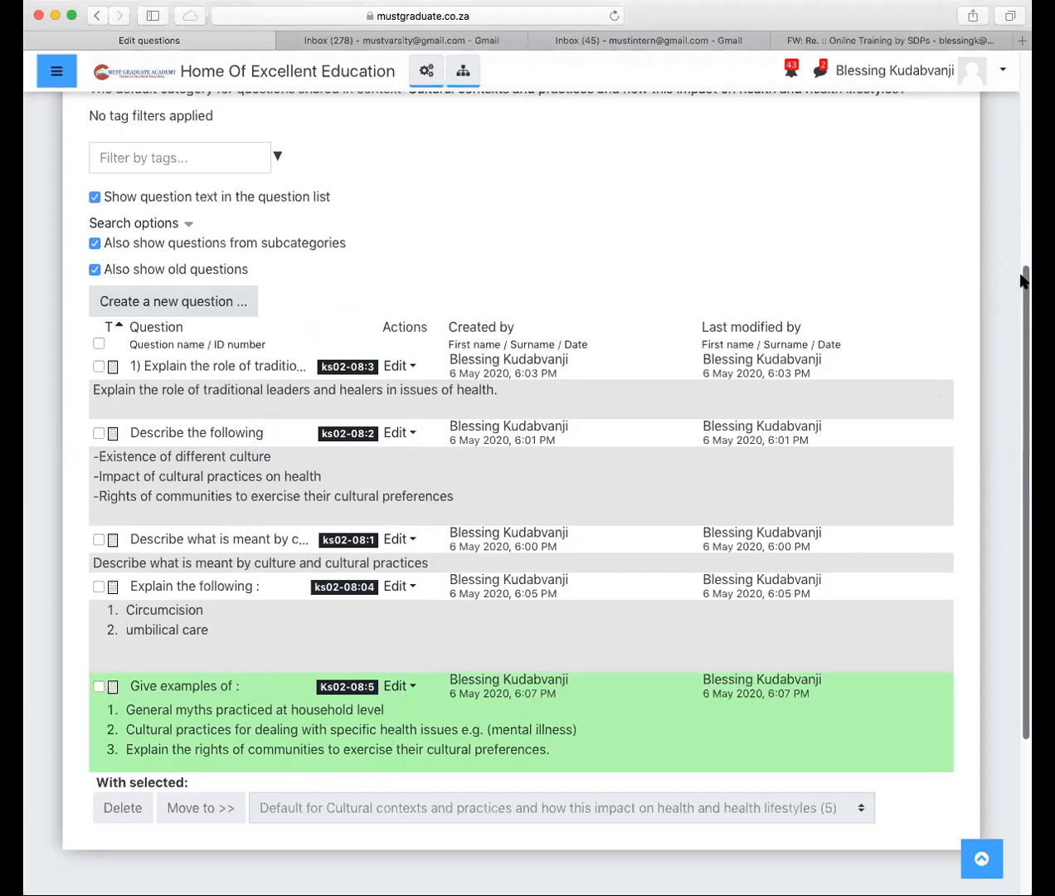
- Return to the KS-02 Family and Community Services section and open its Cultural contexts and practices quiz for editing
{"action": "mouse_move", "coordinate": [1025, 280]}
{"action": "left_mouse_down"}
{"action": "mouse_move", "coordinate": [1028, 120]}
{"action": "mouse_move", "coordinate": [1019, 110]}
{"action": "left_mouse_up"}
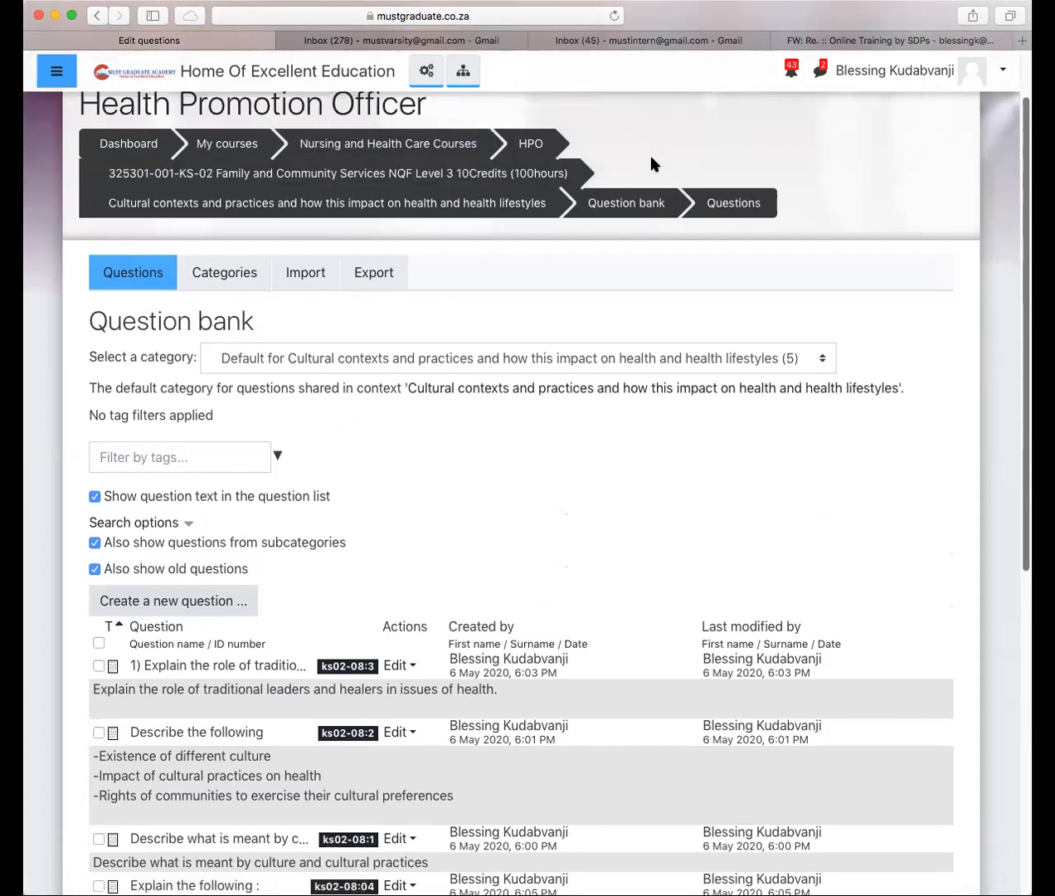
{"action": "left_click_drag", "start_coordinate": [431, 174], "coordinate": [215, 175]}
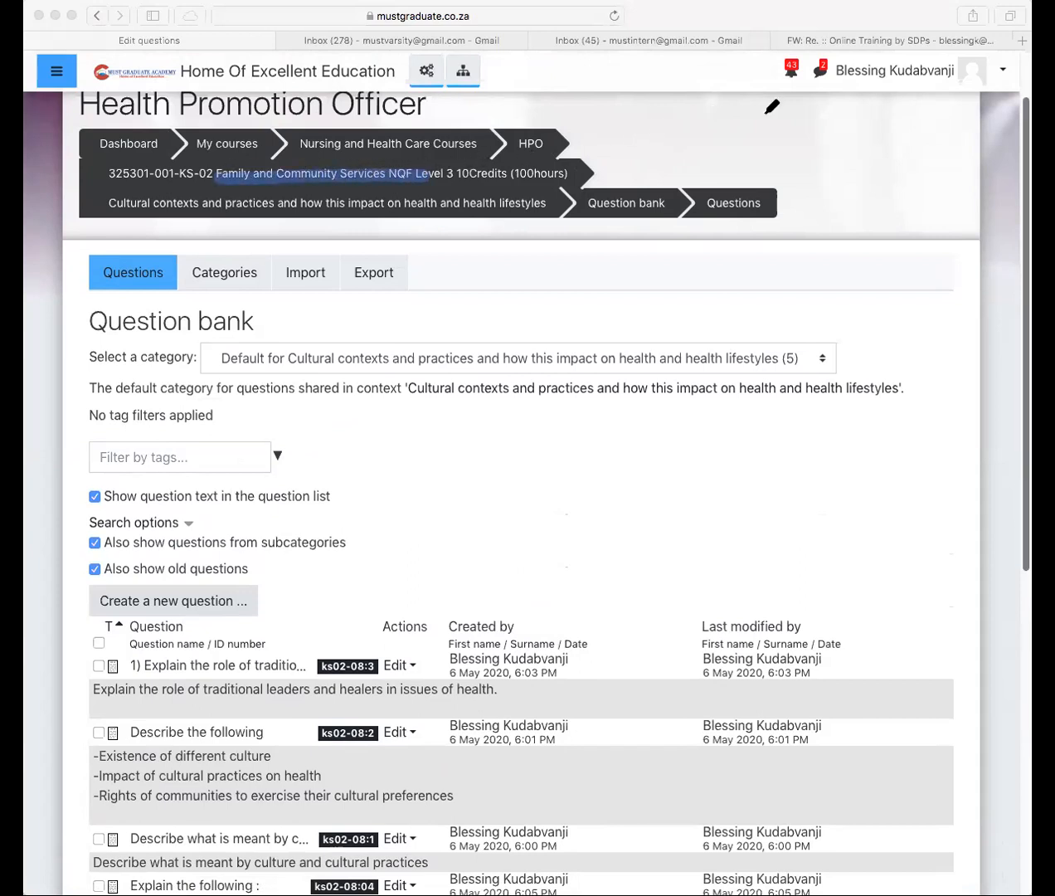
{"action": "left_click", "coordinate": [885, 112]}
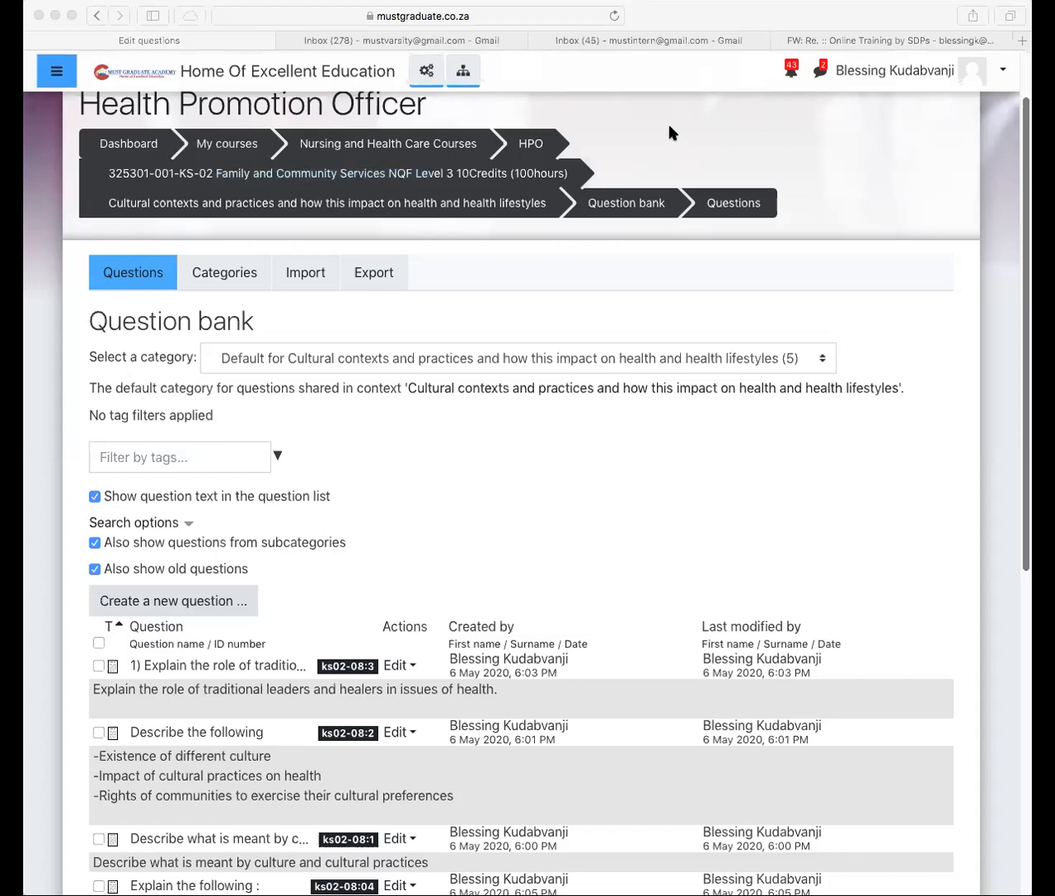
{"action": "left_click", "coordinate": [340, 176]}
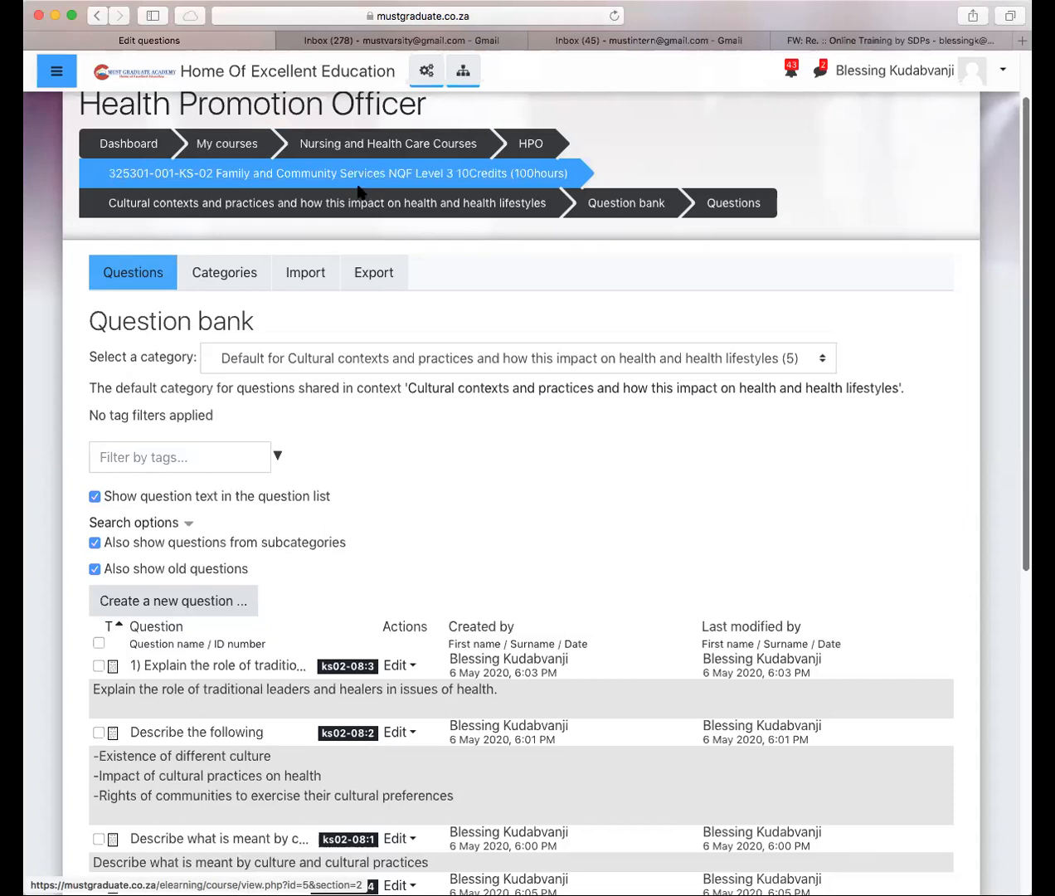
{"action": "left_click", "coordinate": [359, 180]}
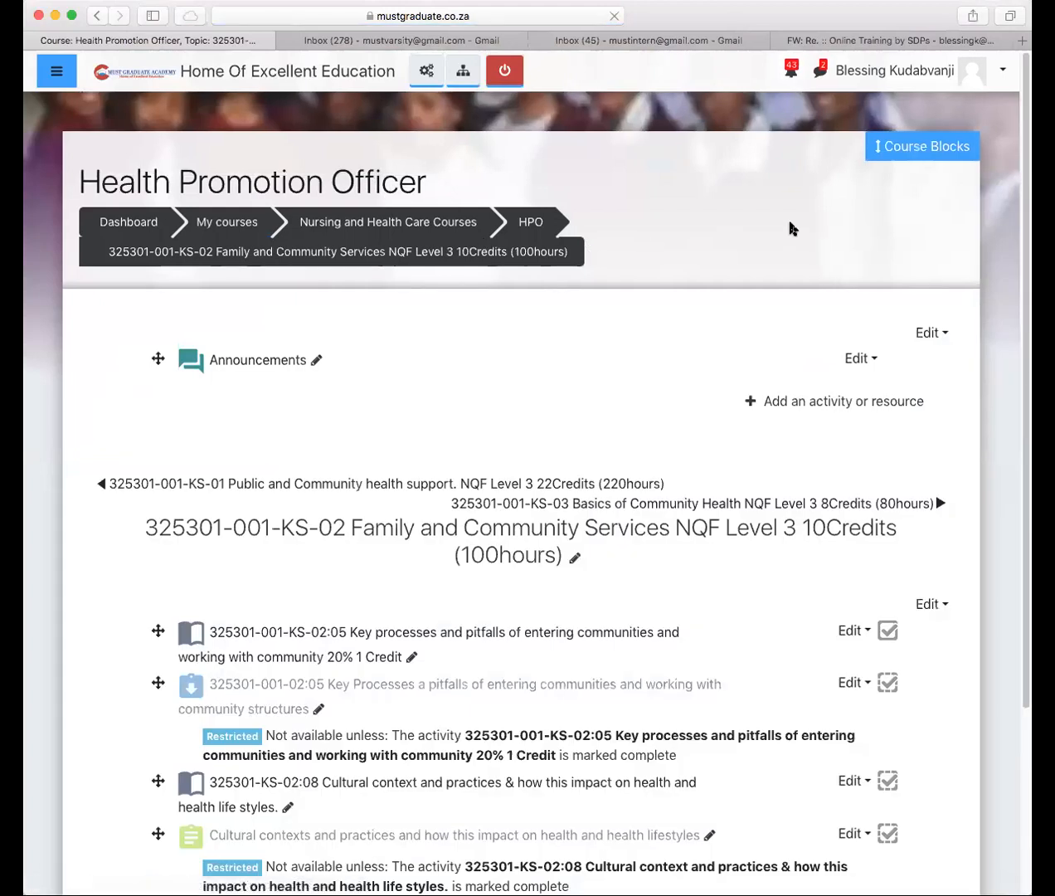
{"action": "scroll", "coordinate": [1027, 192], "scroll_direction": "down", "scroll_amount": 5}
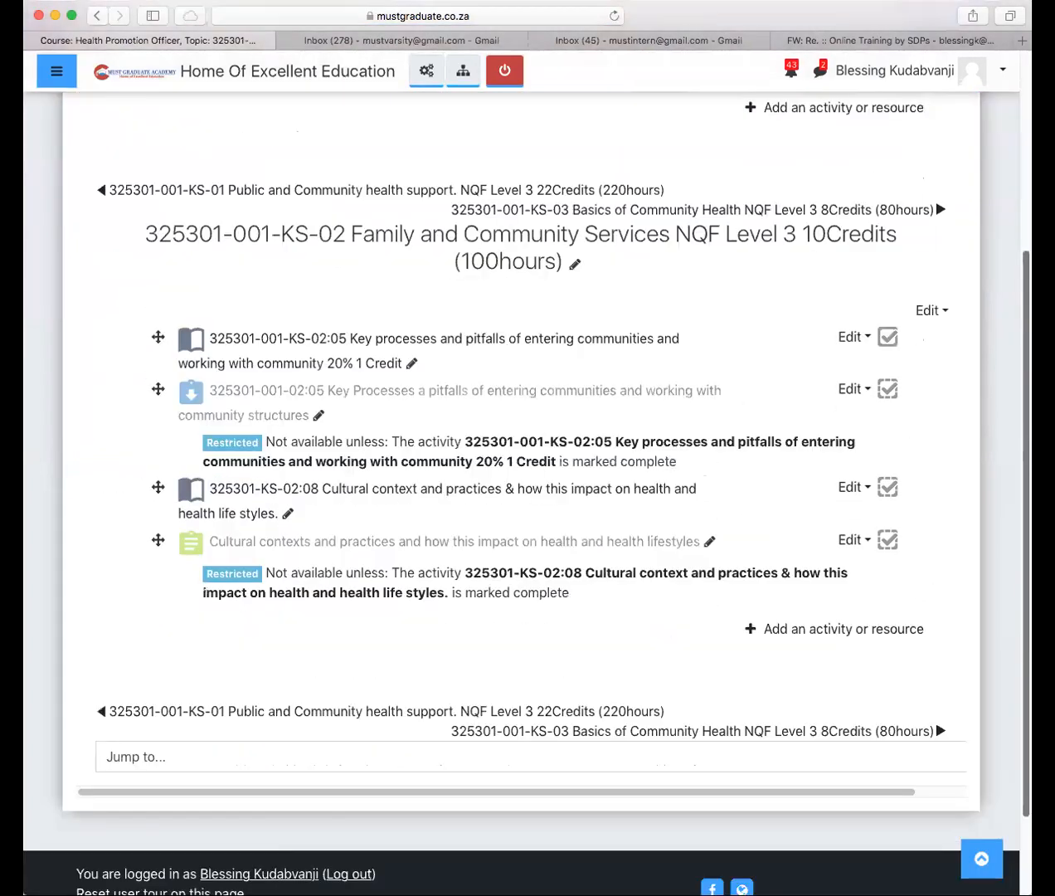
{"action": "scroll", "coordinate": [1027, 192], "scroll_direction": "up", "scroll_amount": 2}
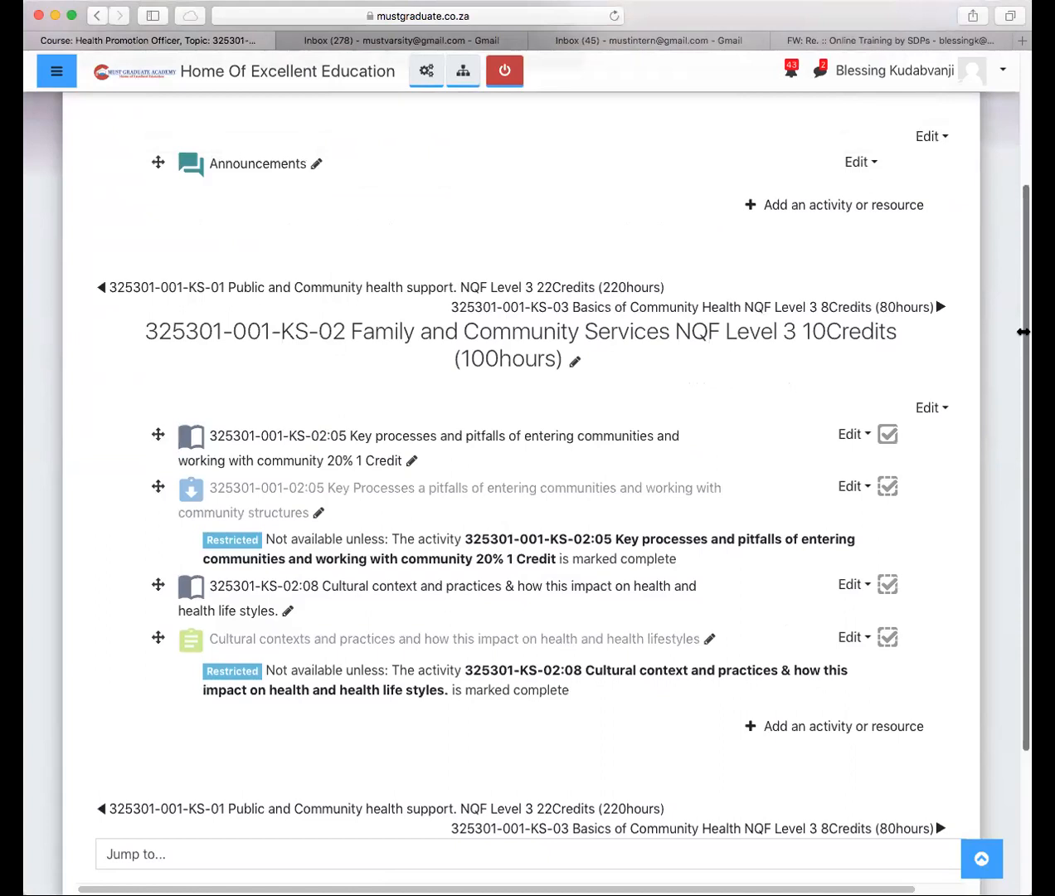
{"action": "scroll", "coordinate": [1024, 331], "scroll_direction": "down", "scroll_amount": 2}
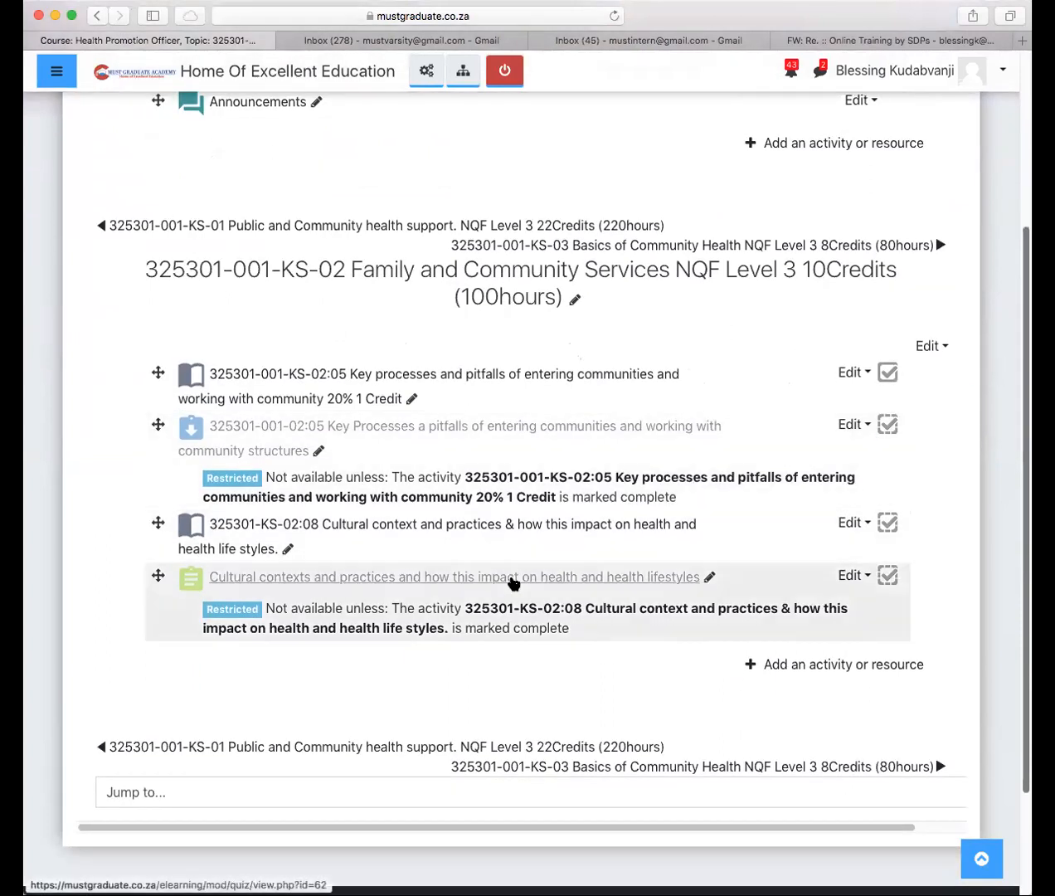
{"action": "left_click", "coordinate": [512, 579]}
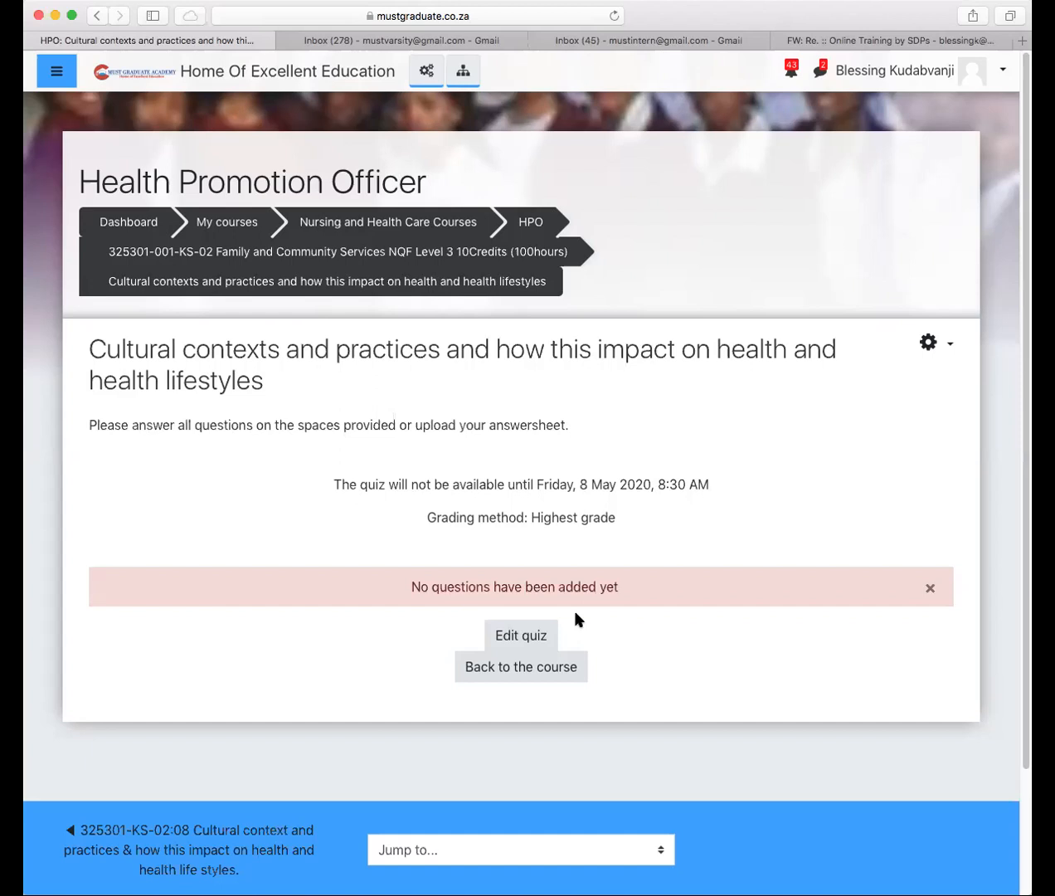
{"action": "left_click", "coordinate": [518, 636]}
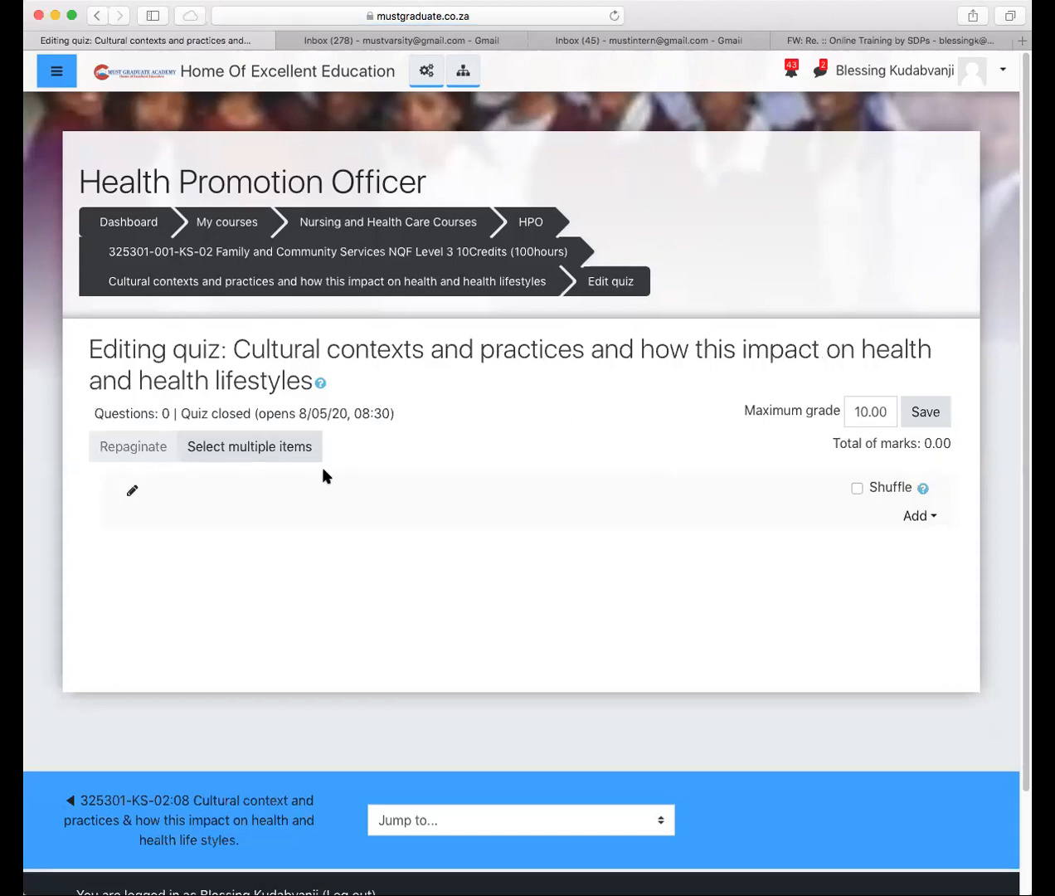
- Add all five essay questions from the question bank category "Top for Cultural contexts and practices and how this impact on health and health lifestyles" to the quiz
{"action": "left_click", "coordinate": [930, 517]}
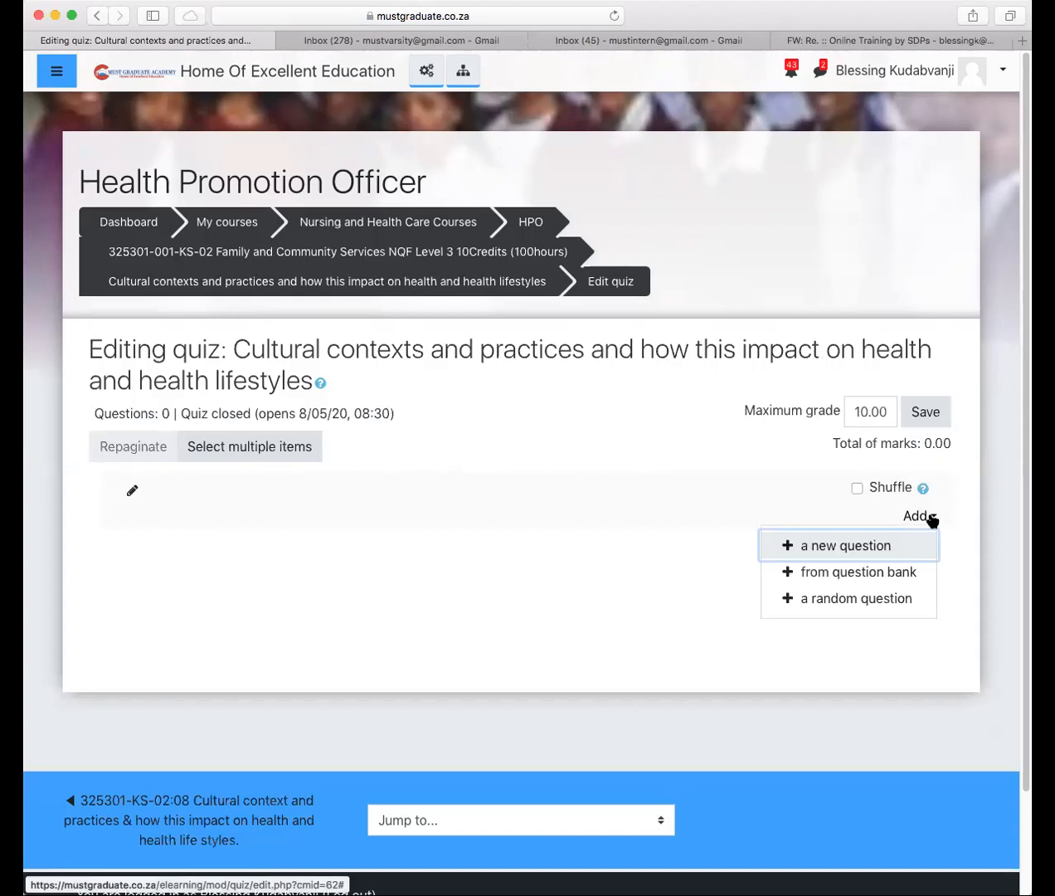
{"action": "left_click", "coordinate": [832, 581]}
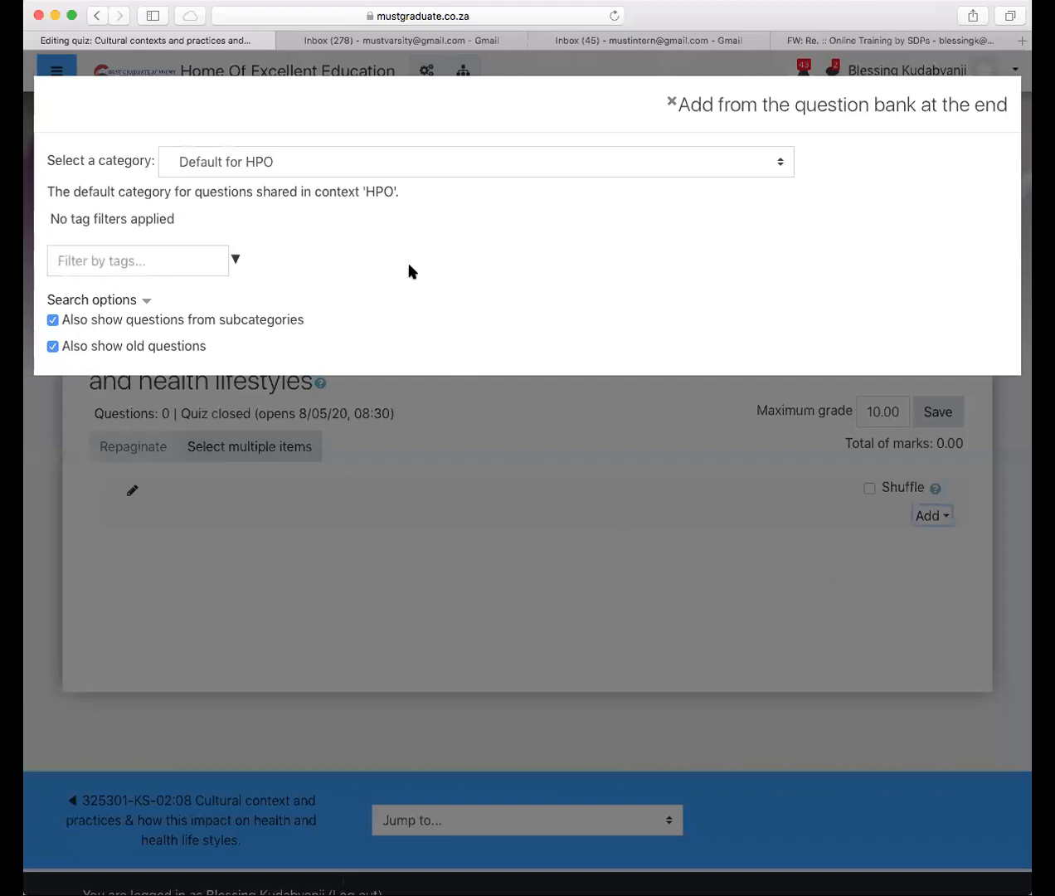
{"action": "left_click", "coordinate": [419, 165]}
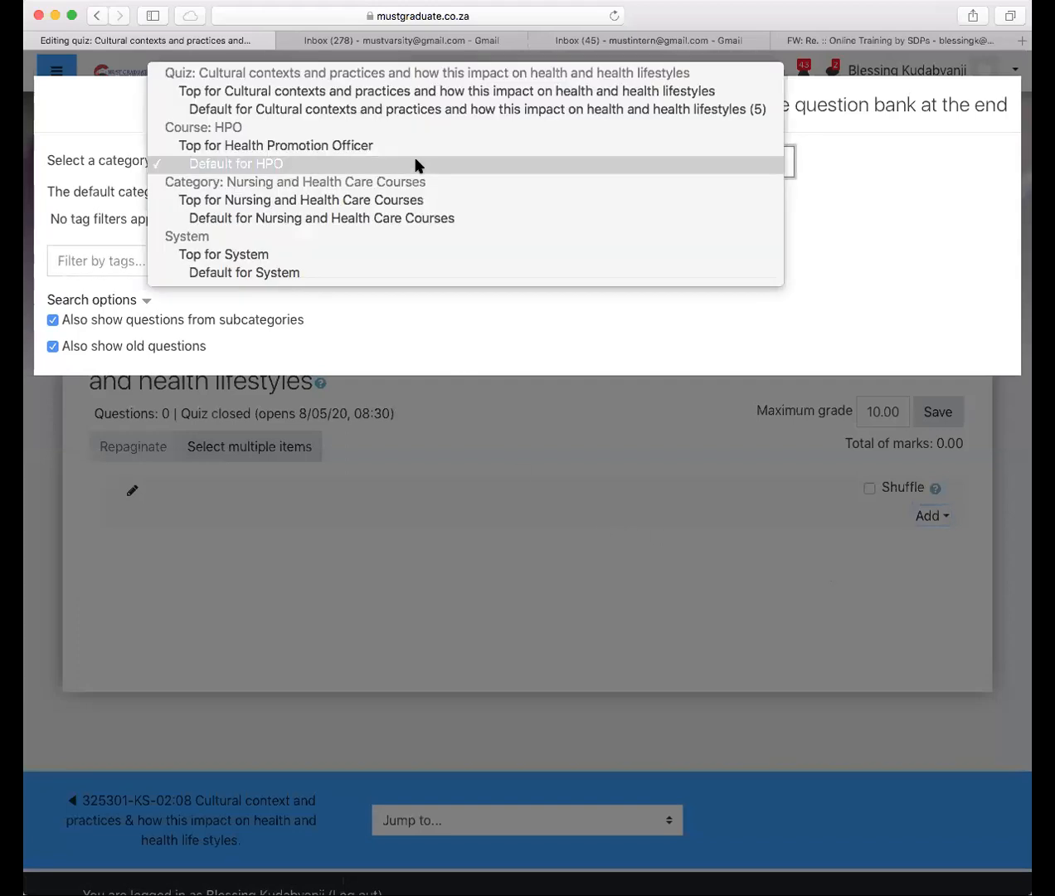
{"action": "left_click", "coordinate": [382, 92]}
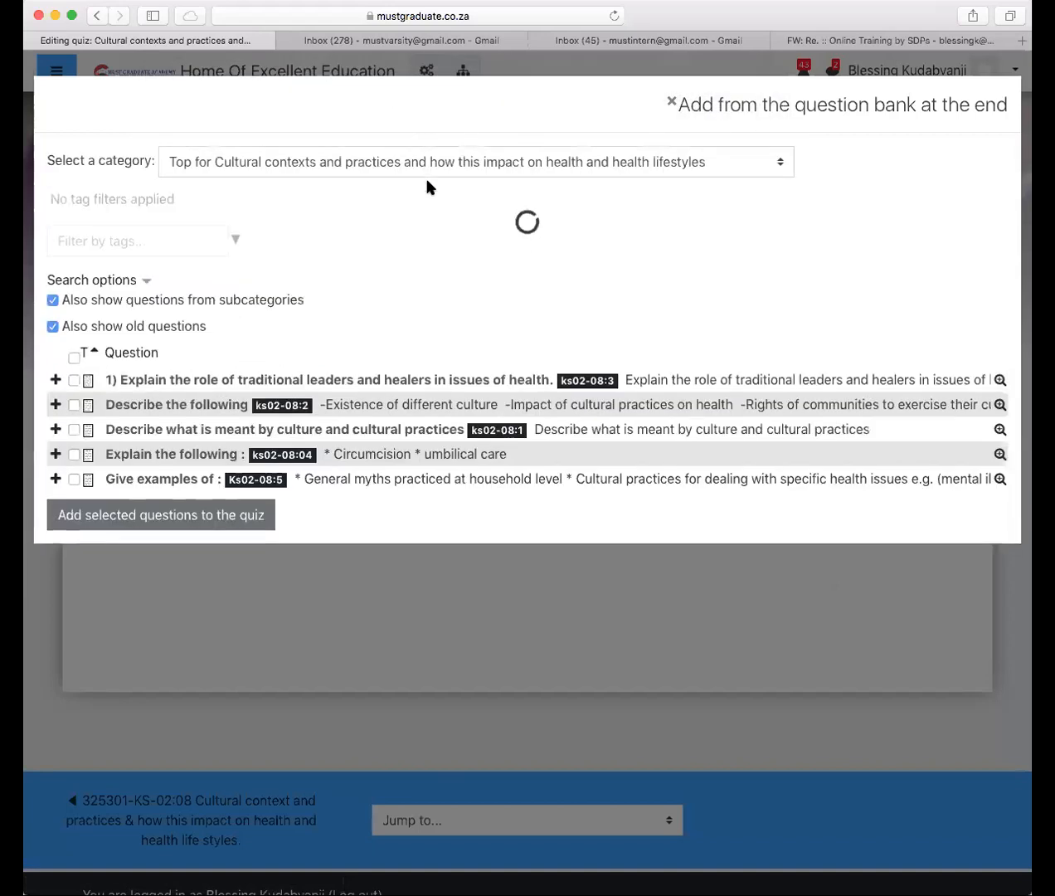
{"action": "left_click", "coordinate": [73, 381]}
{"action": "left_click", "coordinate": [73, 405]}
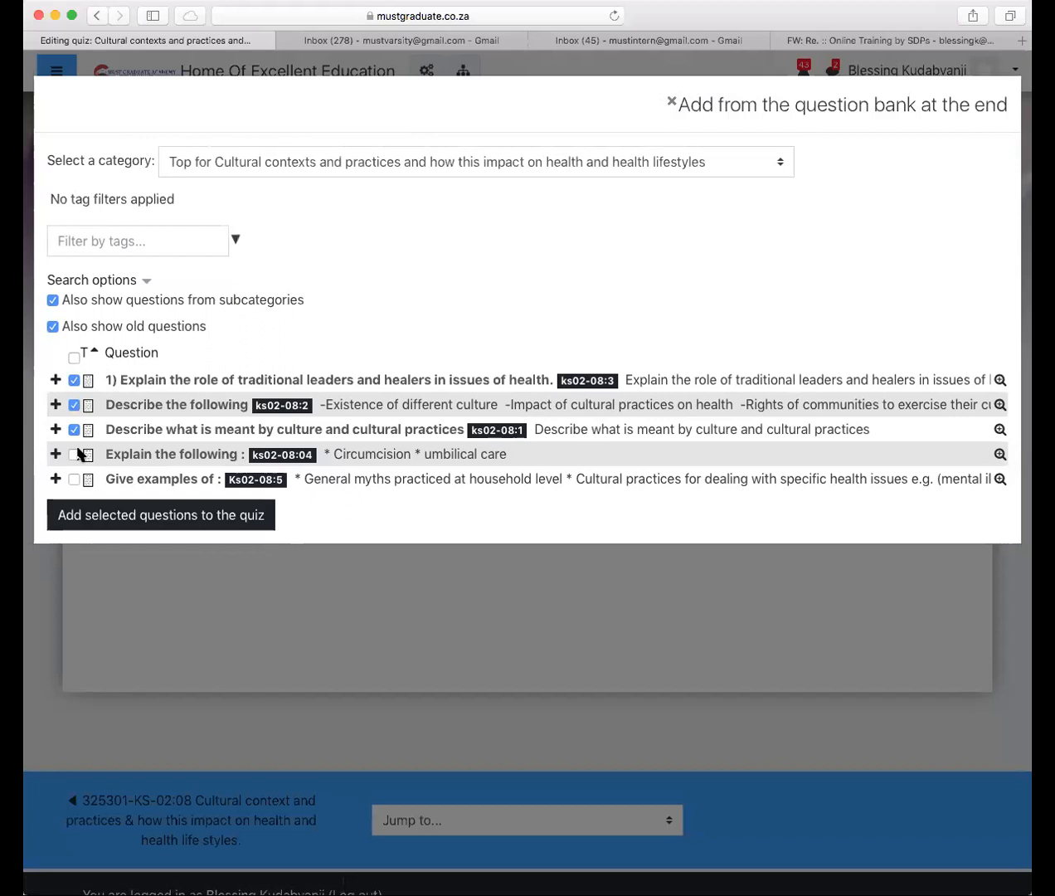
{"action": "left_click", "coordinate": [74, 479]}
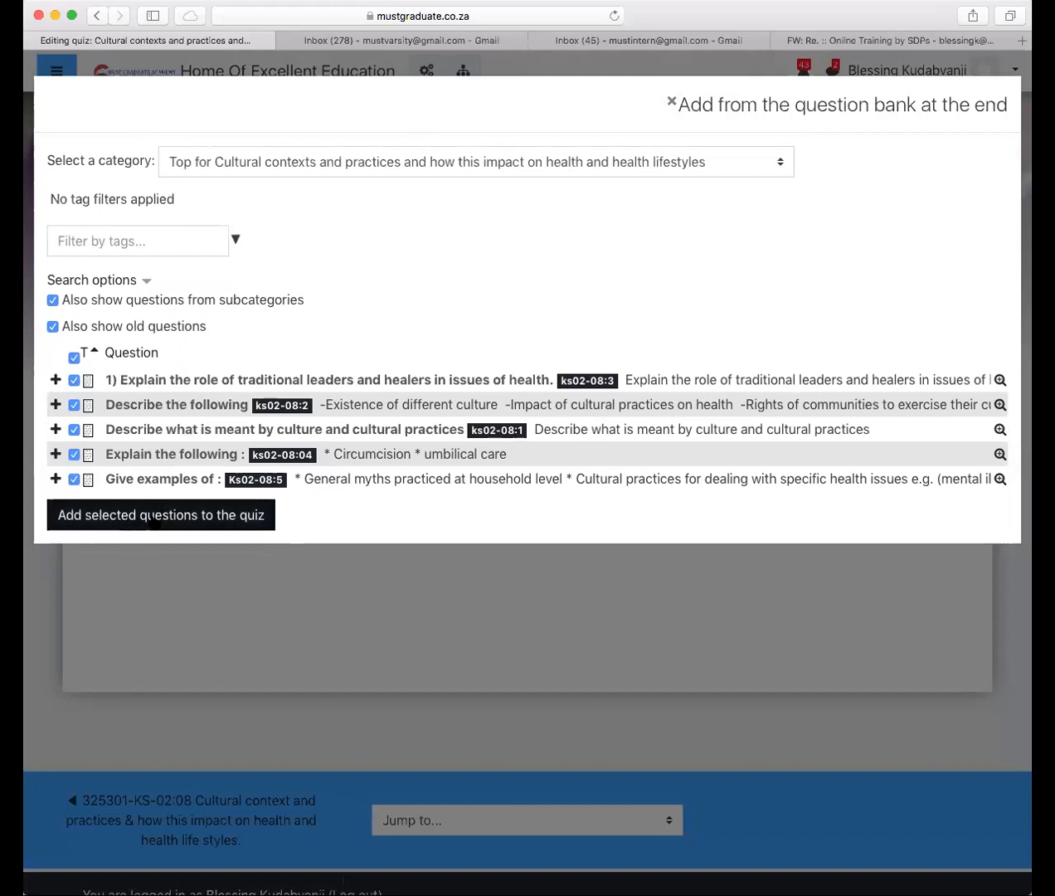
{"action": "left_click", "coordinate": [166, 516]}
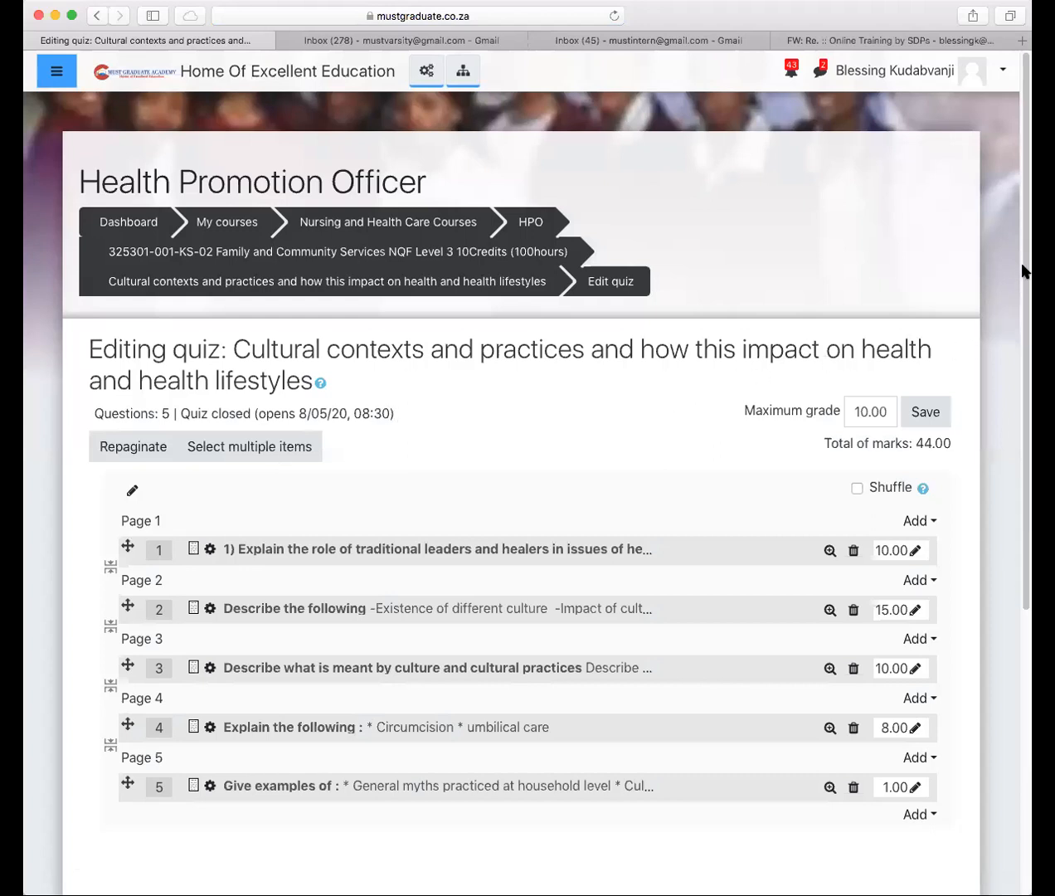
- Review the questions added to the quiz, their individual marks and the total of marks
{"action": "scroll", "coordinate": [1025, 270], "scroll_direction": "down", "scroll_amount": 10}
{"action": "scroll", "coordinate": [1026, 270], "scroll_direction": "up", "scroll_amount": 6}
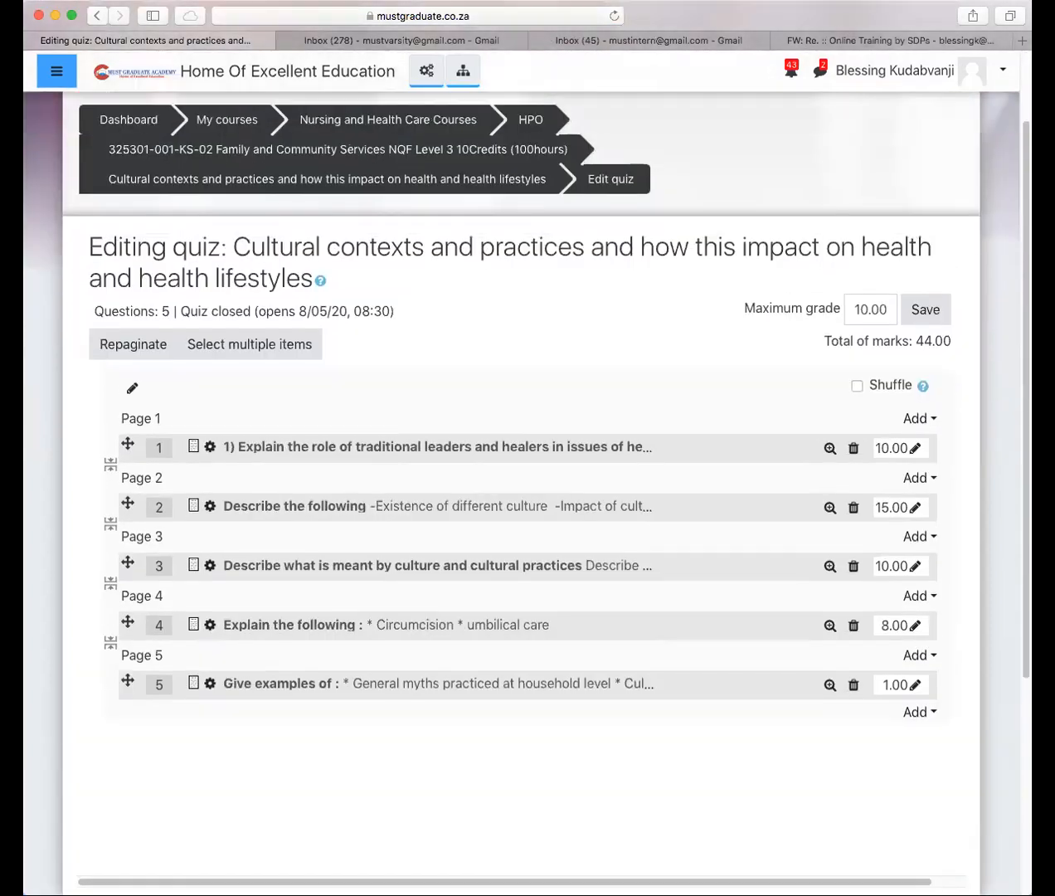
{"action": "scroll", "coordinate": [986, 412], "scroll_direction": "up", "scroll_amount": 1}
{"action": "left_click", "coordinate": [933, 335]}
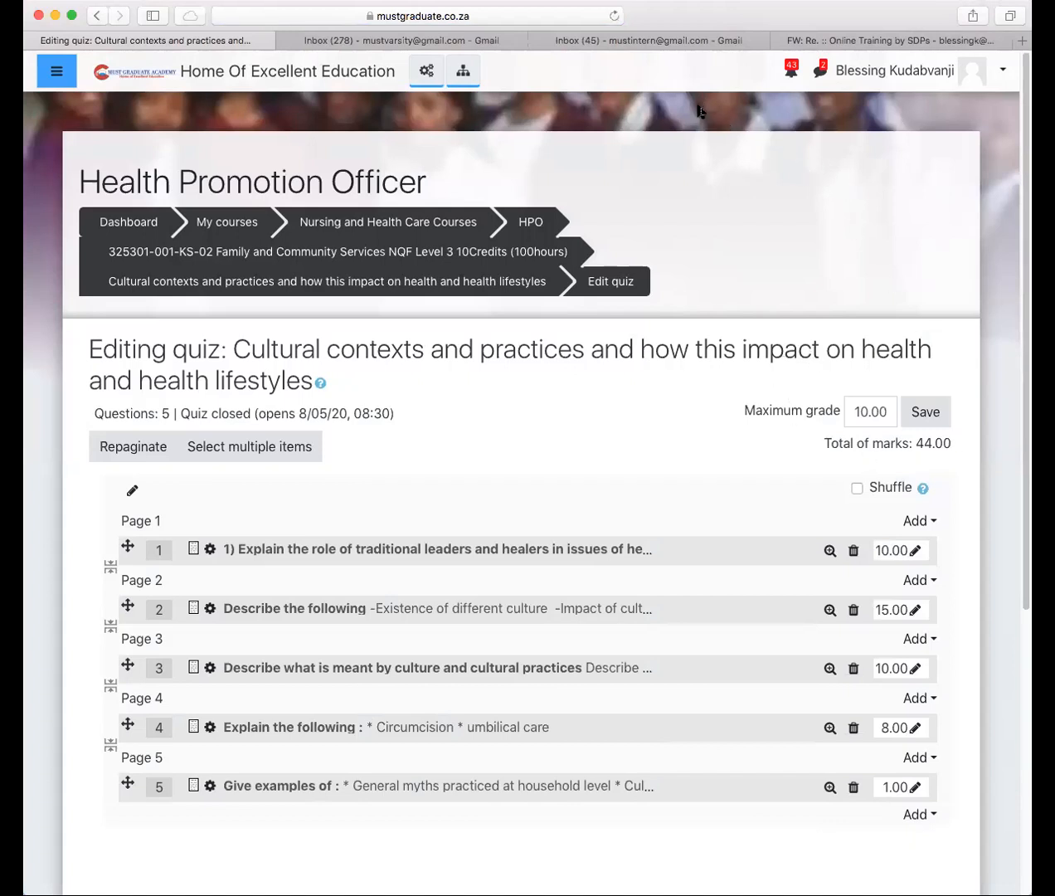
{"action": "left_click", "coordinate": [747, 137]}
{"action": "mouse_move", "coordinate": [952, 433]}
{"action": "left_mouse_down"}
{"action": "mouse_move", "coordinate": [914, 434]}
{"action": "mouse_move", "coordinate": [909, 453]}
{"action": "left_mouse_up"}
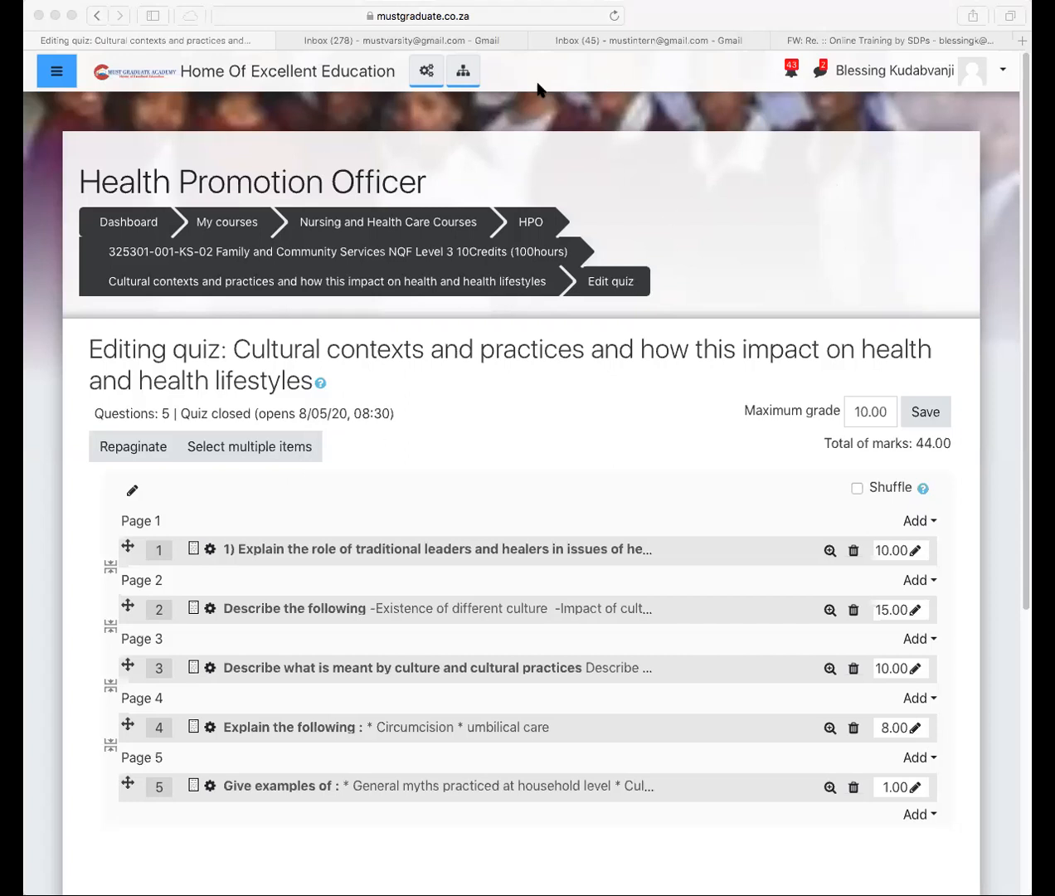
{"action": "left_click", "coordinate": [1026, 106]}
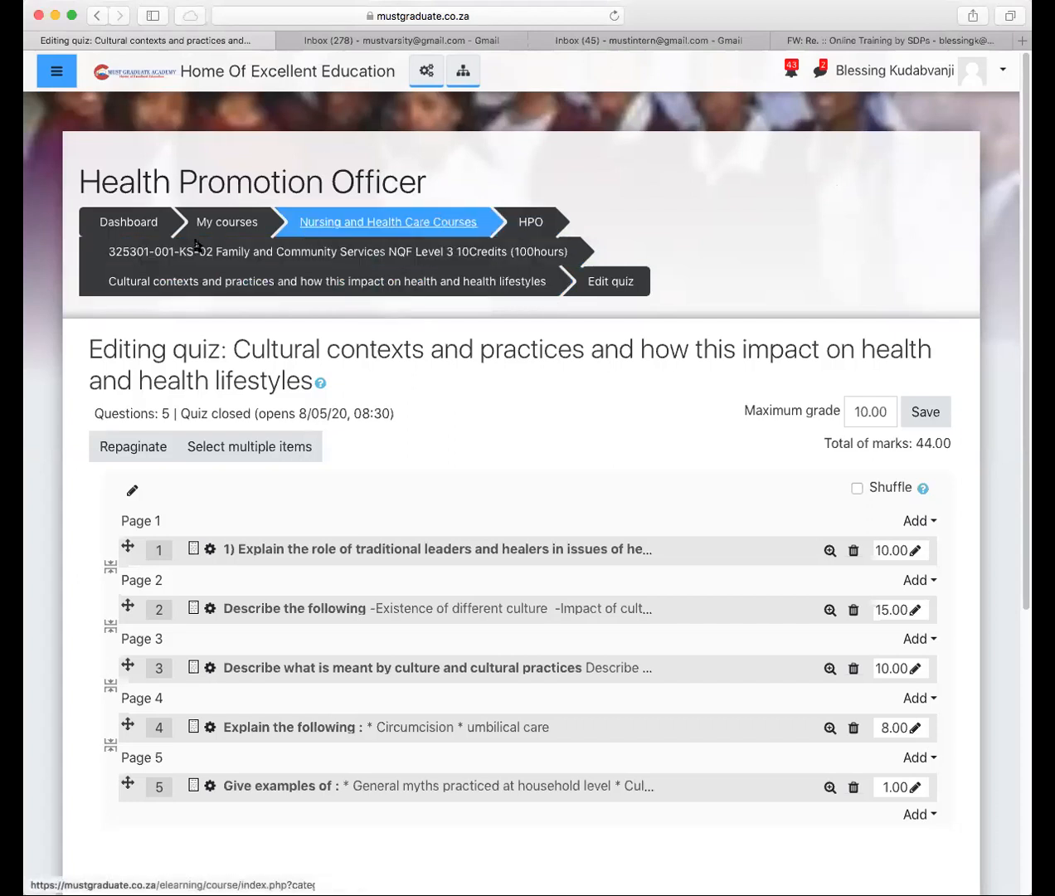
- Go back to the Health Promotion Officer course through the dashboard and open the Cultural contexts and practices quiz under KS-02
{"action": "left_click", "coordinate": [136, 226]}
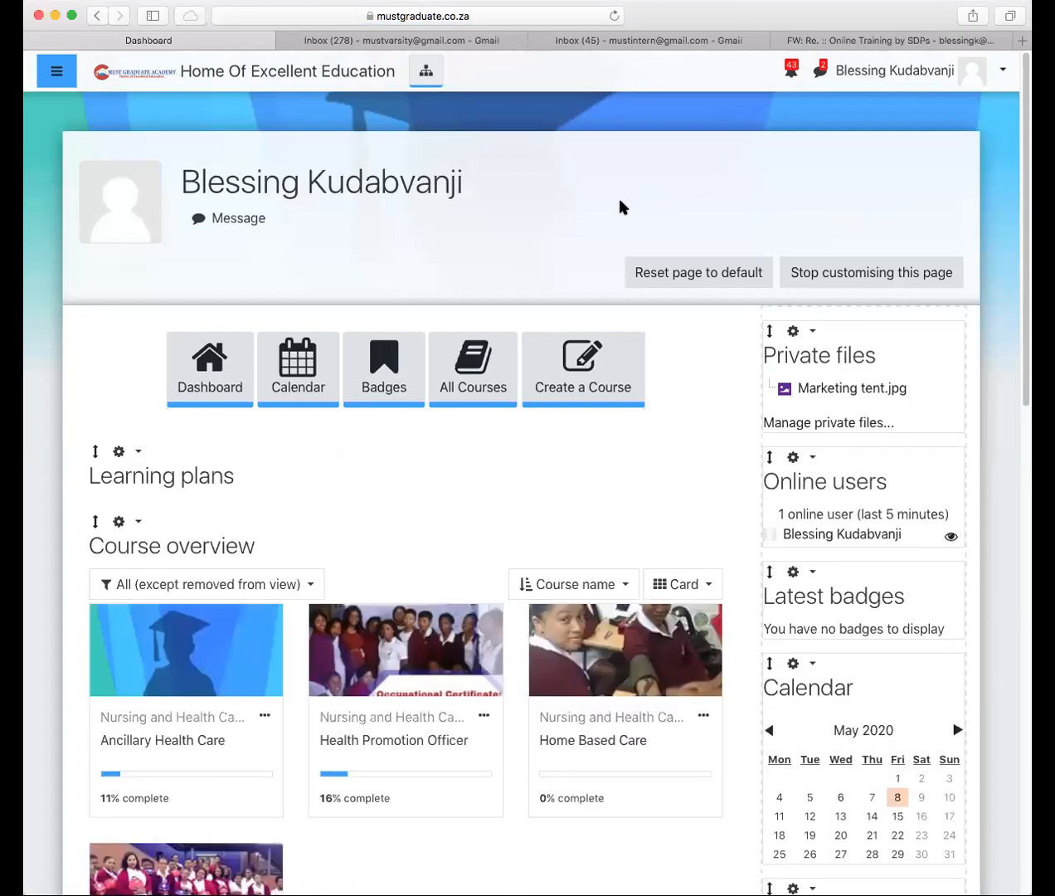
{"action": "left_click", "coordinate": [386, 741]}
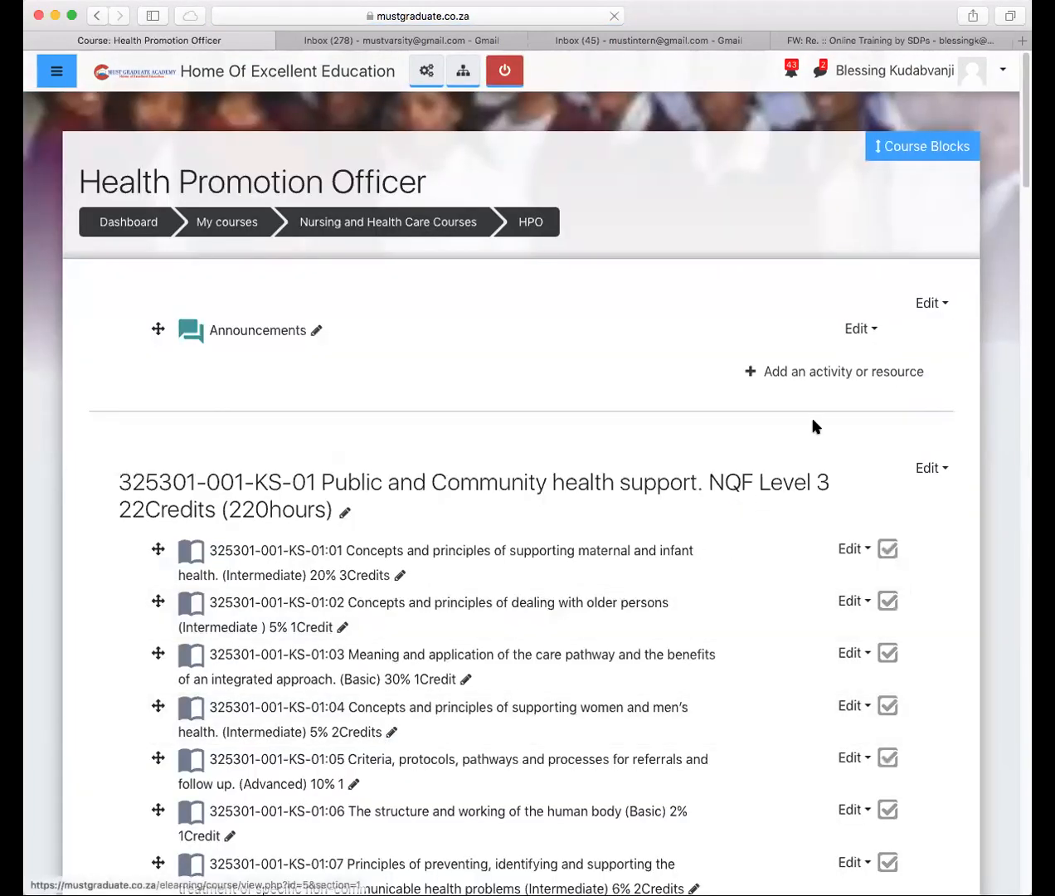
{"action": "left_click_drag", "start_coordinate": [1025, 148], "coordinate": [1022, 295]}
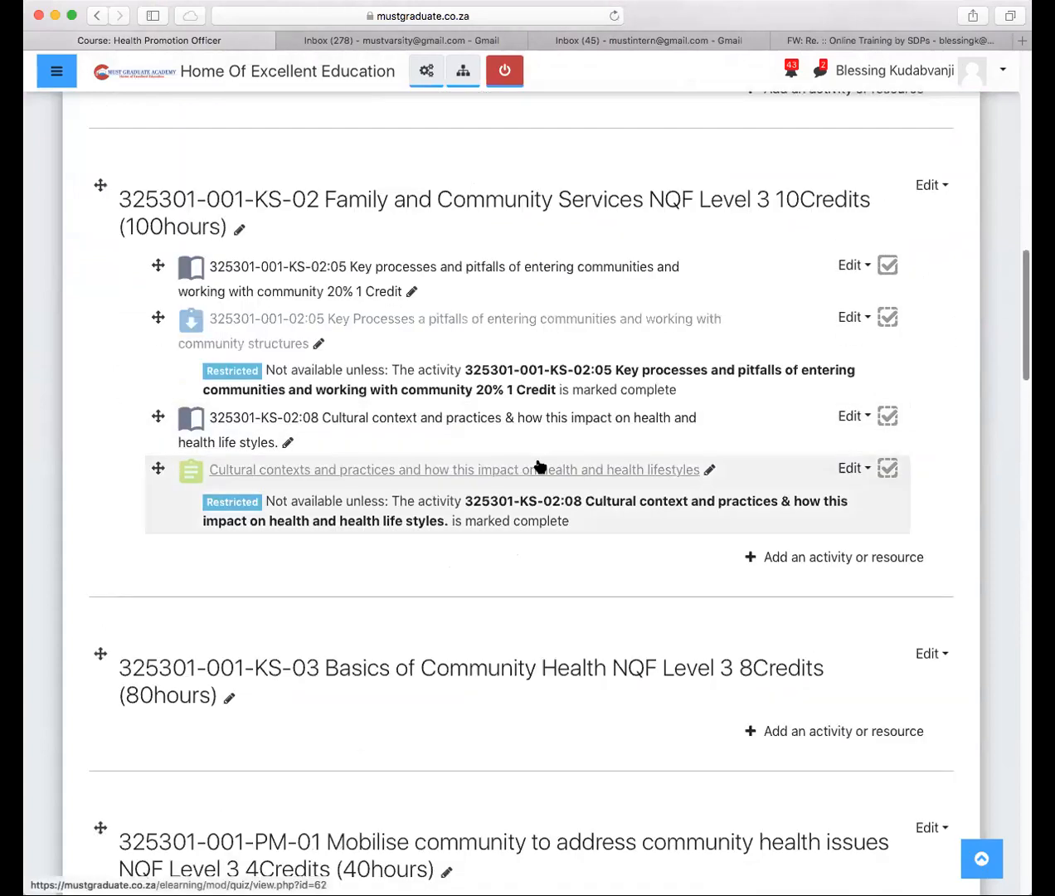
{"action": "left_click", "coordinate": [524, 472]}
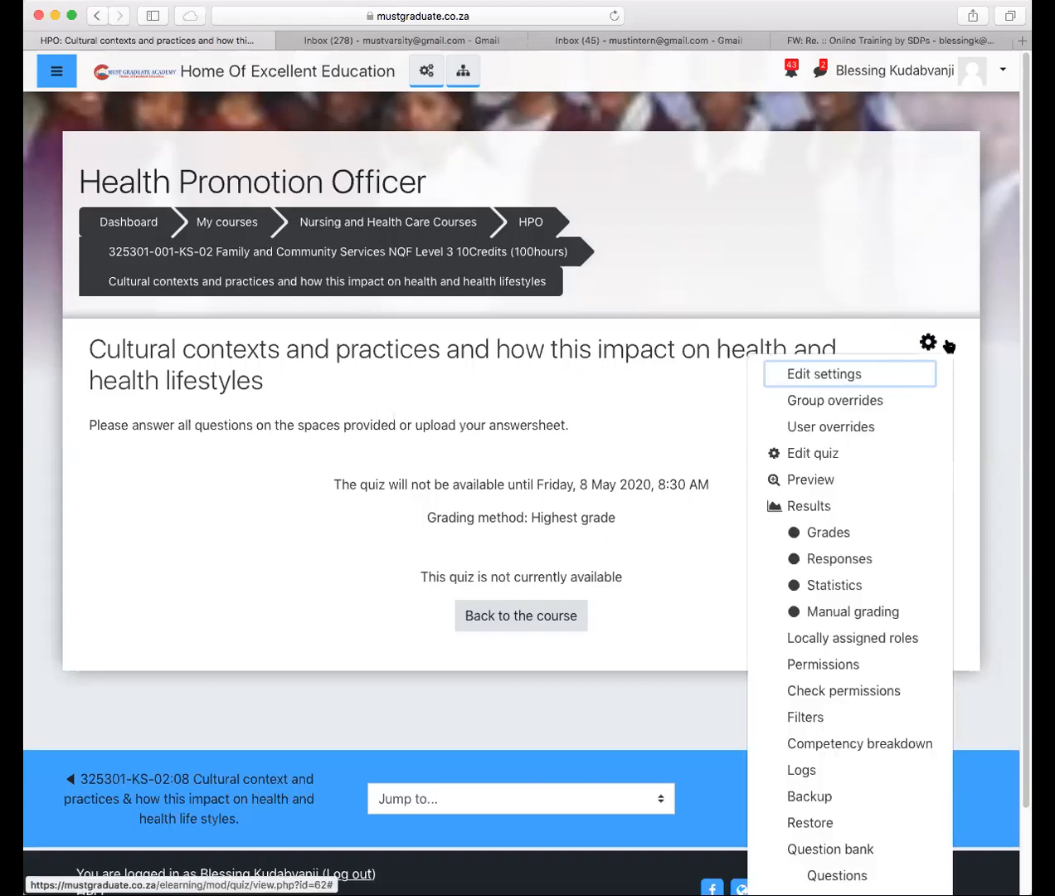
- Start a preview of the quiz and try out question 1's answer box with throwaway text, clearing it again
{"action": "left_click", "coordinate": [810, 481]}
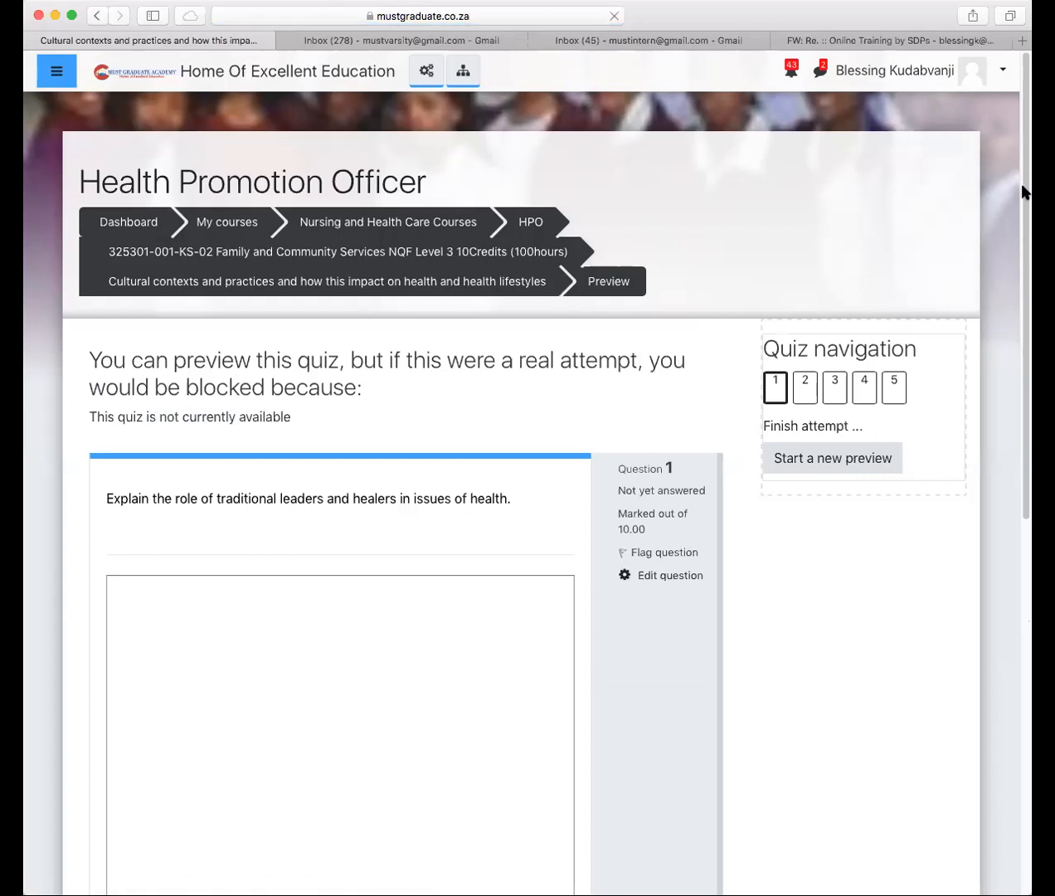
{"action": "left_click_drag", "start_coordinate": [1027, 187], "coordinate": [987, 287]}
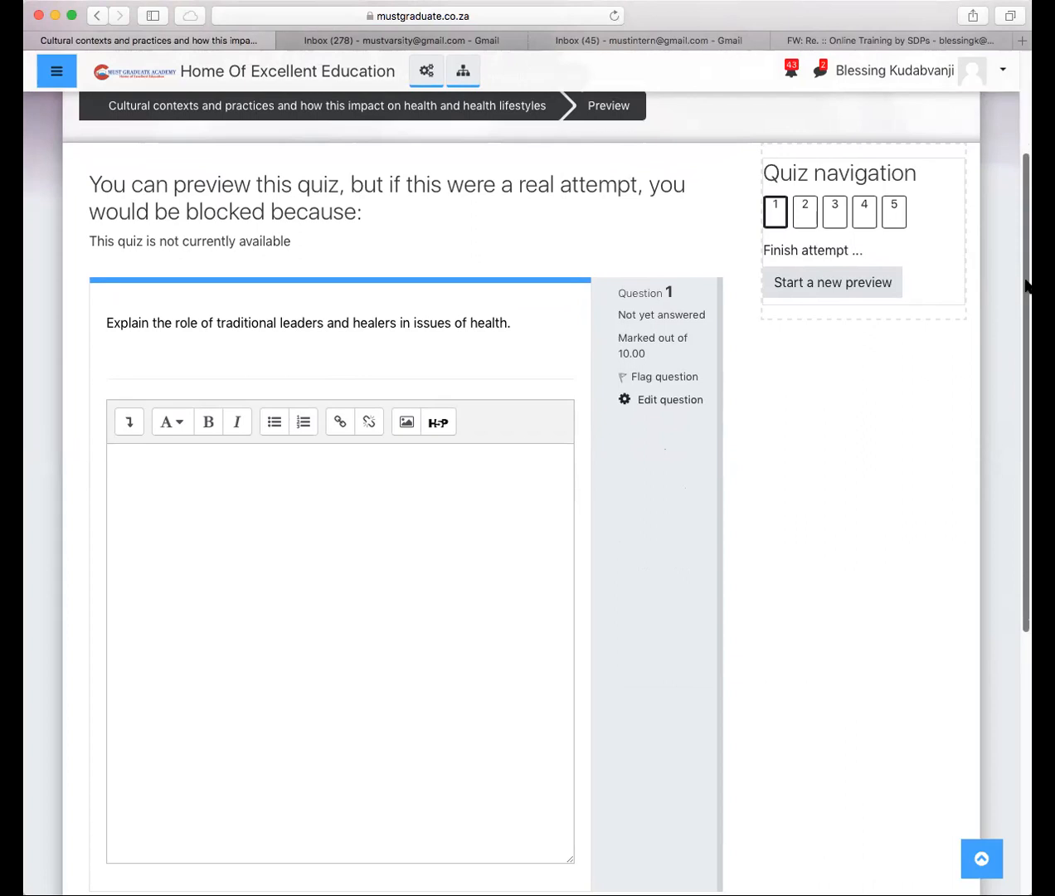
{"action": "left_click_drag", "start_coordinate": [1027, 284], "coordinate": [933, 394]}
{"action": "left_click", "coordinate": [464, 325]}
{"action": "type", "text": "hihklljlk"}
{"action": "key", "text": "BackSpace"}
{"action": "key", "text": "BackSpace"}
{"action": "key", "text": "BackSpace"}
{"action": "key", "text": "BackSpace"}
{"action": "key", "text": "BackSpace"}
{"action": "key", "text": "BackSpace"}
{"action": "key", "text": "BackSpace"}
{"action": "key", "text": "BackSpace"}
{"action": "key", "text": "BackSpace"}
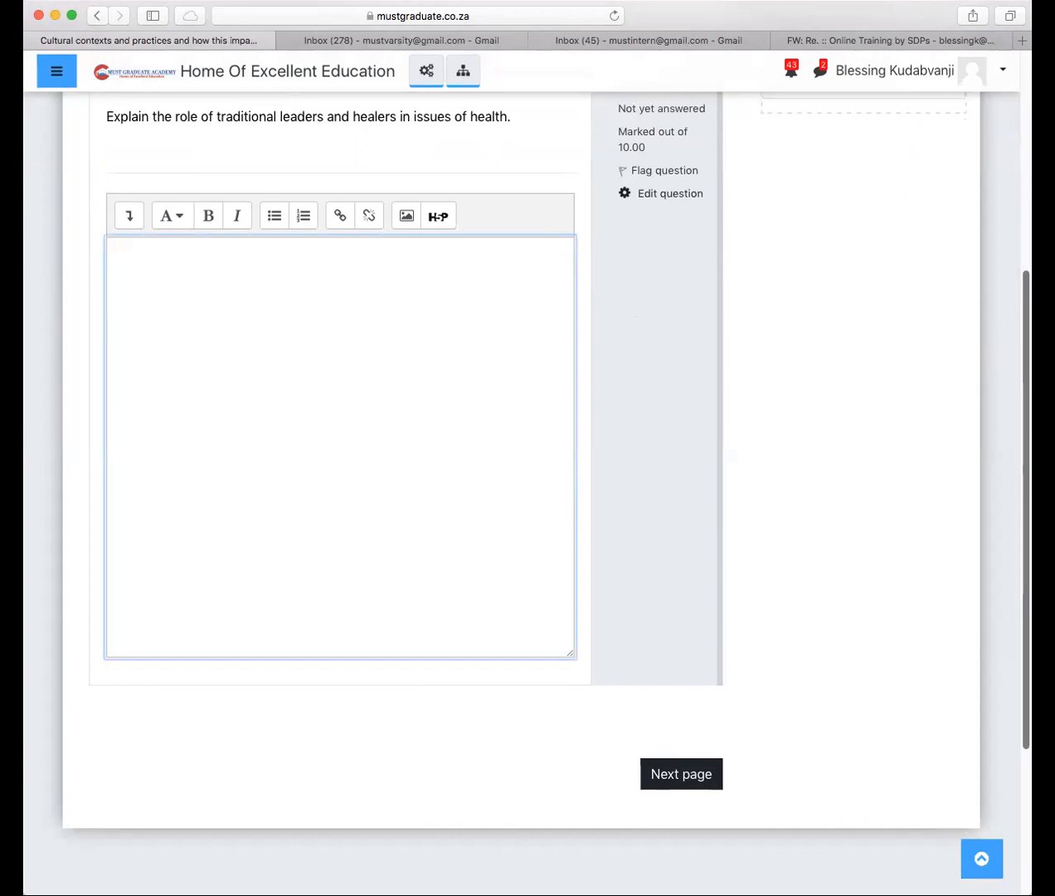
- Continue the preview to question 2, focus its answer box and circle its available marks as an on-screen annotation
{"action": "left_click_drag", "start_coordinate": [1026, 326], "coordinate": [1021, 267]}
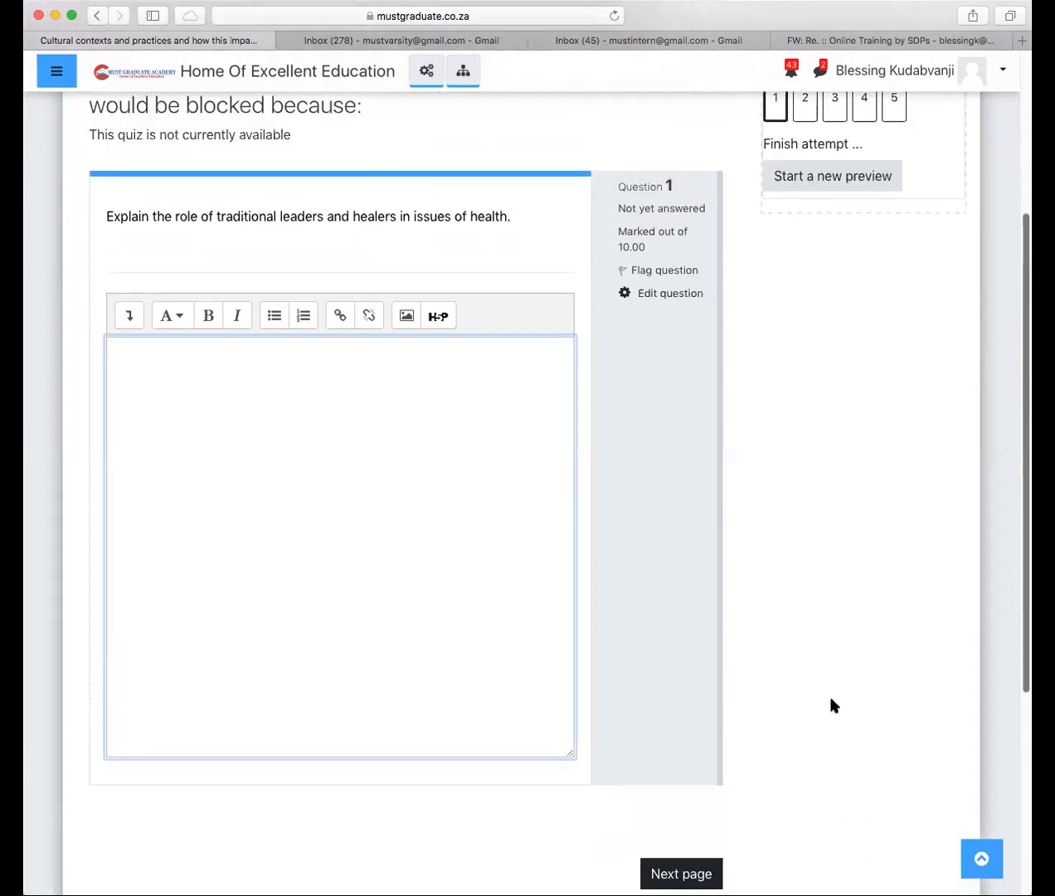
{"action": "left_click", "coordinate": [689, 874]}
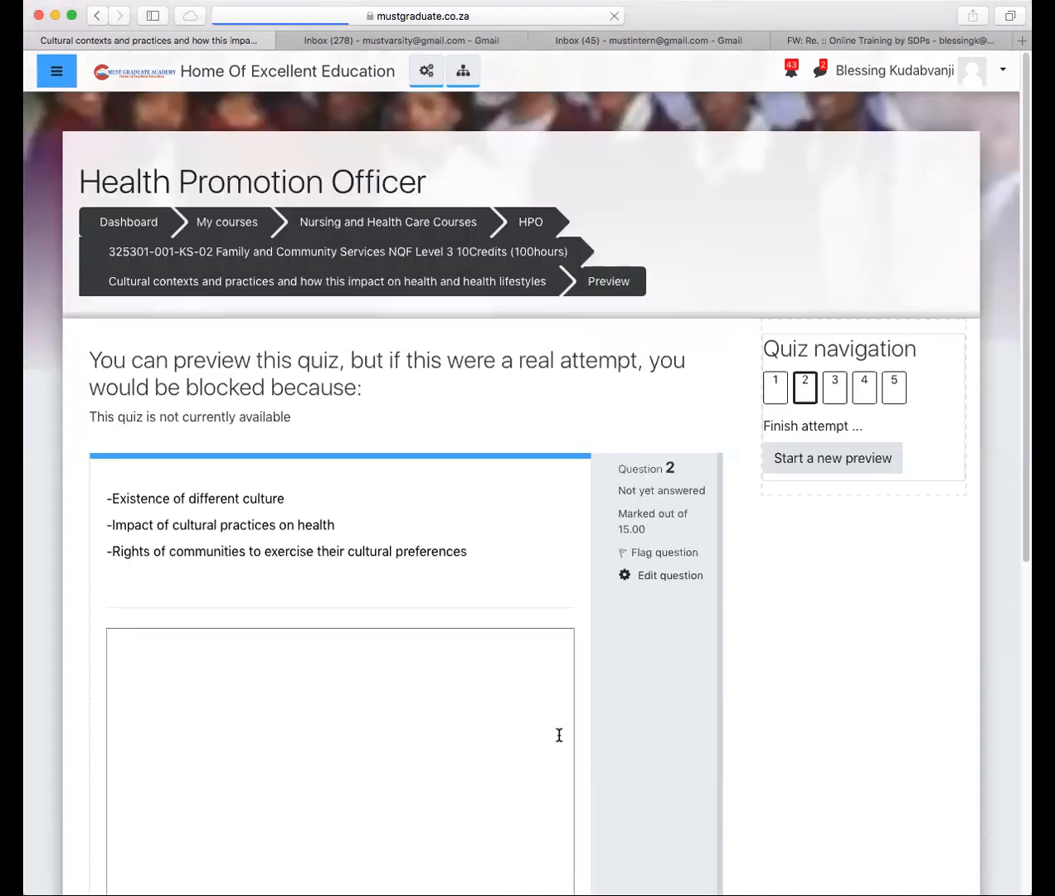
{"action": "left_click", "coordinate": [429, 664]}
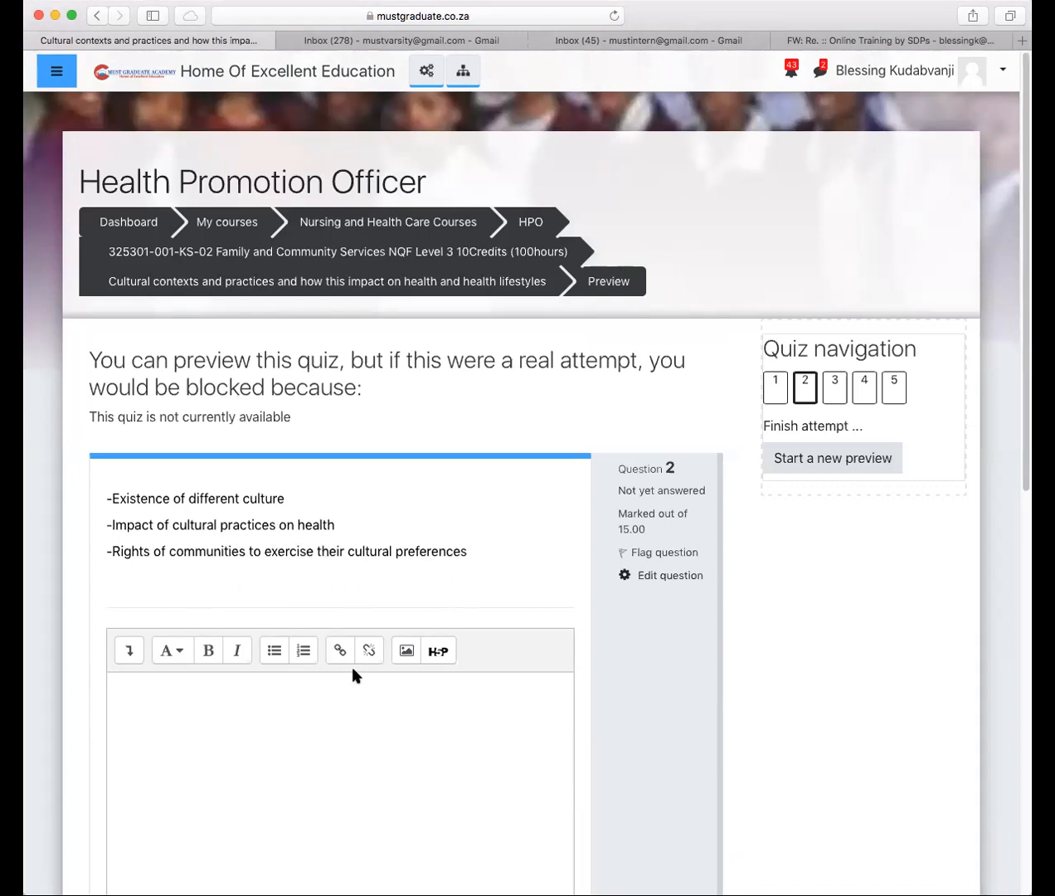
{"action": "left_click", "coordinate": [261, 697]}
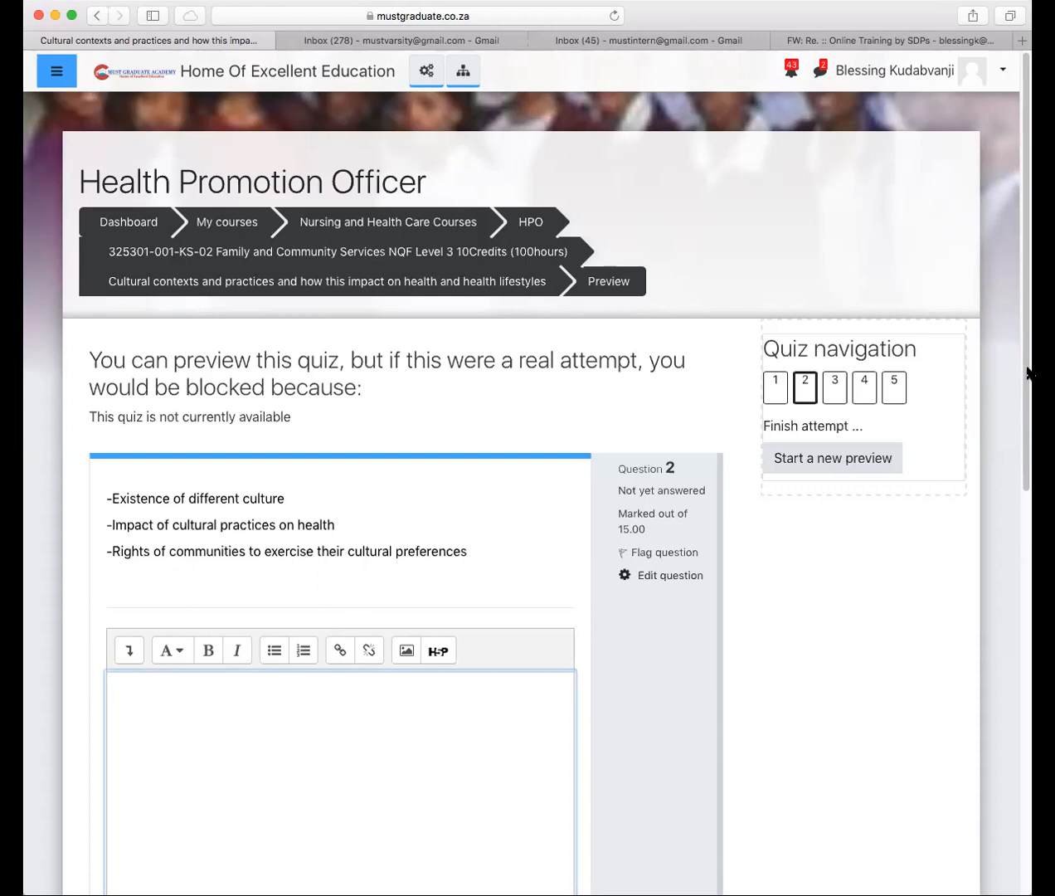
{"action": "scroll", "coordinate": [1022, 399], "scroll_direction": "down", "scroll_amount": 3}
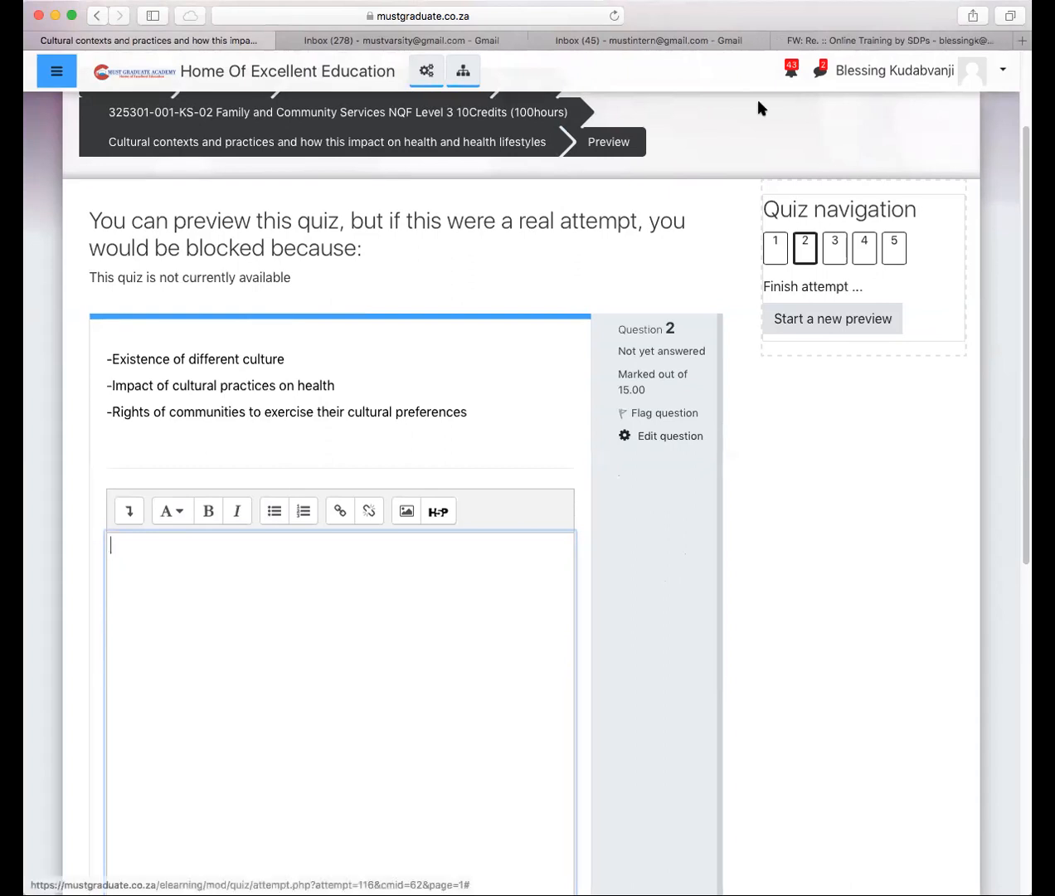
{"action": "key", "text": "super+shift+4"}
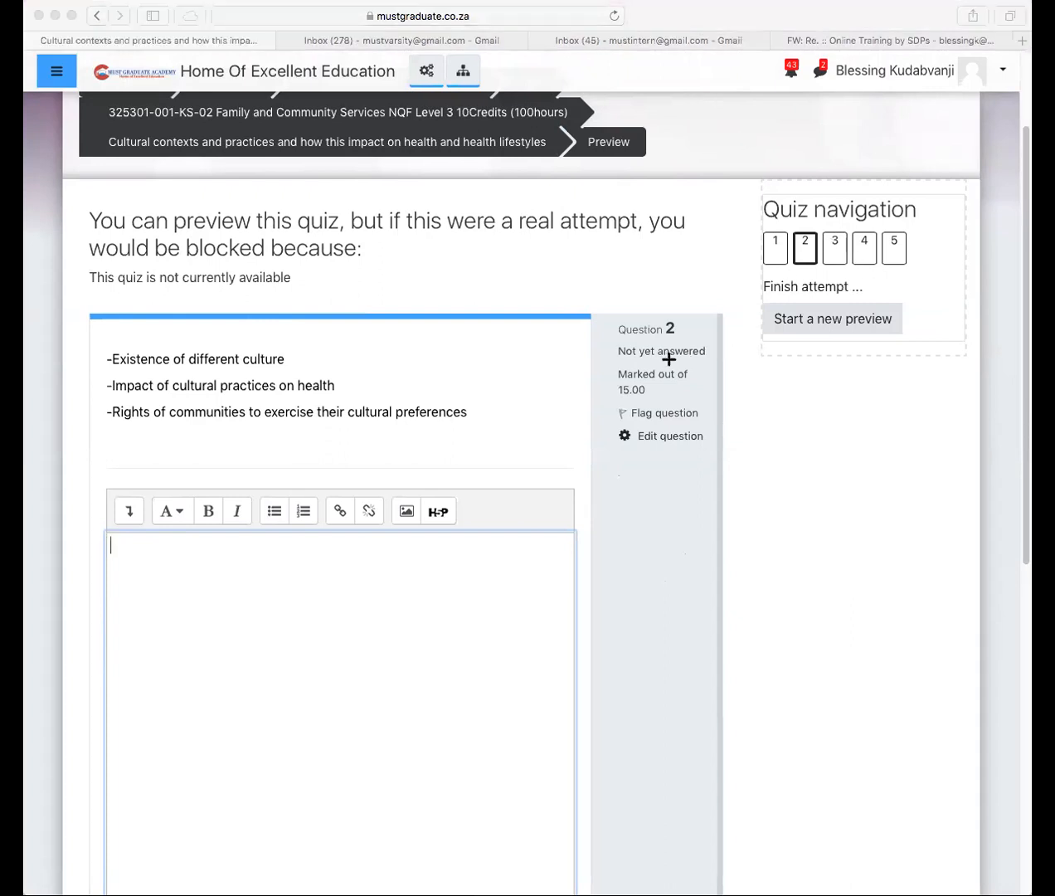
{"action": "left_click_drag", "start_coordinate": [641, 382], "coordinate": [617, 396]}
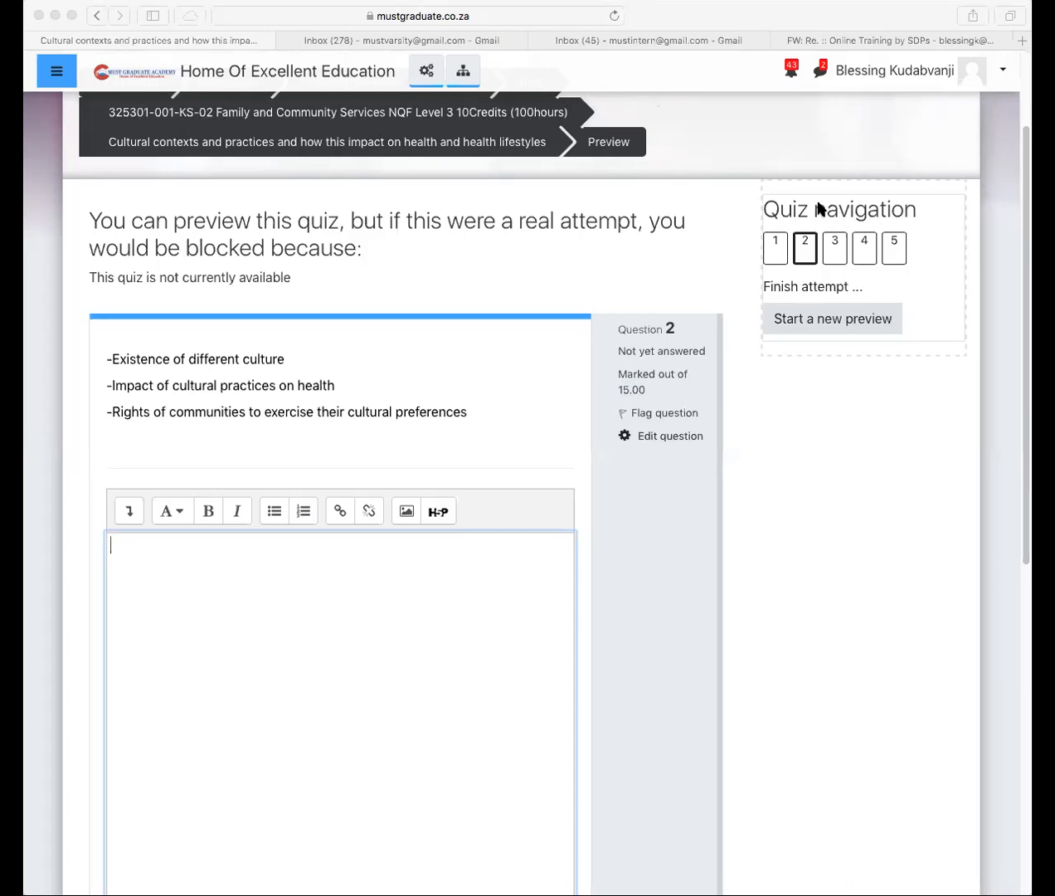
{"action": "left_click", "coordinate": [1024, 201]}
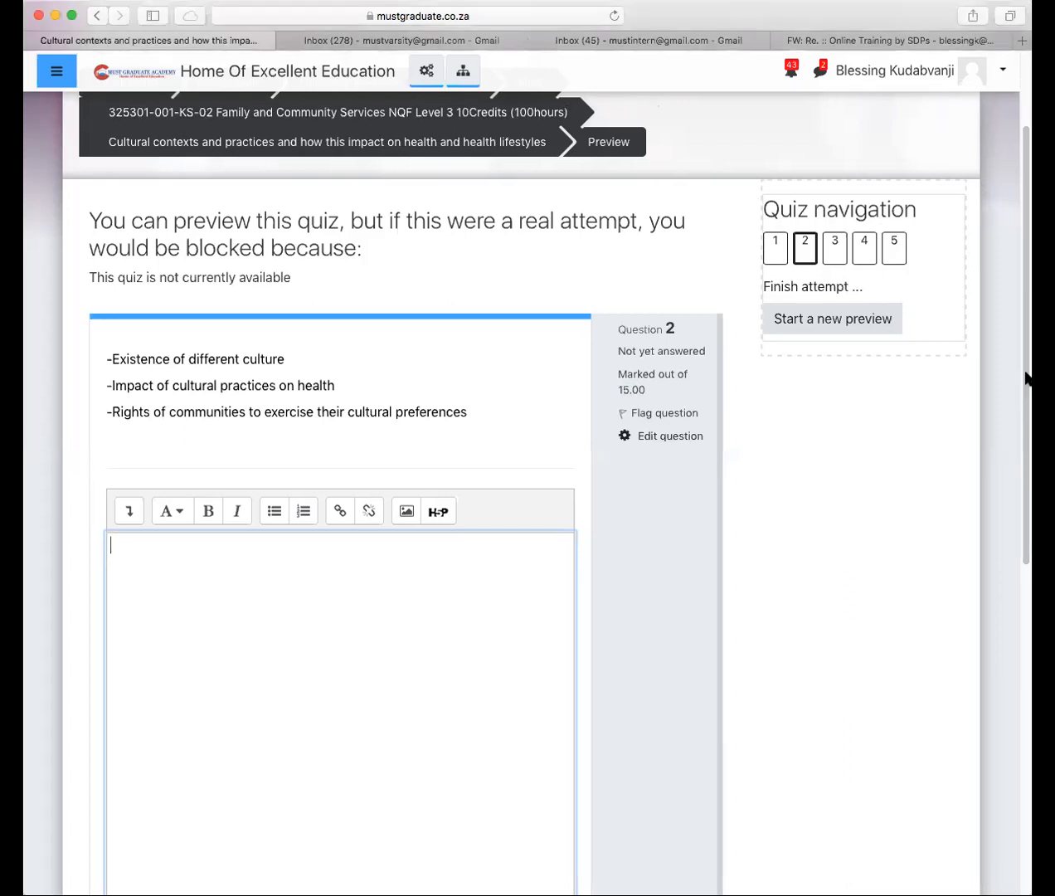
- Page through questions 3 and 4 of the preview to reach question 5
{"action": "scroll", "coordinate": [1027, 431], "scroll_direction": "down", "scroll_amount": 1}
{"action": "scroll", "coordinate": [1027, 498], "scroll_direction": "down", "scroll_amount": 5}
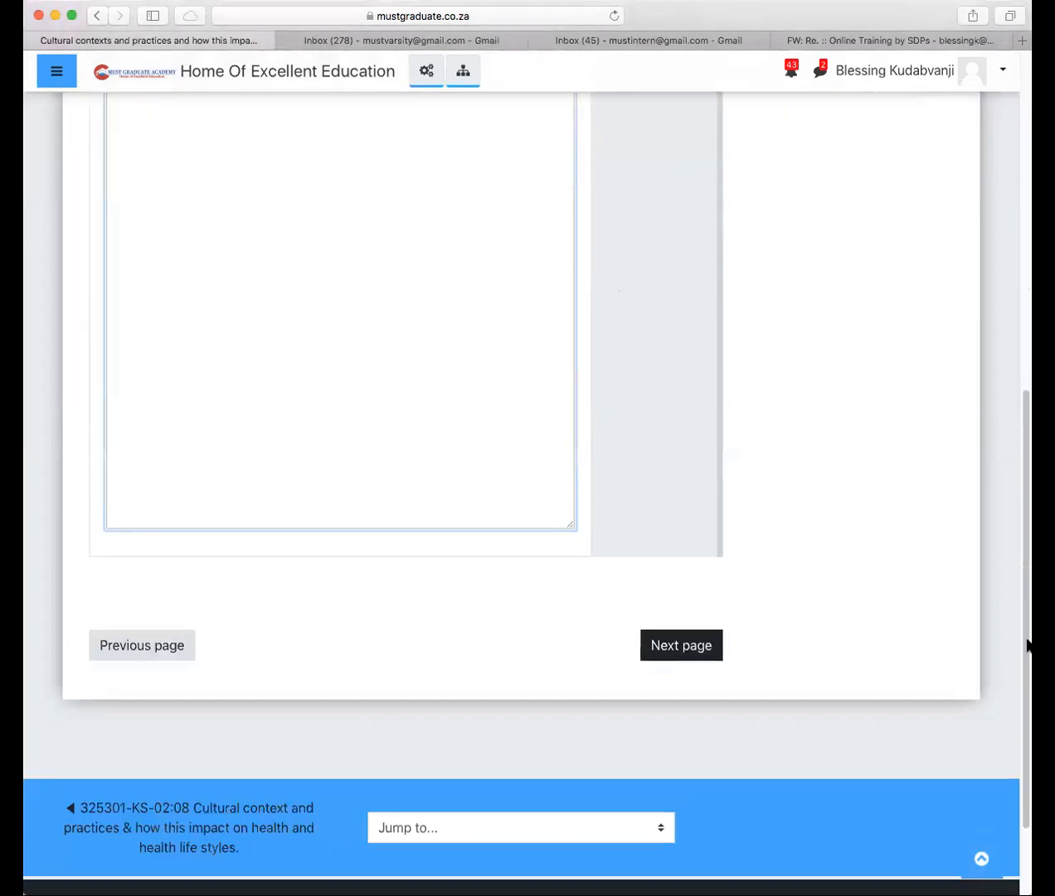
{"action": "left_click", "coordinate": [701, 662]}
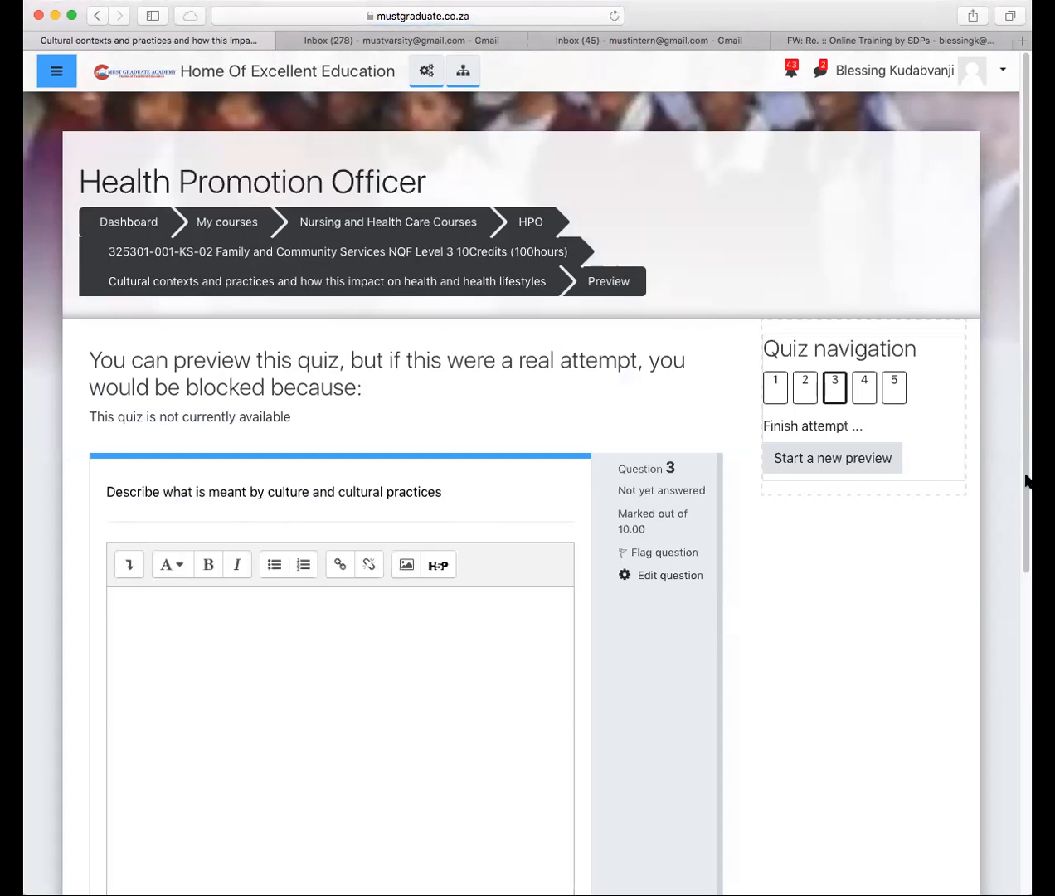
{"action": "scroll", "coordinate": [1026, 485], "scroll_direction": "down", "scroll_amount": 5}
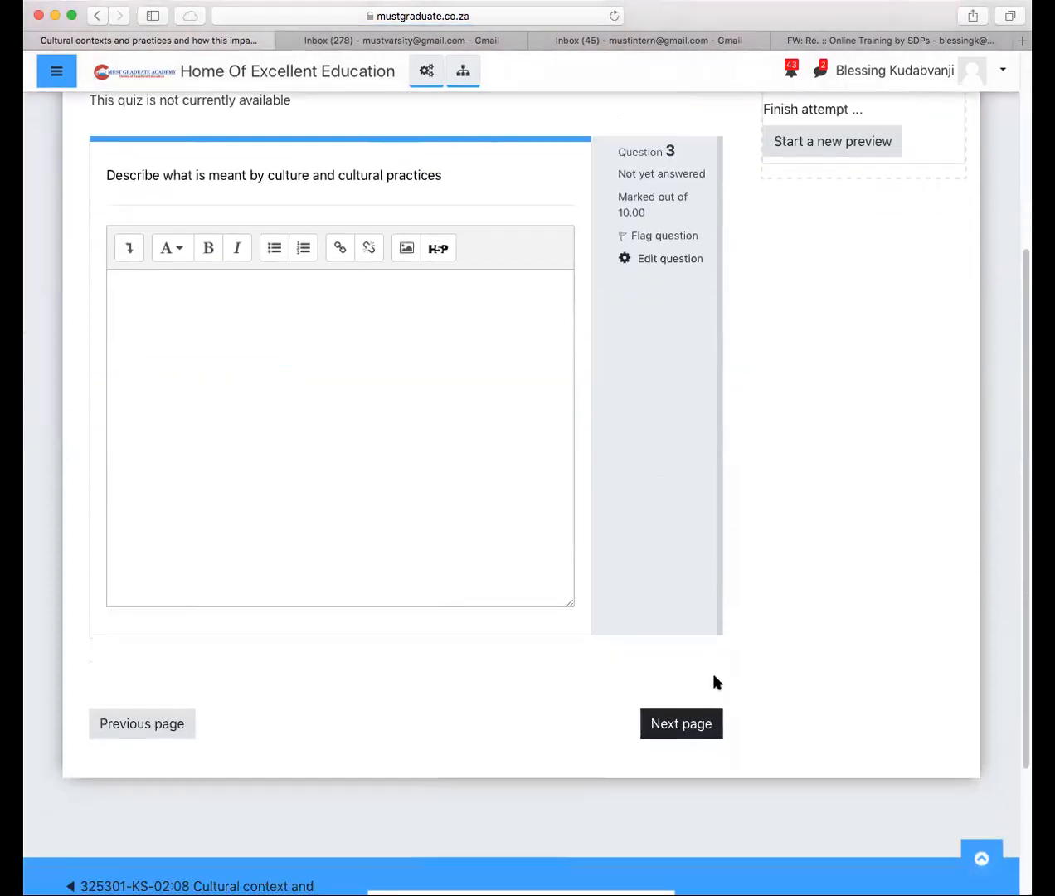
{"action": "left_click", "coordinate": [699, 726]}
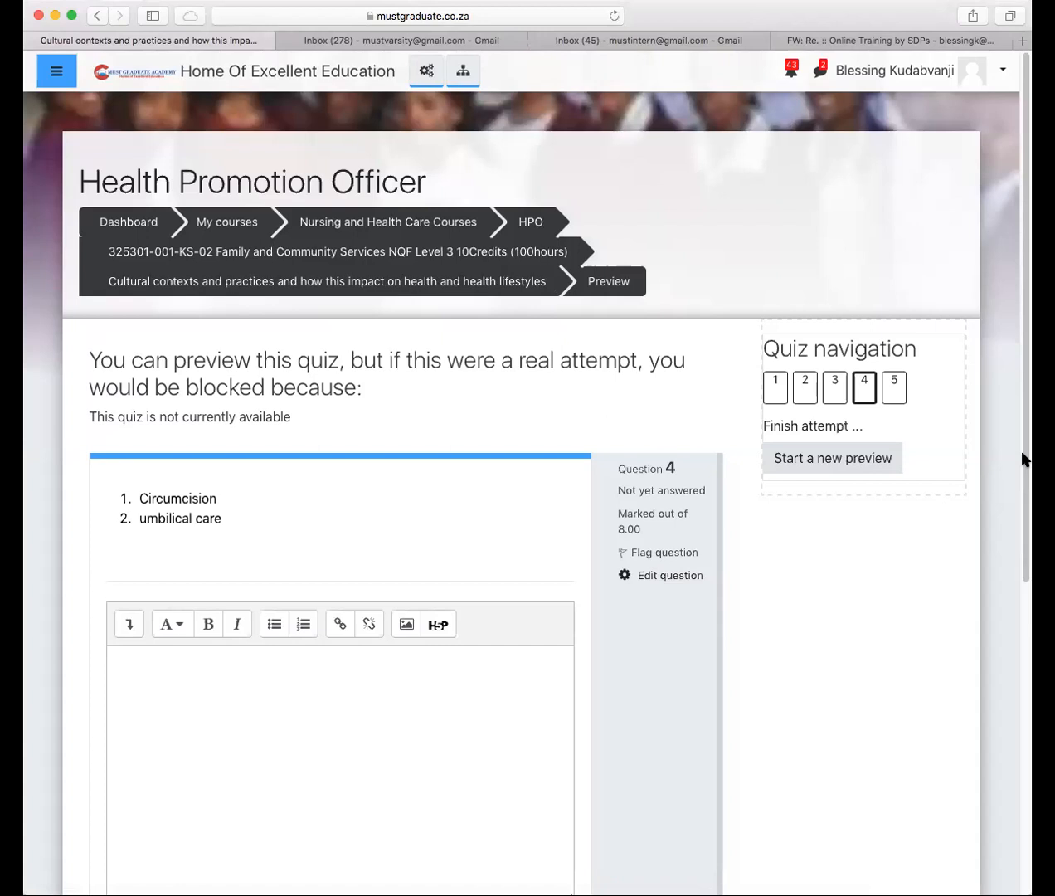
{"action": "scroll", "coordinate": [1025, 459], "scroll_direction": "down", "scroll_amount": 6}
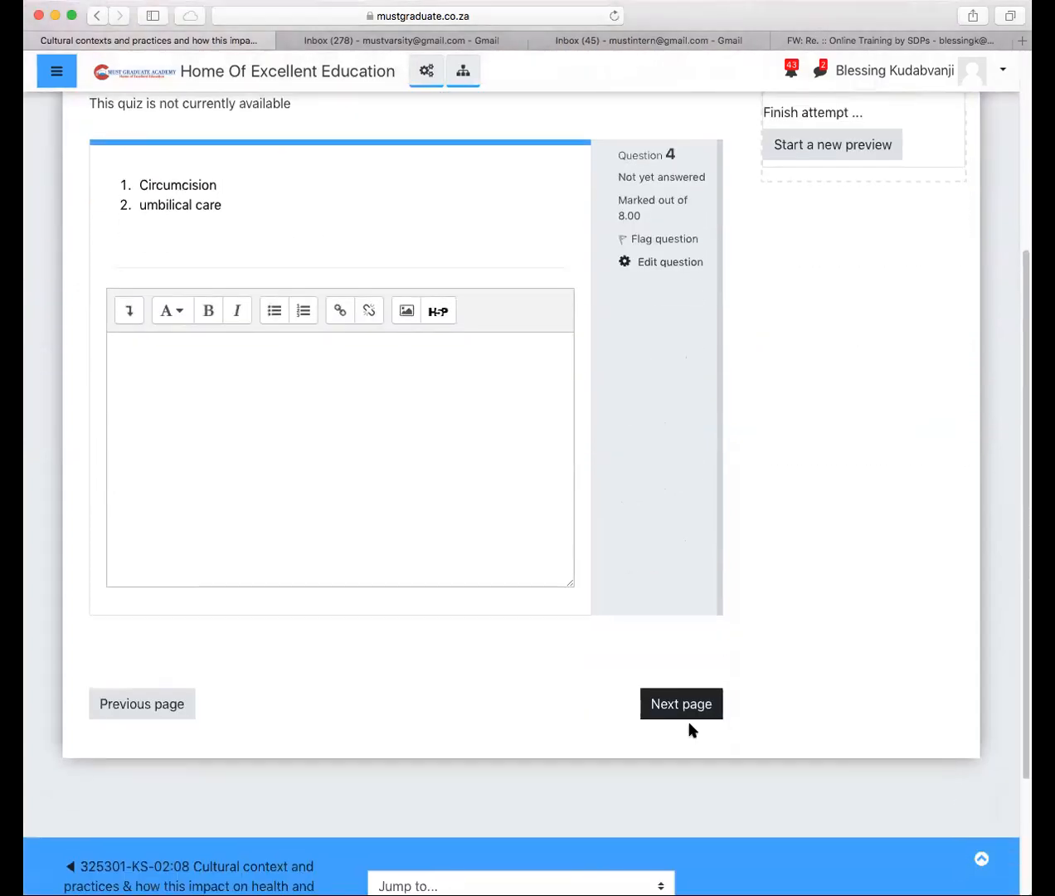
{"action": "left_click", "coordinate": [670, 715]}
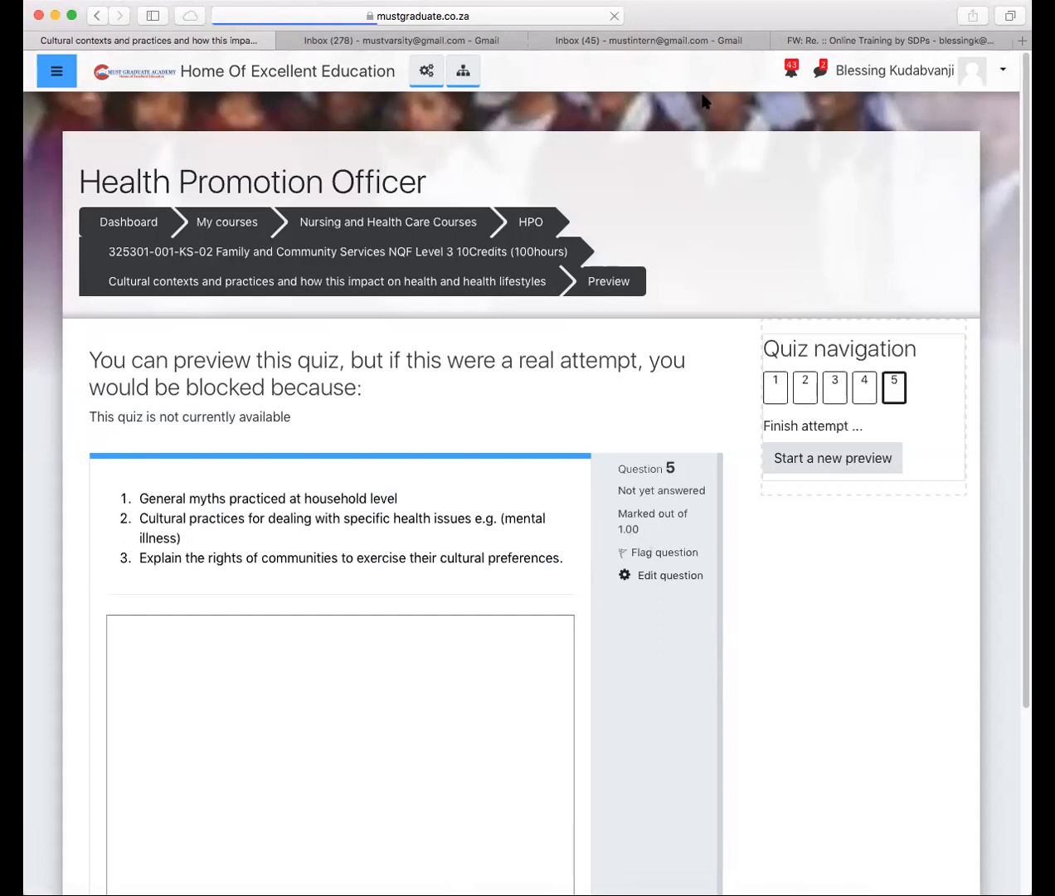
- Circle question 5's marks and its edit link with on-screen annotations, and undo both annotations
{"action": "key", "text": "super+shift+4"}
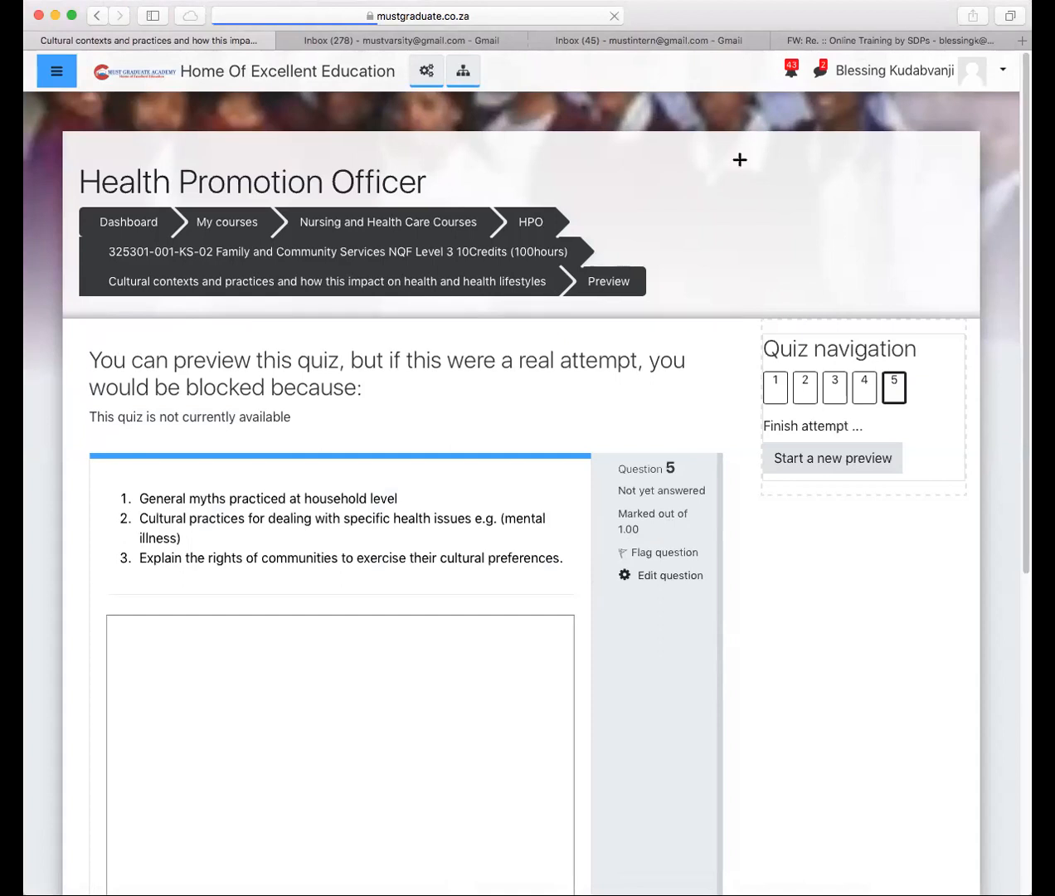
{"action": "left_click_drag", "start_coordinate": [624, 504], "coordinate": [605, 547]}
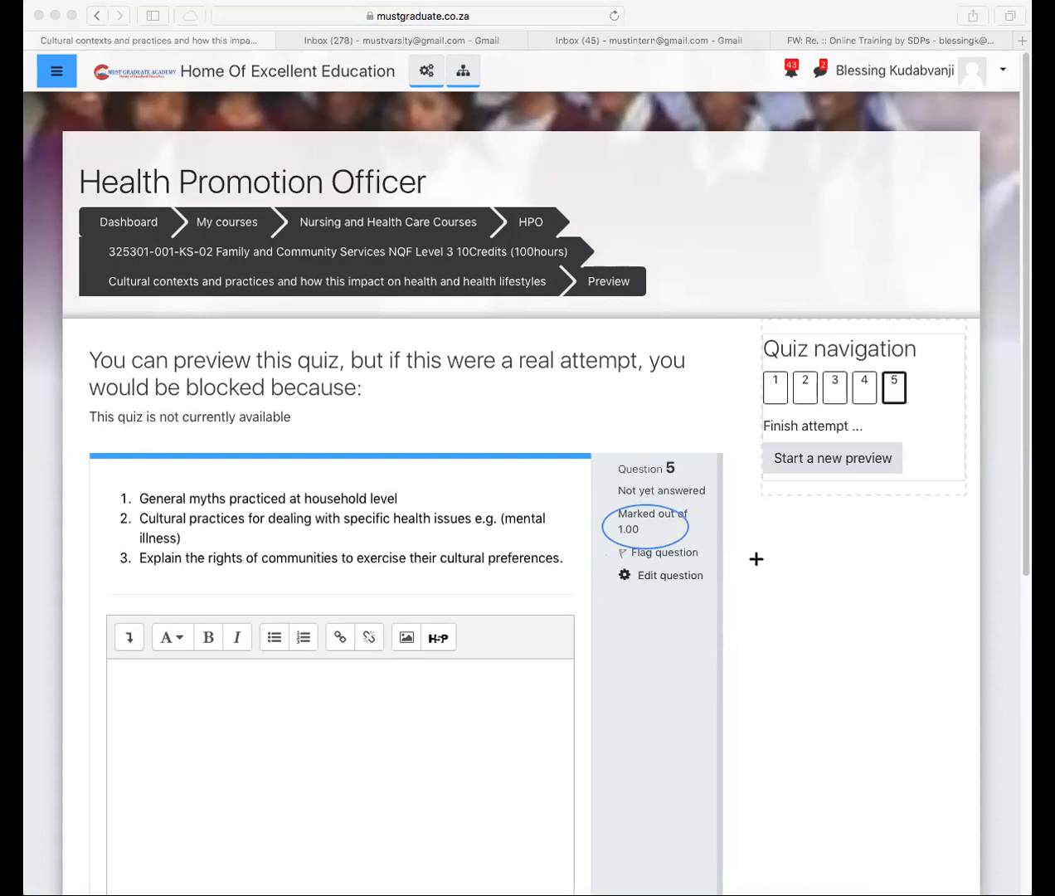
{"action": "mouse_move", "coordinate": [701, 567]}
{"action": "left_mouse_down"}
{"action": "mouse_move", "coordinate": [610, 583]}
{"action": "mouse_move", "coordinate": [610, 594]}
{"action": "left_mouse_up"}
{"action": "key", "text": "super+z"}
{"action": "key", "text": "super+z"}
- Open question 5 for editing and copy its name "Give examples of :" onto a separate line above the existing question text items
{"action": "left_click", "coordinate": [656, 577]}
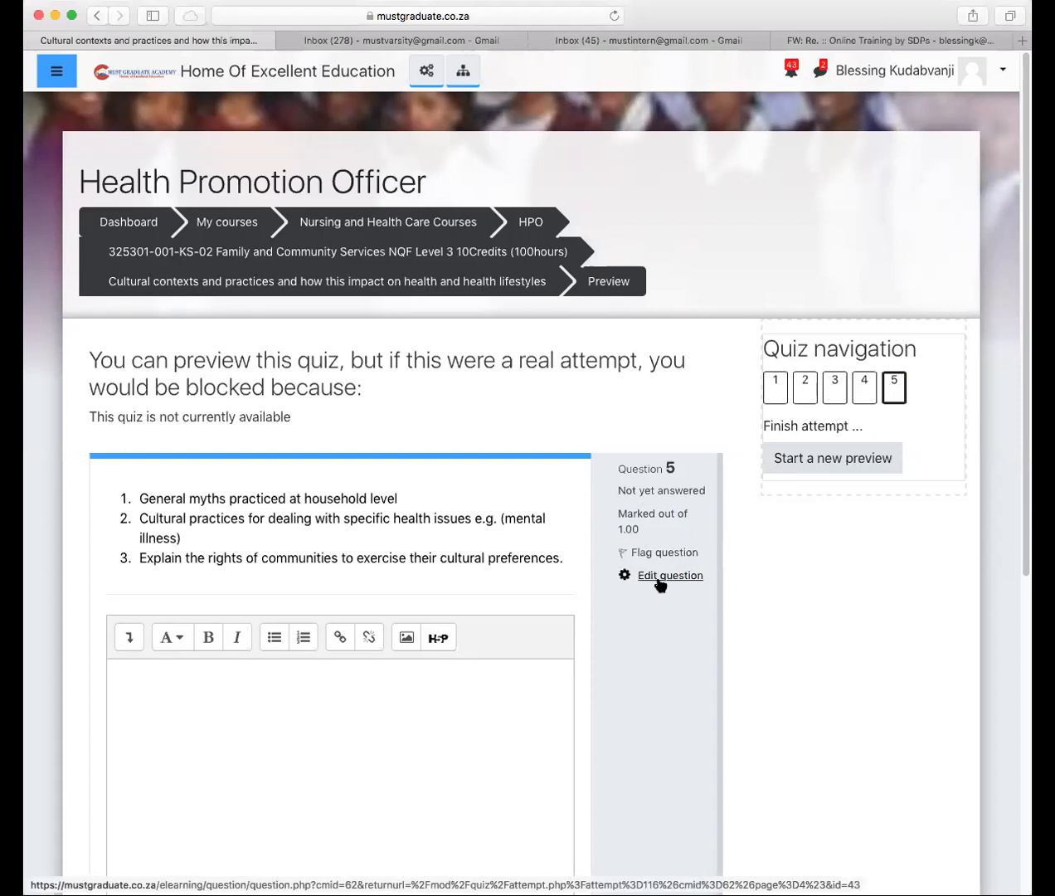
{"action": "left_click", "coordinate": [666, 580]}
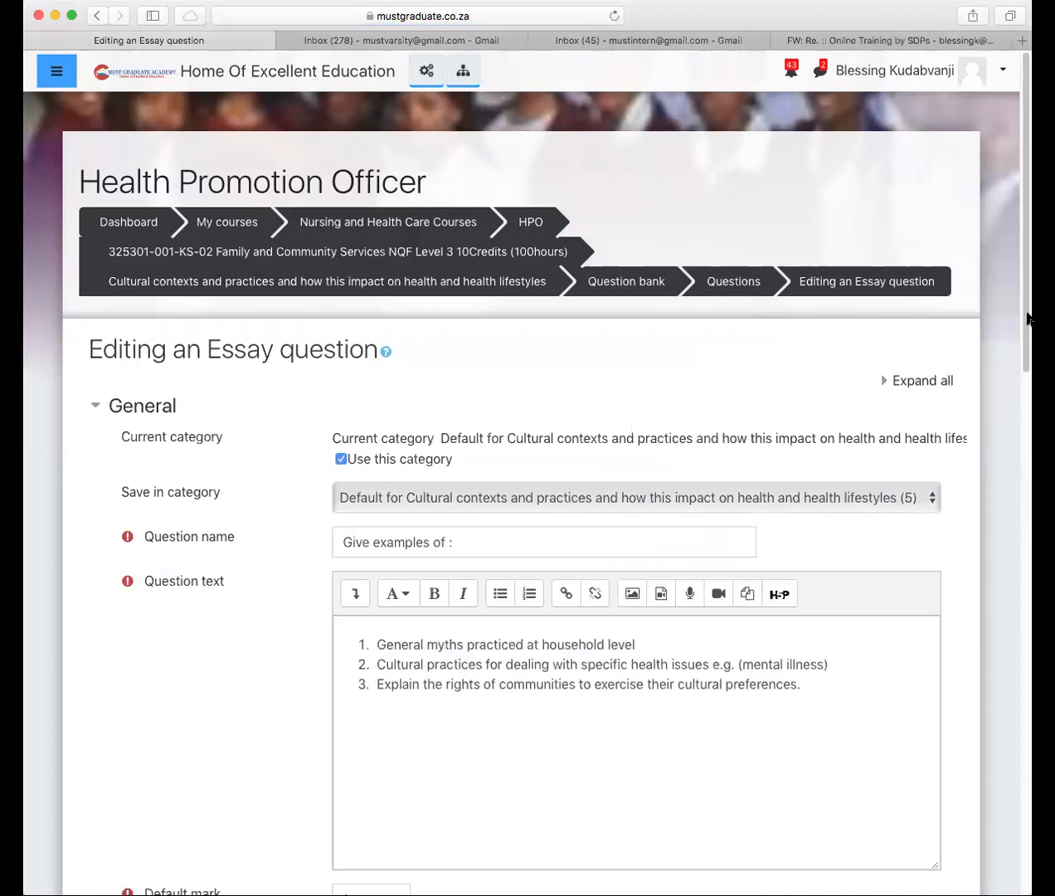
{"action": "left_click_drag", "start_coordinate": [1027, 317], "coordinate": [1022, 370]}
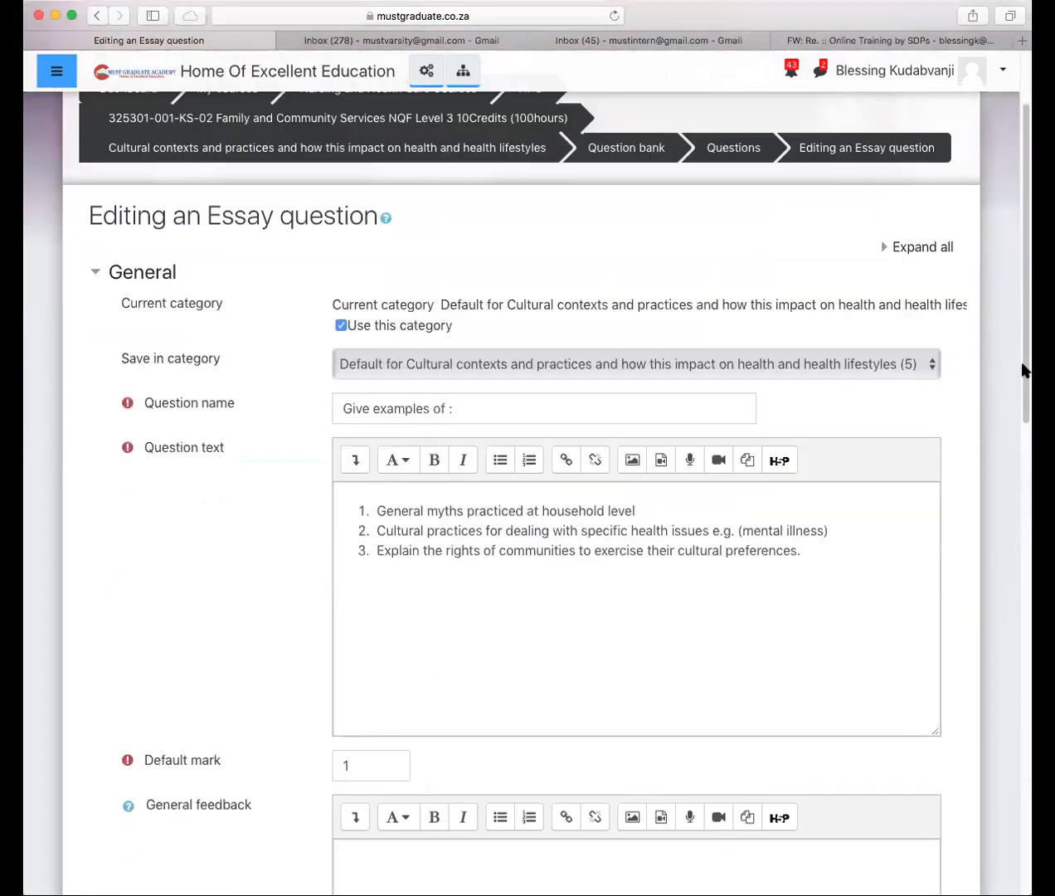
{"action": "triple_click", "coordinate": [423, 412]}
{"action": "key", "text": "ctrl+c"}
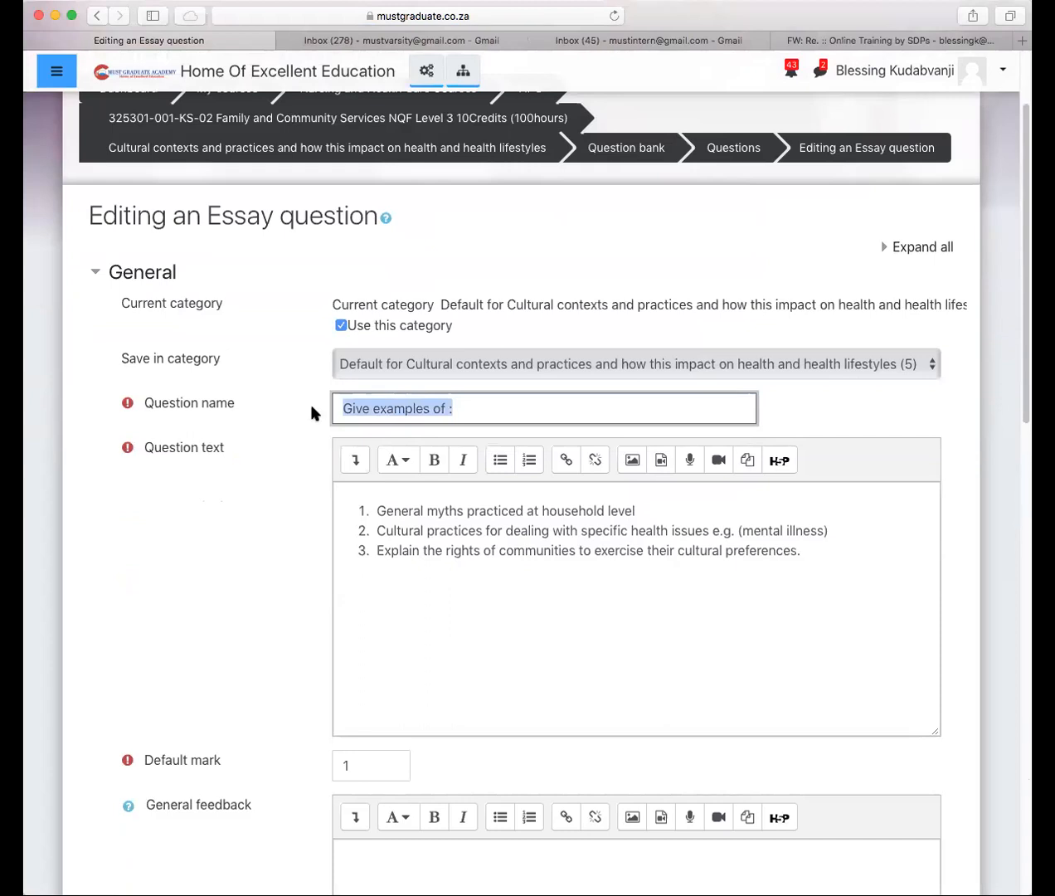
{"action": "left_click", "coordinate": [361, 493]}
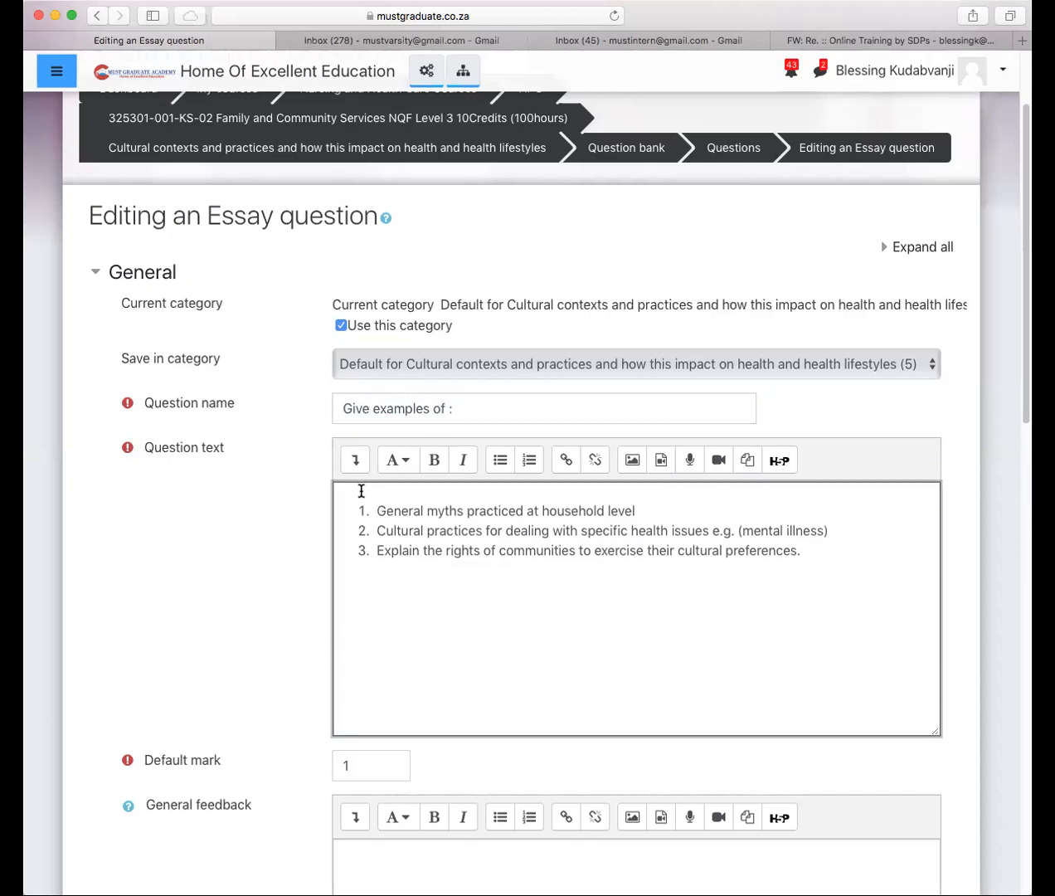
{"action": "key", "text": "ctrl+v"}
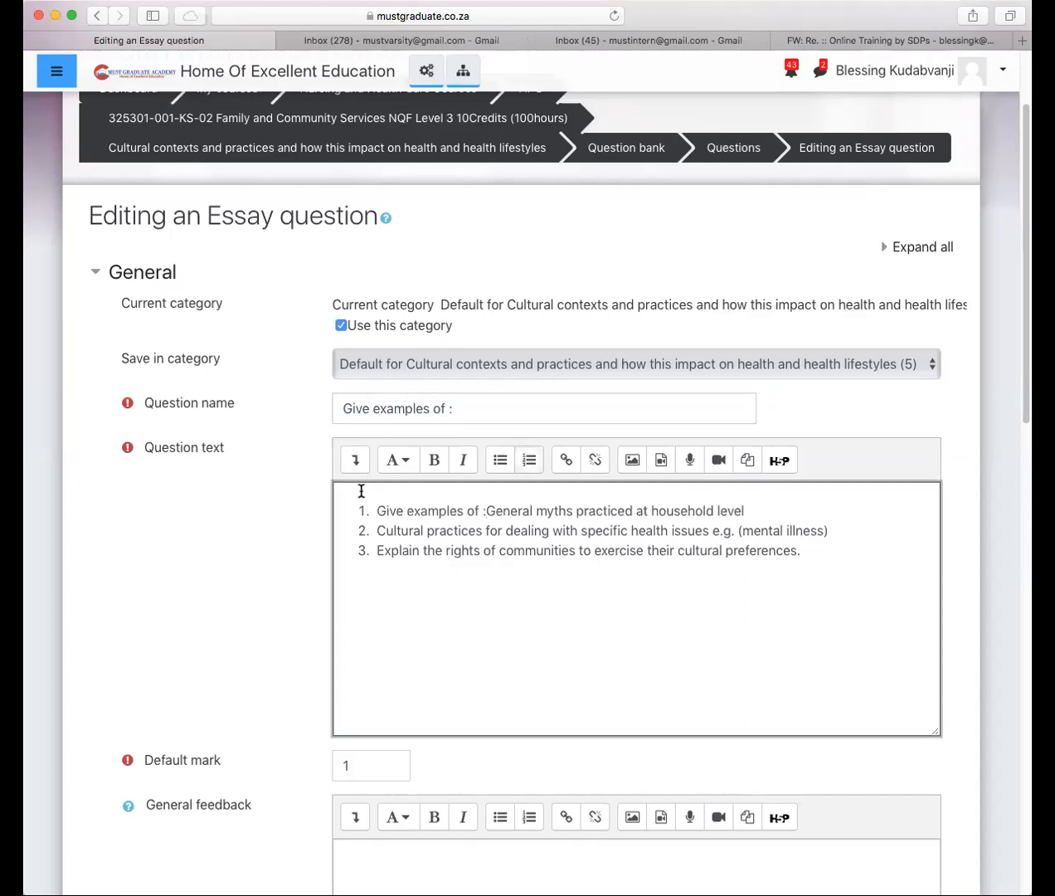
{"action": "key", "text": "Return"}
{"action": "key", "text": "BackSpace"}
{"action": "key", "text": "Return"}
{"action": "key", "text": "Up"}
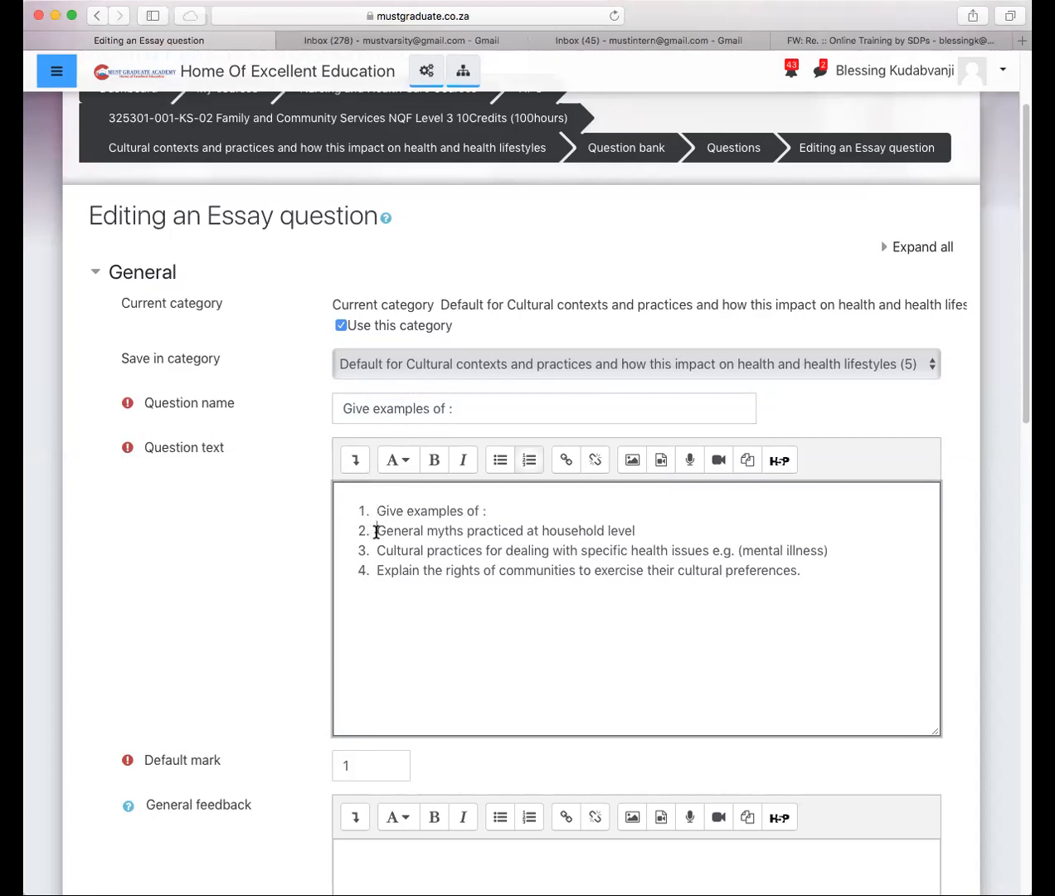
- Take the "Give examples of :" line out of the numbered list, keeping the three items below it numbered
{"action": "left_click_drag", "start_coordinate": [377, 523], "coordinate": [406, 571]}
{"action": "left_click", "coordinate": [528, 462]}
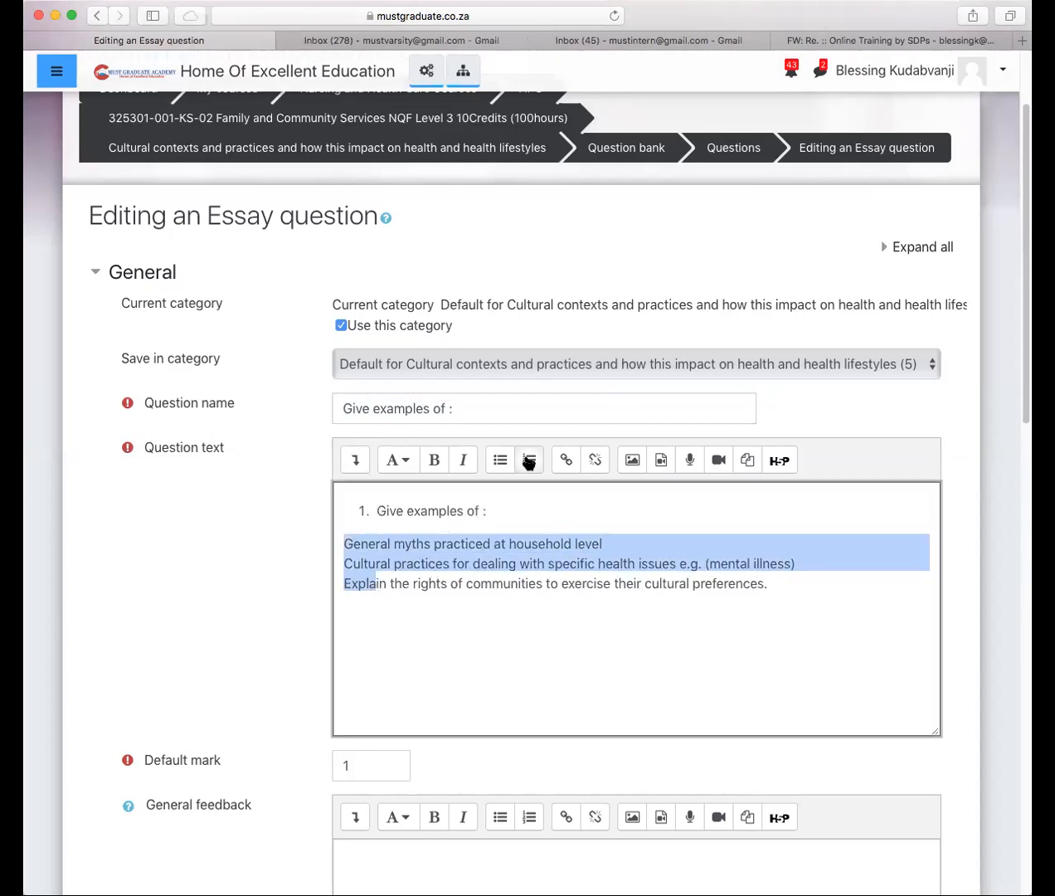
{"action": "left_click", "coordinate": [529, 461]}
{"action": "left_click", "coordinate": [489, 510]}
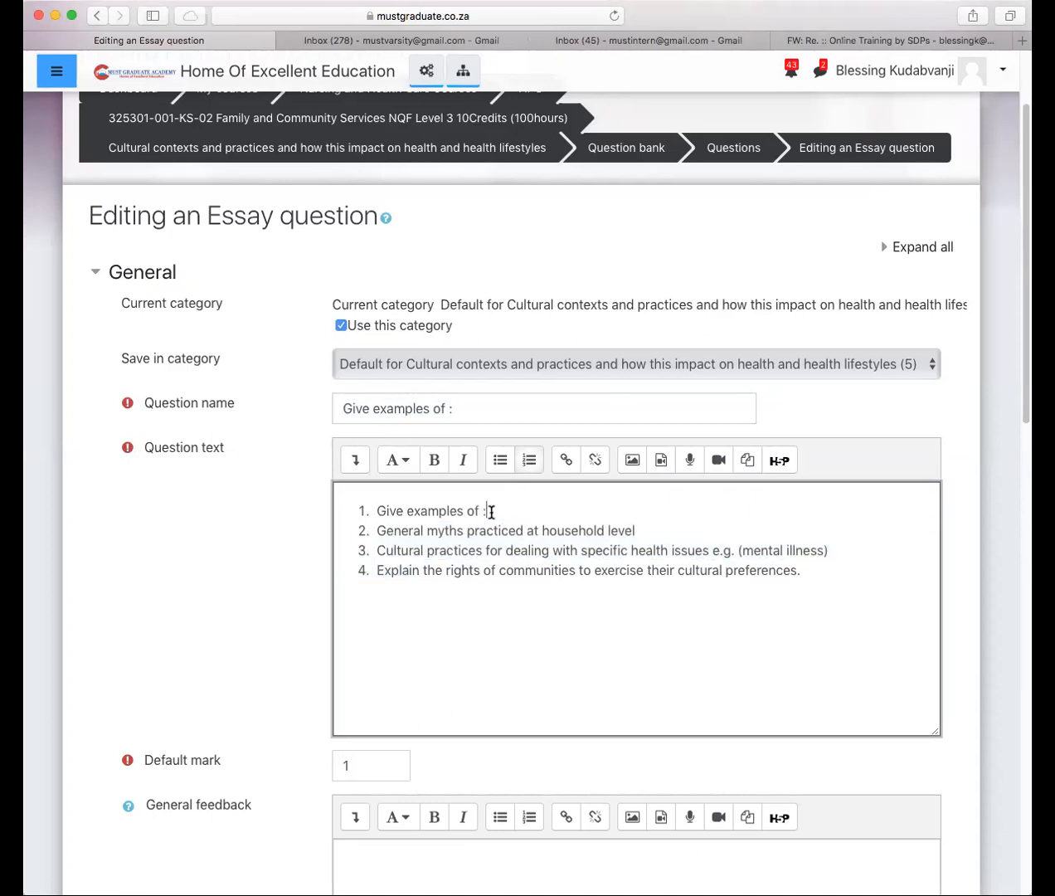
{"action": "left_click", "coordinate": [529, 461]}
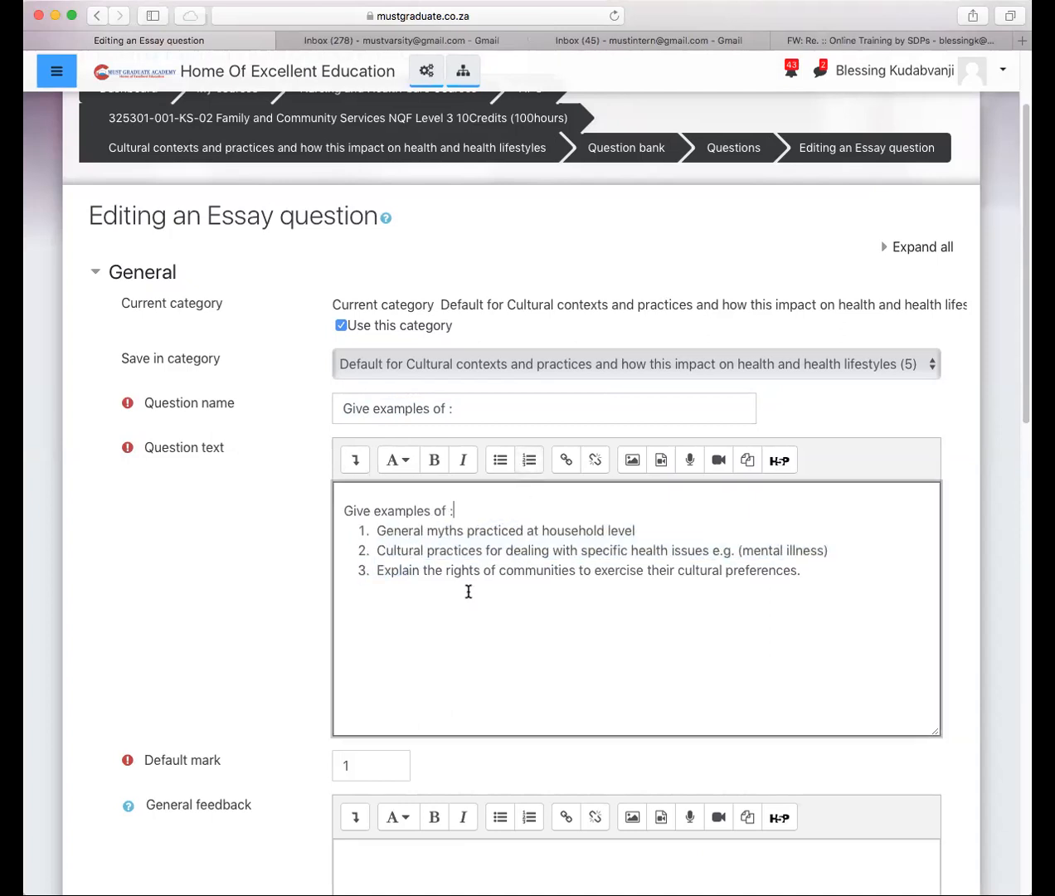
{"action": "left_click", "coordinate": [614, 615]}
- Set the essay question's default mark to 12 and save the changes
{"action": "left_click_drag", "start_coordinate": [362, 769], "coordinate": [336, 769]}
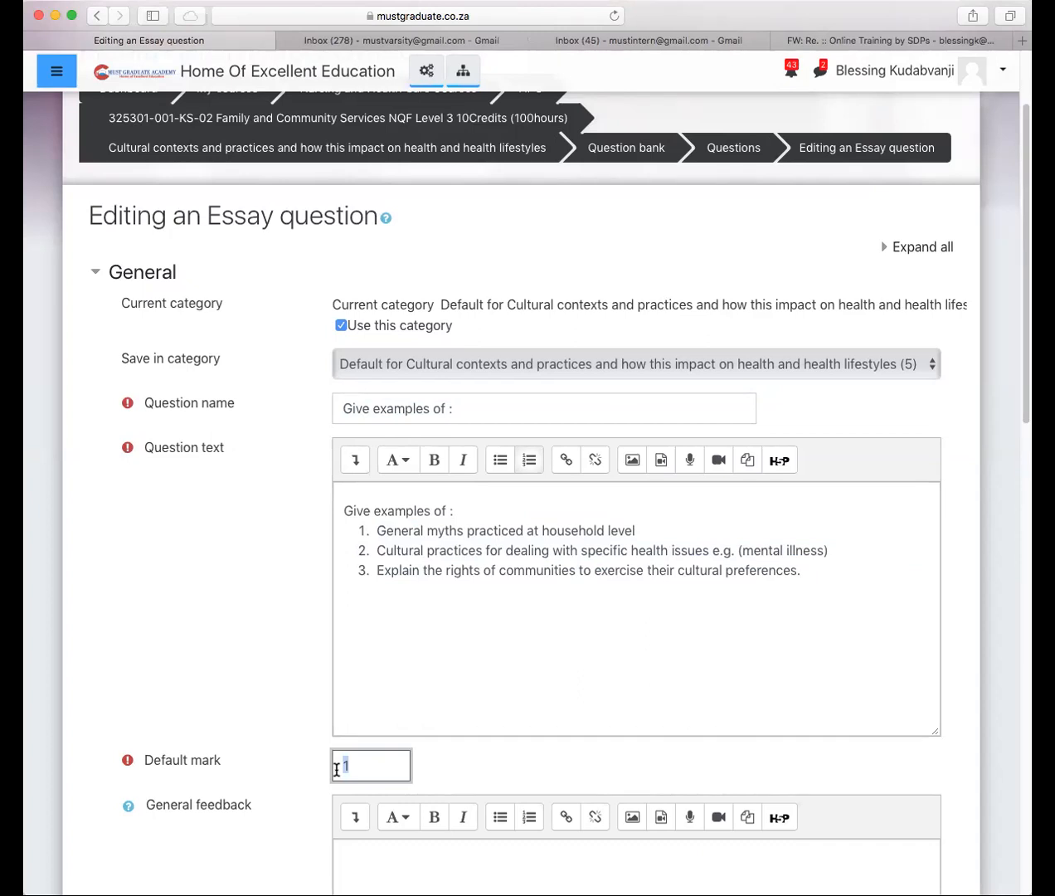
{"action": "type", "text": "12"}
{"action": "left_click_drag", "start_coordinate": [1024, 365], "coordinate": [1026, 761]}
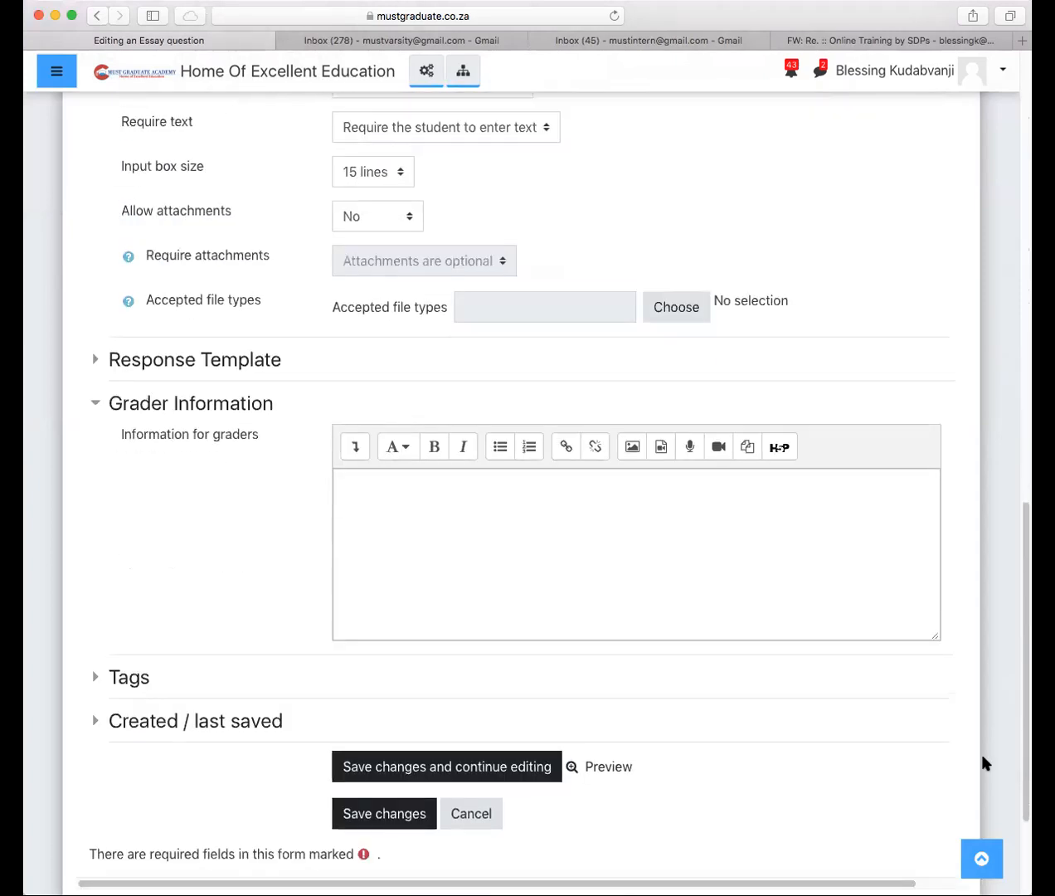
{"action": "left_click", "coordinate": [392, 824]}
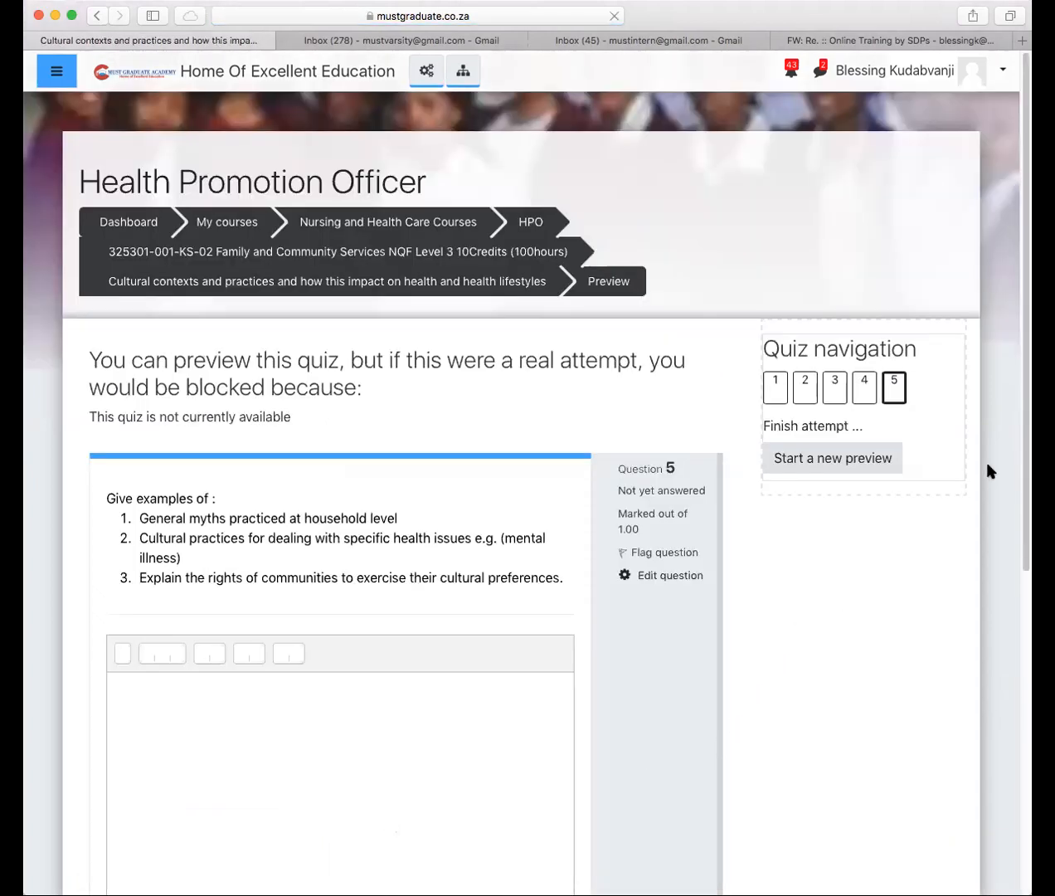
- Finish the preview attempt, submit all answers and confirm the submission
{"action": "left_click_drag", "start_coordinate": [1026, 373], "coordinate": [1024, 630]}
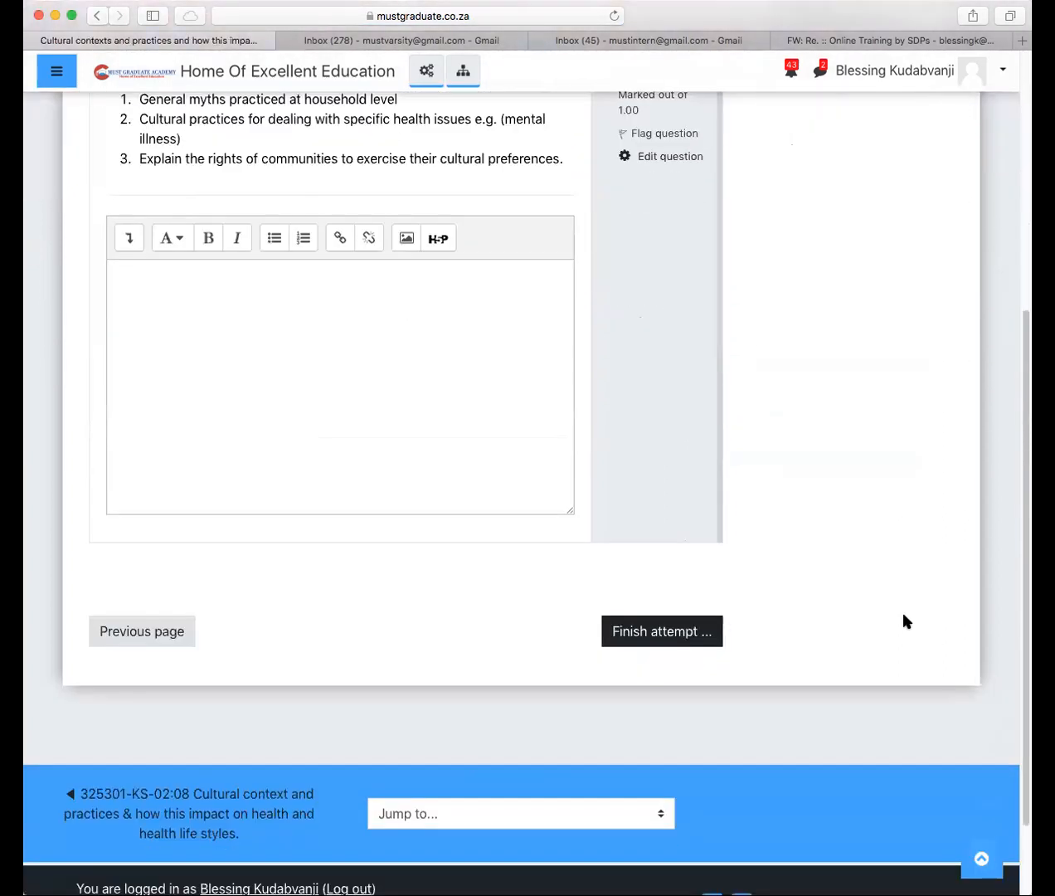
{"action": "left_click", "coordinate": [695, 637]}
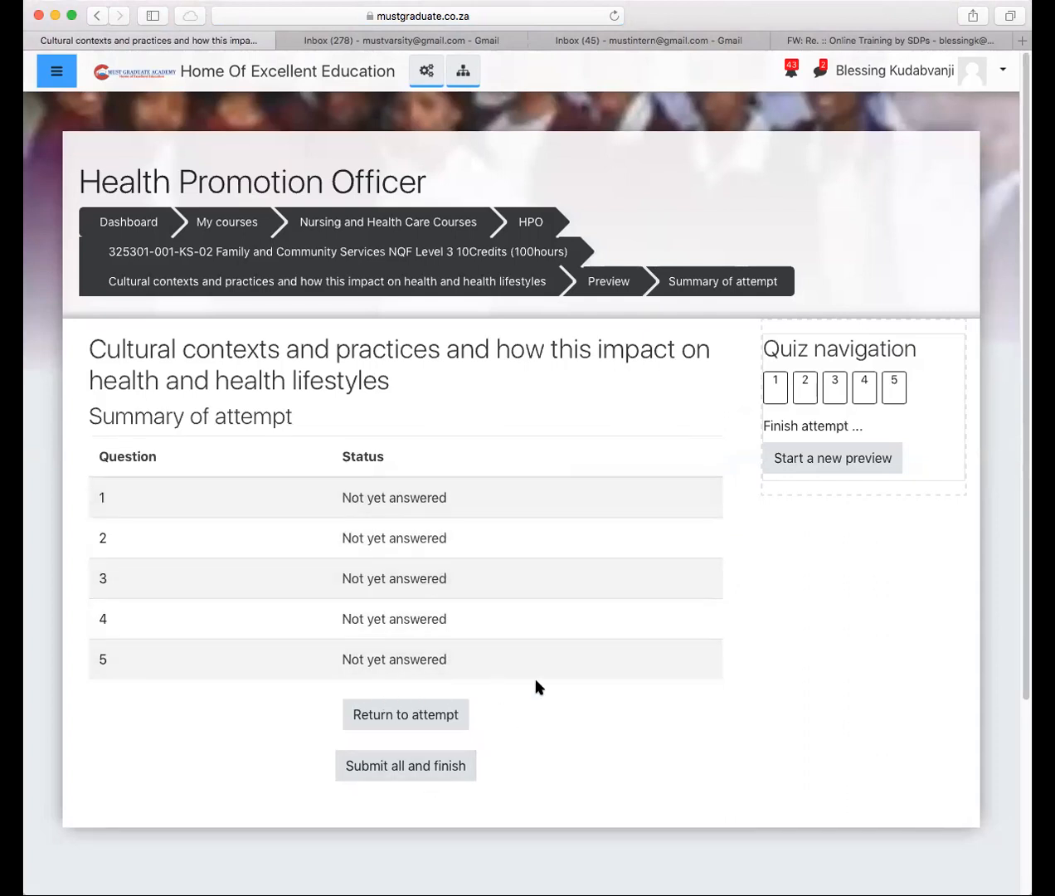
{"action": "left_click", "coordinate": [410, 773]}
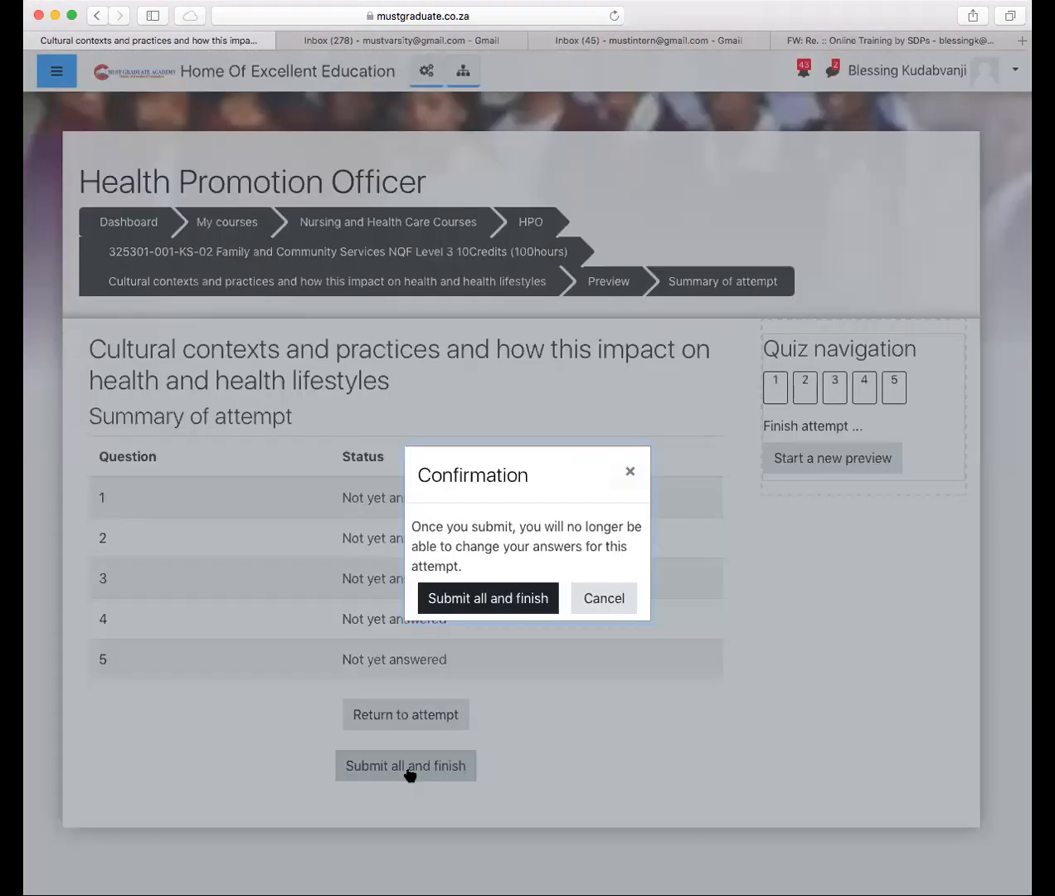
{"action": "left_click", "coordinate": [514, 606]}
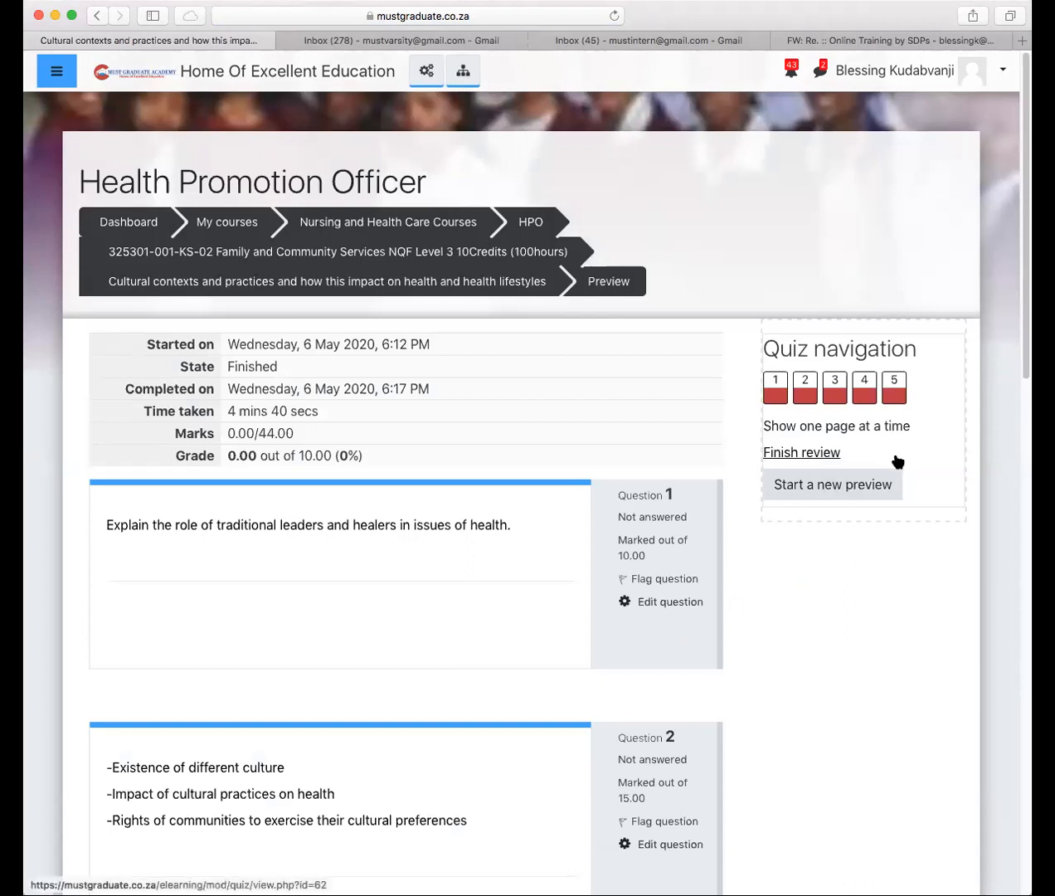
- Check the submitted attempt's questions and their marks, and finish the review
{"action": "left_click_drag", "start_coordinate": [1025, 340], "coordinate": [1027, 674]}
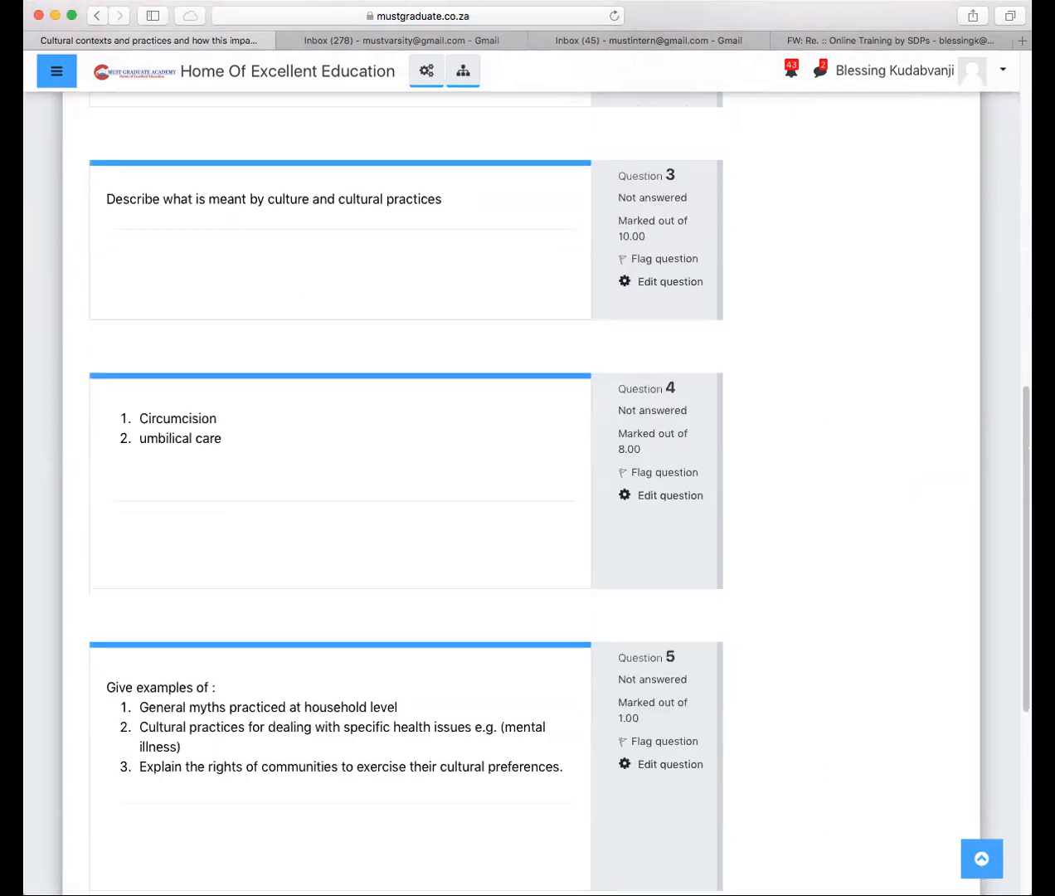
{"action": "scroll", "coordinate": [1012, 763], "scroll_direction": "down", "scroll_amount": 8}
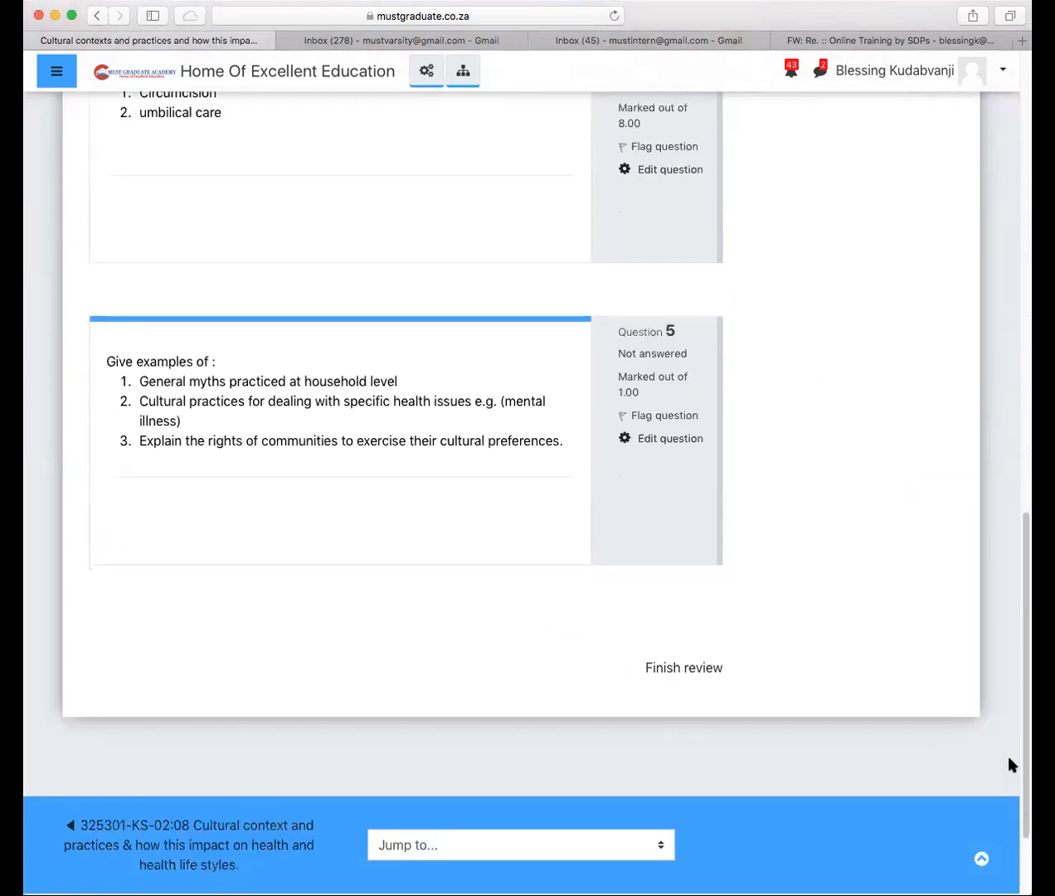
{"action": "left_click", "coordinate": [685, 669]}
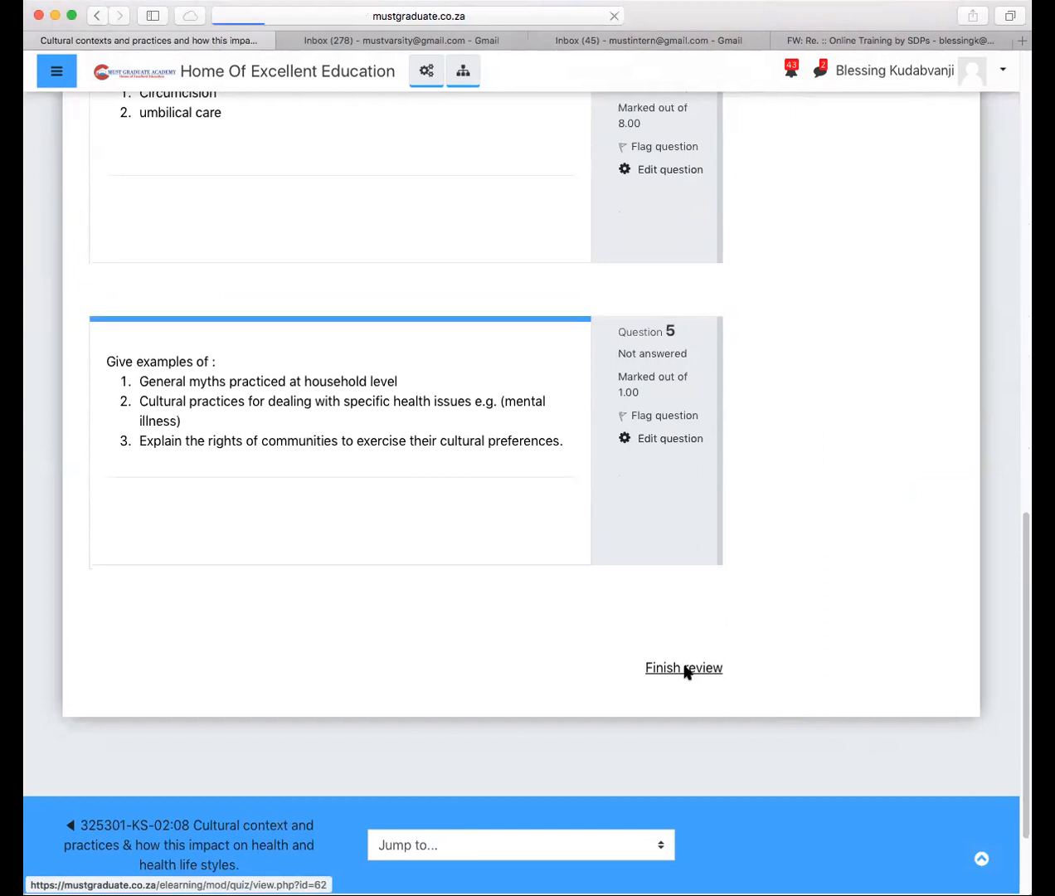